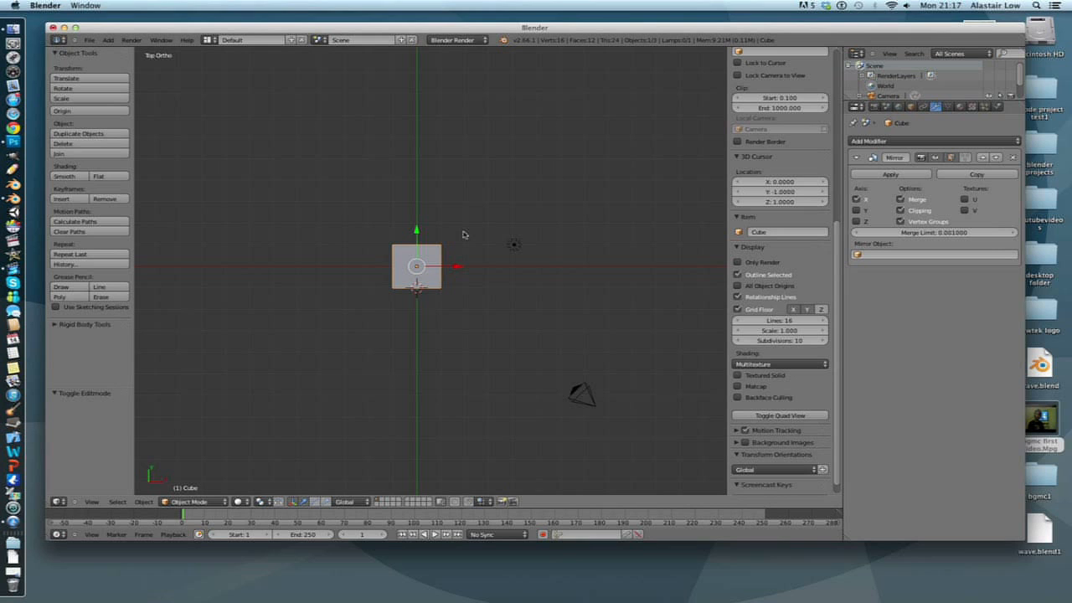
# Collapse the cube's vertices at its +Y end to a point by scaling them to 0, forming a wedge
pyautogui.press('Tab')
pyautogui.press('Tab')
pyautogui.press('Tab')
pyautogui.press('Tab')
pyautogui.press('Tab')
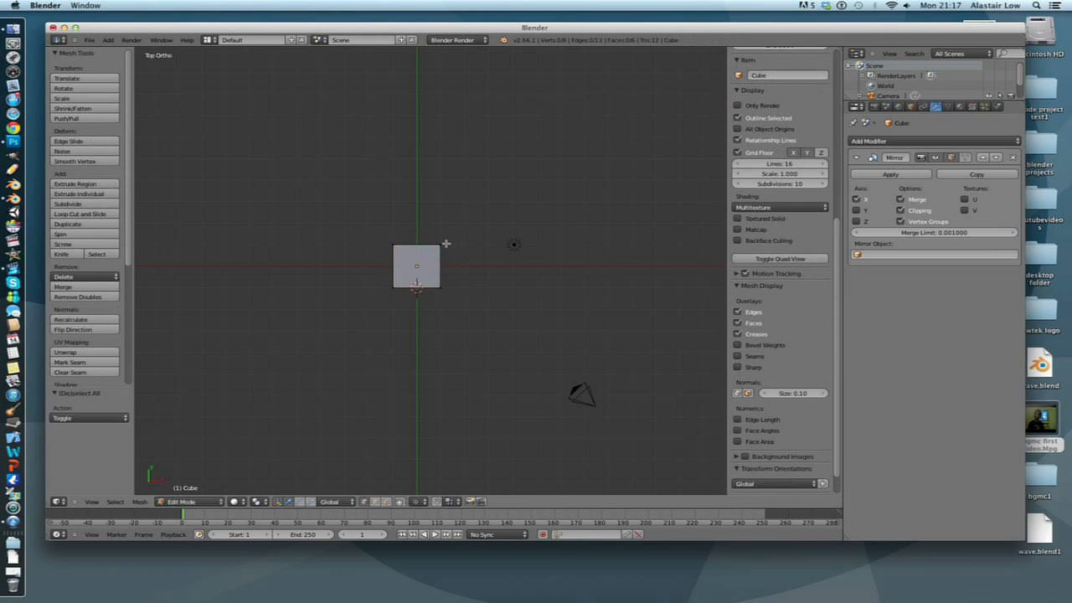
pyautogui.click(455, 222)
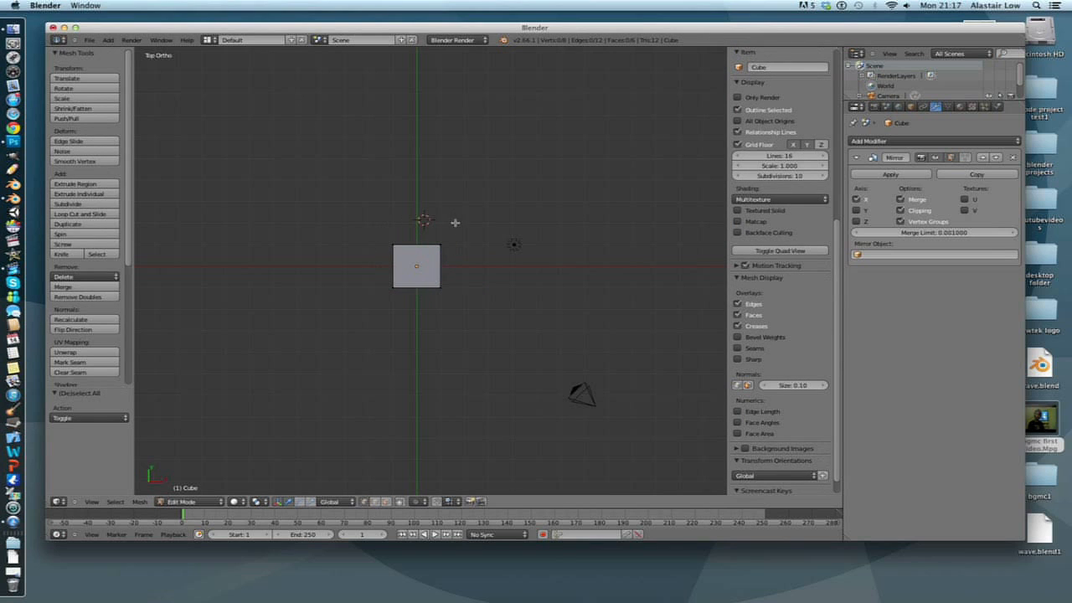
pyautogui.moveTo(445, 213)
pyautogui.keyDown('ctrl'); pyautogui.mouseDown()
pyautogui.moveTo(372, 224)
pyautogui.moveTo(472, 244)
pyautogui.moveTo(465, 233)
pyautogui.mouseUp(); pyautogui.keyUp('ctrl')
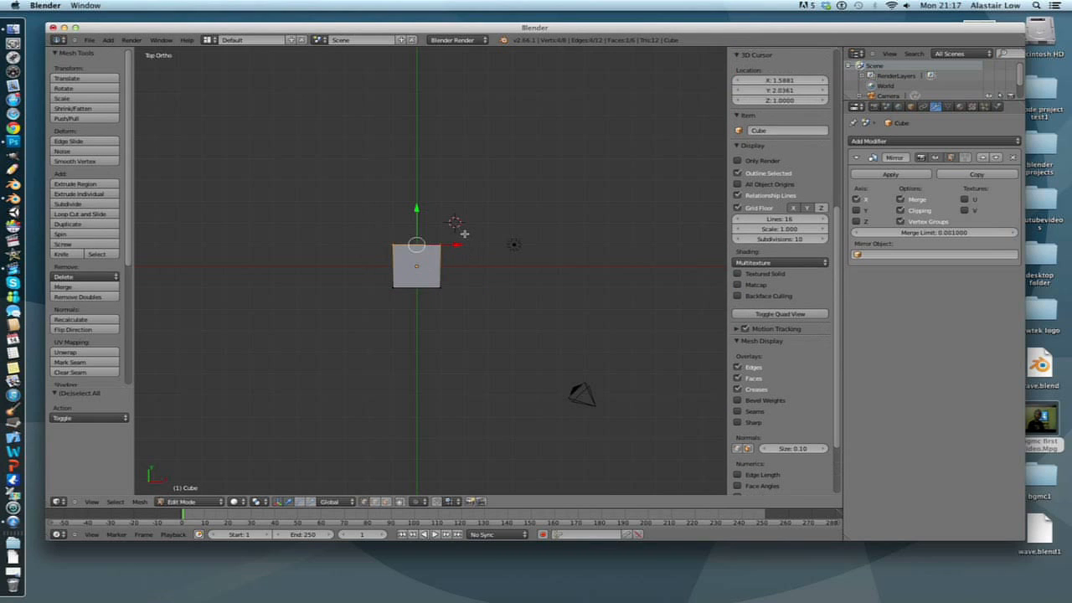
pyautogui.press('s')
pyautogui.press('0')
pyautogui.press('Return')
pyautogui.press('Tab')
pyautogui.scroll(-7, 467, 250)
pyautogui.press('g')
pyautogui.press('y')
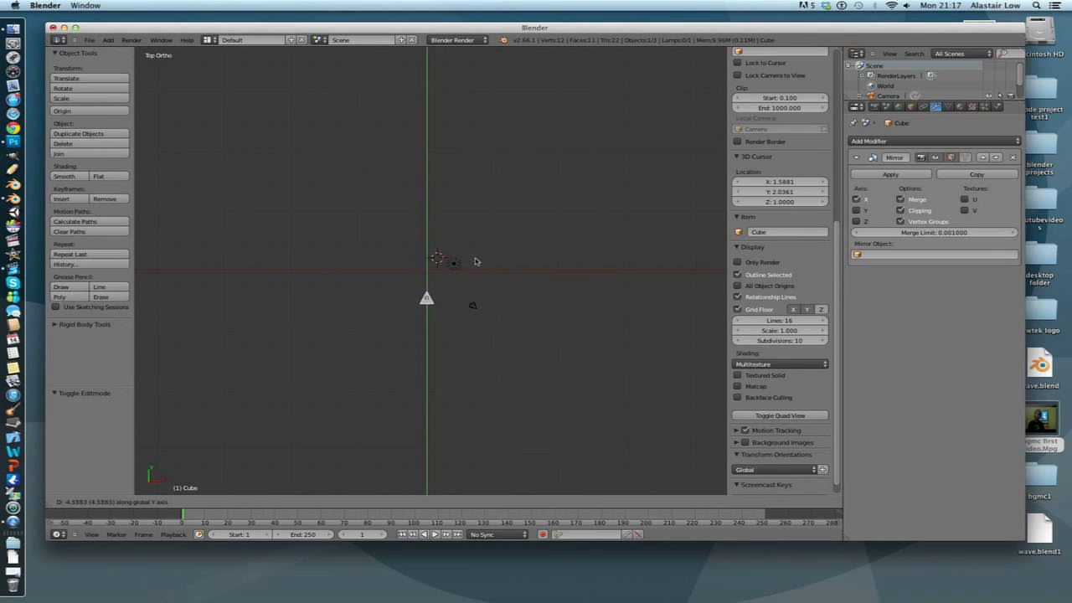
pyautogui.press('Escape')
# Clear the camera's location and rotation
pyautogui.rightClick(475, 302)
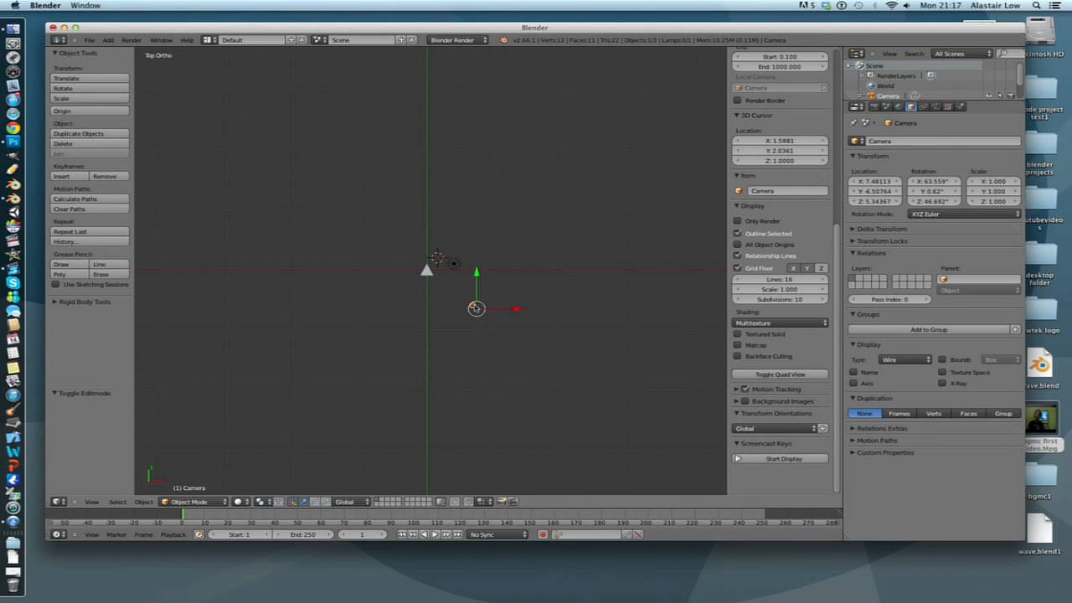
pyautogui.hotkey('alt', 'g')
pyautogui.hotkey('alt', 'r')
# In the right side view, move the camera to about Y -5.1, Z 8 and tilt it about 52° toward the wedge
pyautogui.press('KP_3')
pyautogui.scroll(5, 472, 300)
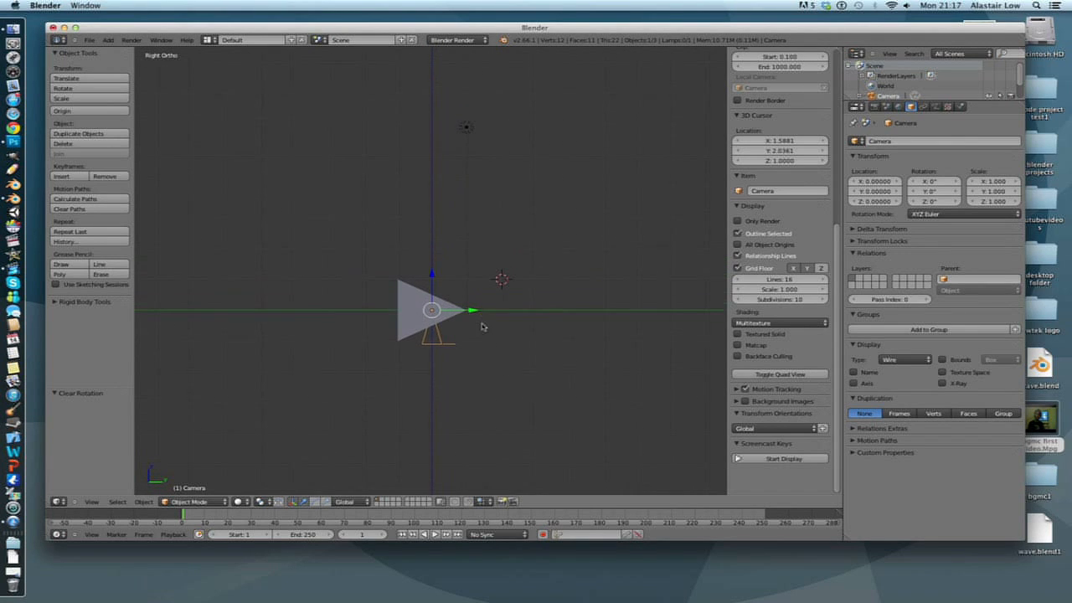
pyautogui.press('g')
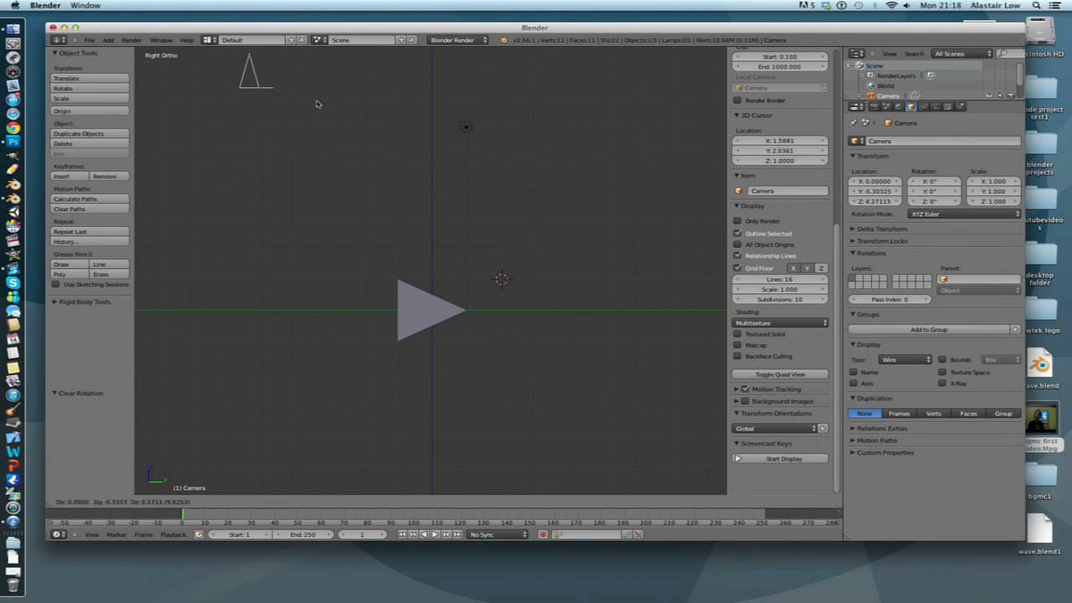
pyautogui.click(318, 109)
pyautogui.press('r')
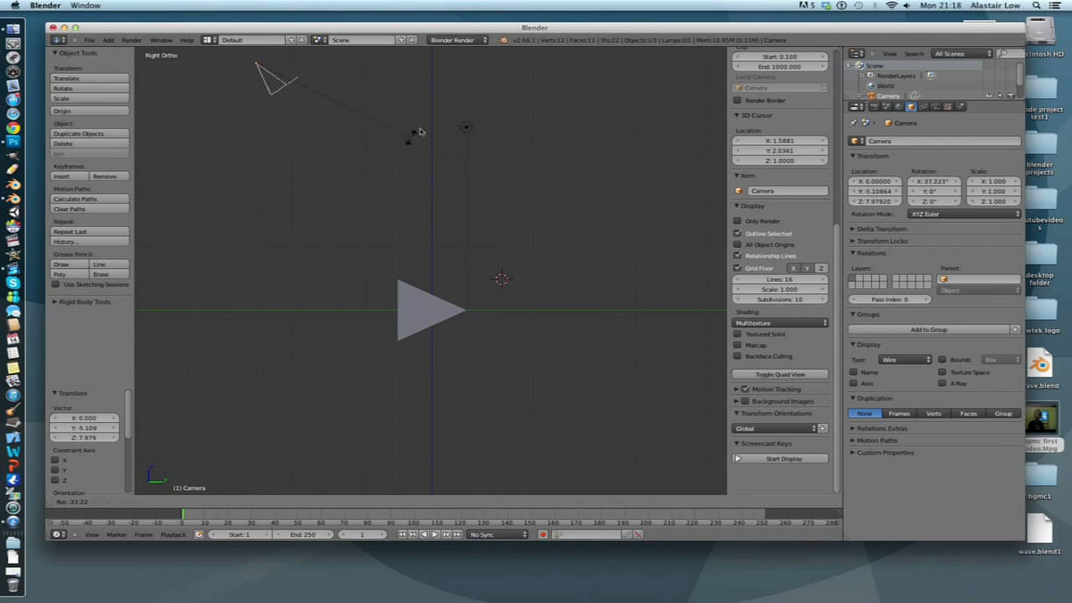
pyautogui.click(442, 264)
# Looking through the camera, pull it back along its local Z and reposition it so the wedge sits low in the frame near the centre
pyautogui.rightClick(427, 286)
pyautogui.keyDown('shift'); pyautogui.moveTo(426, 219); pyautogui.dragTo(410, 275, button='middle'); pyautogui.keyUp('shift')
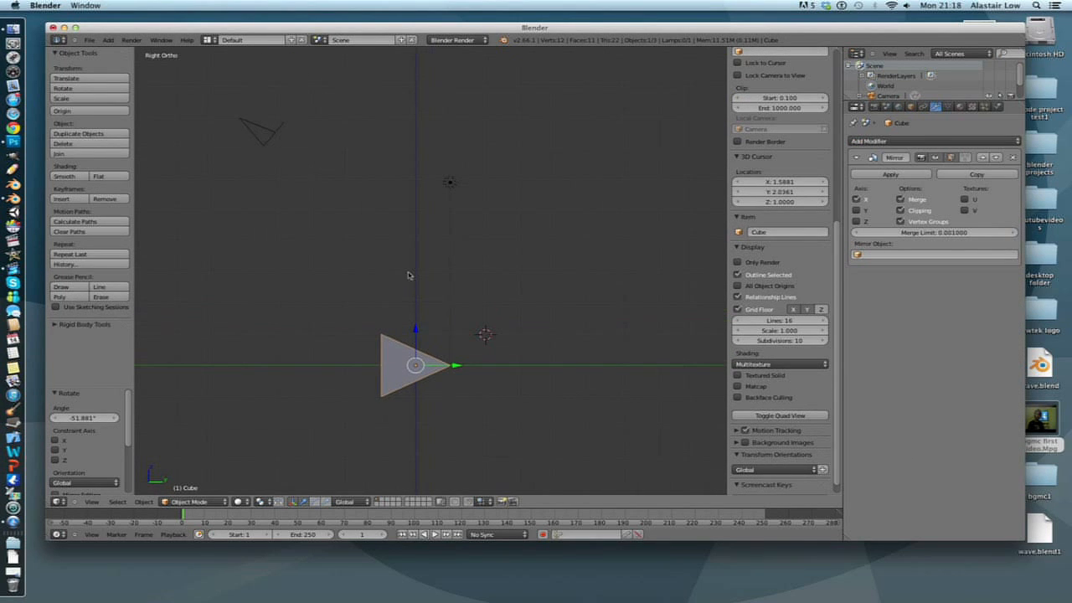
pyautogui.rightClick(269, 135)
pyautogui.press('KP_0')
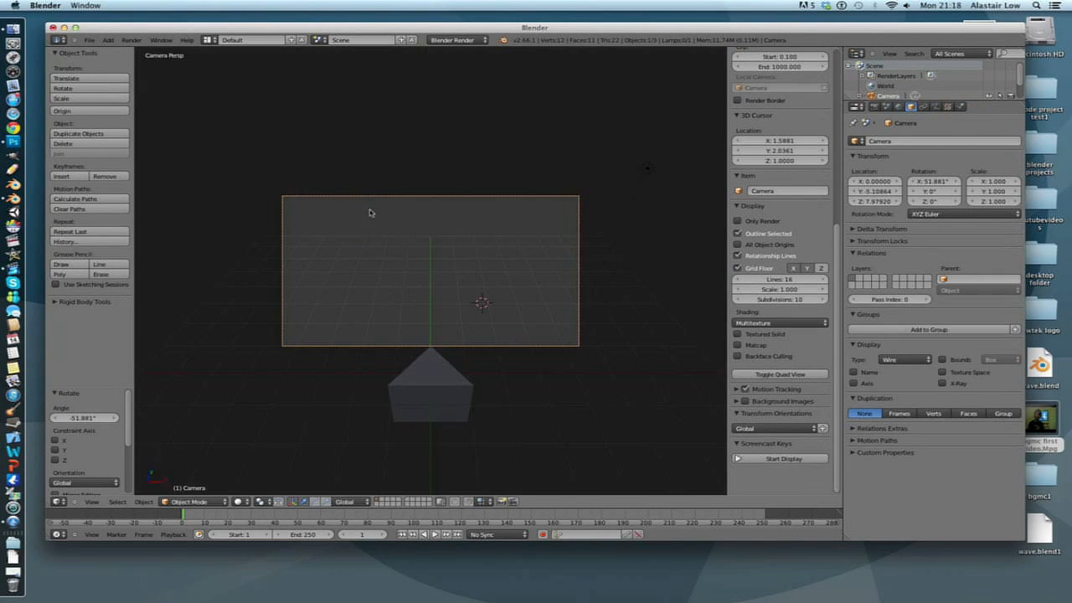
pyautogui.press('g')
pyautogui.click(435, 358)
pyautogui.press('g')
pyautogui.press('z')
pyautogui.press('z')
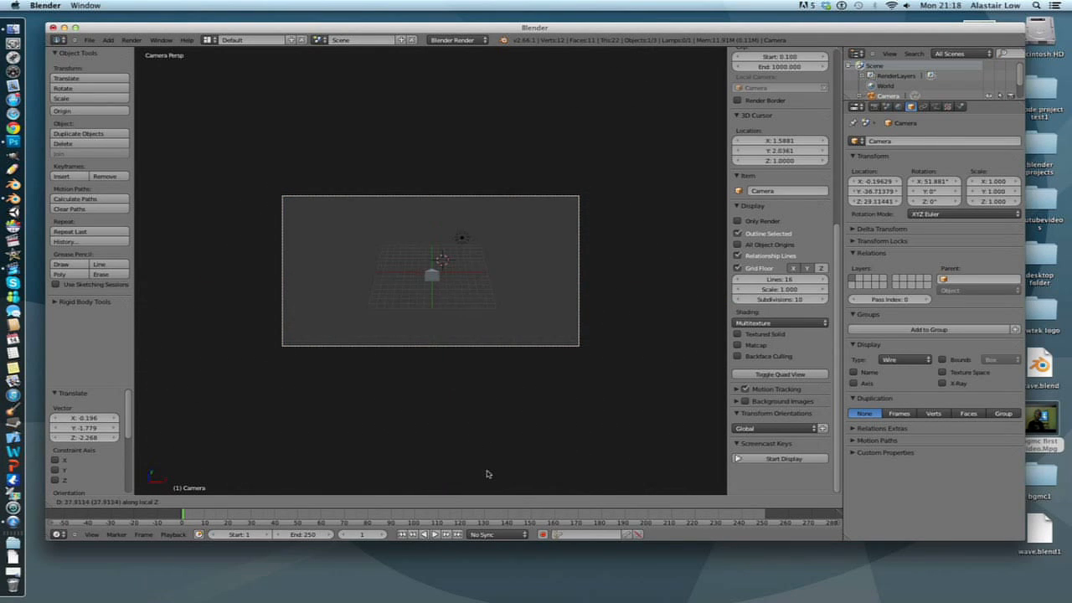
pyautogui.click(486, 456)
pyautogui.press('g')
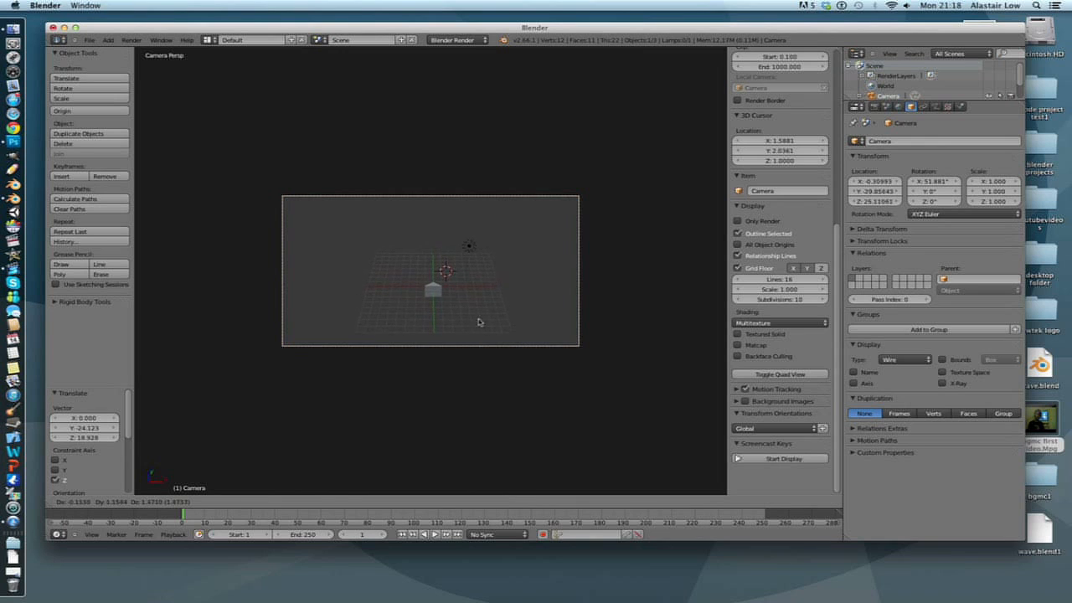
pyautogui.click(474, 134)
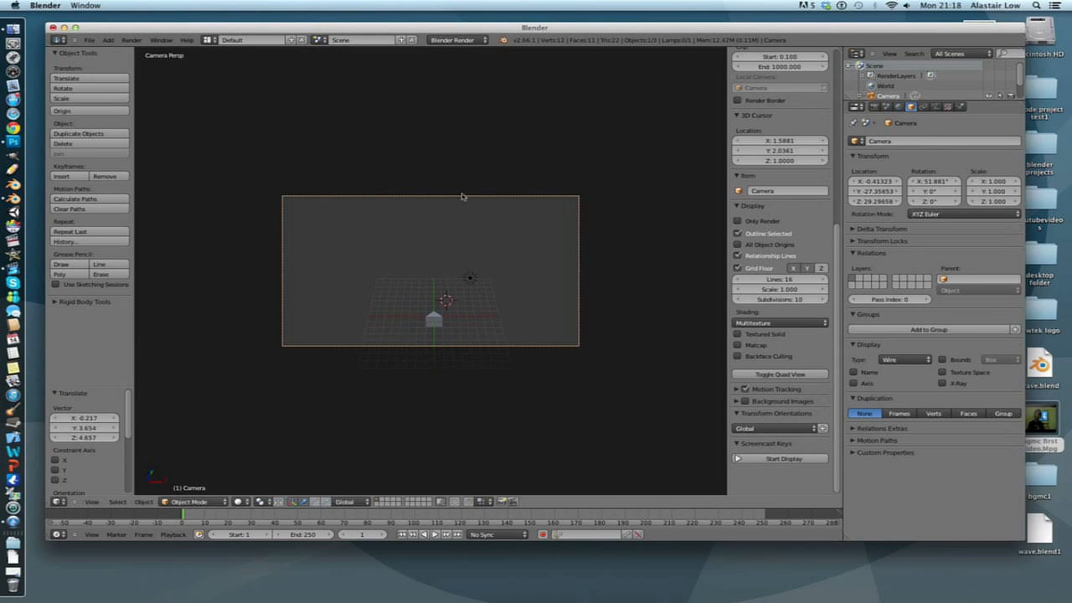
# Snap the 3D cursor to the wedge's origin
pyautogui.rightClick(434, 319)
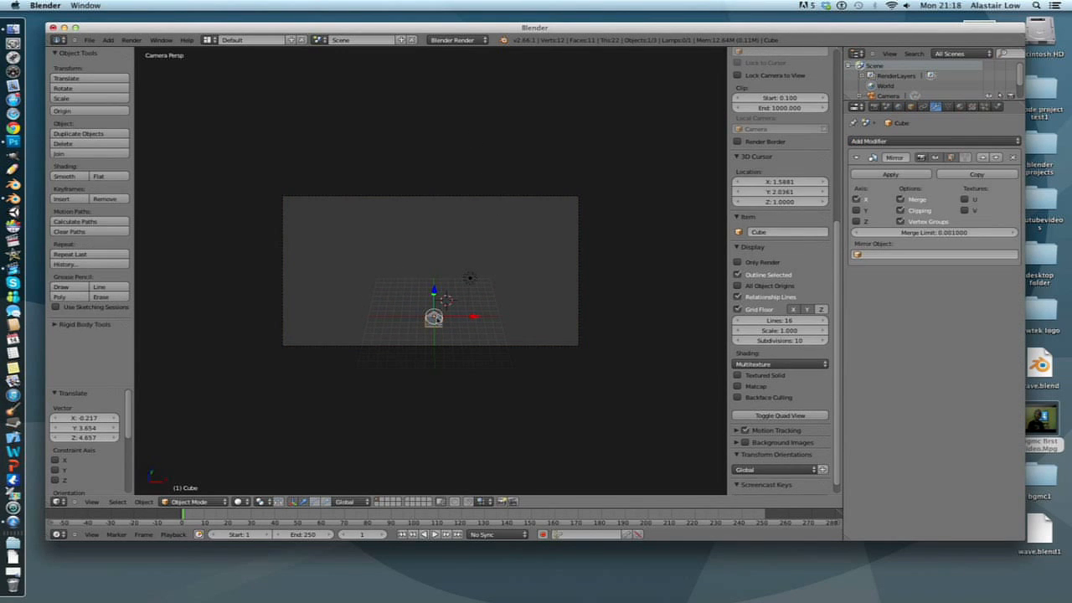
pyautogui.hotkey('shift', 's')
pyautogui.click(436, 342)
pyautogui.hotkey('shift', 's')
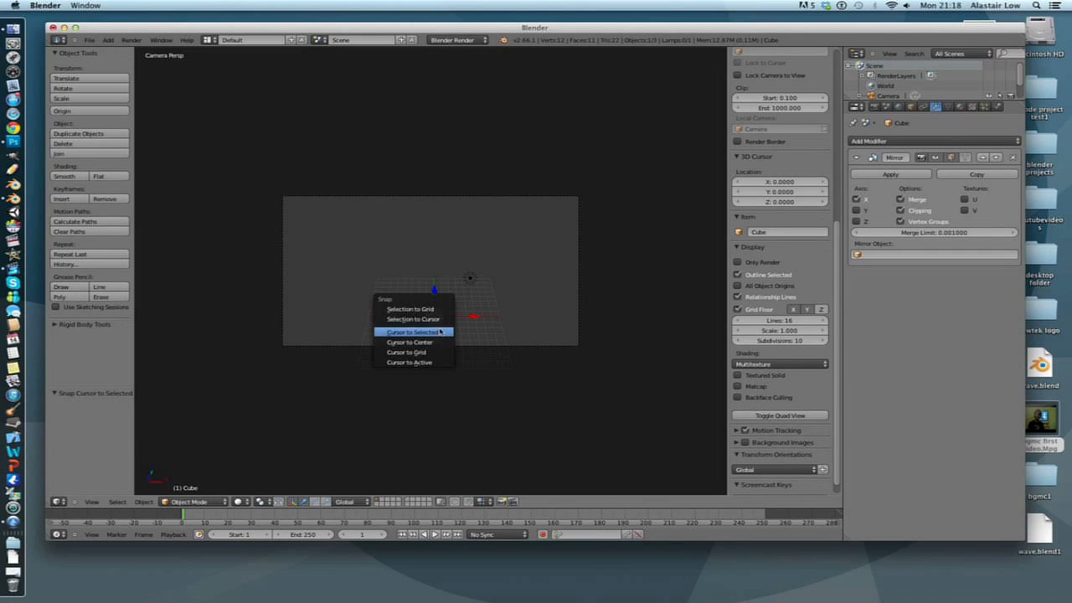
pyautogui.click(439, 333)
# Add an empty at the 3D cursor and move it about 1.4 units along Y, just beyond the wedge's tip
pyautogui.hotkey('shift', 'a')
pyautogui.moveTo(452, 291)
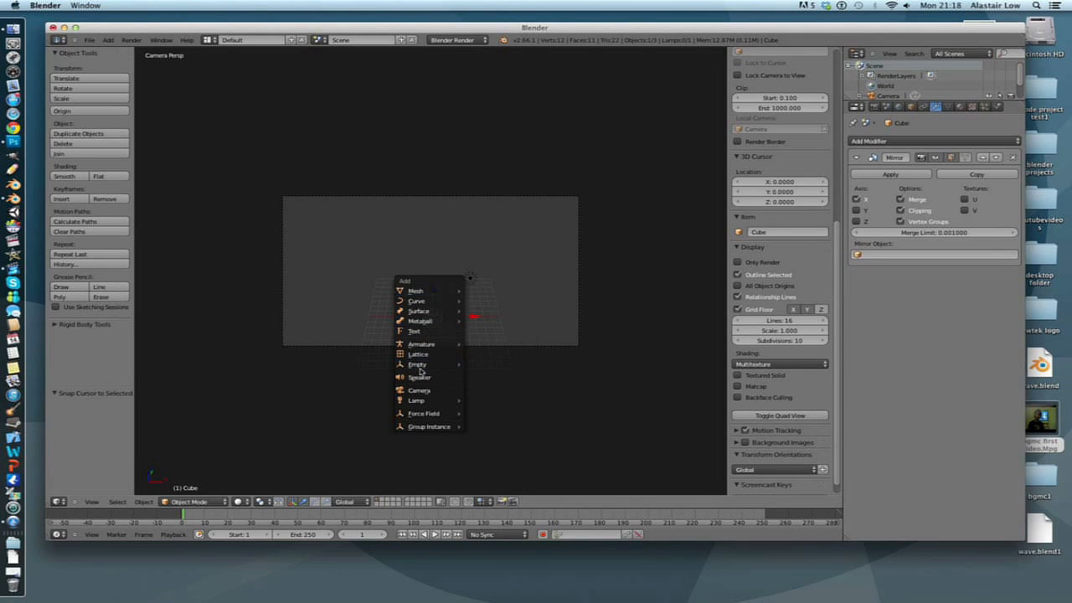
pyautogui.moveTo(427, 365)
pyautogui.click(488, 376)
pyautogui.moveTo(472, 313); pyautogui.dragTo(392, 288, button='middle')
pyautogui.scroll(7, 406, 320)
pyautogui.scroll(1, 405, 319)
pyautogui.moveTo(363, 352); pyautogui.dragTo(414, 349)
# Parent the empty to the wedge with the Object option, leaving only the wedge selected
pyautogui.keyDown('shift'); pyautogui.rightClick(335, 350); pyautogui.keyUp('shift')
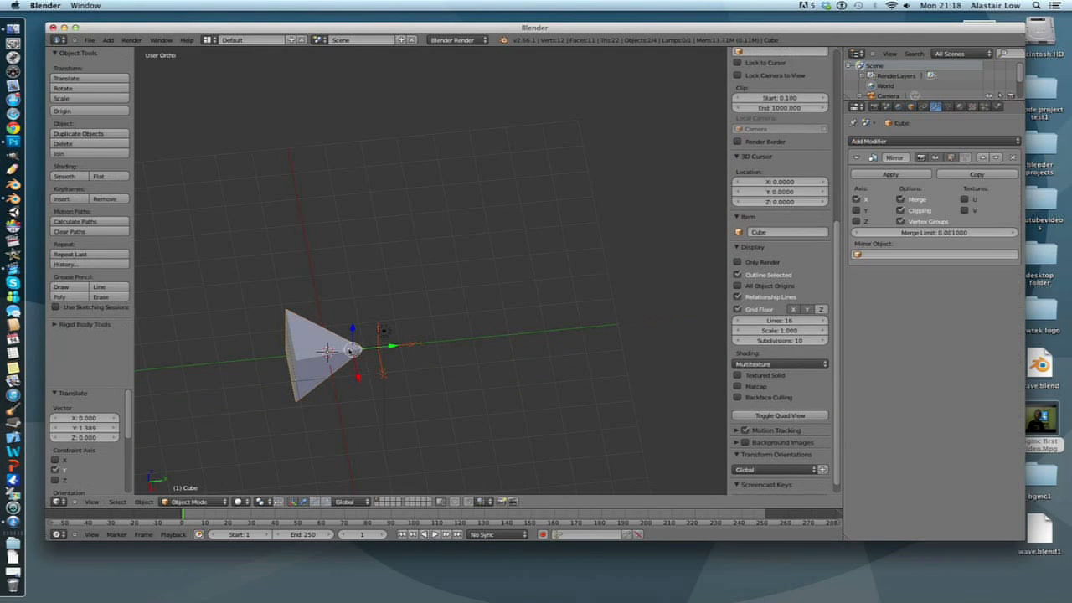
pyautogui.hotkey('ctrl', 'p')
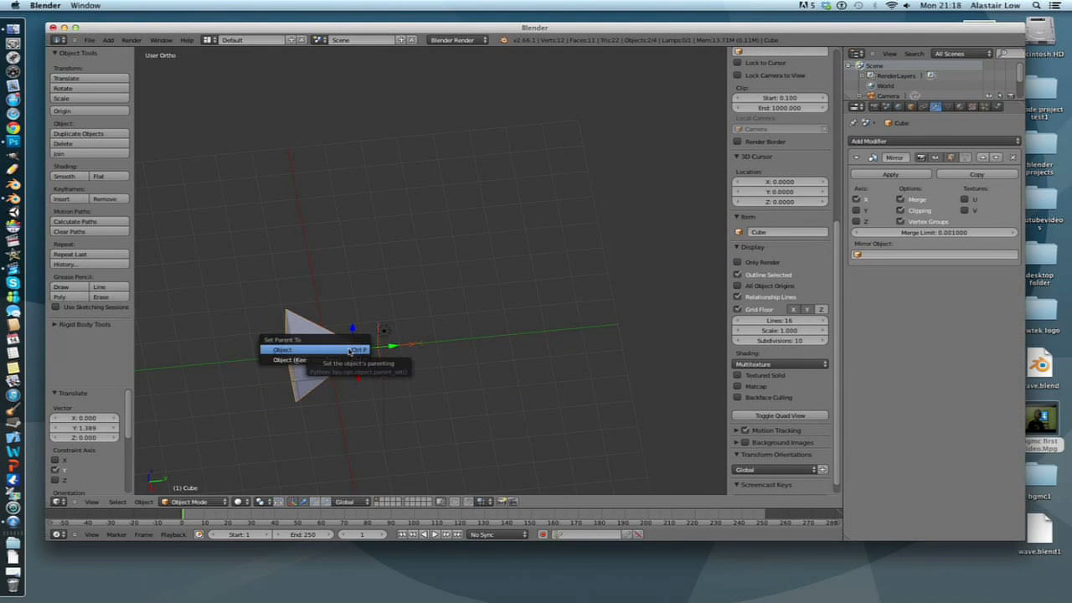
pyautogui.click(348, 352)
pyautogui.rightClick(329, 343)
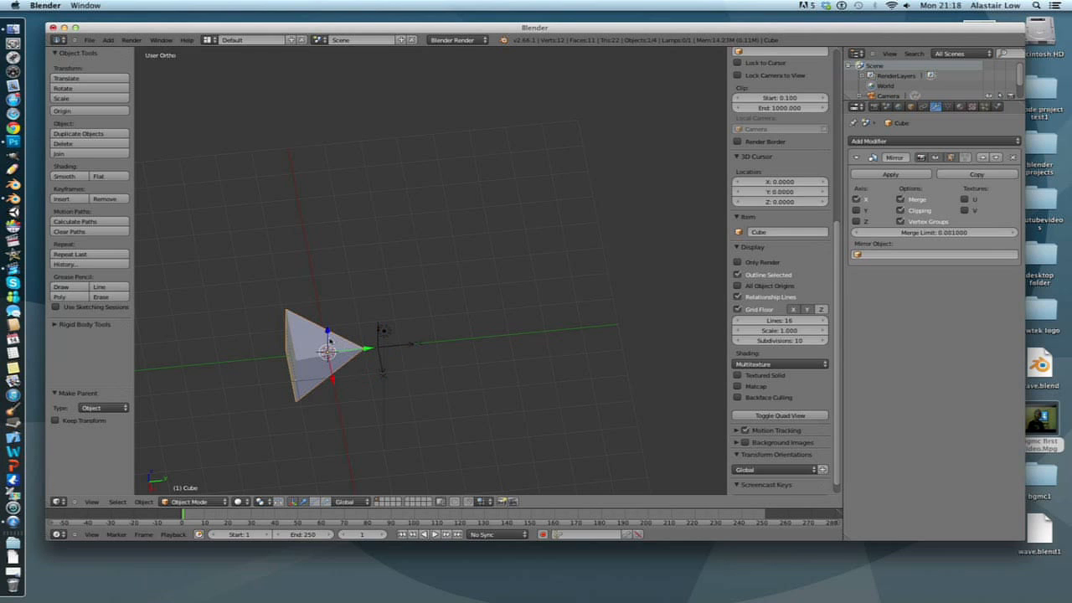
# Enlarge the timeline area and switch it to the Logic Editor
pyautogui.moveTo(408, 511); pyautogui.dragTo(412, 354)
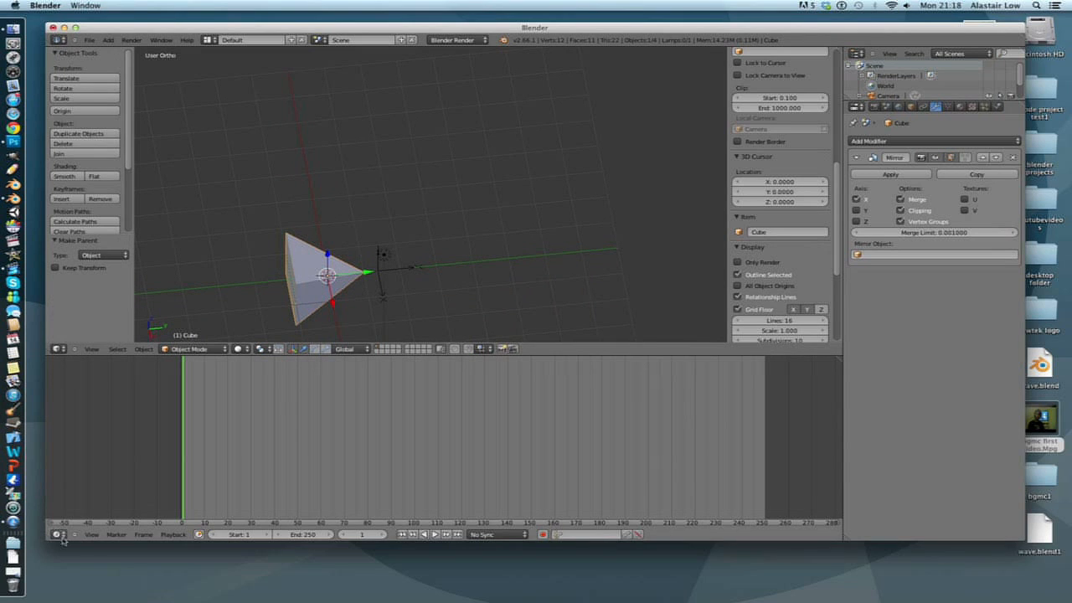
pyautogui.click(89, 547)
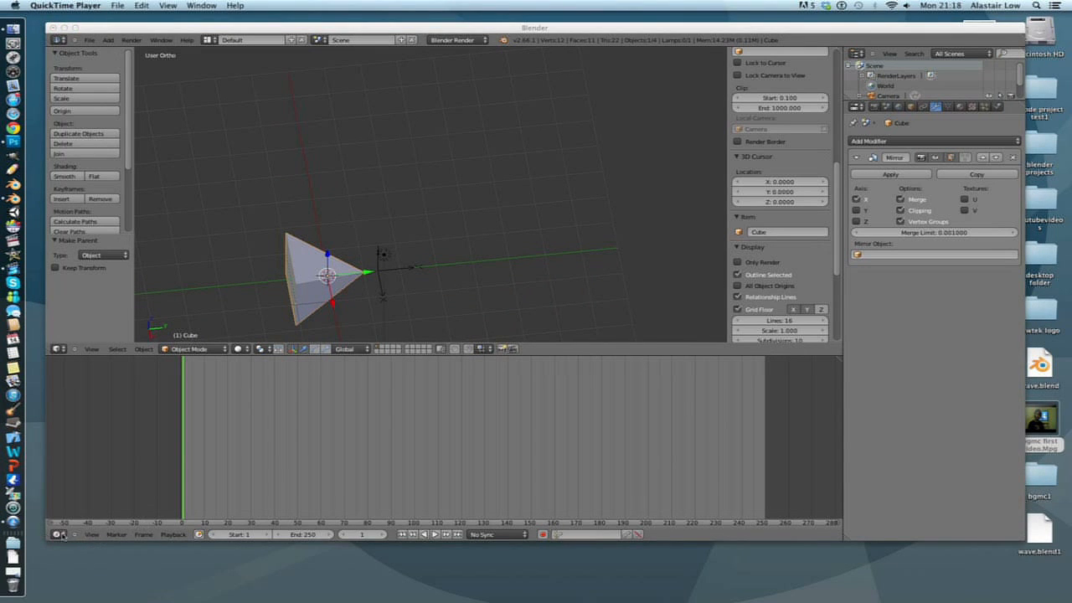
pyautogui.click(61, 535)
pyautogui.click(61, 535)
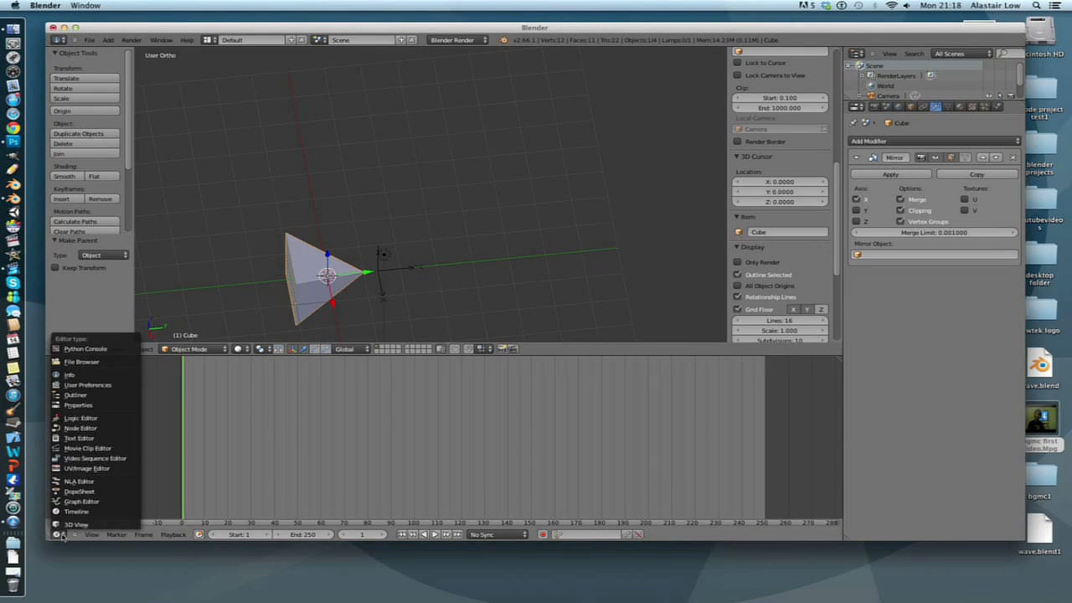
pyautogui.click(79, 417)
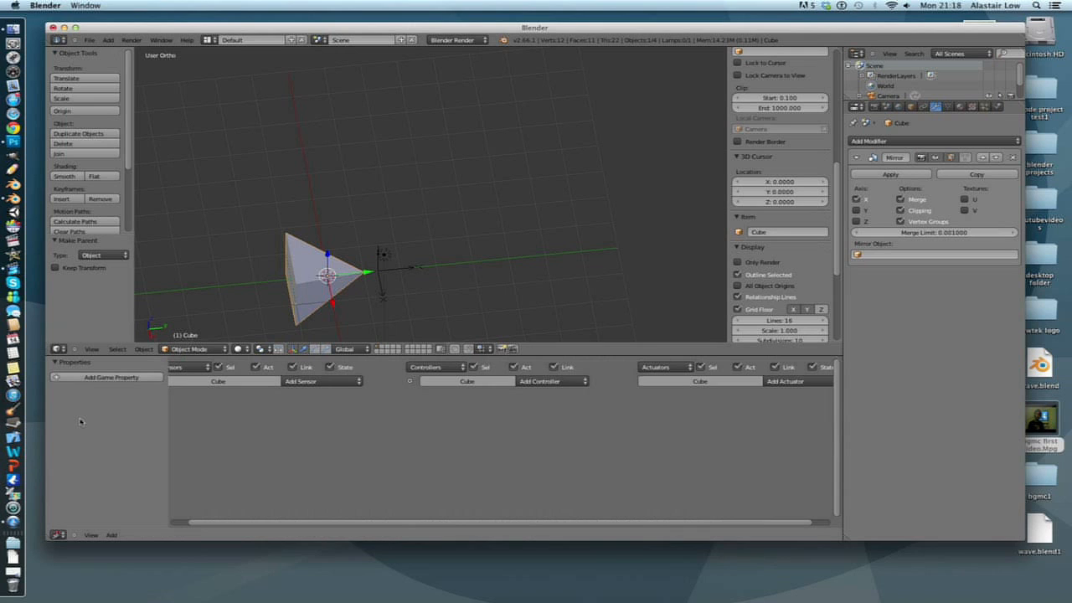
pyautogui.click(317, 379)
pyautogui.click(319, 397)
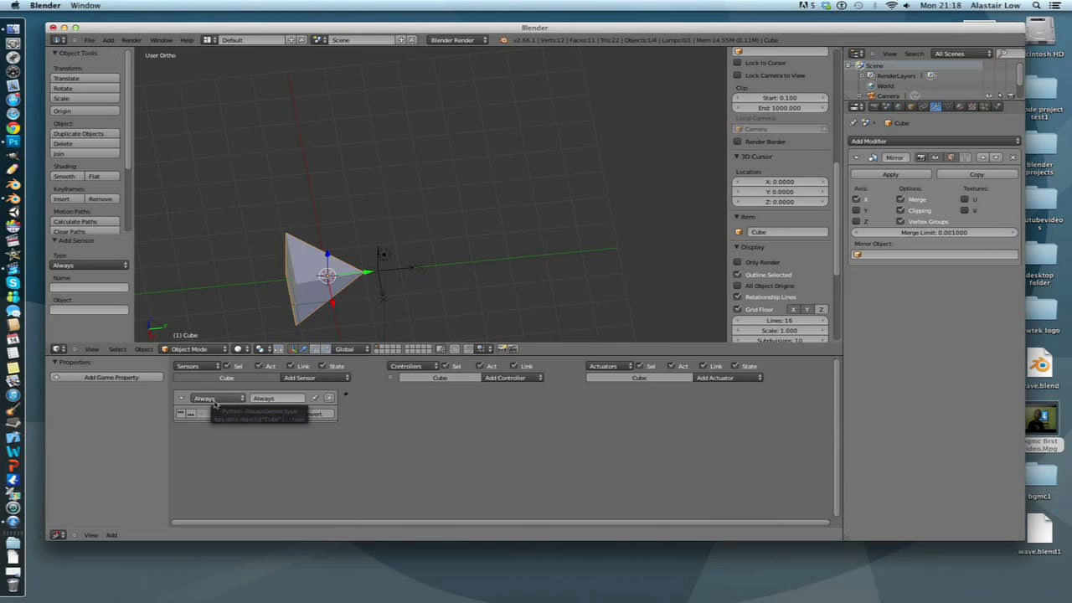
pyautogui.click(329, 398)
# Add a Keyboard sensor to the wedge, assign it the A key and name it a
pyautogui.click(328, 379)
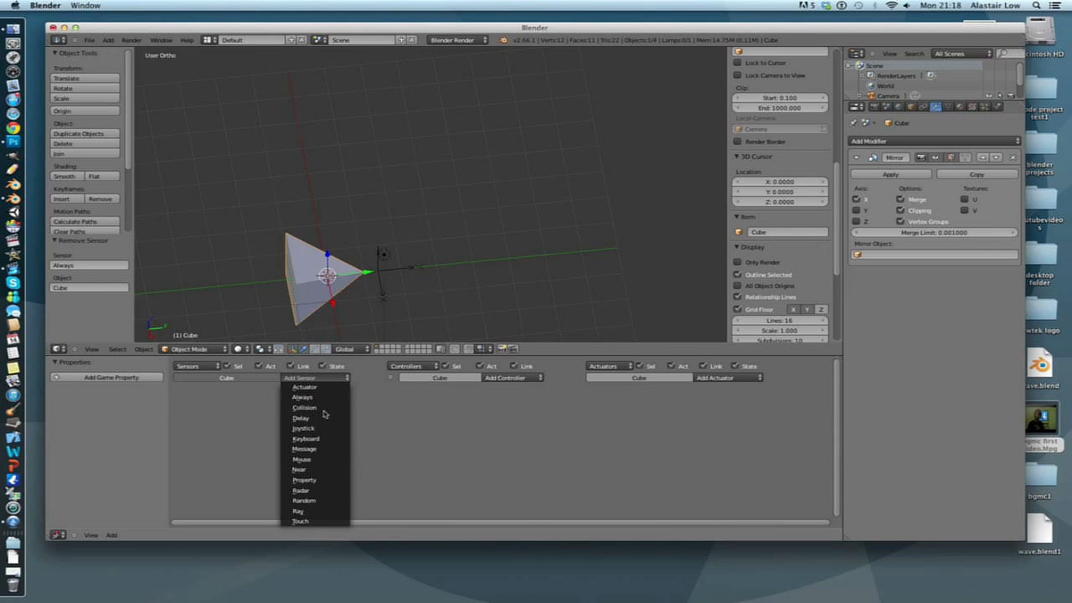
pyautogui.click(325, 439)
pyautogui.click(255, 428)
pyautogui.press('a')
pyautogui.click(289, 398)
pyautogui.write('a')
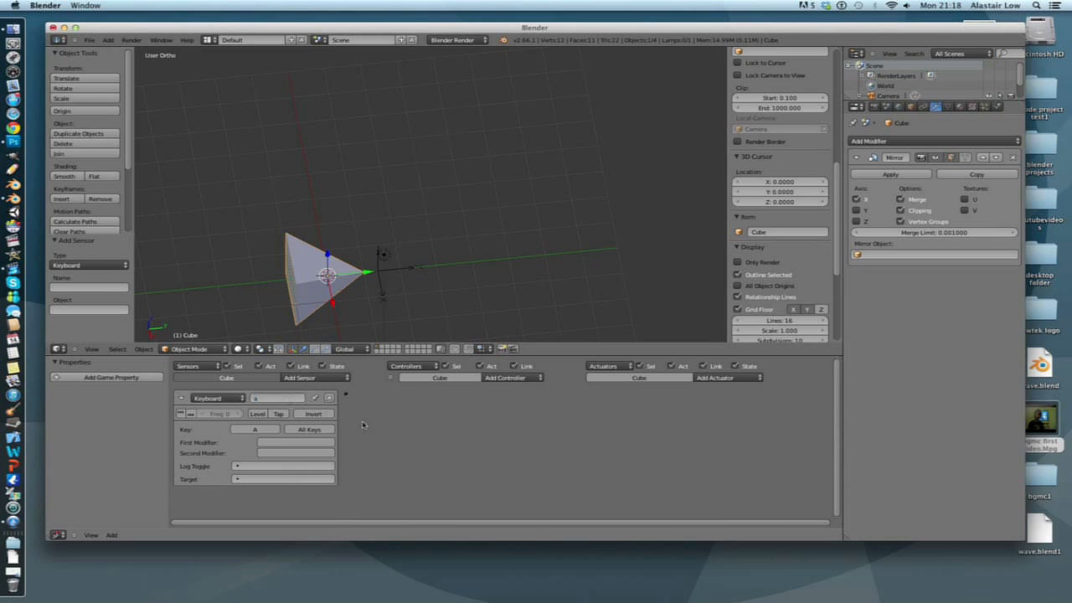
# Add a second Keyboard sensor, assign it the D key and name it d
pyautogui.click(316, 378)
pyautogui.click(307, 438)
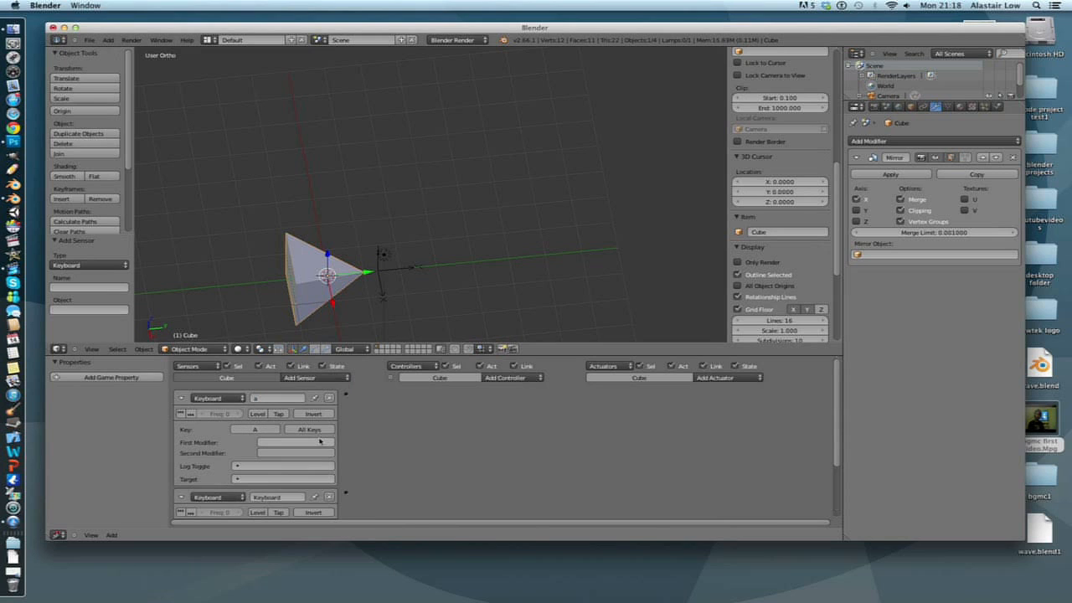
pyautogui.moveTo(365, 440); pyautogui.dragTo(369, 372, button='middle')
pyautogui.click(256, 461)
pyautogui.press('d')
pyautogui.click(281, 430)
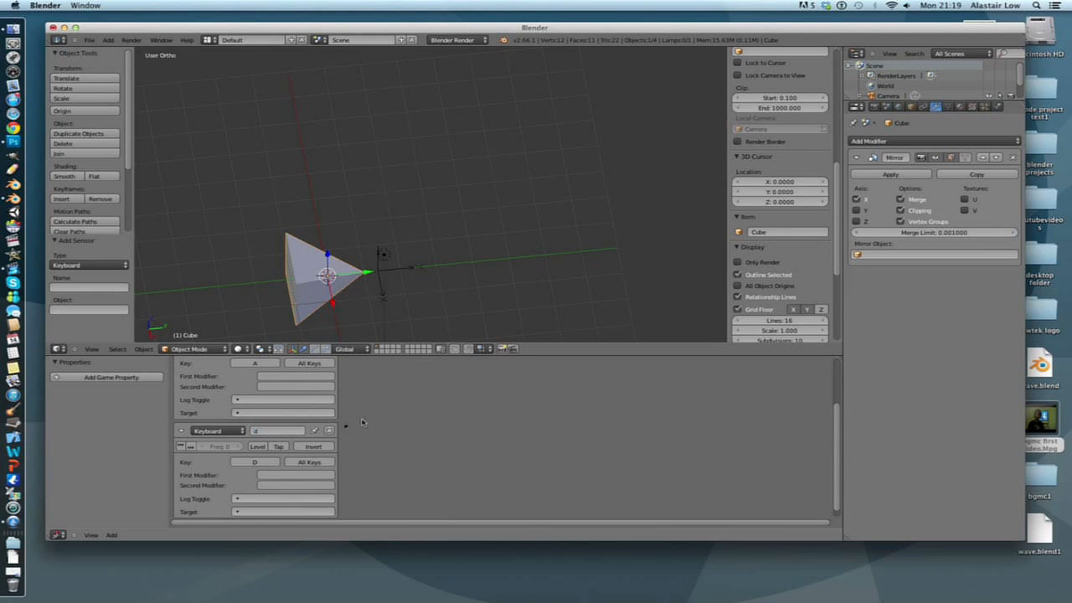
# Collapse the settings of both keyboard sensors
pyautogui.scroll(-2, 361, 422)
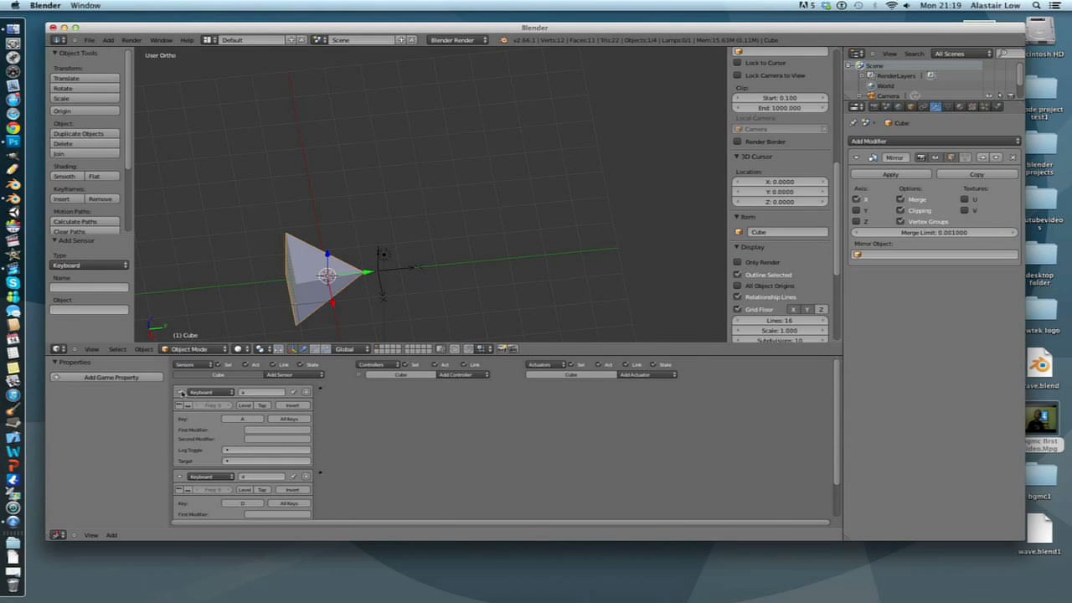
pyautogui.click(181, 392)
pyautogui.click(178, 406)
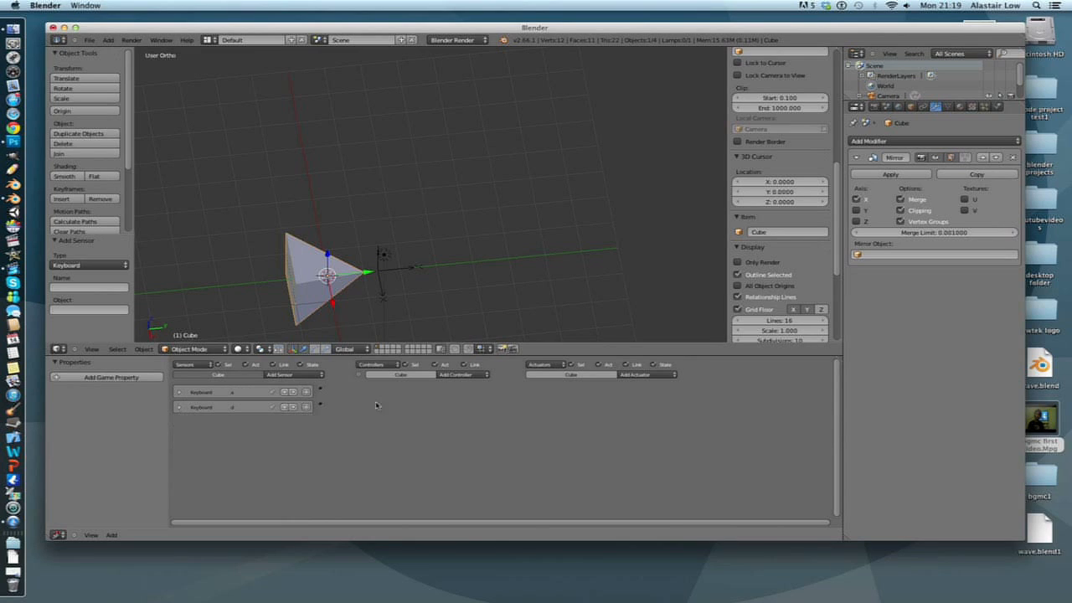
# Add a Motion actuator and link it to the a keyboard sensor through an And controller
pyautogui.click(646, 376)
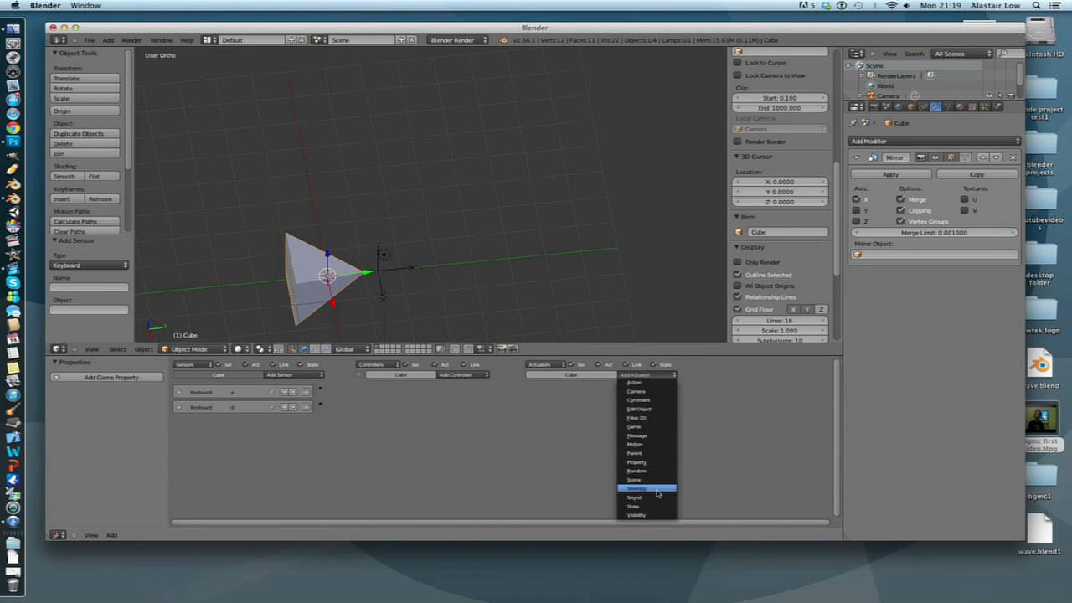
pyautogui.click(648, 446)
pyautogui.moveTo(527, 392); pyautogui.dragTo(321, 392)
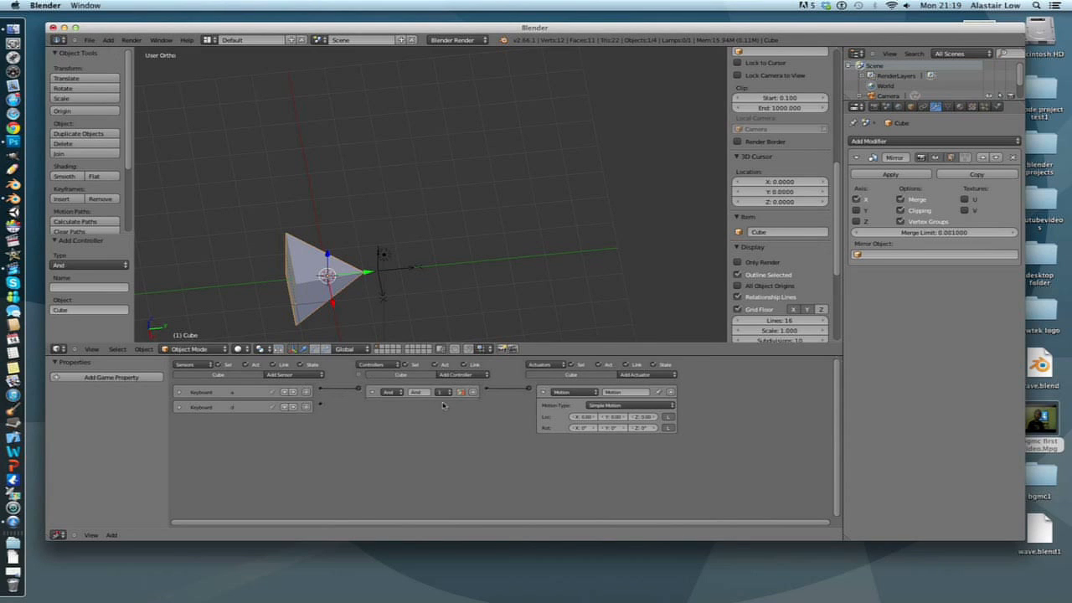
# Add a second Motion actuator and link it to the d keyboard sensor through its own And controller
pyautogui.click(659, 376)
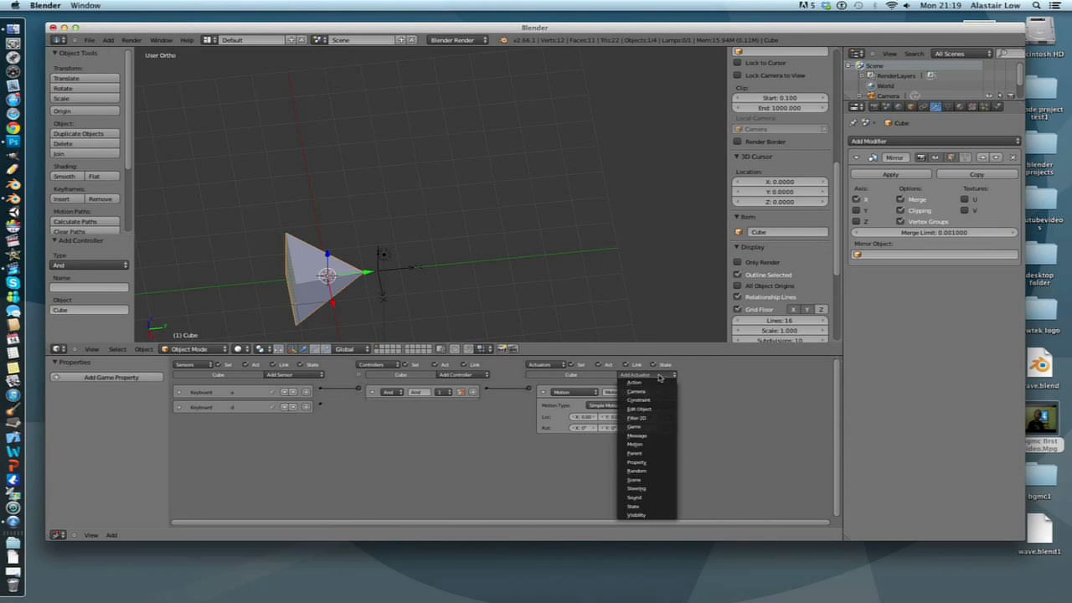
pyautogui.click(648, 444)
pyautogui.moveTo(529, 441); pyautogui.dragTo(320, 405)
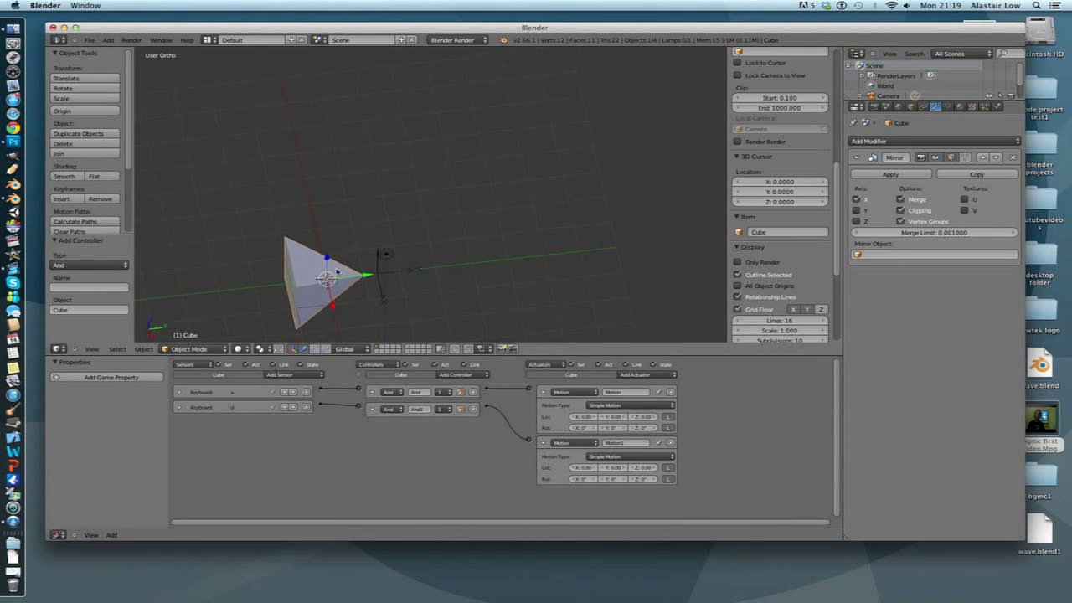
pyautogui.moveTo(337, 272); pyautogui.dragTo(341, 259, button='middle')
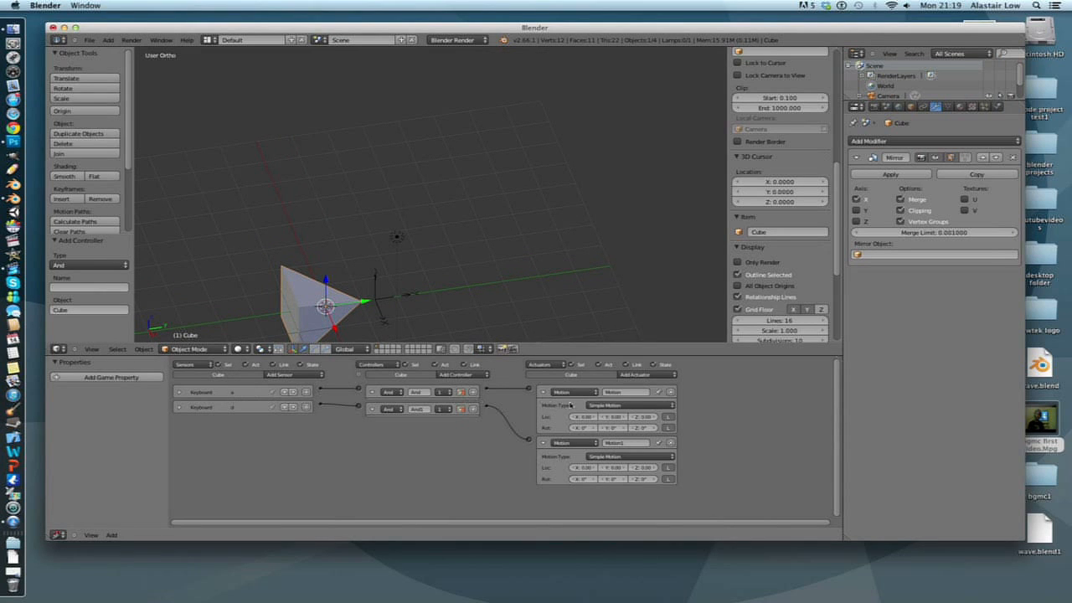
# Set the Motion actuators' X location to -0.10 for the a key and 0.10 for the d key
pyautogui.moveTo(333, 328); pyautogui.dragTo(309, 272)
pyautogui.hotkey('ctrl', 'z')
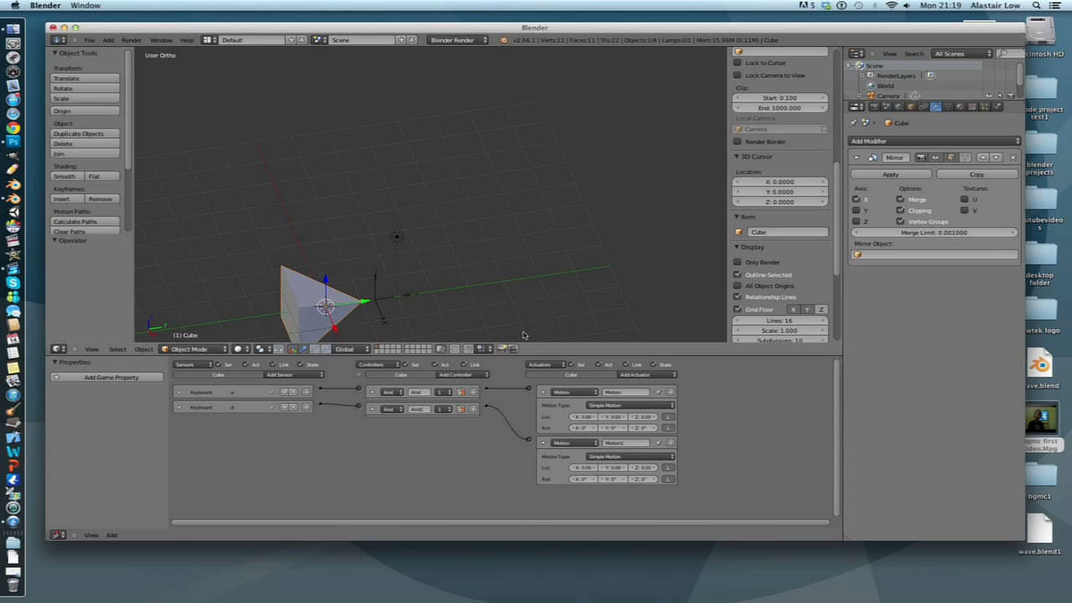
pyautogui.click(572, 416)
pyautogui.click(594, 467)
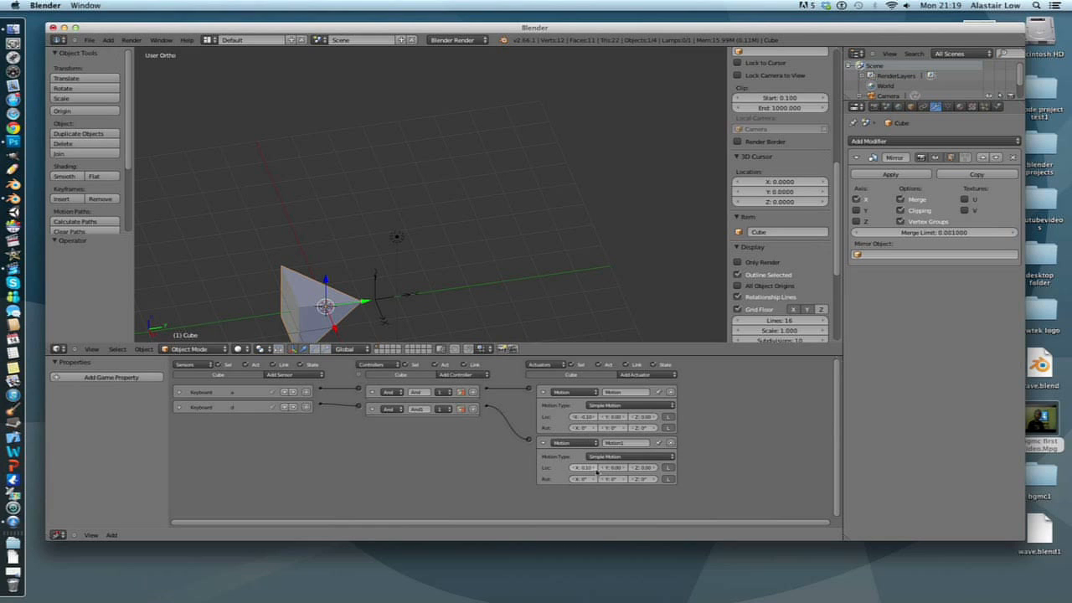
# Select the empty and run the game to test moving the player left and right
pyautogui.rightClick(396, 301)
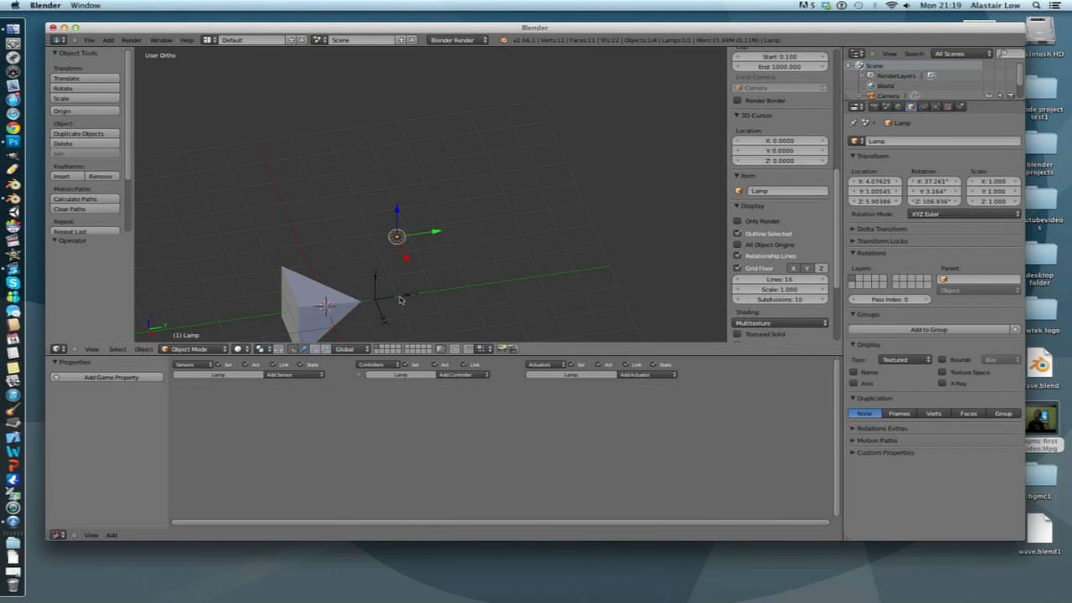
pyautogui.press('p')
pyautogui.press('Left')
pyautogui.press('Right')
pyautogui.press('Left')
pyautogui.press('Right')
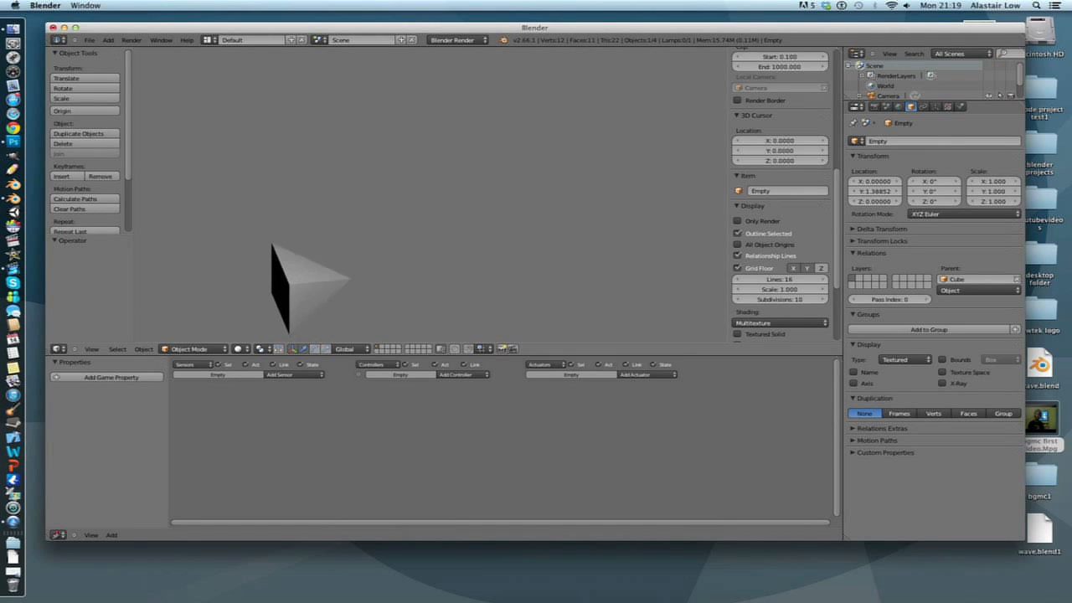
pyautogui.press('Left')
pyautogui.press('Right')
pyautogui.press('Escape')
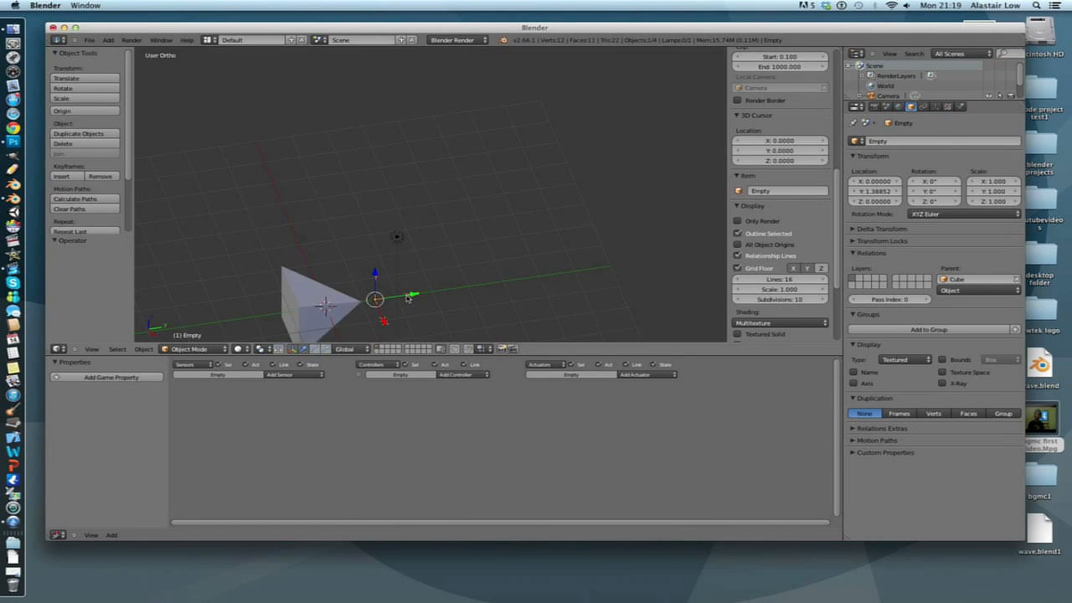
pyautogui.scroll(-5, 407, 298)
pyautogui.press('g')
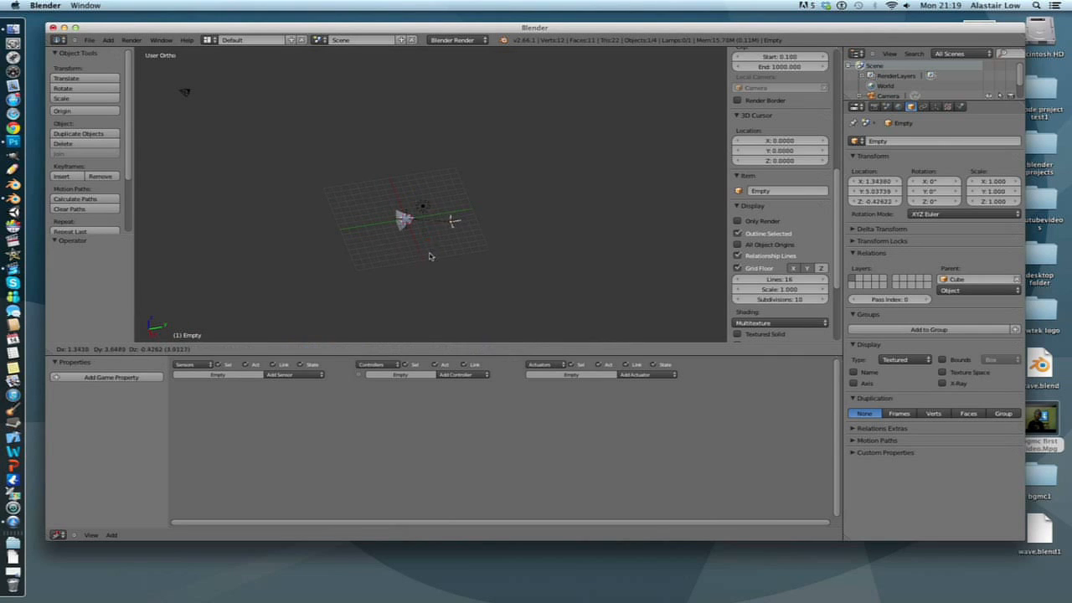
pyautogui.rightClick(425, 253)
# Run the game again and check the player from a viewpoint behind it
pyautogui.moveTo(390, 244); pyautogui.dragTo(461, 250, button='middle')
pyautogui.scroll(1, 457, 251)
pyautogui.scroll(2, 457, 250)
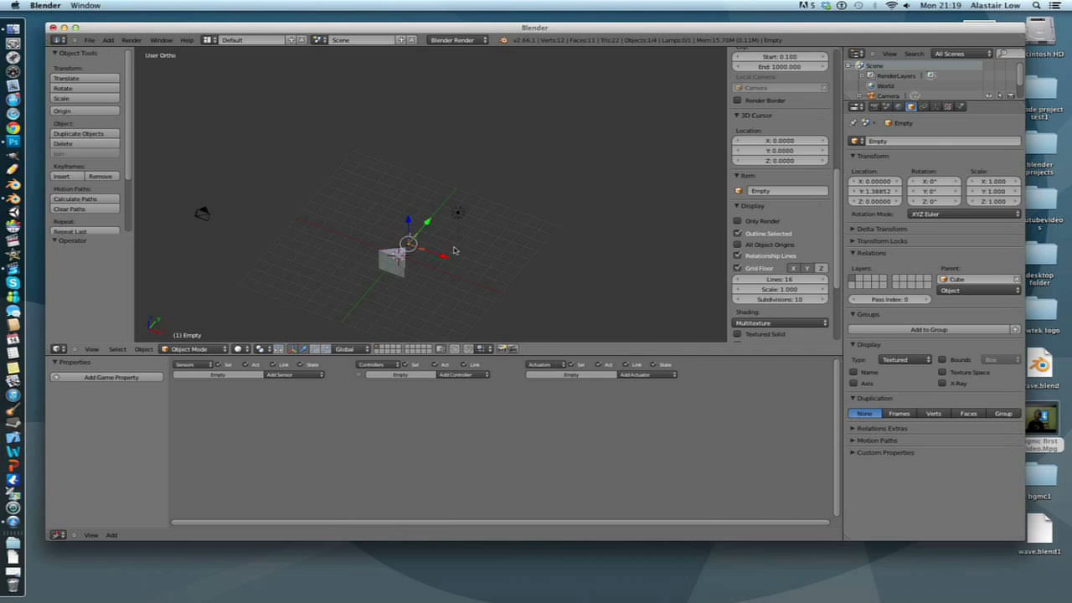
pyautogui.press('p')
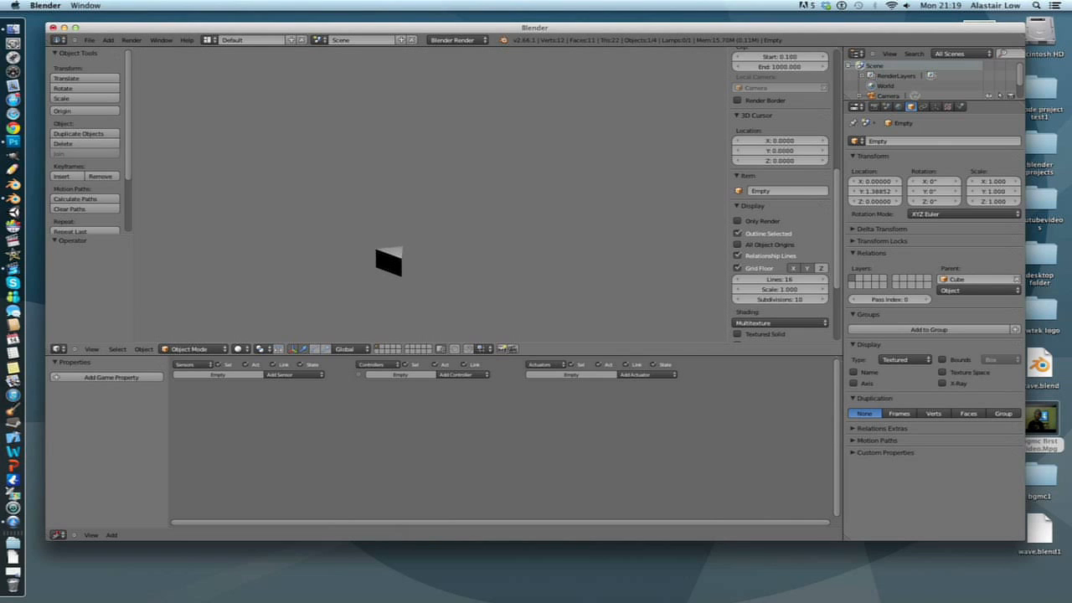
pyautogui.press('Escape')
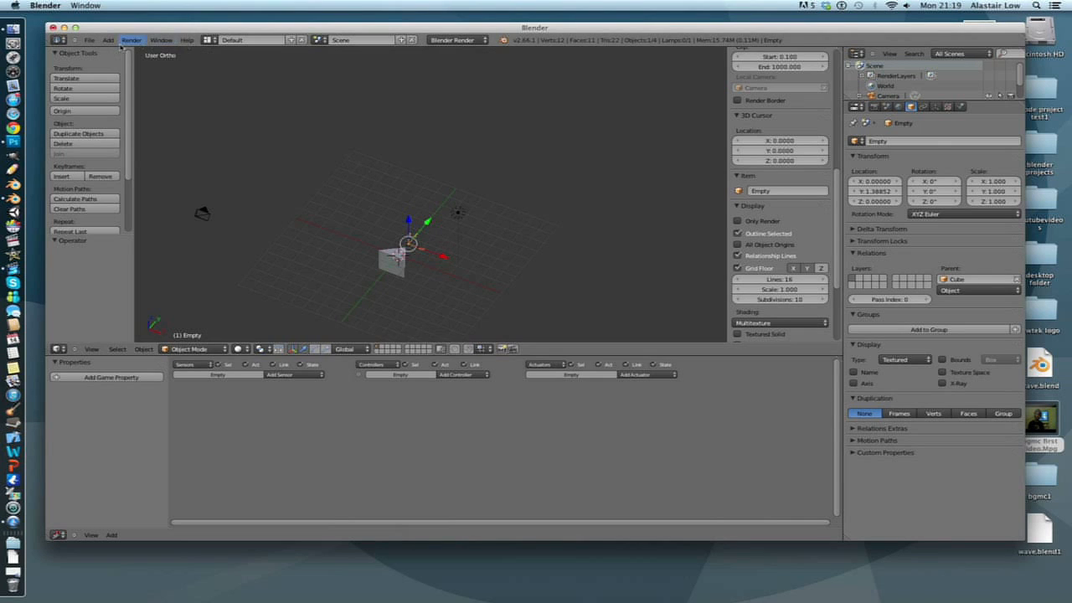
# Save the project on the Desktop as sopace invaders.blend
pyautogui.click(90, 41)
pyautogui.click(107, 113)
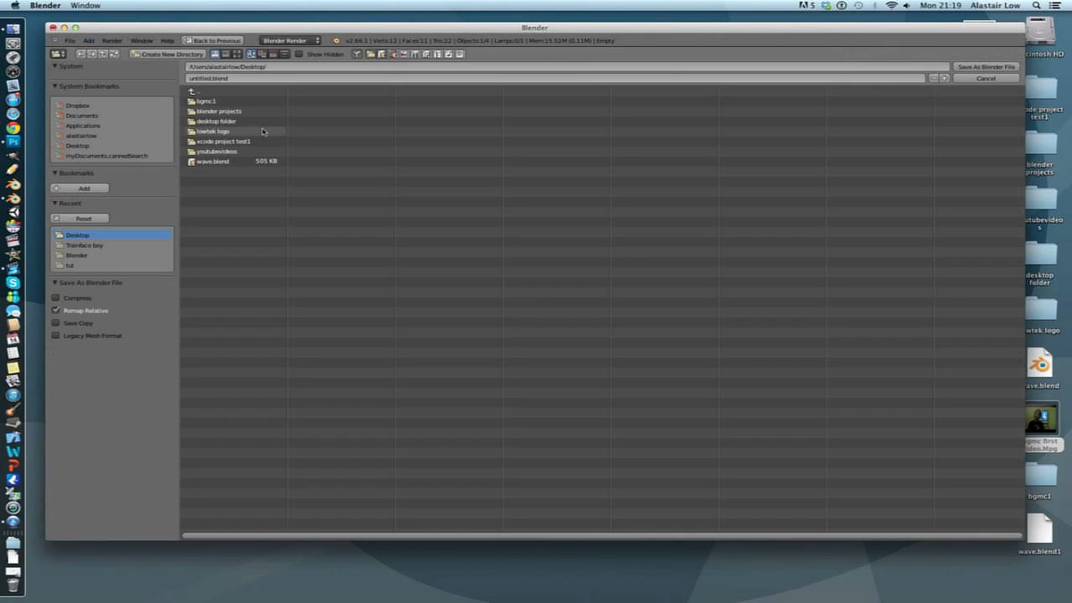
pyautogui.click(223, 79)
pyautogui.press('BackSpace')
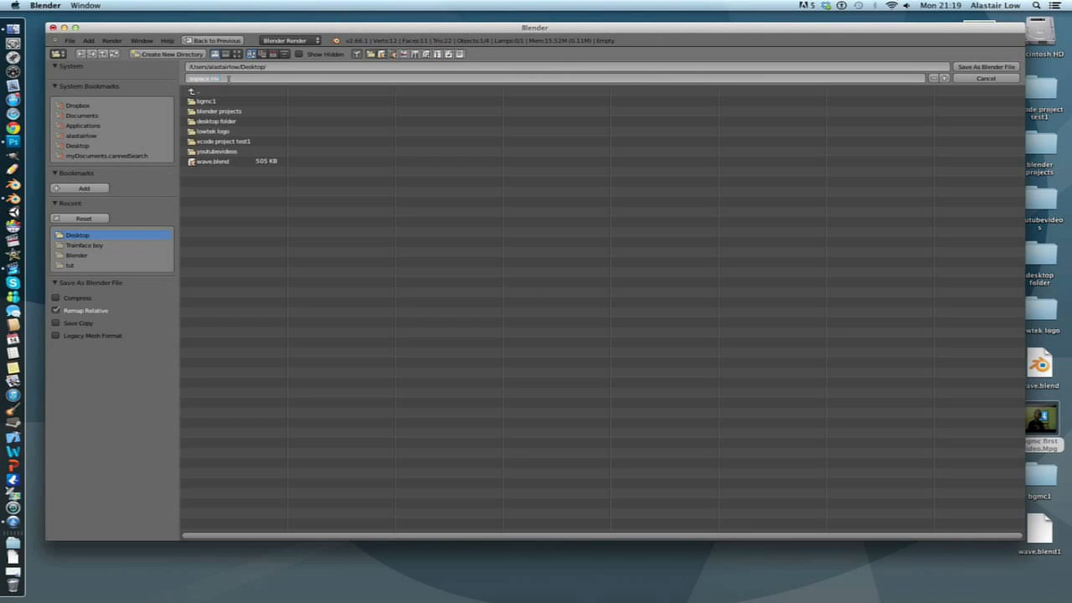
pyautogui.press('Return')
pyautogui.click(168, 565)
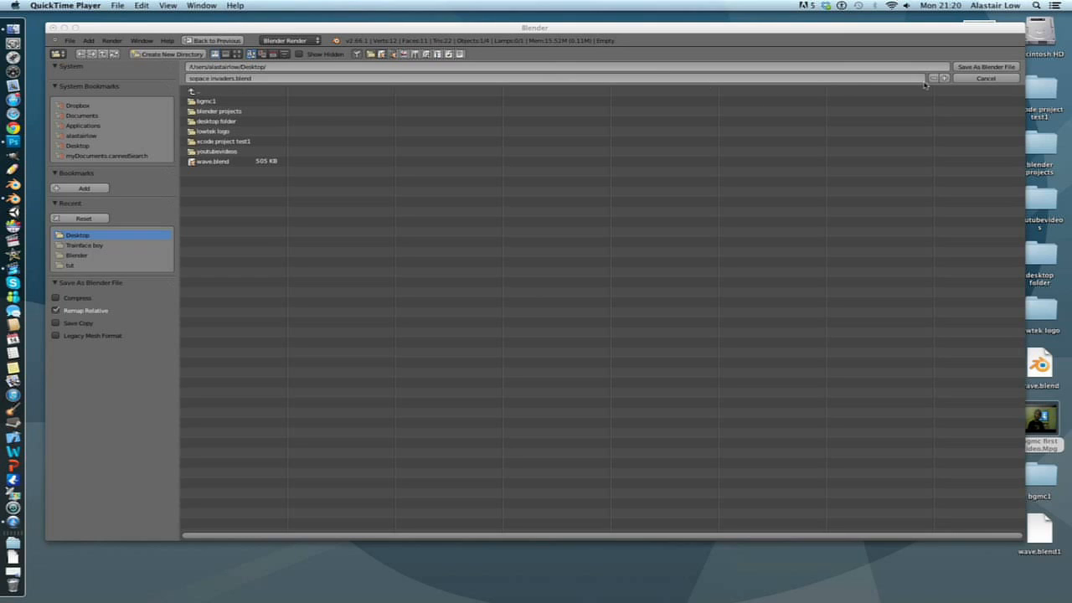
pyautogui.click(969, 71)
pyautogui.click(970, 68)
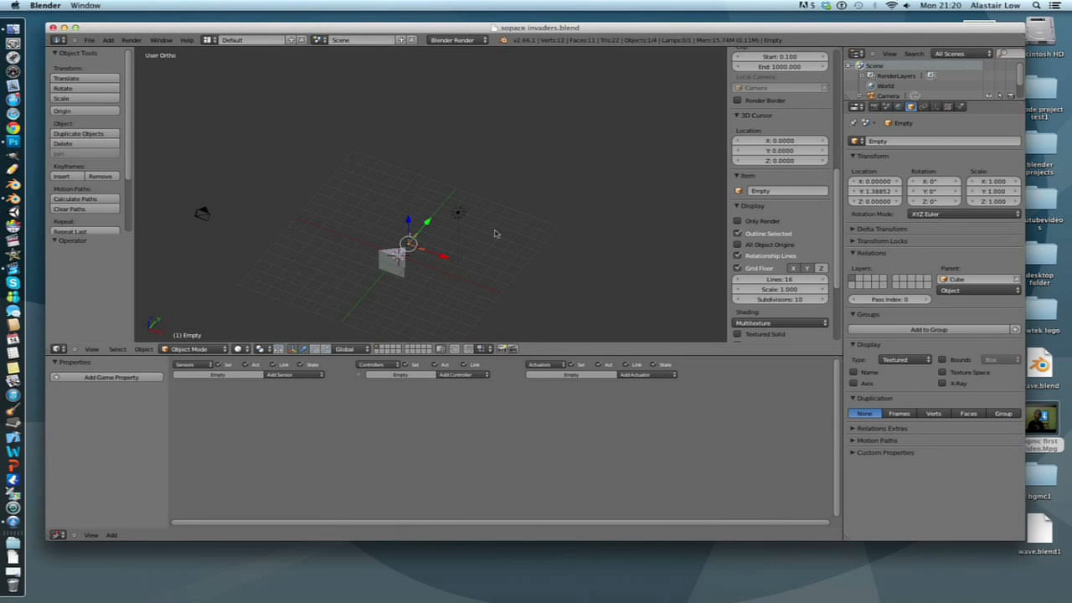
# Add a cube on the empty layer 11 and scale its mesh down to about 0.158
pyautogui.click(379, 352)
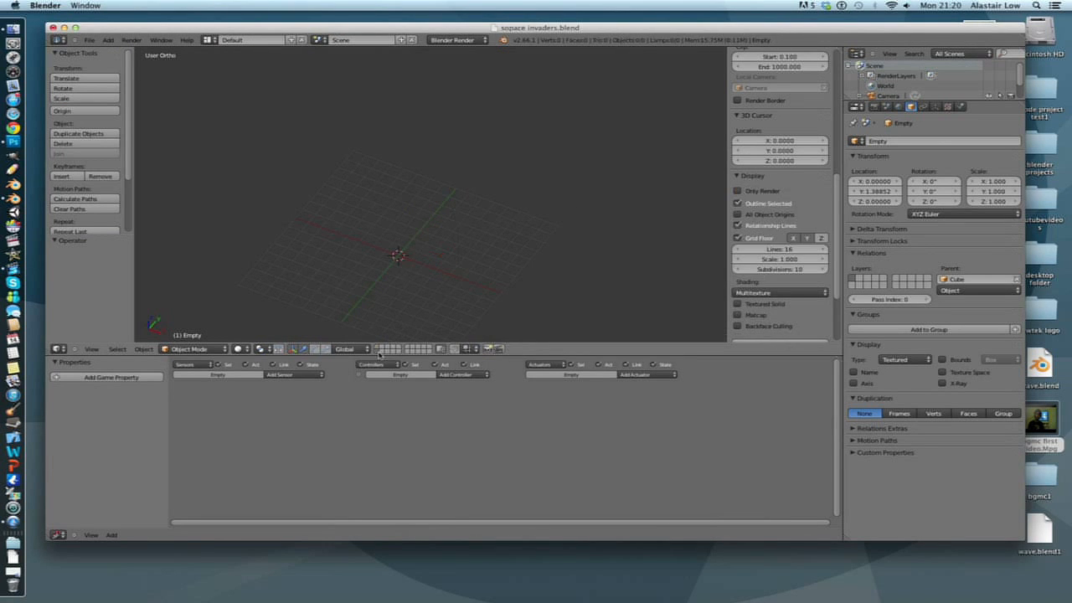
pyautogui.hotkey('shift', 'a')
pyautogui.moveTo(418, 265)
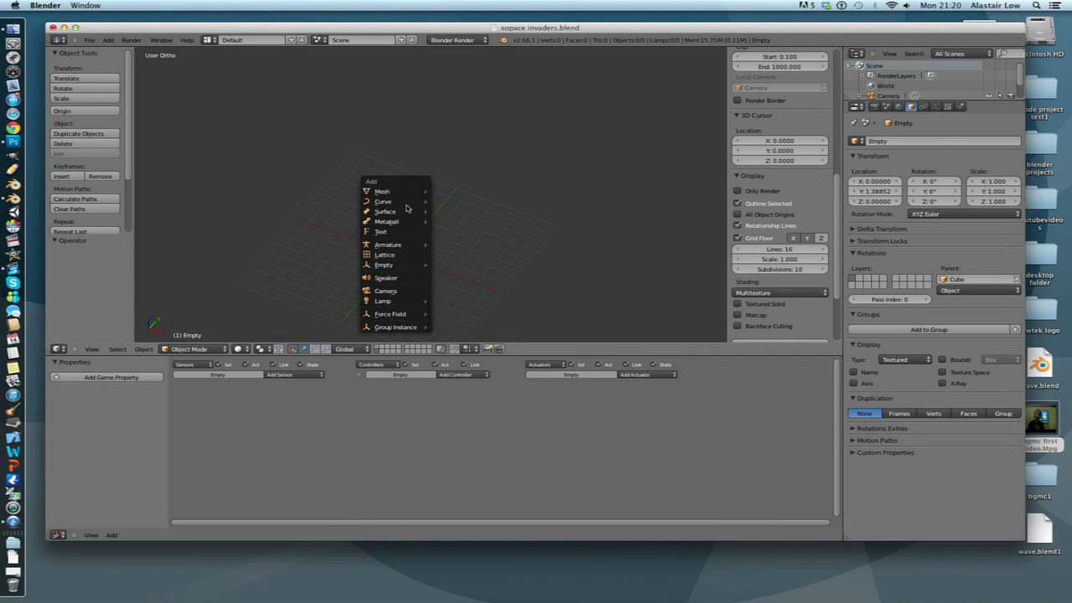
pyautogui.moveTo(406, 193)
pyautogui.click(447, 204)
pyautogui.press('Tab')
pyautogui.press('s')
pyautogui.click(424, 259)
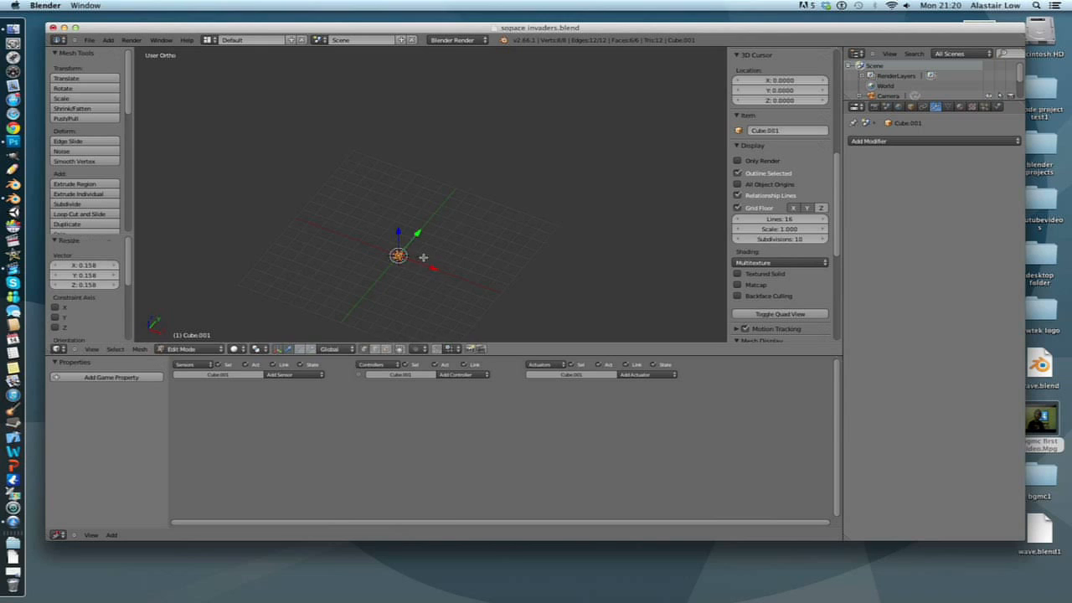
# Stretch the small cube's mesh along the Y axis into a bullet shape and return to Object Mode
pyautogui.press('s')
pyautogui.press('y')
pyautogui.click(527, 148)
pyautogui.press('Tab')
pyautogui.keyDown('shift'); pyautogui.moveTo(468, 267); pyautogui.dragTo(452, 231, button='middle'); pyautogui.keyUp('shift')
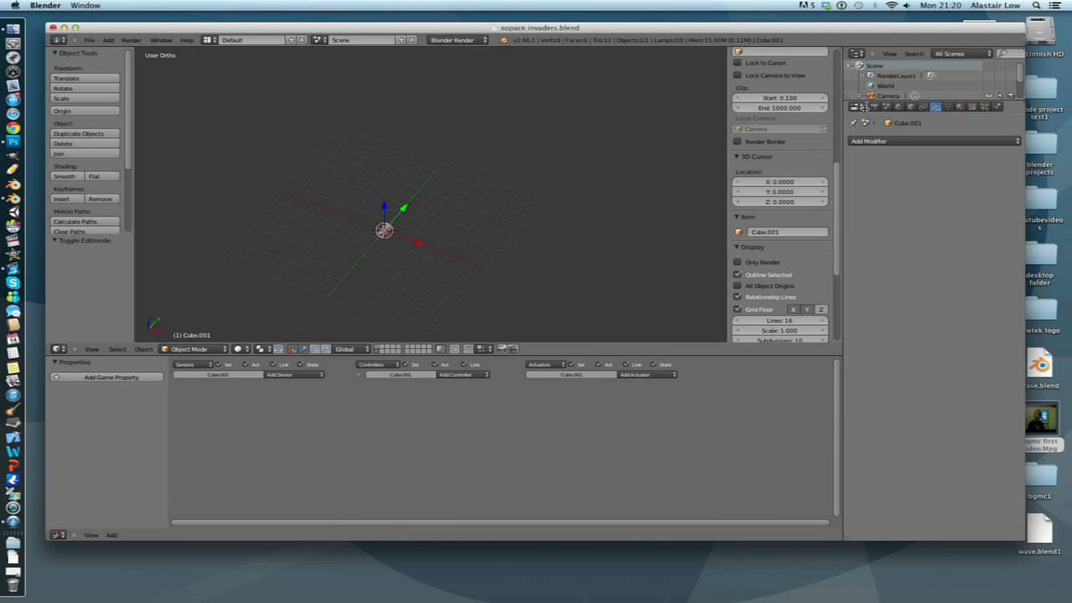
# Give the bullet a repeatedly pulsing Always sensor and link it to a new Motion actuator through an And controller
pyautogui.click(301, 375)
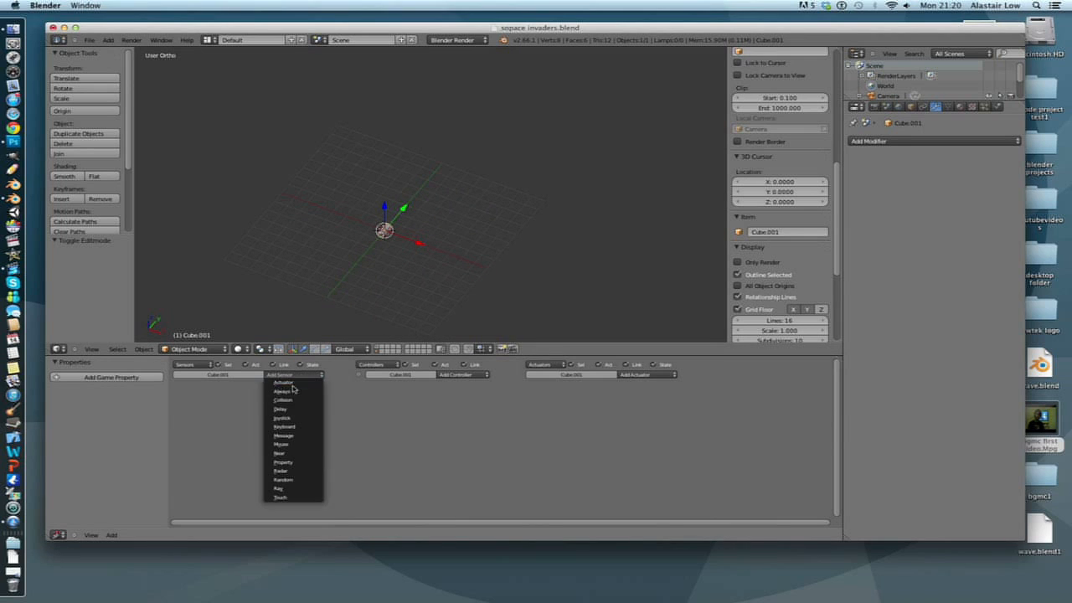
pyautogui.click(293, 391)
pyautogui.click(632, 374)
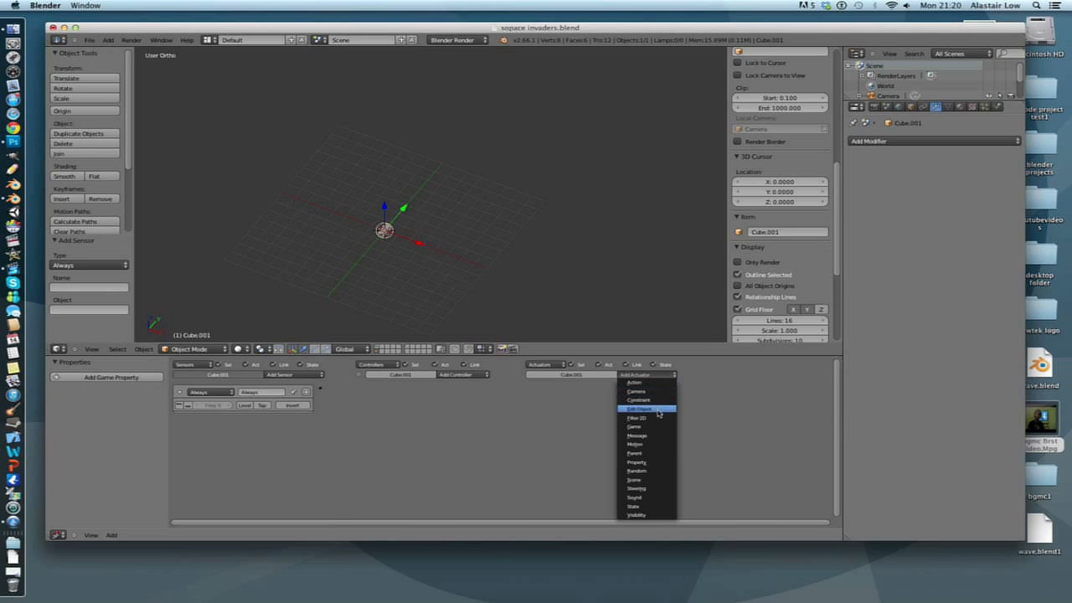
pyautogui.click(639, 443)
pyautogui.moveTo(528, 390); pyautogui.dragTo(320, 390)
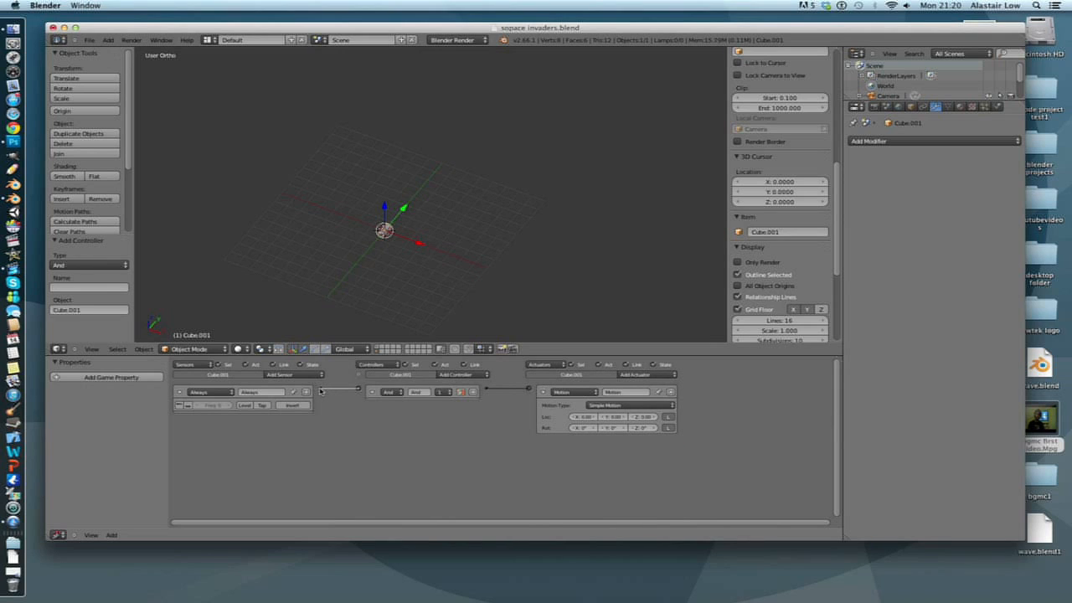
pyautogui.click(180, 406)
# Set the bullet's Motion actuator Y location to 0.50 and test-run the game
pyautogui.click(625, 417)
pyautogui.press('p')
pyautogui.press('Escape')
pyautogui.click(629, 418)
pyautogui.click(629, 418)
pyautogui.click(656, 420)
pyautogui.click(655, 421)
pyautogui.click(623, 417)
pyautogui.click(623, 416)
pyautogui.click(625, 418)
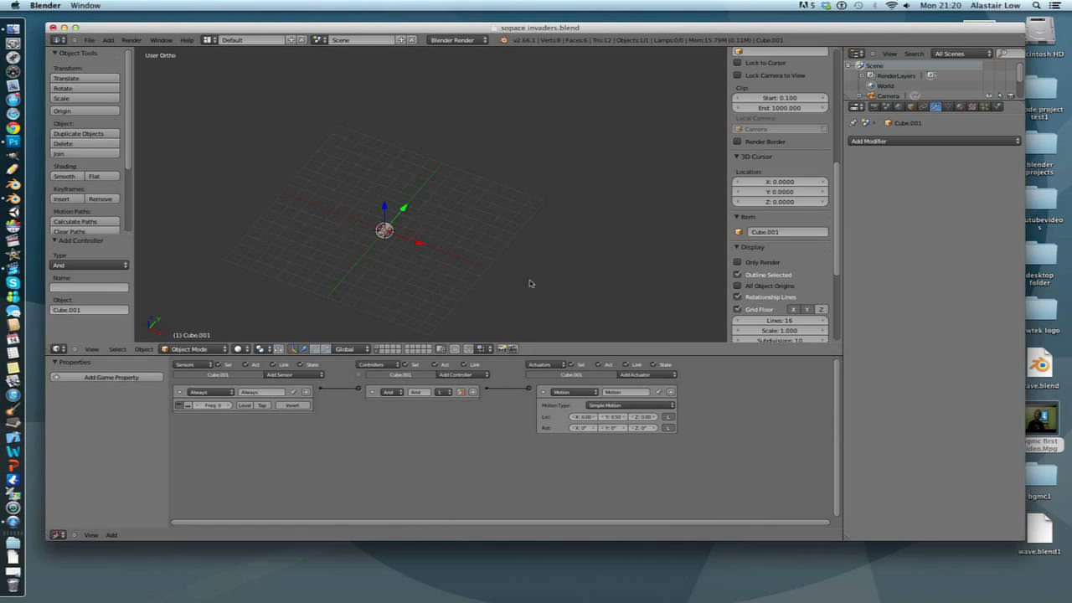
pyautogui.press('p')
pyautogui.press('Escape')
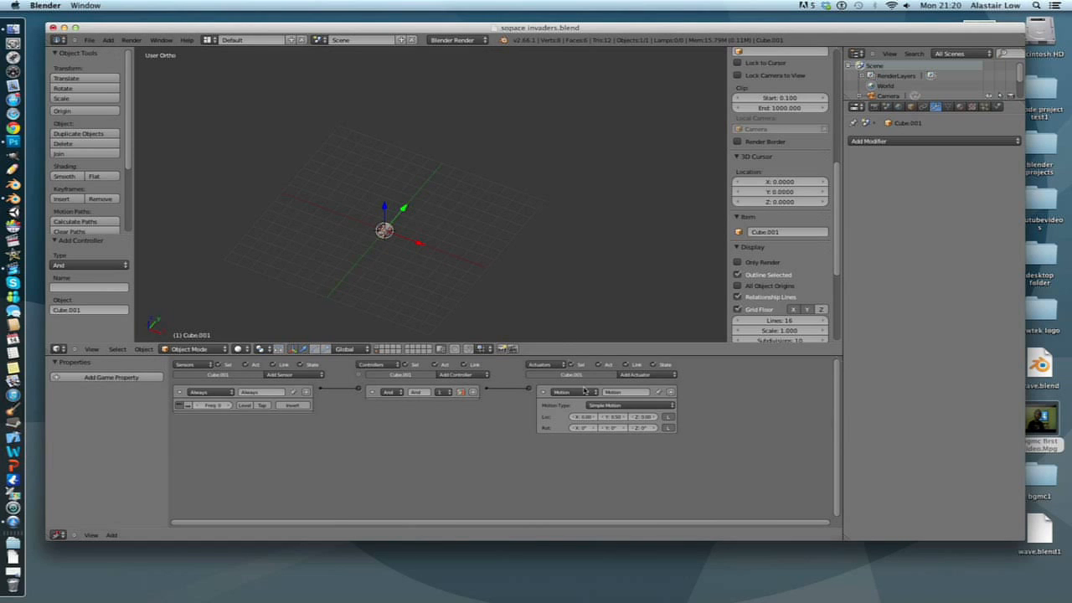
# Raise the bullet's Motion actuator Y location to 0.70 and test-run the speed
pyautogui.click(626, 417)
pyautogui.click(626, 416)
pyautogui.press('p')
pyautogui.press('Escape')
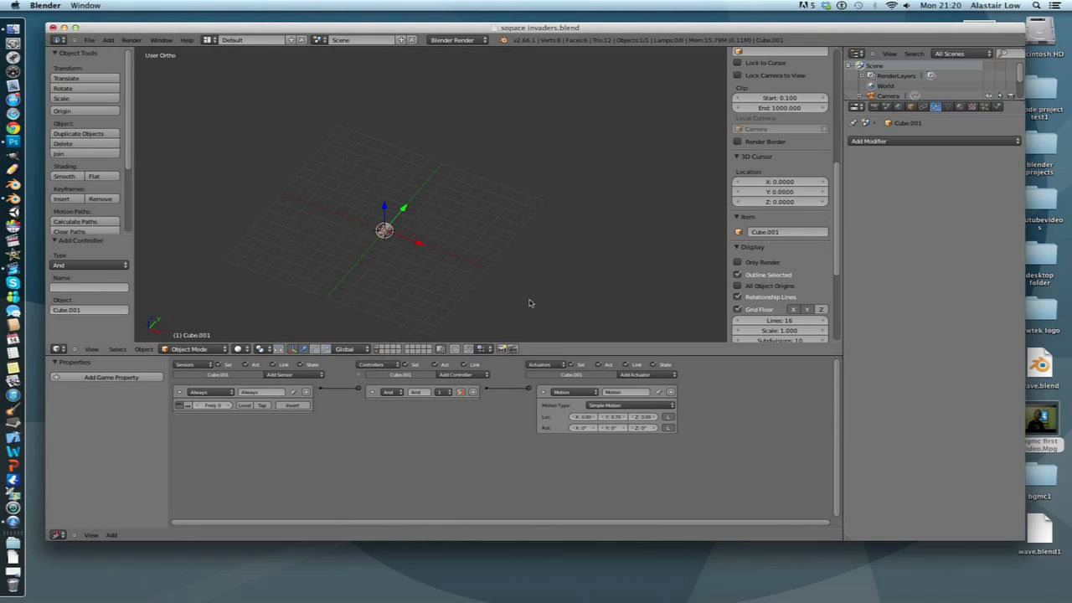
# Rename the bullet object as Bull
pyautogui.click(947, 108)
pyautogui.click(905, 141)
pyautogui.press('BackSpace')
pyautogui.press('Return')
pyautogui.click(910, 107)
pyautogui.click(902, 141)
pyautogui.press('BackSpace')
pyautogui.write('Bull')
pyautogui.press('Return')
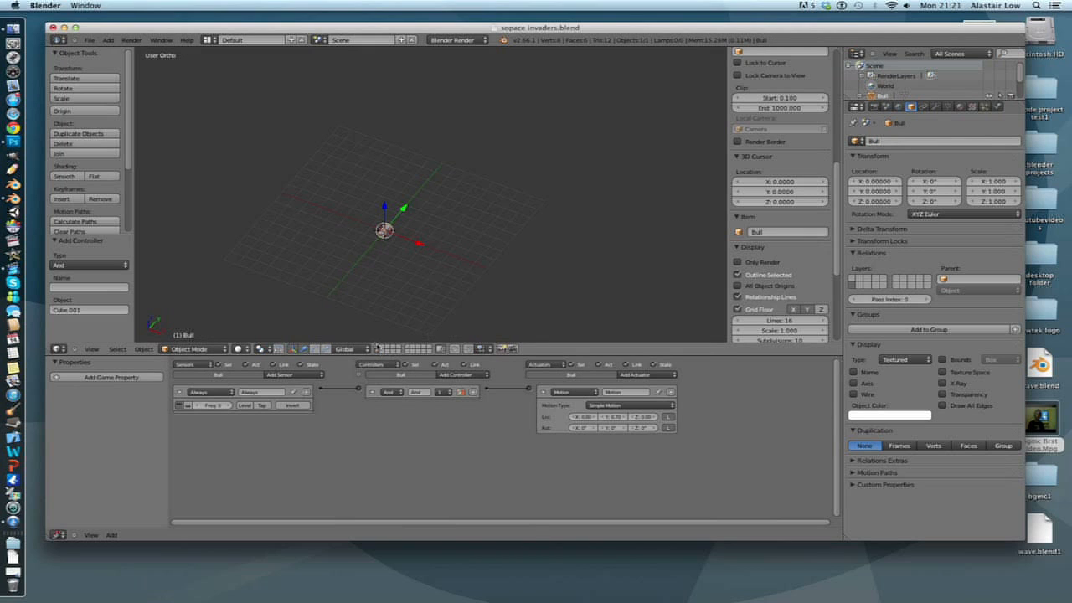
# On the first layer, add a Keyboard sensor to the empty with the Spacebar as its key and name it space
pyautogui.click(379, 346)
pyautogui.rightClick(399, 223)
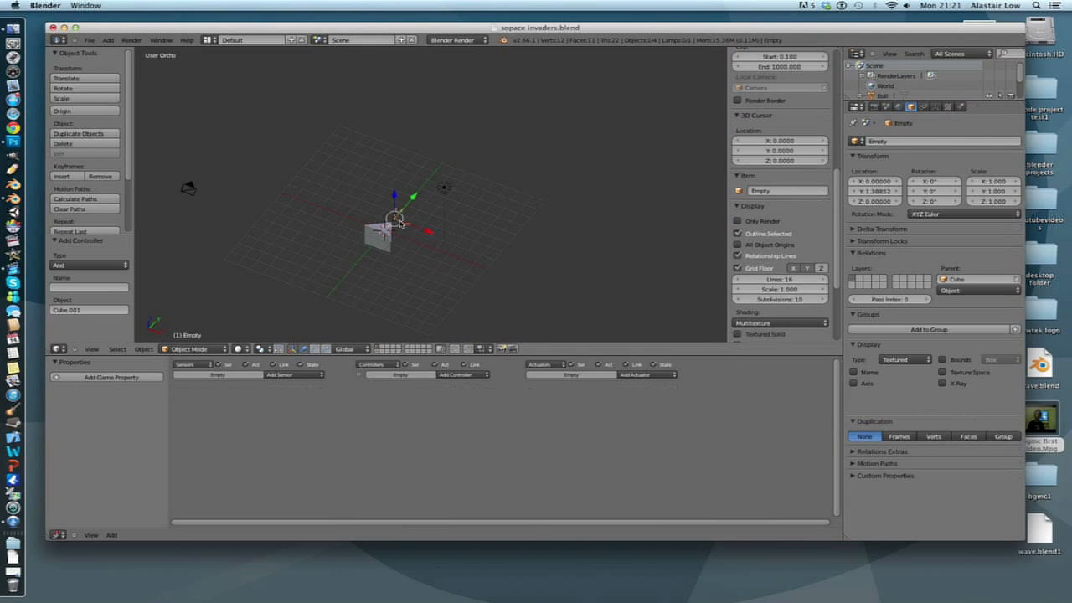
pyautogui.click(293, 374)
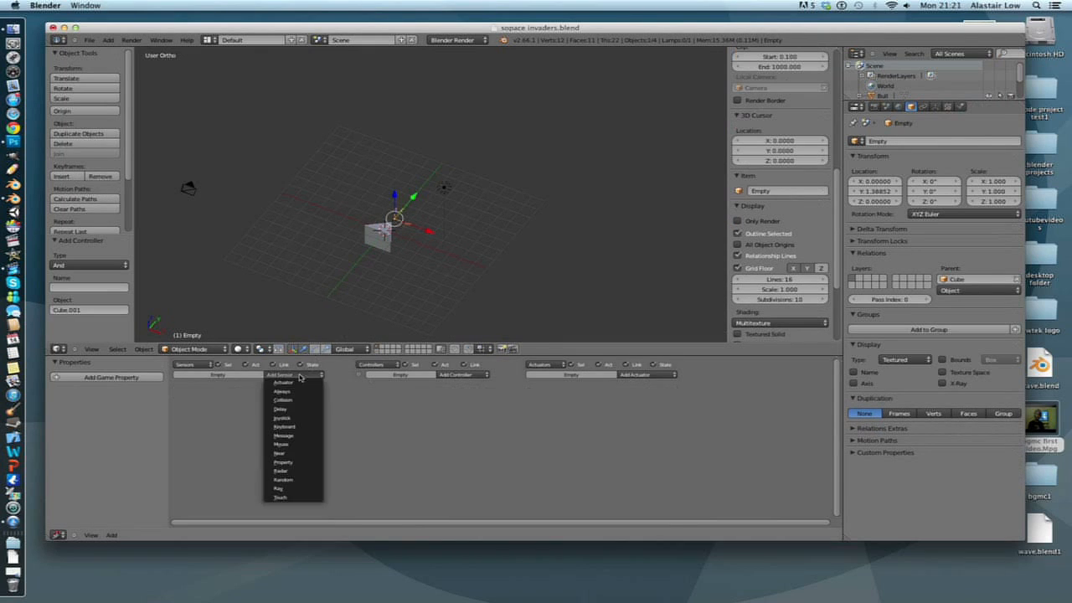
pyautogui.click(309, 429)
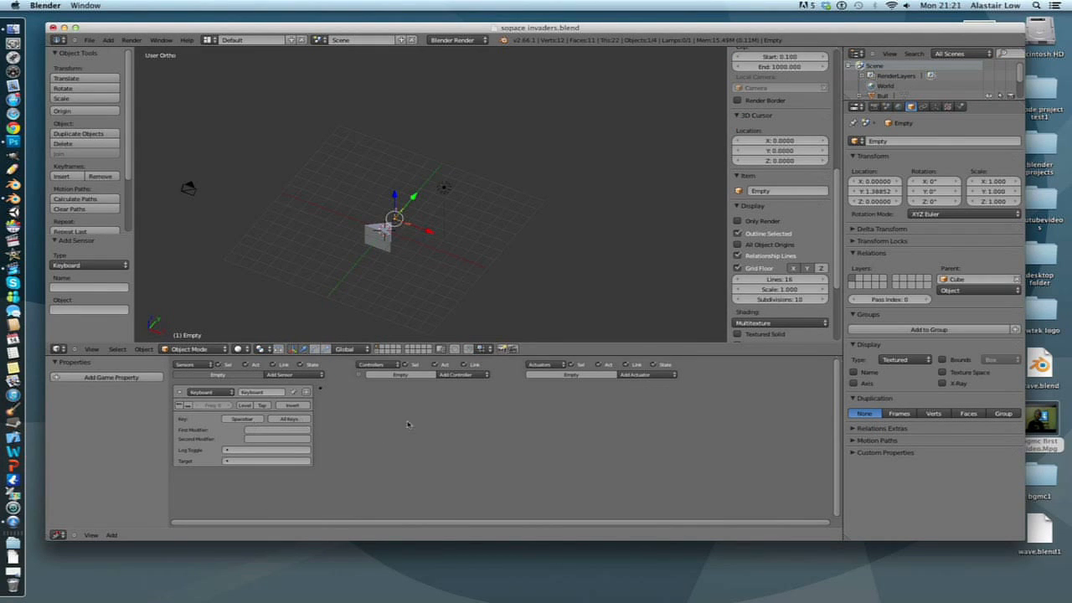
pyautogui.click(664, 375)
pyautogui.click(269, 392)
pyautogui.press('BackSpace')
pyautogui.write('space')
pyautogui.press('Return')
# Add an Edit Object actuator that adds Bull and link it to the space sensor through an And controller
pyautogui.click(638, 375)
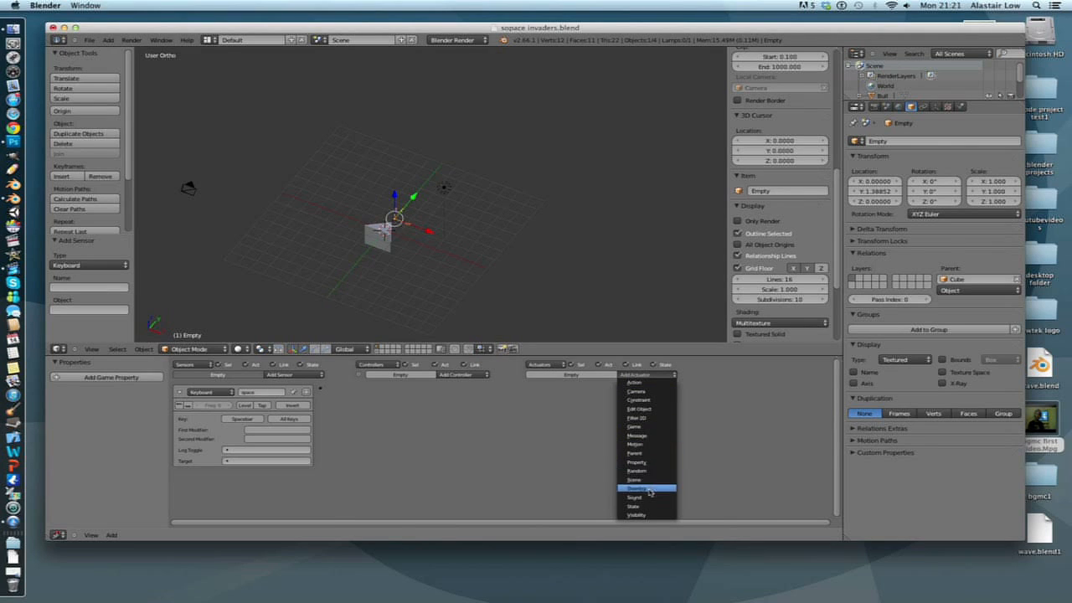
pyautogui.click(652, 408)
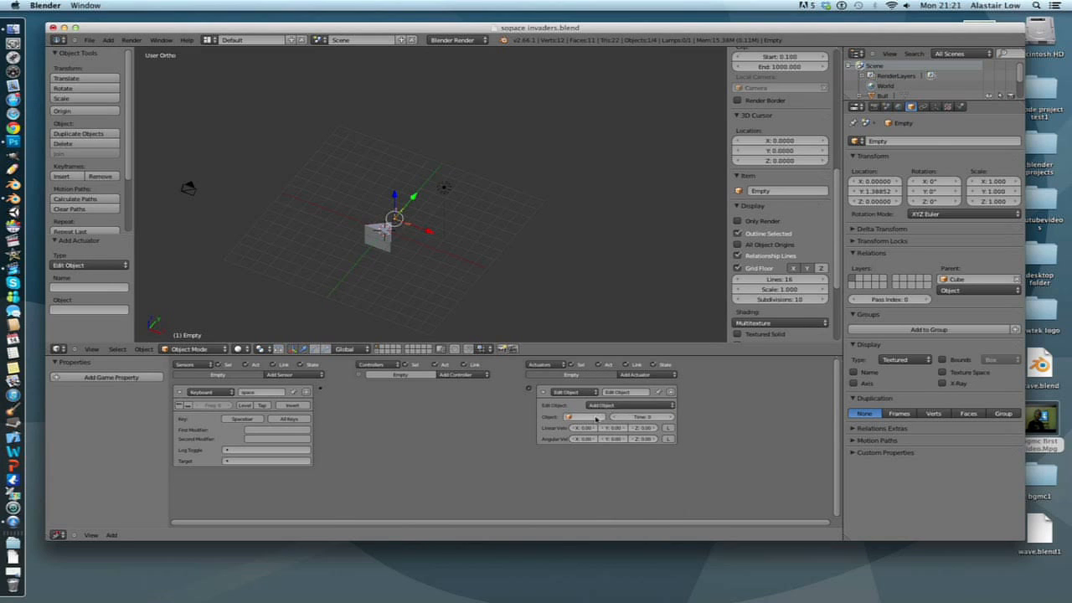
pyautogui.click(586, 416)
pyautogui.click(571, 429)
pyautogui.moveTo(529, 389); pyautogui.dragTo(321, 391)
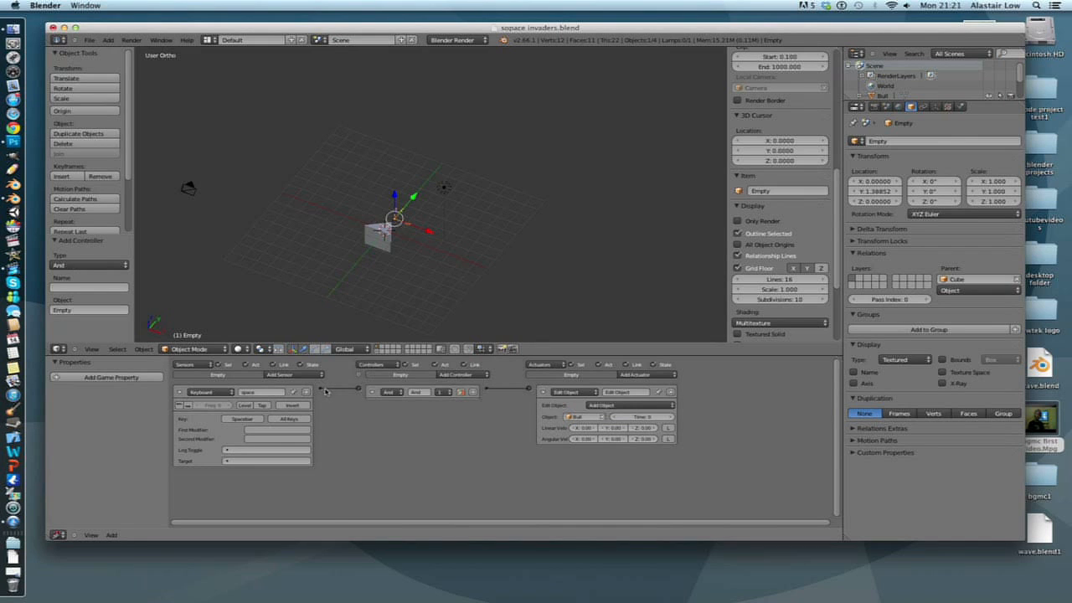
pyautogui.rightClick(392, 236)
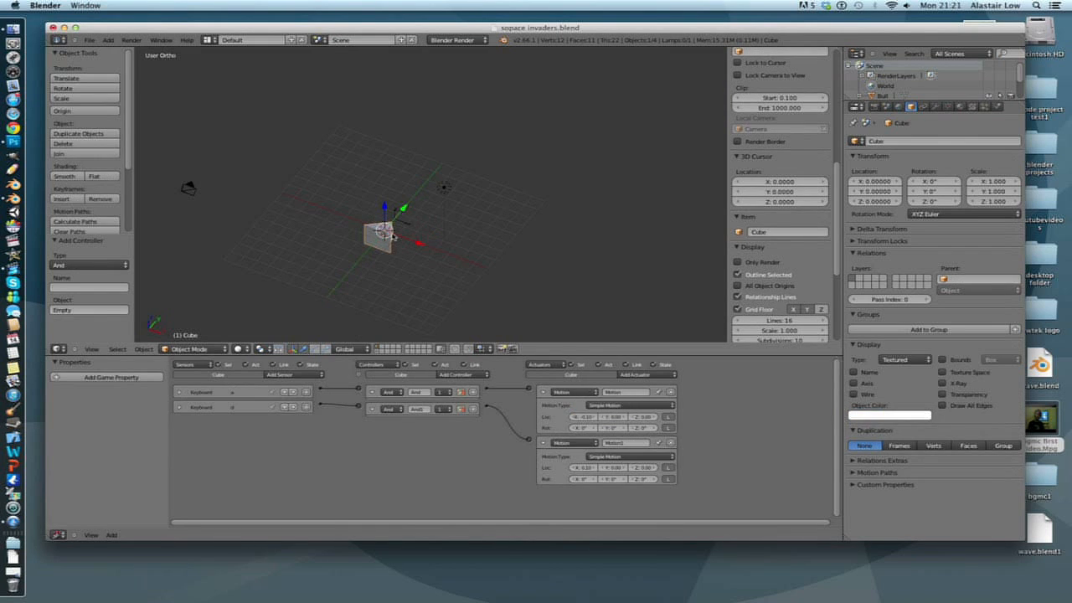
pyautogui.rightClick(406, 221)
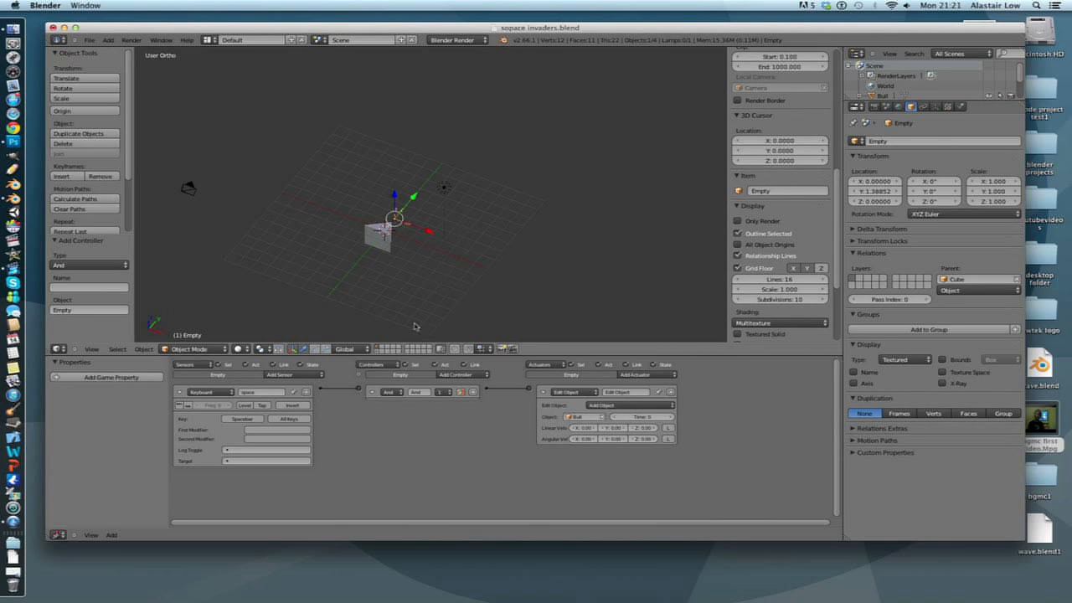
pyautogui.click(377, 352)
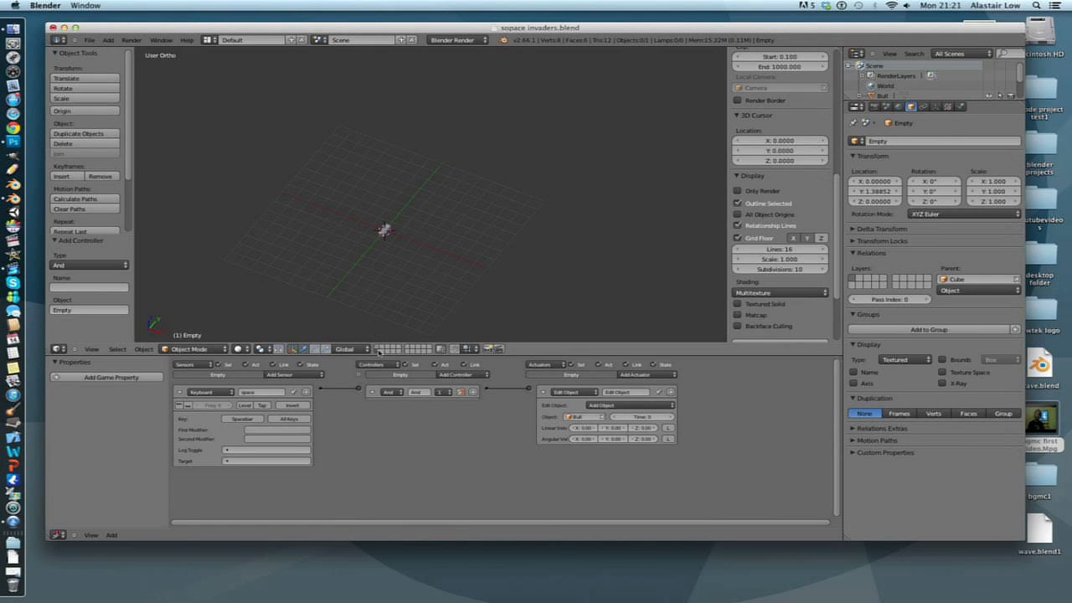
pyautogui.click(379, 349)
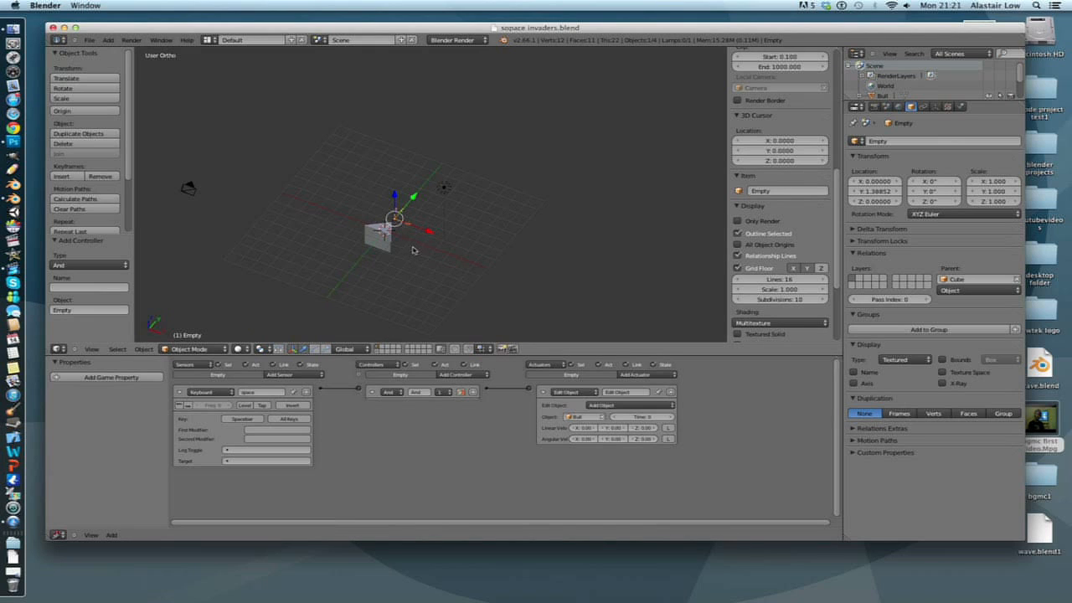
# Test-run the game, firing repeated bullets while moving the ship left and right
pyautogui.press('p')
pyautogui.press('space')
pyautogui.press('Left')
pyautogui.press('space')
pyautogui.press('space')
pyautogui.press('space')
pyautogui.press('space')
pyautogui.press('space')
pyautogui.press('space')
pyautogui.press('space')
pyautogui.press('Right')
pyautogui.press('space')
pyautogui.press('space')
pyautogui.press('Left')
pyautogui.press('space')
pyautogui.press('space')
pyautogui.press('space')
pyautogui.press('space')
pyautogui.press('space')
pyautogui.press('Right')
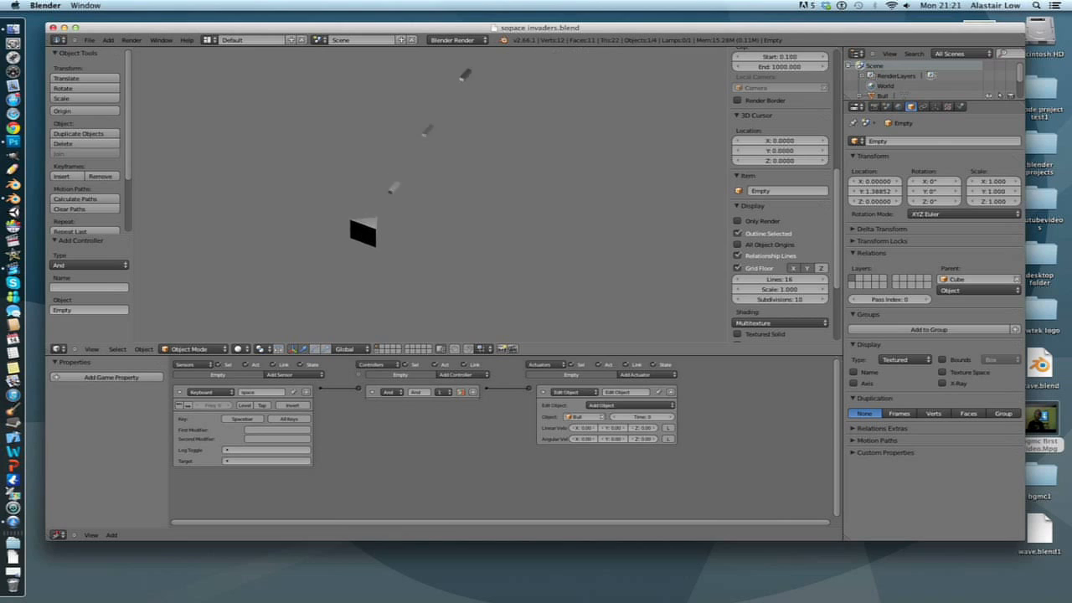
pyautogui.press('Escape')
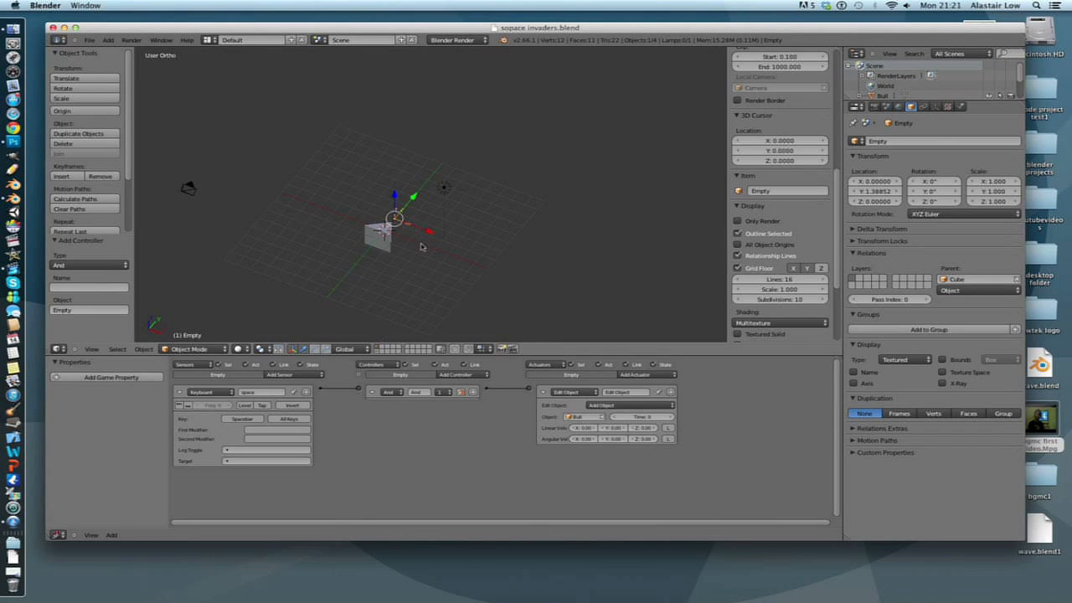
# Add a cube in top view and move it along Y to about 7.97, ahead of the ship
pyautogui.press('KP_7')
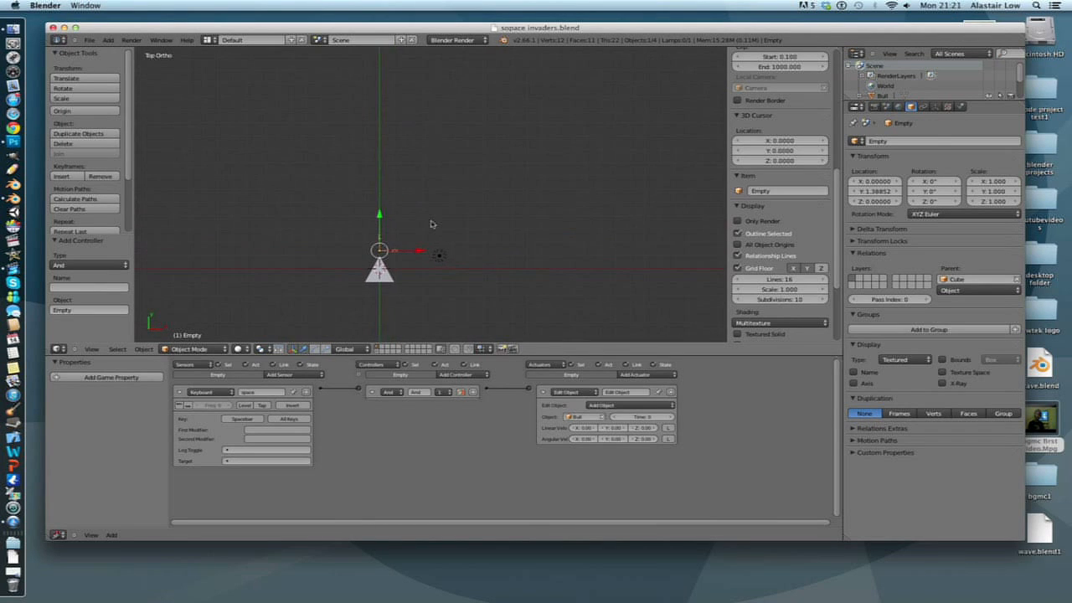
pyautogui.hotkey('shift', 'a')
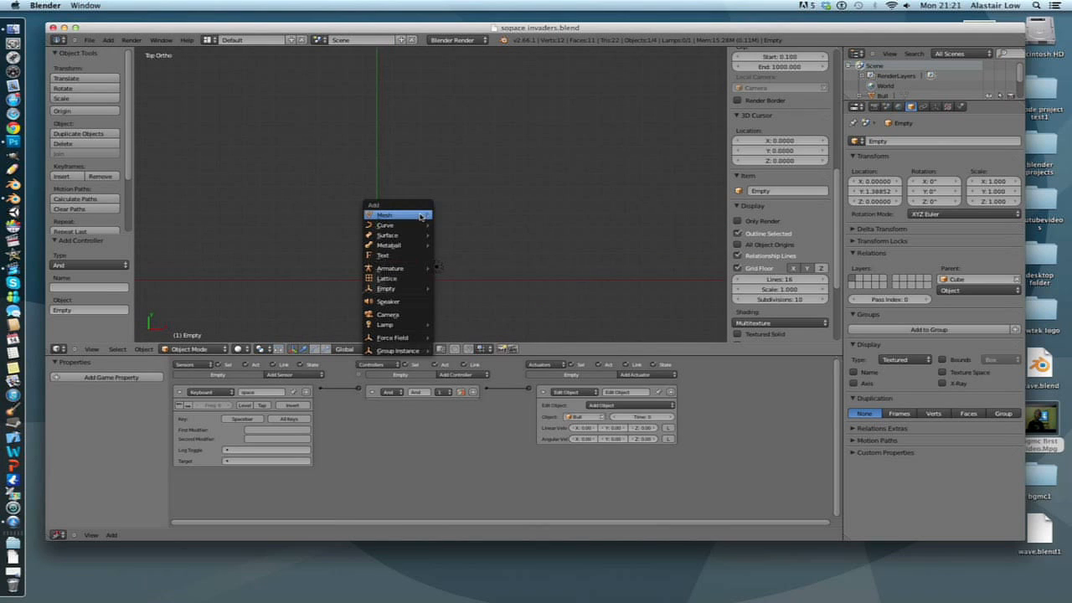
pyautogui.moveTo(410, 215)
pyautogui.click(456, 227)
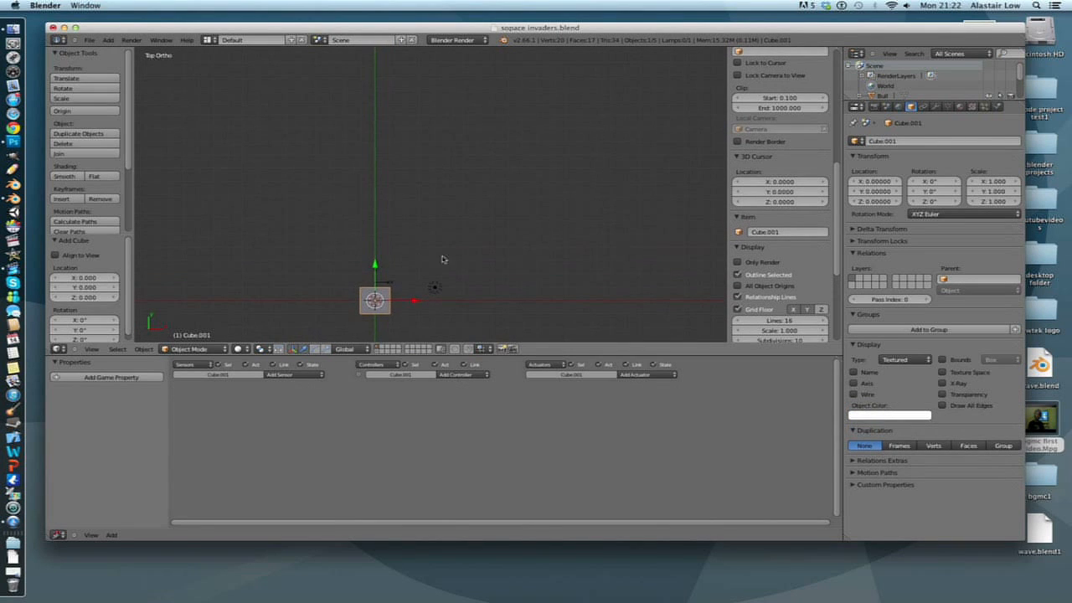
pyautogui.press('g')
pyautogui.press('y')
pyautogui.click(446, 146)
# In Edit Mode, add a centred horizontal loop cut across the new cube and deselect the mesh
pyautogui.press('Tab')
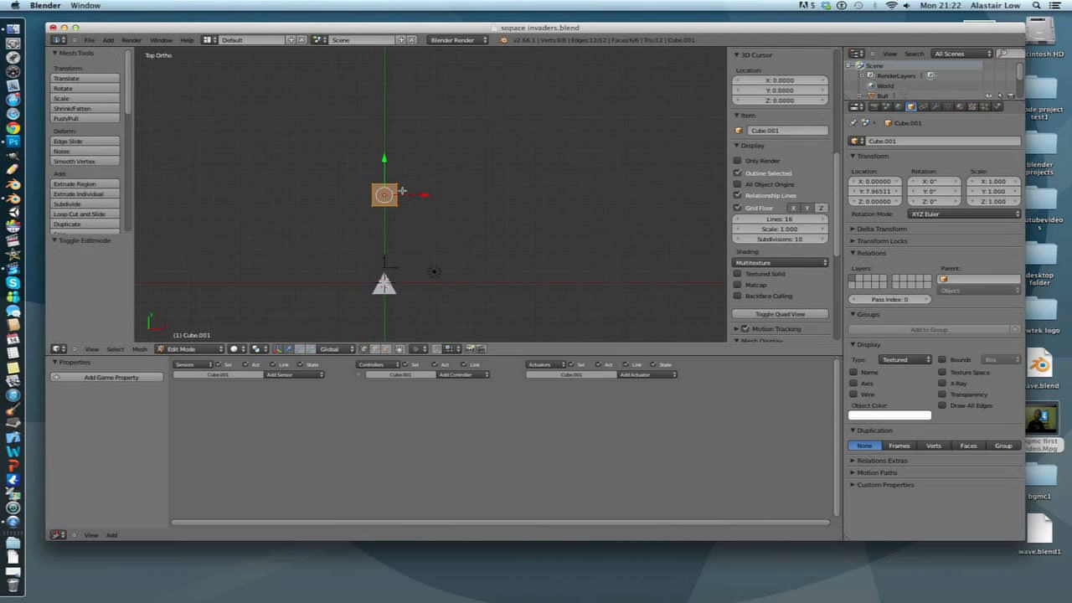
pyautogui.scroll(-5, 401, 191)
pyautogui.scroll(9, 402, 193)
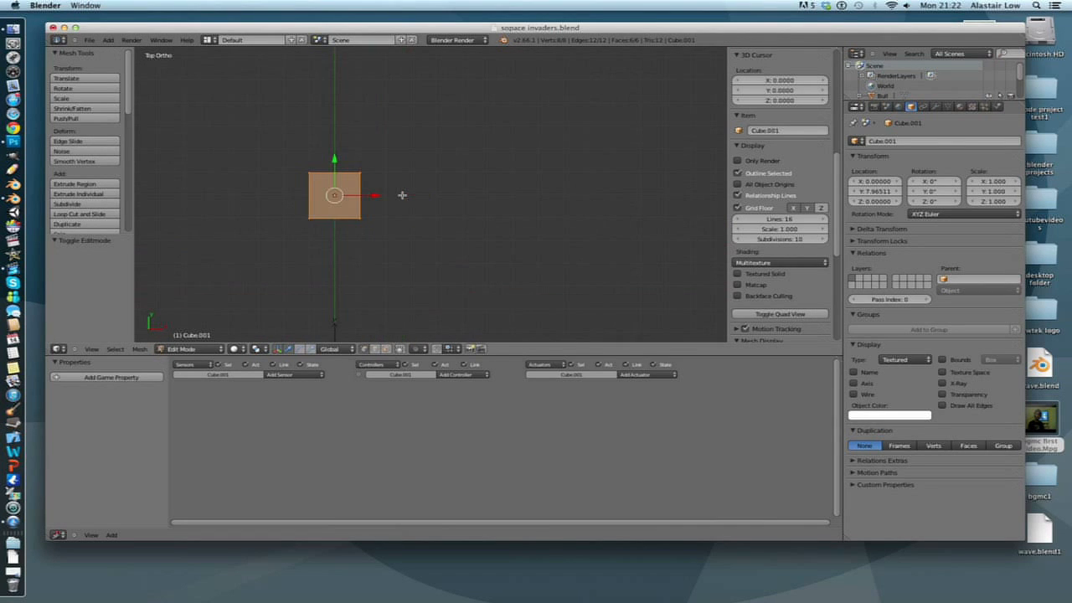
pyautogui.keyDown('shift'); pyautogui.moveTo(374, 194); pyautogui.dragTo(438, 208, button='middle'); pyautogui.keyUp('shift')
pyautogui.scroll(3, 403, 201)
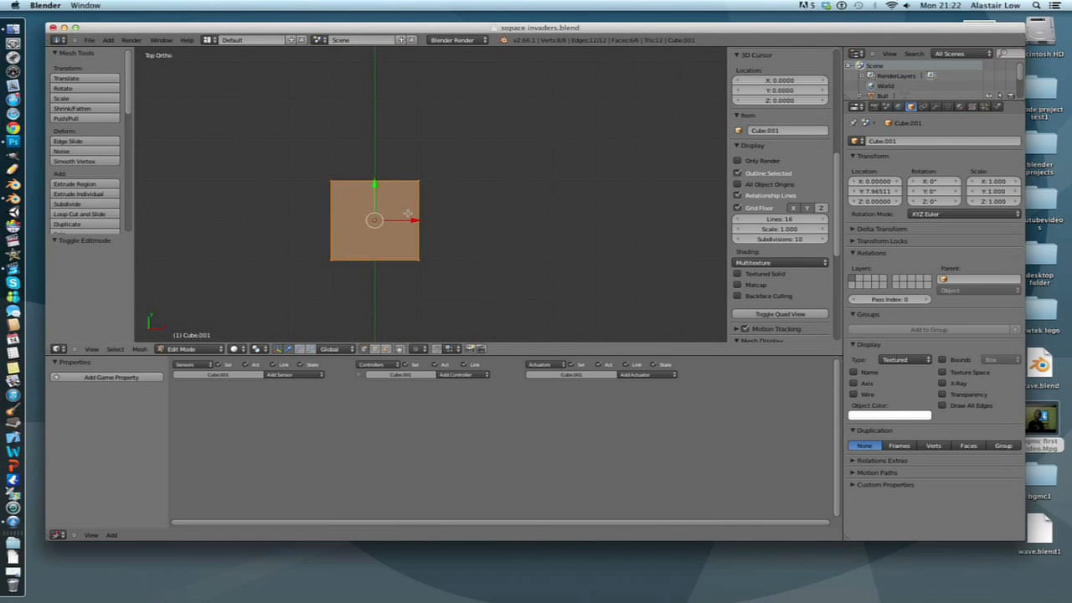
pyautogui.hotkey('ctrl', 'r')
pyautogui.click(406, 215)
pyautogui.rightClick(406, 215)
pyautogui.press('a')
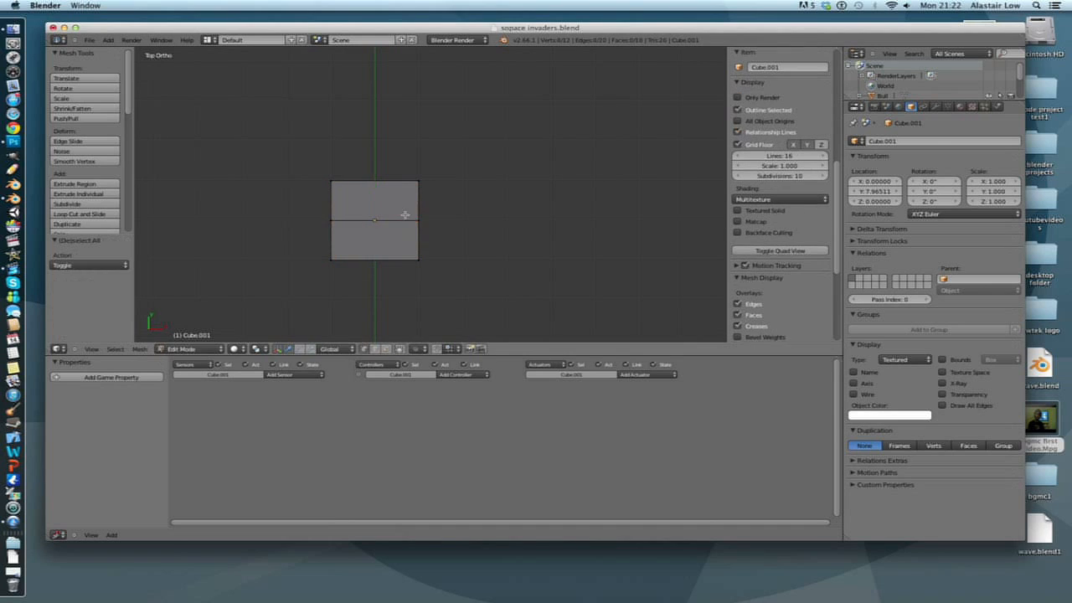
pyautogui.hotkey('ctrl', 'r')
pyautogui.scroll(-1, 381, 188)
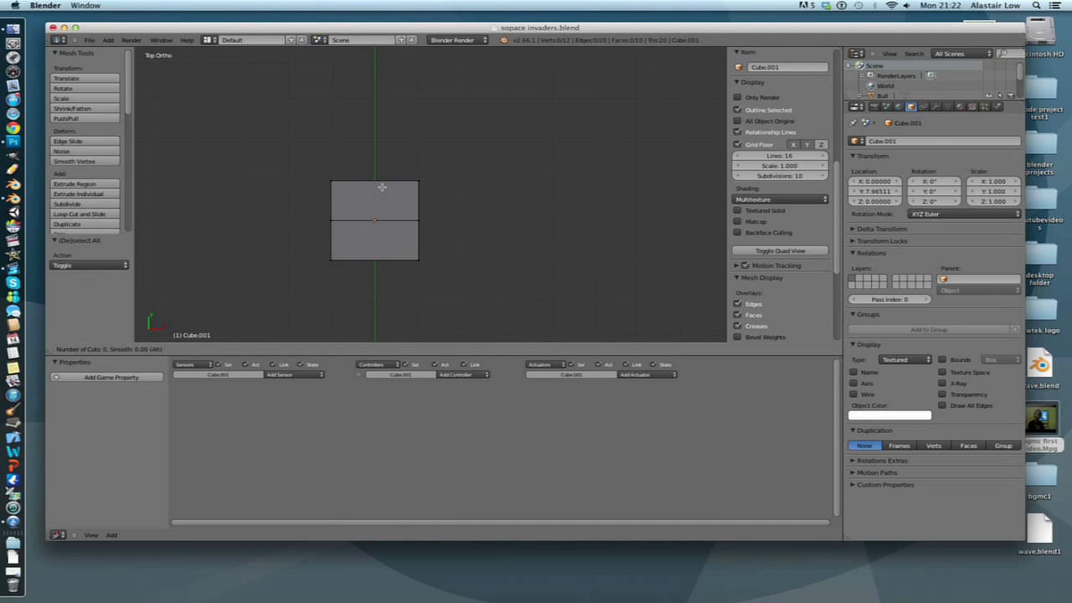
pyautogui.click(381, 187)
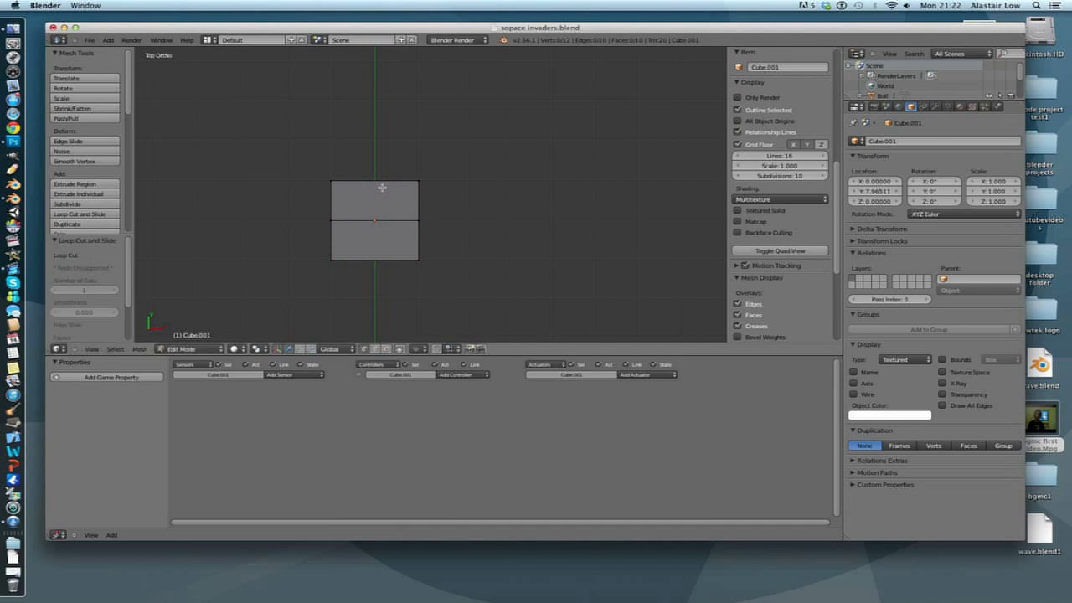
pyautogui.press('a')
pyautogui.press('a')
pyautogui.press('a')
pyautogui.press('a')
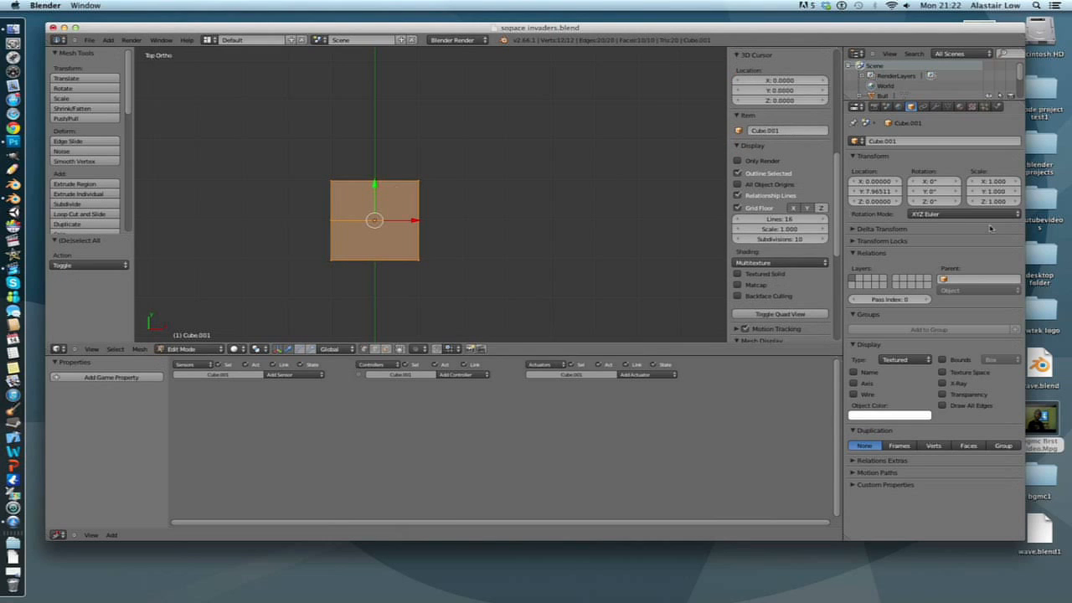
# Extrude the lower side faces on both sides of the cube and scale them apart along X by about 1.83
pyautogui.click(385, 348)
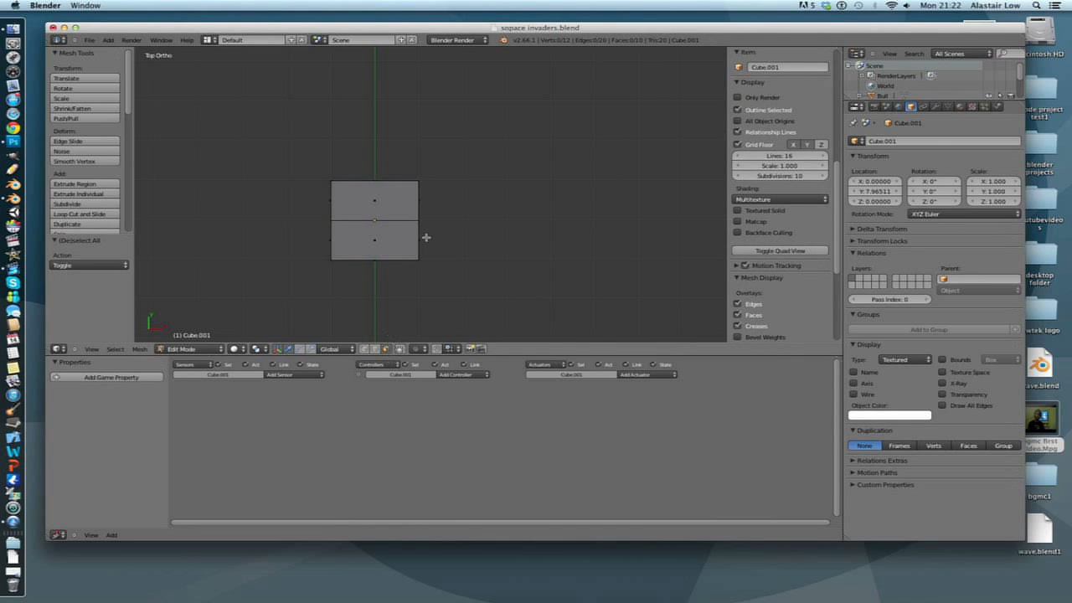
pyautogui.rightClick(417, 240)
pyautogui.keyDown('shift'); pyautogui.rightClick(334, 243); pyautogui.keyUp('shift')
pyautogui.press('e')
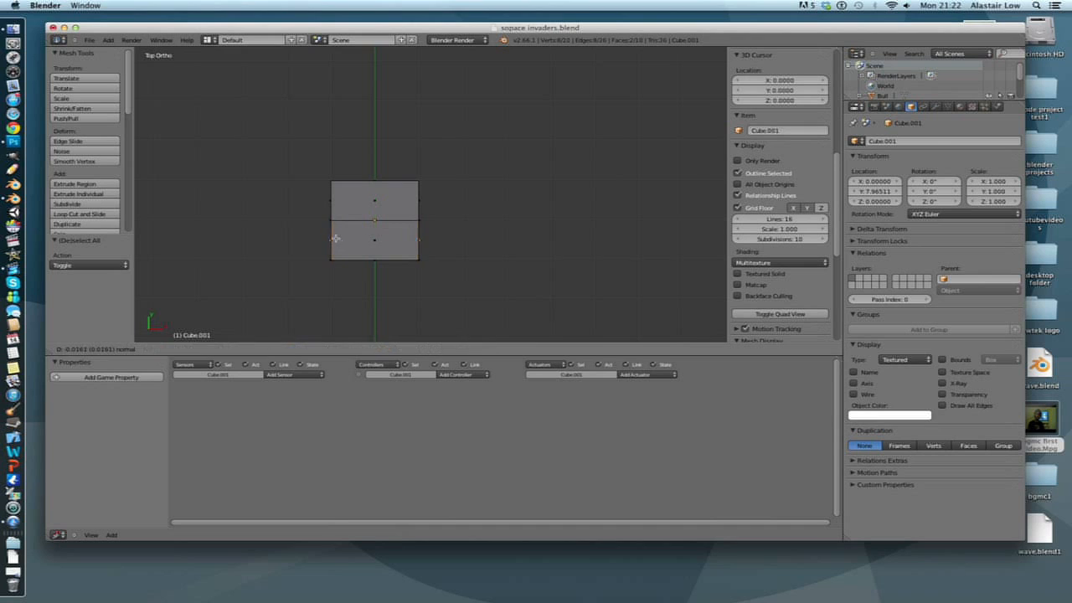
pyautogui.click(336, 239)
pyautogui.press('s')
pyautogui.press('x')
pyautogui.click(517, 247)
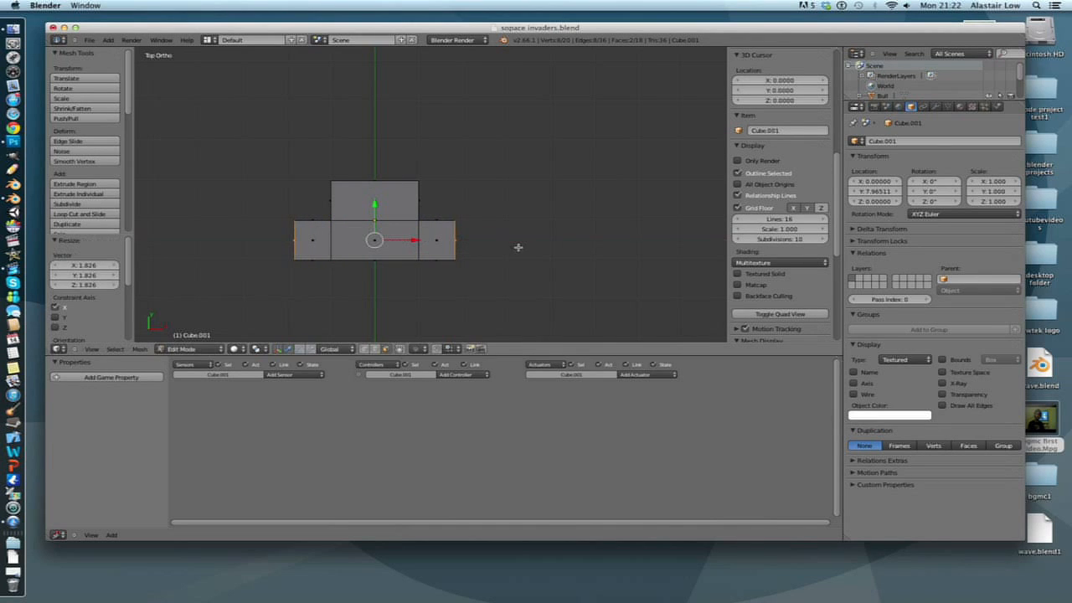
# Add two vertical loop cuts dividing the invader's central block into three columns
pyautogui.hotkey('ctrl', 'r')
pyautogui.scroll(1, 369, 221)
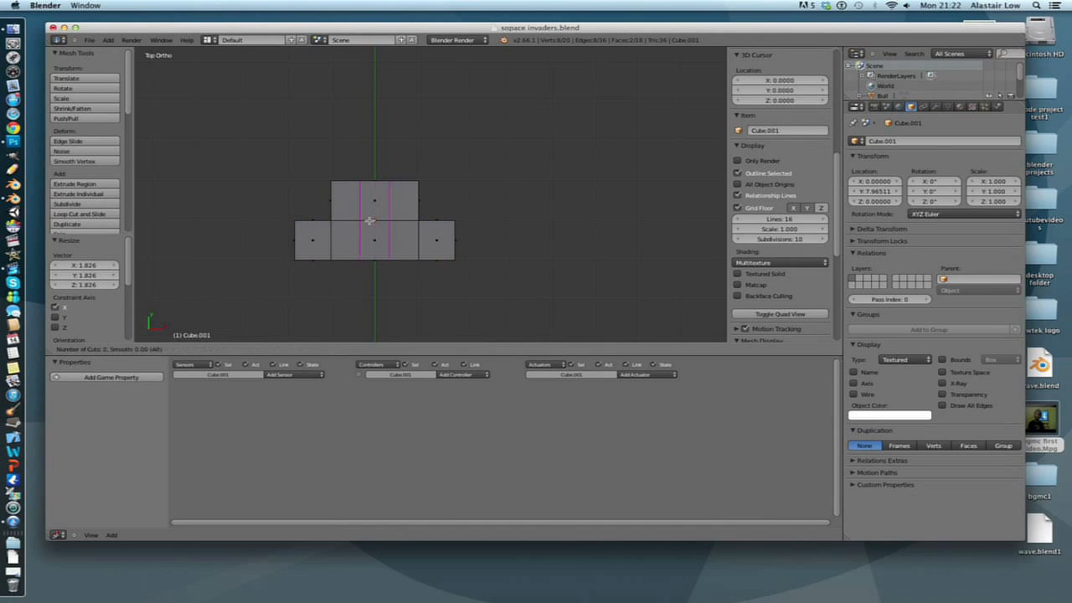
pyautogui.click(369, 221)
pyautogui.hotkey('ctrl', 'r')
pyautogui.scroll(2, 372, 219)
pyautogui.scroll(-1, 373, 219)
pyautogui.click(373, 219)
# Try extruding the outer and central bottom edges about 0.62 downward in Y, and undo that extrusion
pyautogui.rightClick(314, 268)
pyautogui.keyDown('shift'); pyautogui.rightClick(375, 262); pyautogui.keyUp('shift')
pyautogui.keyDown('shift'); pyautogui.rightClick(434, 260); pyautogui.keyUp('shift')
pyautogui.press('e')
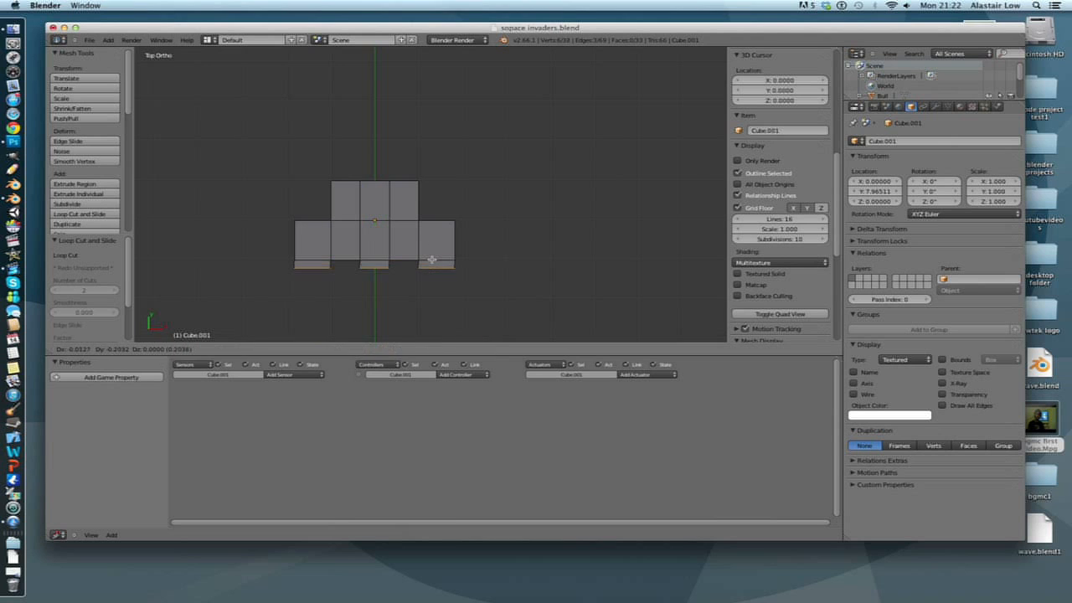
pyautogui.click(433, 270)
pyautogui.scroll(-2, 429, 260)
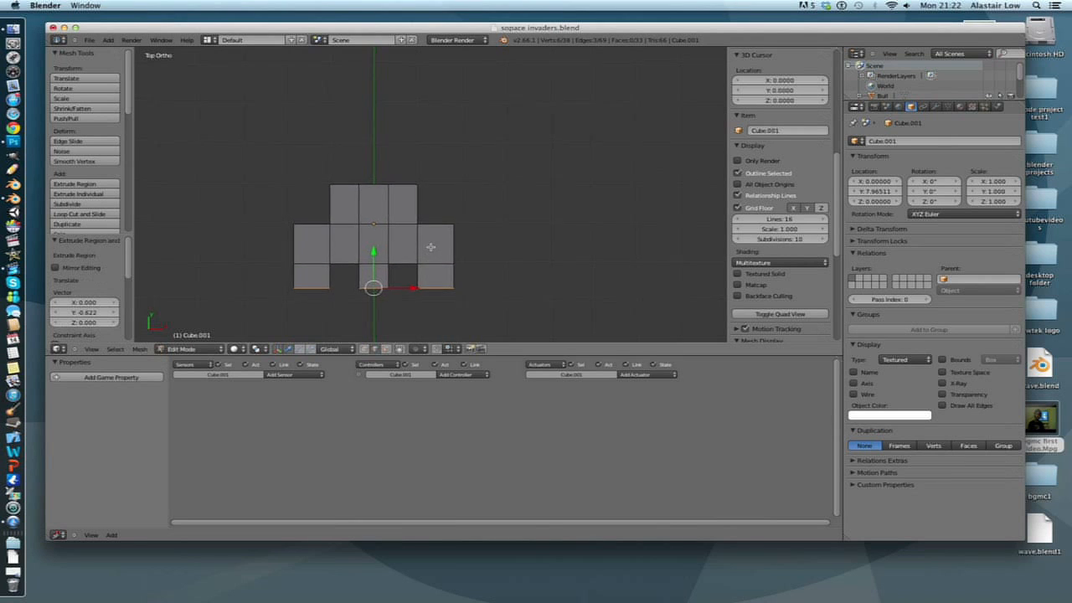
pyautogui.rightClick(360, 240)
pyautogui.moveTo(360, 240); pyautogui.dragTo(373, 219, button='middle')
pyautogui.hotkey('ctrl', 'z')
pyautogui.hotkey('ctrl', 'z')
pyautogui.hotkey('ctrl', 'z')
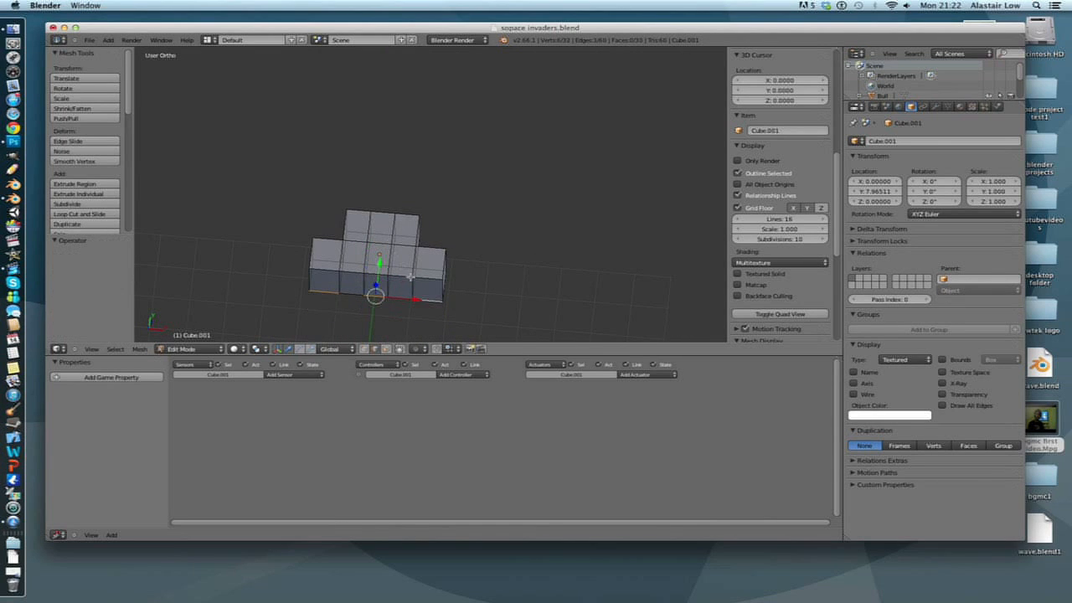
# Using face selection, extrude the outer and central bottom faces about 1.03 downward in Y to form three legs
pyautogui.click(387, 349)
pyautogui.rightClick(335, 283)
pyautogui.keyDown('shift'); pyautogui.rightClick(358, 286); pyautogui.keyUp('shift')
pyautogui.keyDown('shift'); pyautogui.rightClick(377, 287); pyautogui.keyUp('shift')
pyautogui.keyDown('shift'); pyautogui.rightClick(404, 291); pyautogui.keyUp('shift')
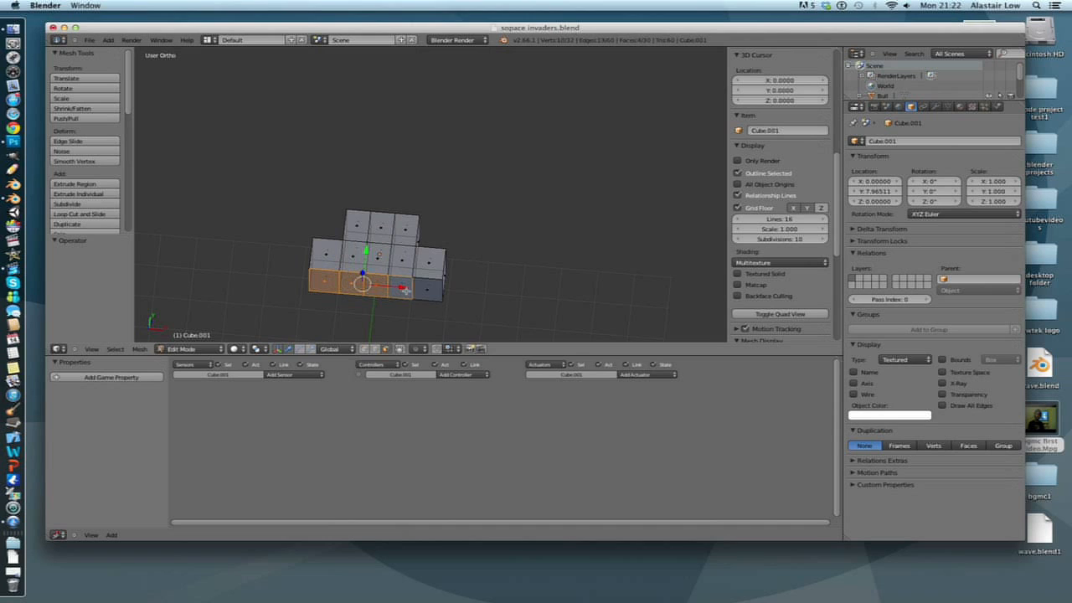
pyautogui.keyDown('shift'); pyautogui.rightClick(426, 293); pyautogui.keyUp('shift')
pyautogui.press('KP_7')
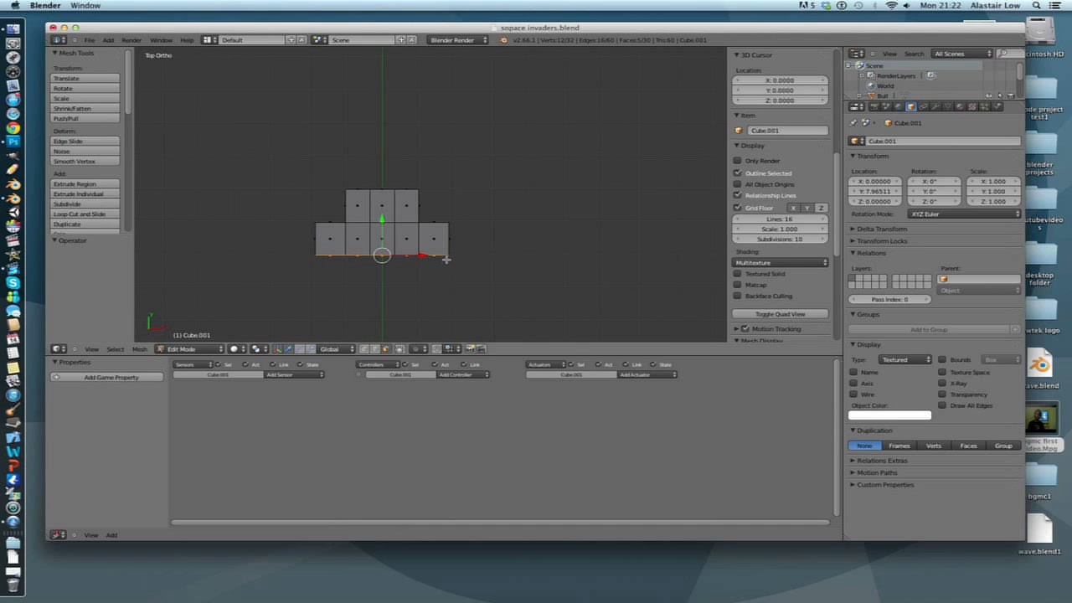
pyautogui.press('b')
pyautogui.moveTo(349, 246); pyautogui.dragTo(413, 267, button='middle')
pyautogui.press('b')
pyautogui.scroll(-2, 412, 265)
pyautogui.press('e')
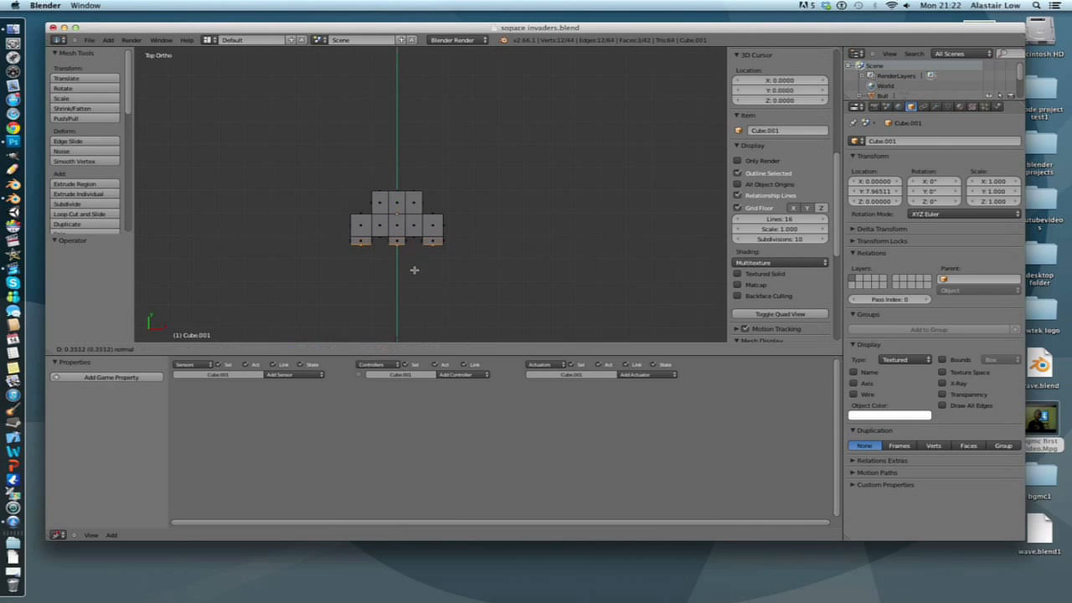
pyautogui.click(413, 285)
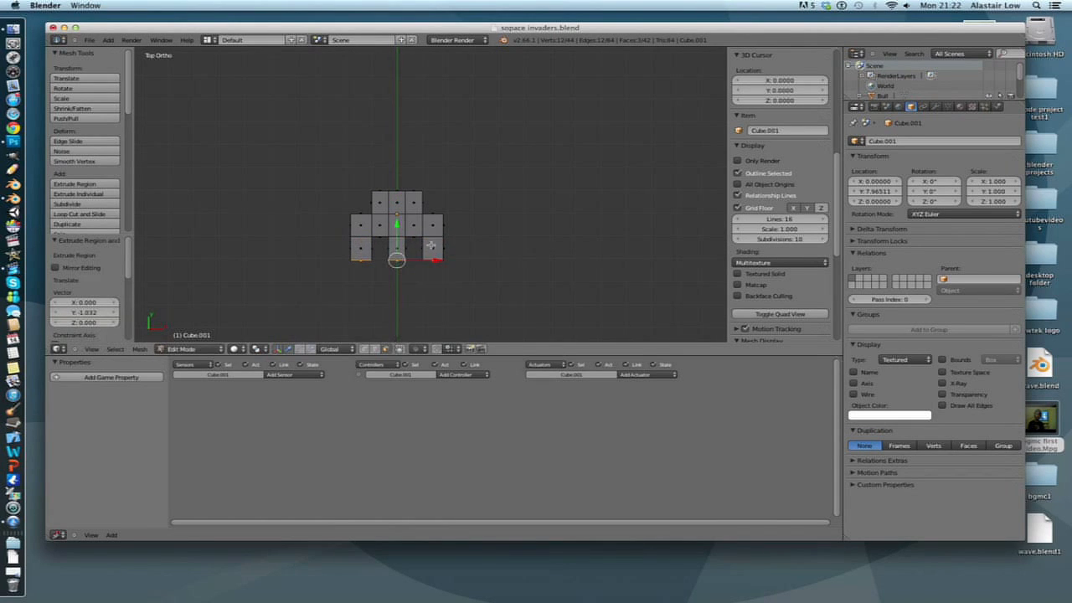
# Extrude the two middle-row faces on either side of the centre column nearly in place for the eyes
pyautogui.scroll(3, 430, 245)
pyautogui.rightClick(342, 247)
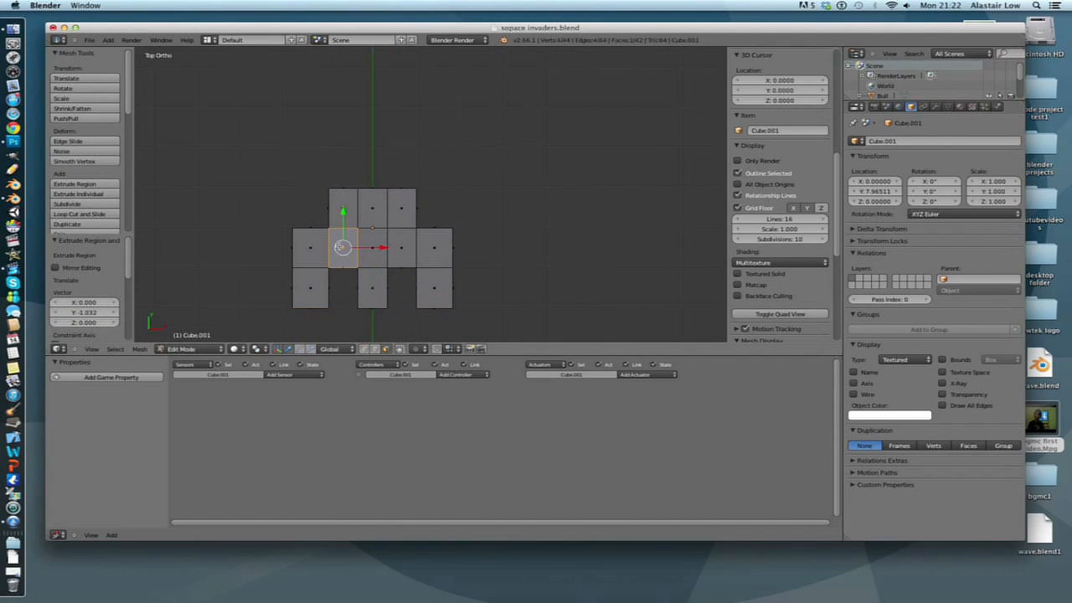
pyautogui.keyDown('shift'); pyautogui.rightClick(398, 248); pyautogui.keyUp('shift')
pyautogui.press('e')
pyautogui.click(402, 247)
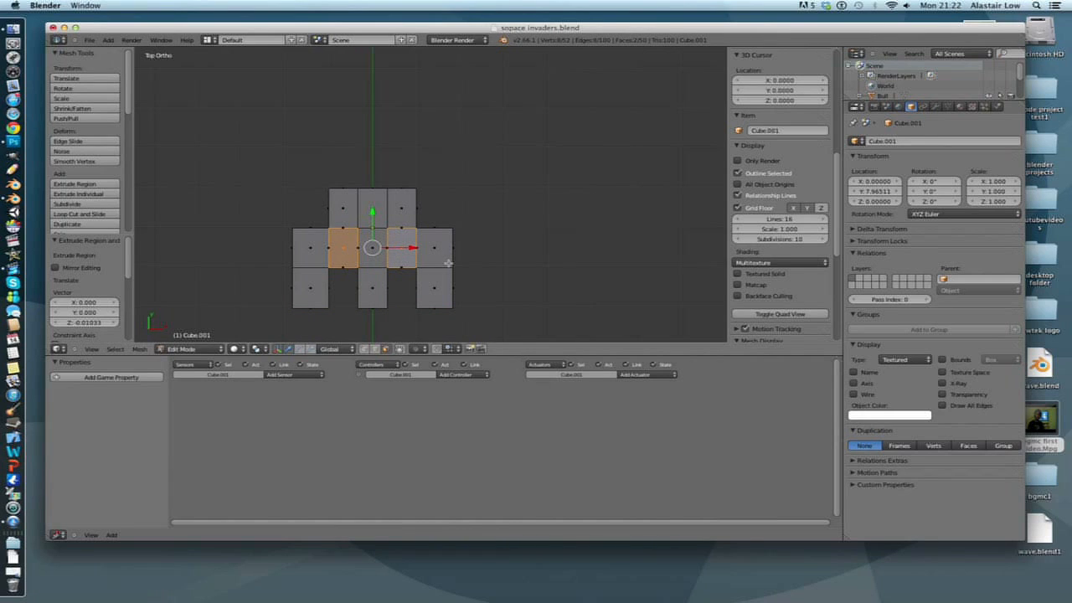
# Scale the left eye face to about 0.58 and the right eye face to about 0.63
pyautogui.rightClick(344, 248)
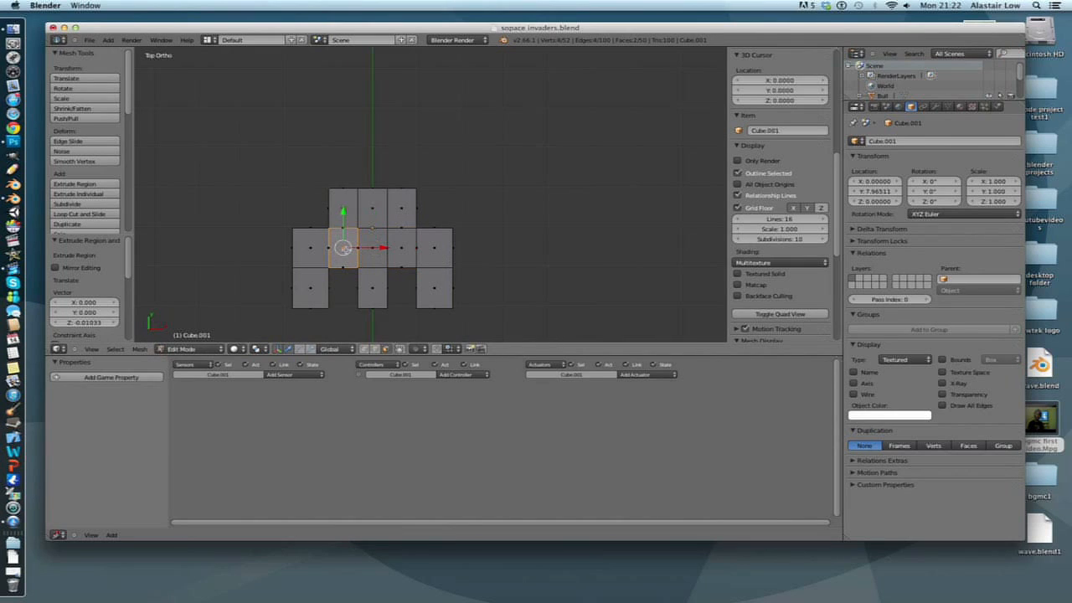
pyautogui.press('s')
pyautogui.click(406, 258)
pyautogui.rightClick(404, 255)
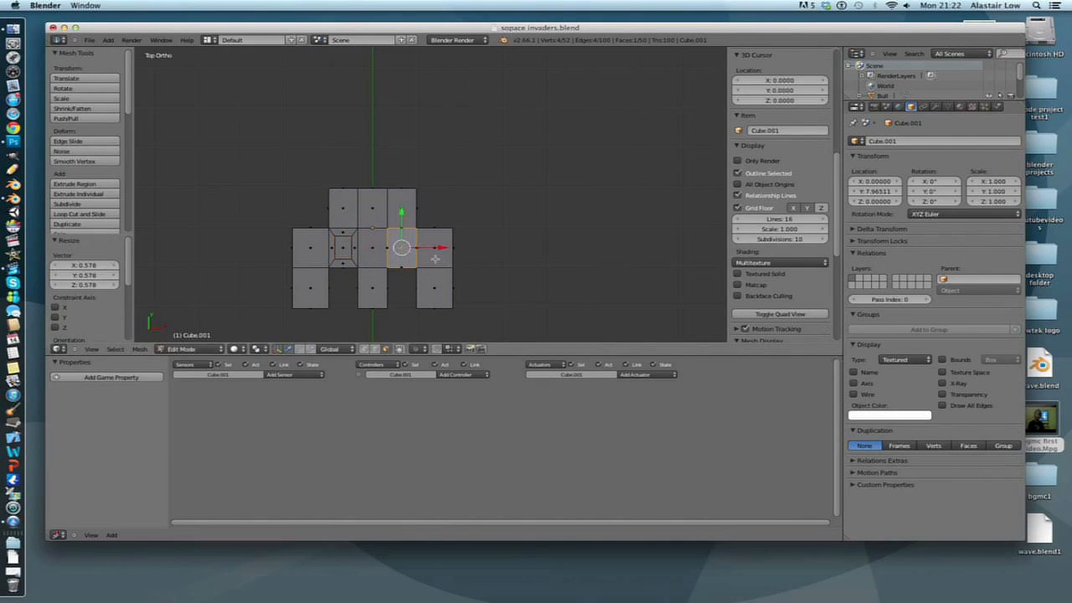
pyautogui.press('s')
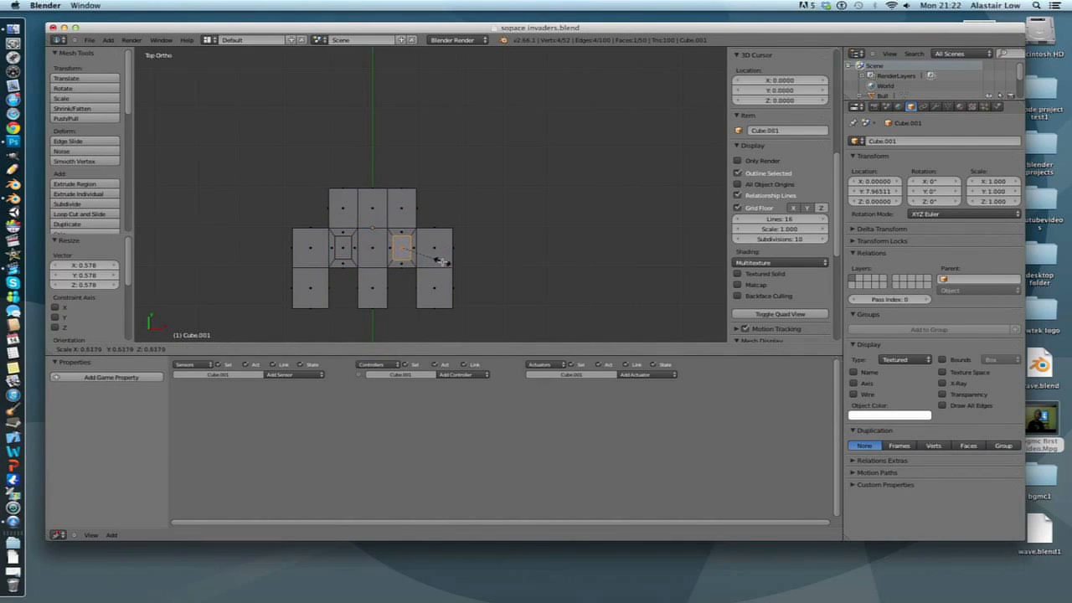
pyautogui.click(438, 261)
# Delete the faces at both eyes to open the eye holes
pyautogui.rightClick(343, 248)
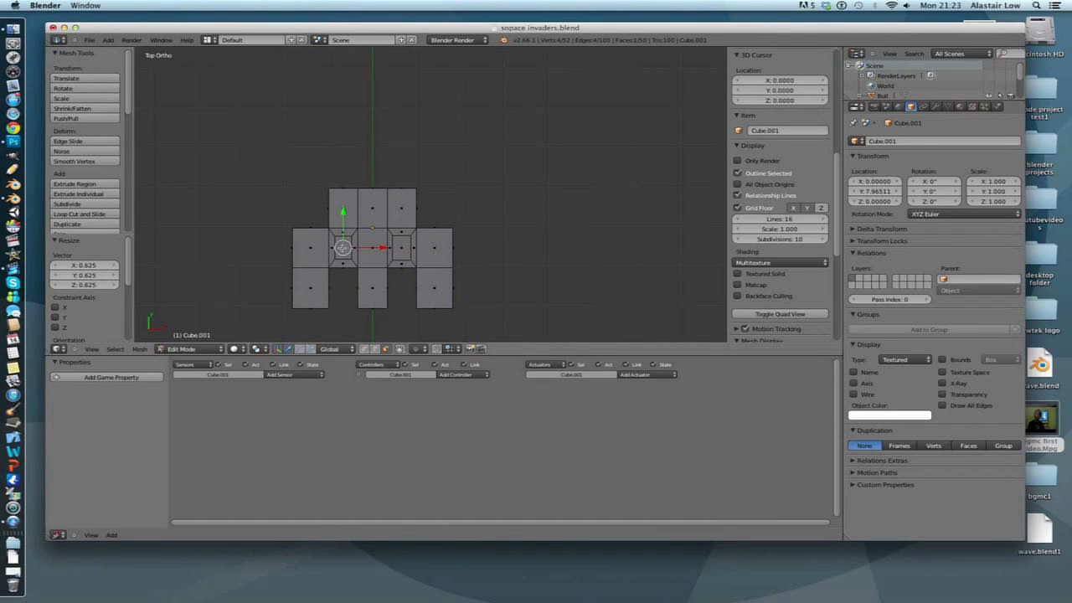
pyautogui.keyDown('shift'); pyautogui.rightClick(402, 247); pyautogui.keyUp('shift')
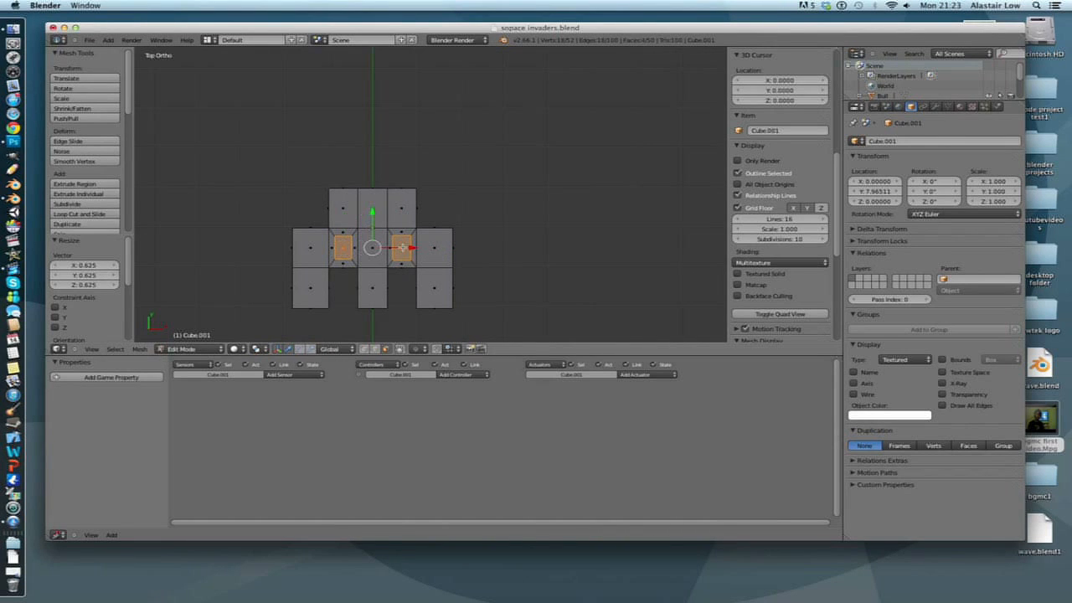
pyautogui.press('x')
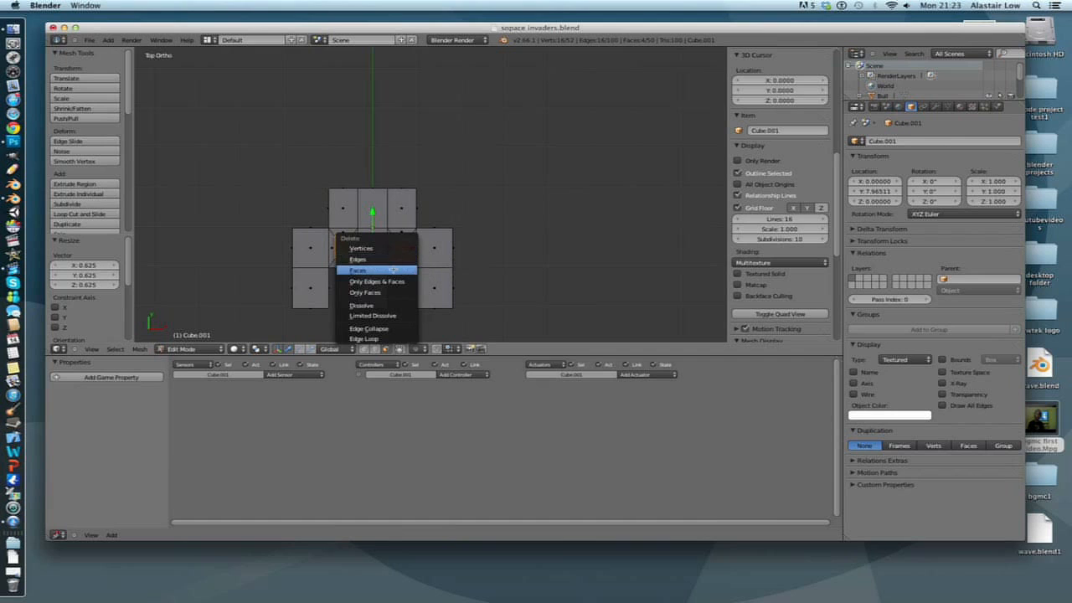
pyautogui.click(393, 270)
# Scale the entire invader mesh down to about 0.42 in Edit Mode and return to Object Mode
pyautogui.press('Tab')
pyautogui.scroll(-6, 424, 258)
pyautogui.keyDown('shift'); pyautogui.moveTo(425, 258); pyautogui.dragTo(380, 256, button='middle'); pyautogui.keyUp('shift')
pyautogui.scroll(-1, 379, 252)
pyautogui.press('Tab')
pyautogui.press('a')
pyautogui.press('a')
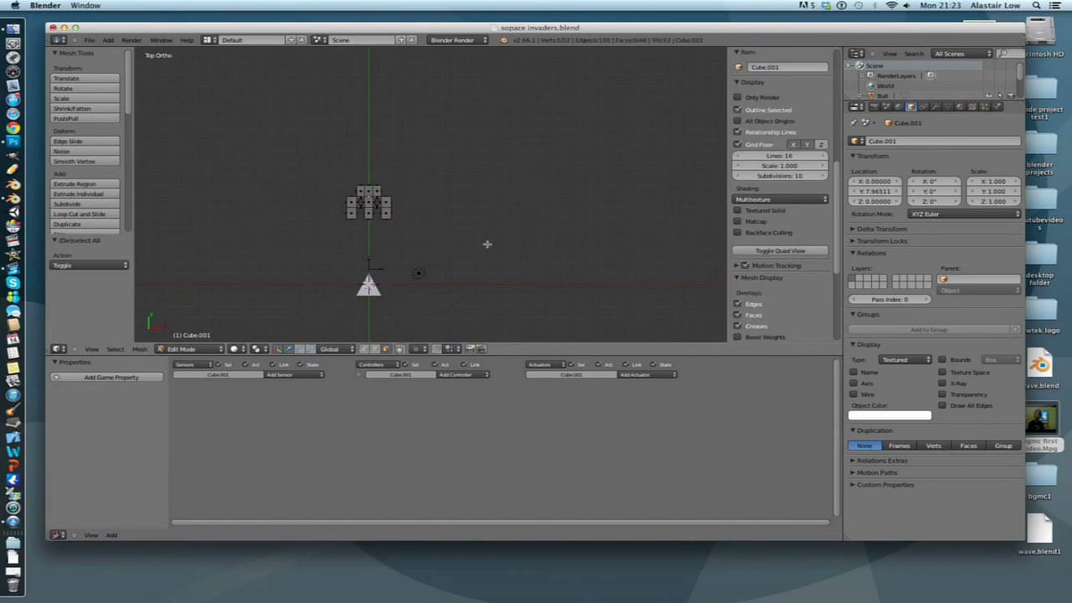
pyautogui.press('a')
pyautogui.press('s')
pyautogui.click(418, 224)
pyautogui.scroll(4, 379, 210)
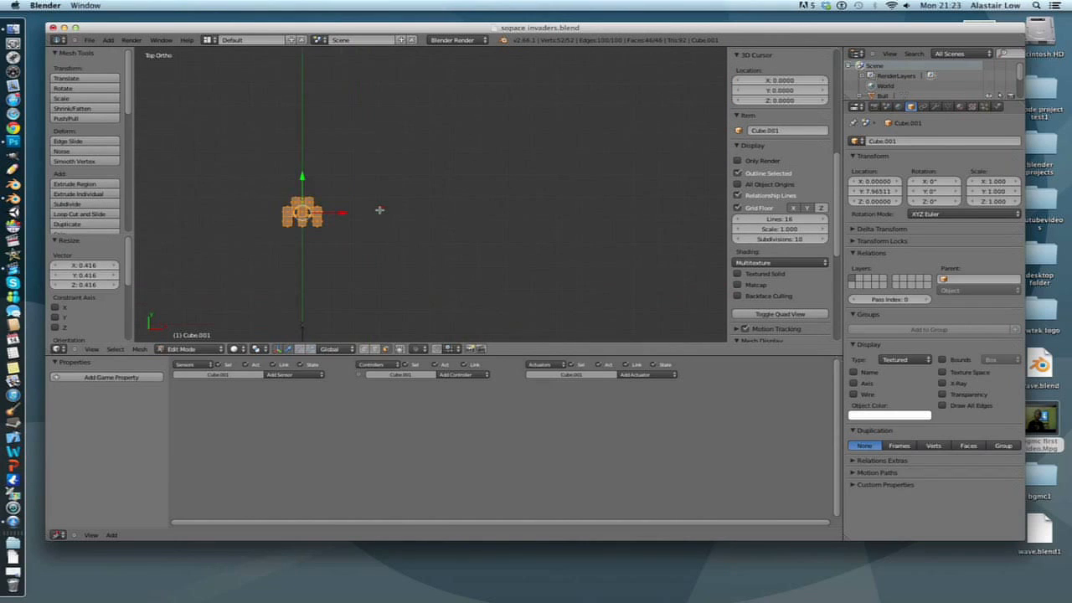
pyautogui.keyDown('shift'); pyautogui.moveTo(344, 218); pyautogui.dragTo(440, 253, button='middle'); pyautogui.keyUp('shift')
pyautogui.press('Tab')
pyautogui.press('Tab')
pyautogui.press('Tab')
# Create a new material for the invader and set its diffuse colour to bright green
pyautogui.click(960, 107)
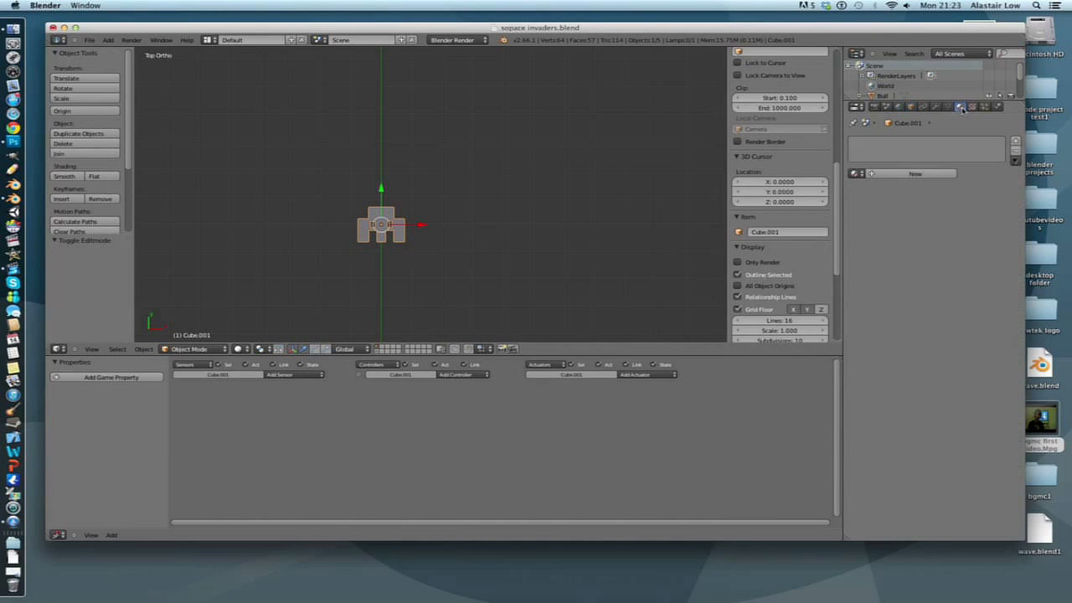
pyautogui.click(914, 174)
pyautogui.click(882, 296)
pyautogui.moveTo(863, 198); pyautogui.dragTo(831, 182)
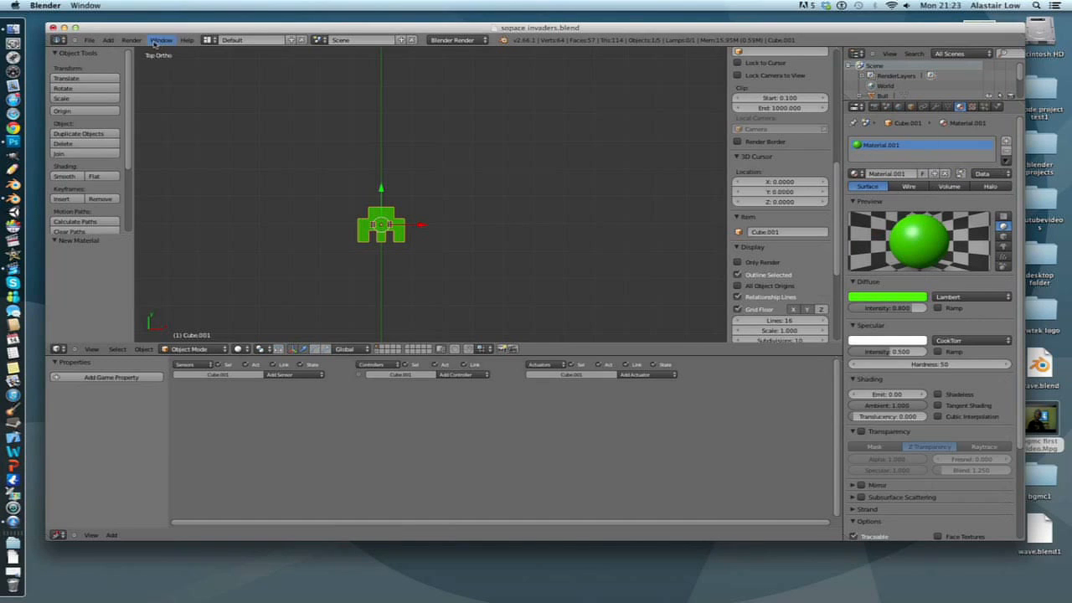
# Set the colour picker type to Square (SV + H) in the system preferences and close the preferences window
pyautogui.click(89, 40)
pyautogui.click(124, 139)
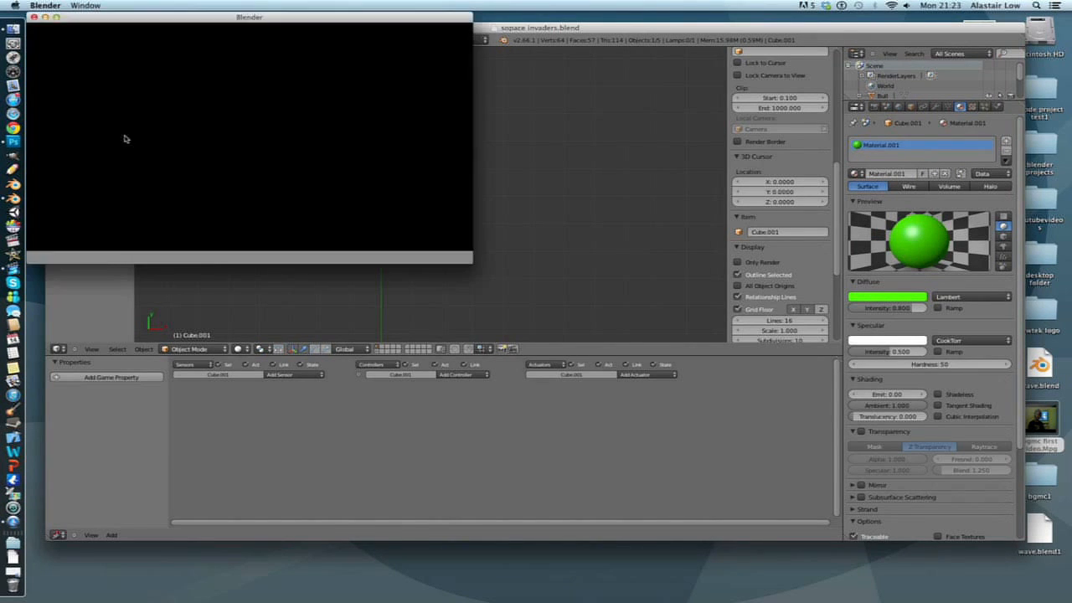
pyautogui.click(446, 33)
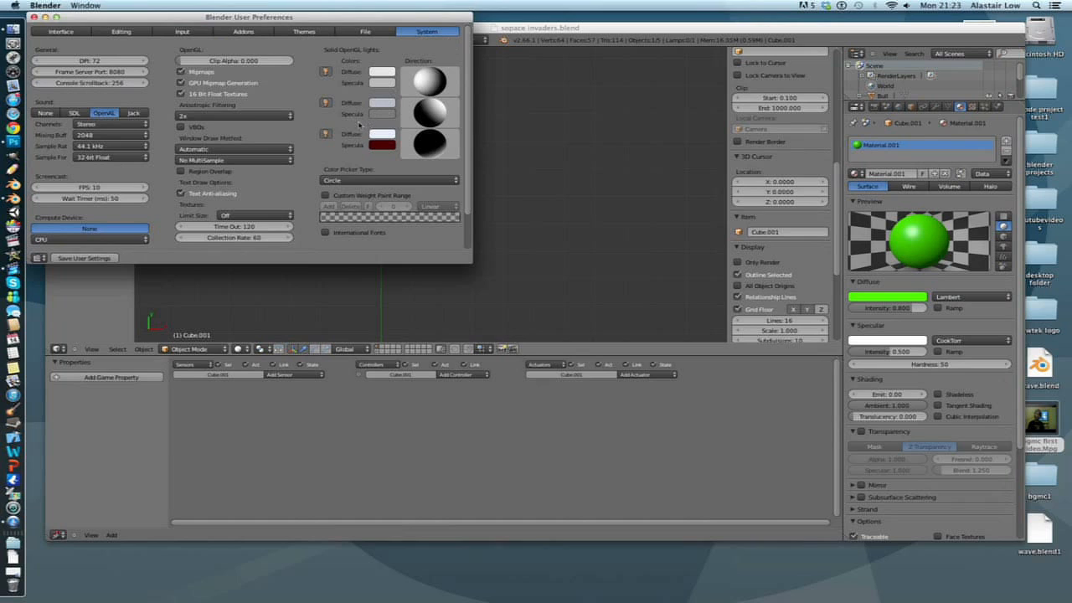
pyautogui.click(380, 179)
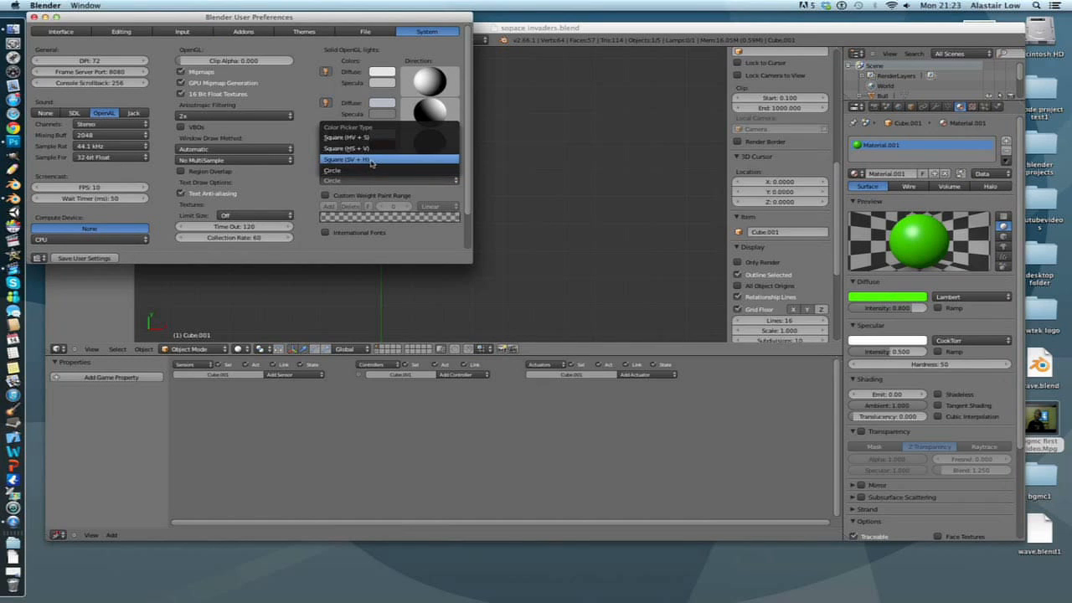
pyautogui.click(372, 160)
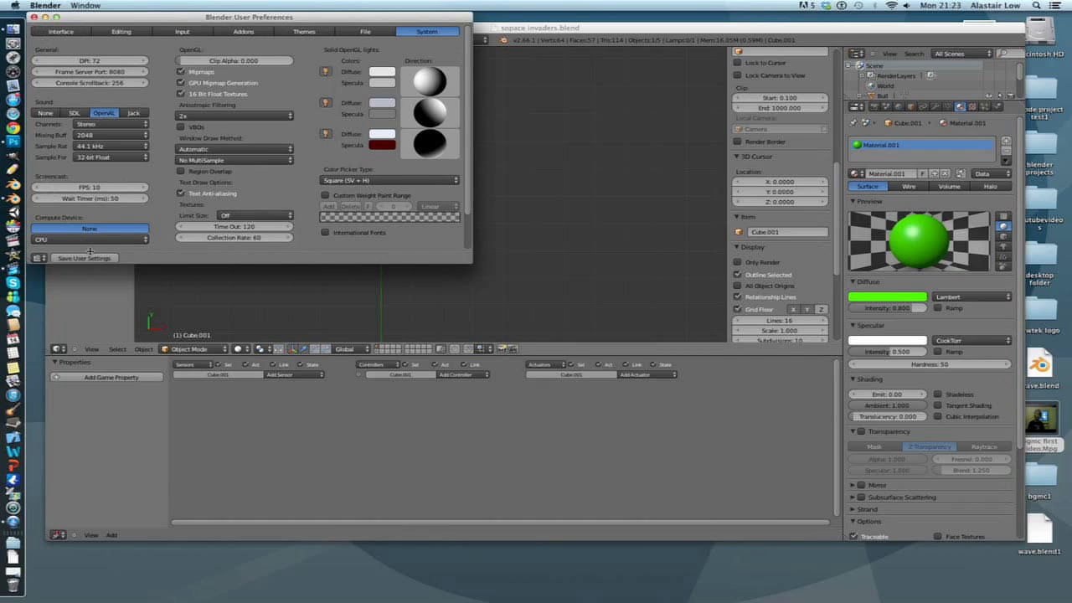
pyautogui.click(34, 16)
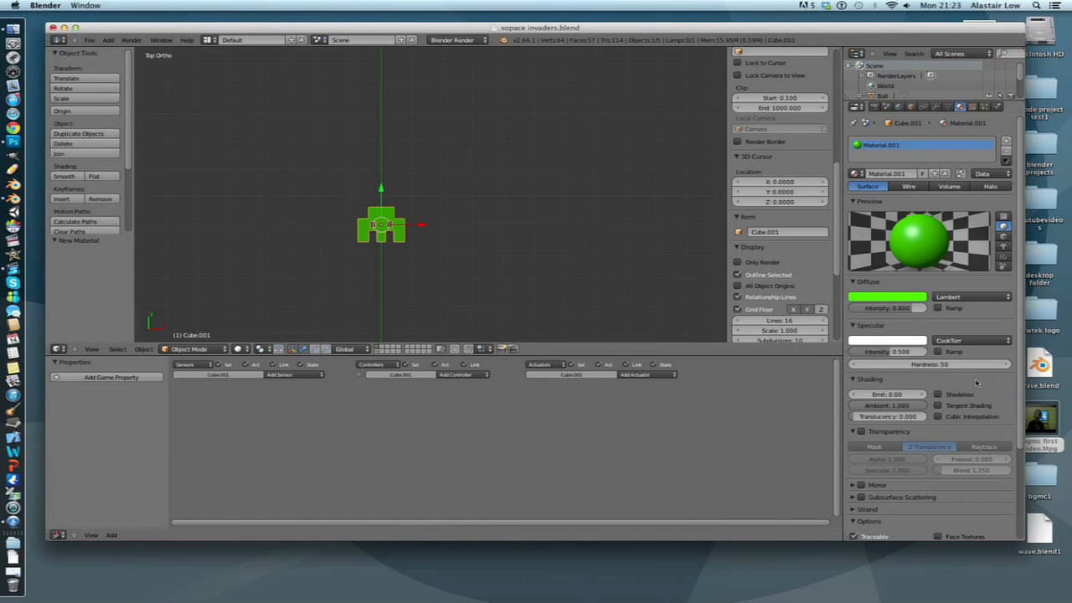
# Make the invader's green material and the ship's white material shadeless
pyautogui.click(959, 395)
pyautogui.scroll(-3, 473, 260)
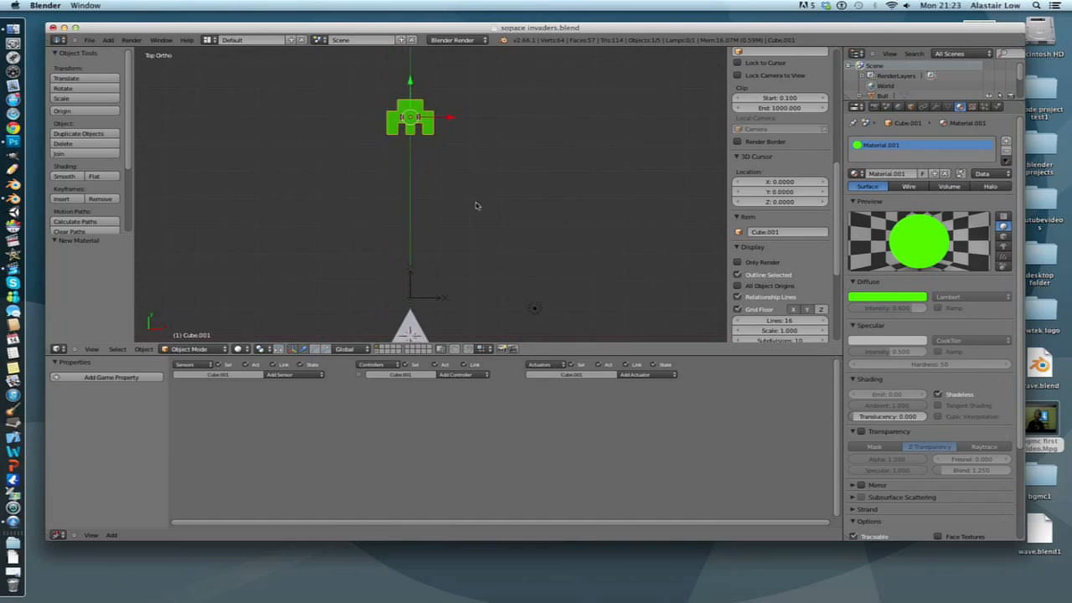
pyautogui.rightClick(423, 285)
pyautogui.click(889, 296)
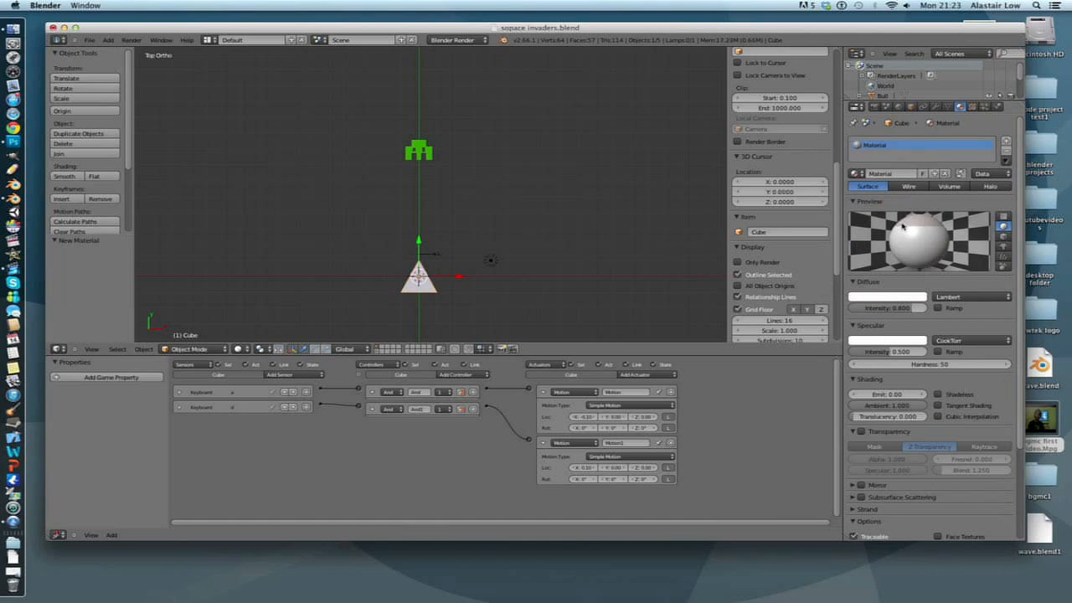
pyautogui.click(959, 395)
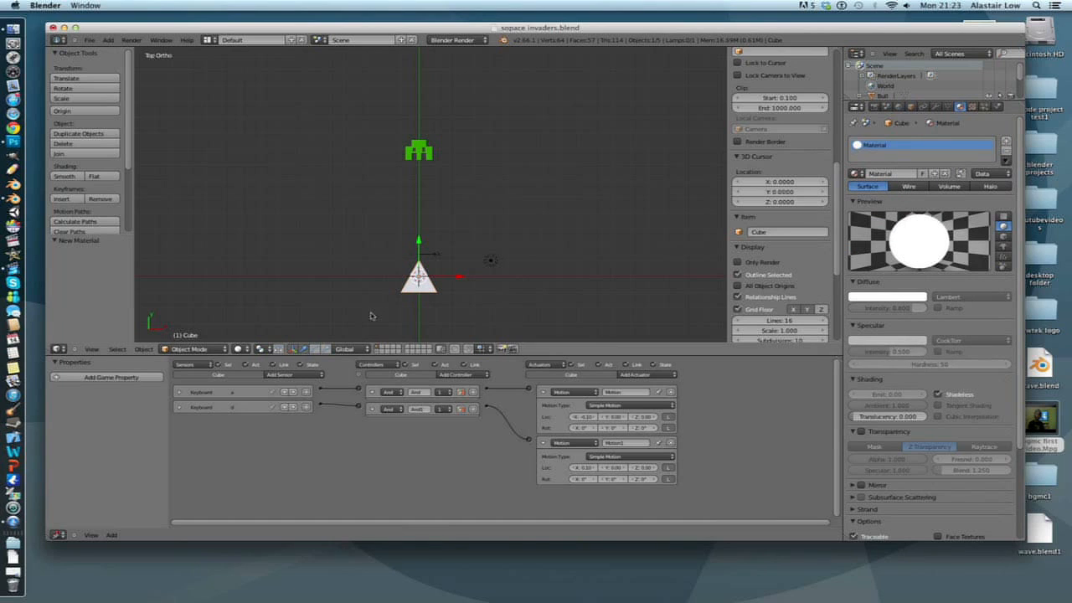
# Give the bullet on the hidden layer a new shadeless material named bull with a yellow diffuse colour (R 1.000, G 0.954, B 0.020)
pyautogui.click(379, 351)
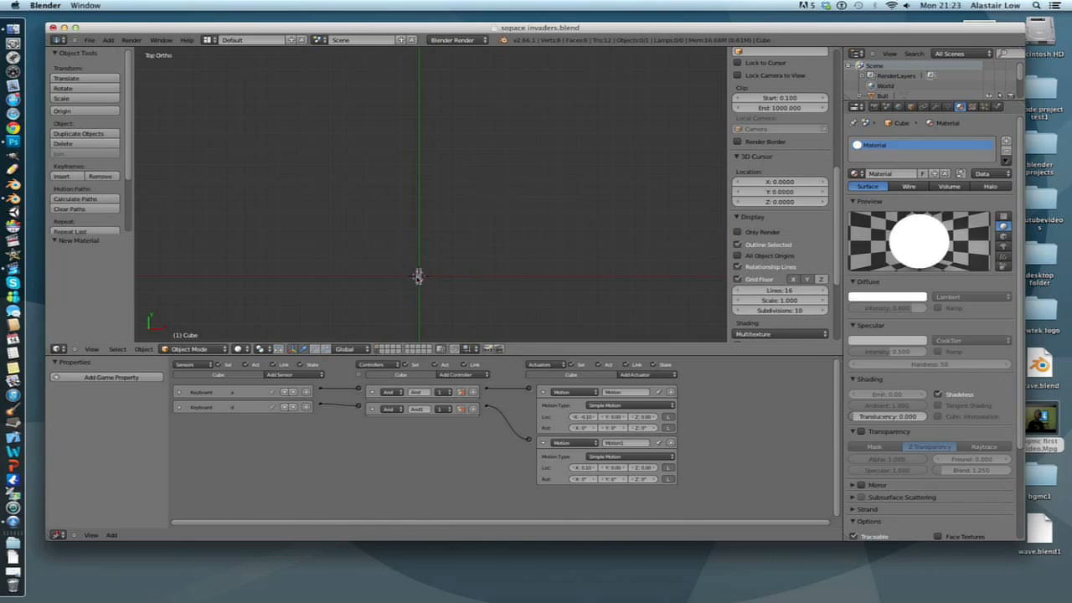
pyautogui.rightClick(418, 276)
pyautogui.click(904, 173)
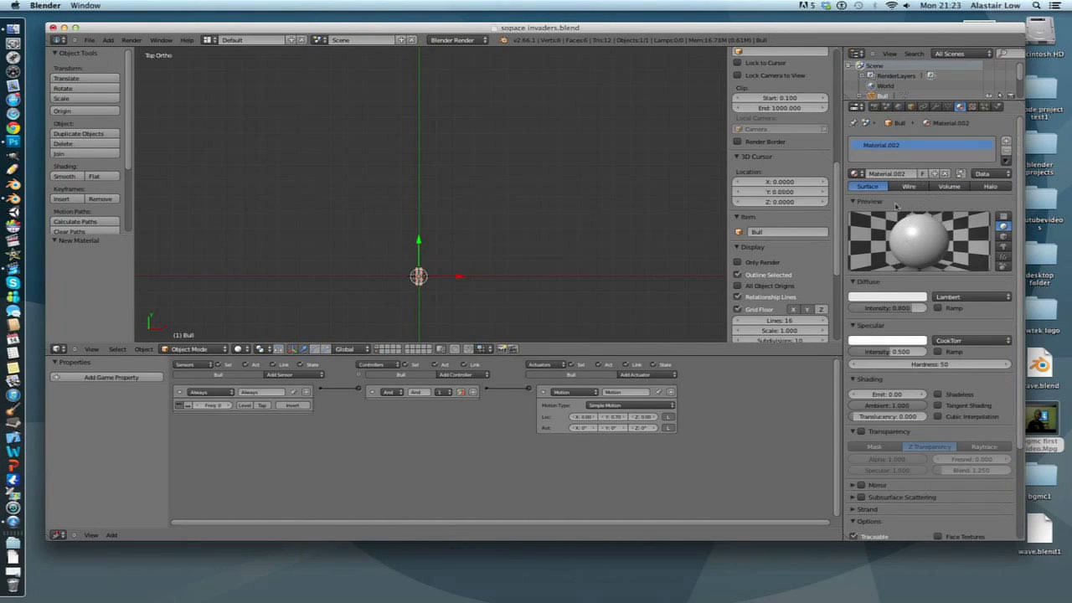
pyautogui.write('bull')
pyautogui.press('Return')
pyautogui.click(888, 298)
pyautogui.click(841, 232)
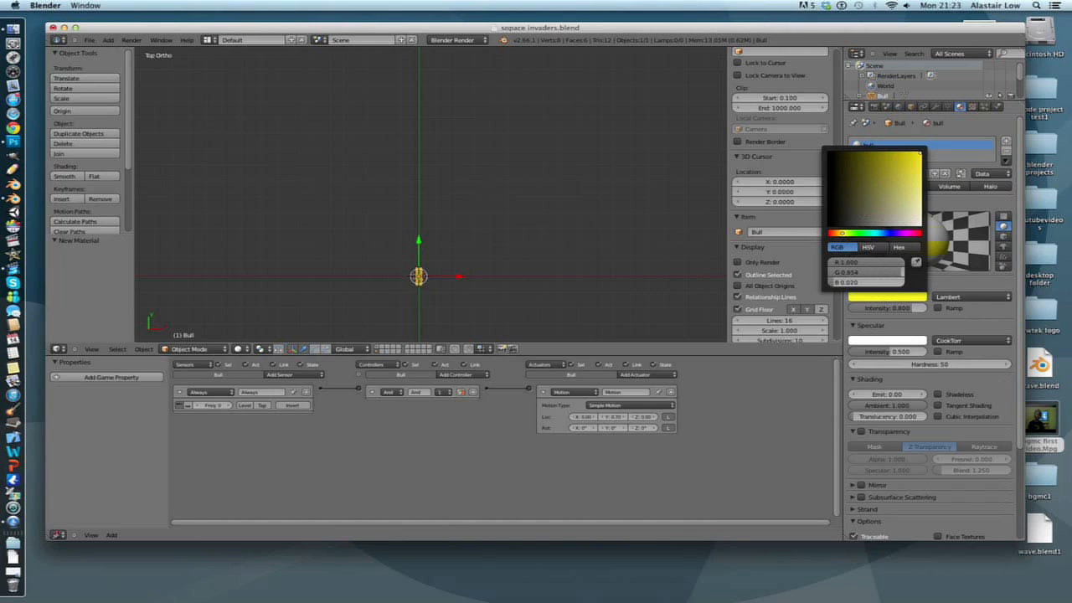
pyautogui.click(937, 393)
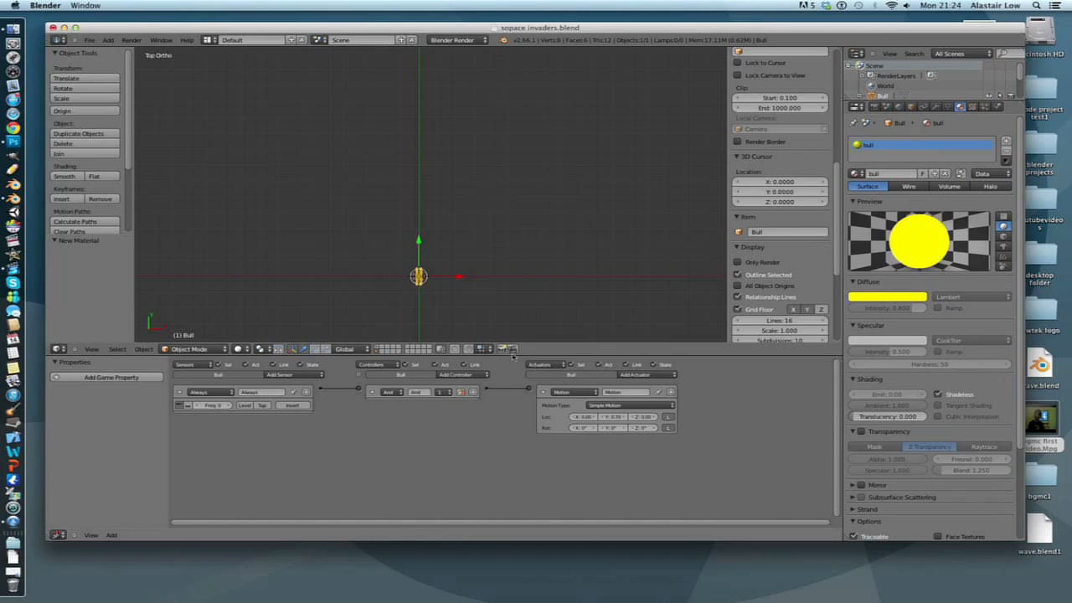
# Save the file with the ship and invader layer shown, and test-run the game by firing a bullet
pyautogui.click(378, 347)
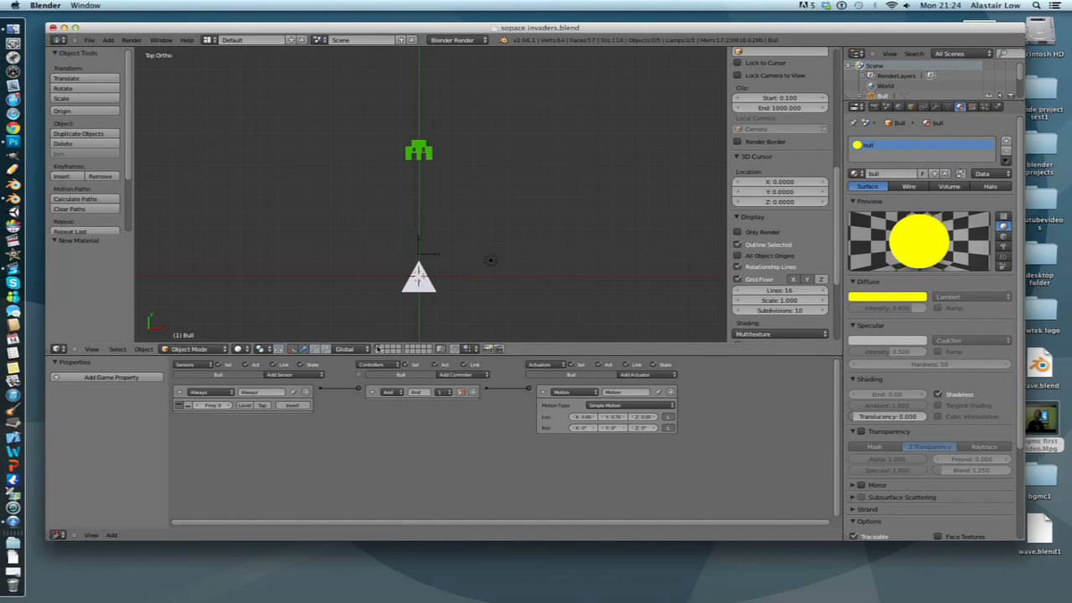
pyautogui.hotkey('ctrl', 's')
pyautogui.click(462, 222)
pyautogui.press('p')
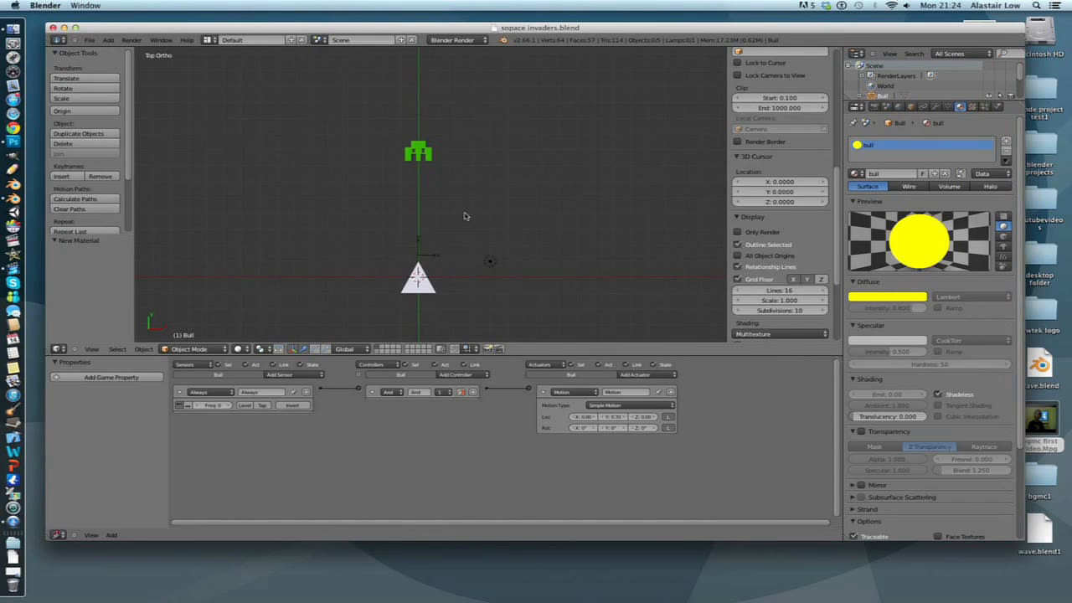
pyautogui.press('space')
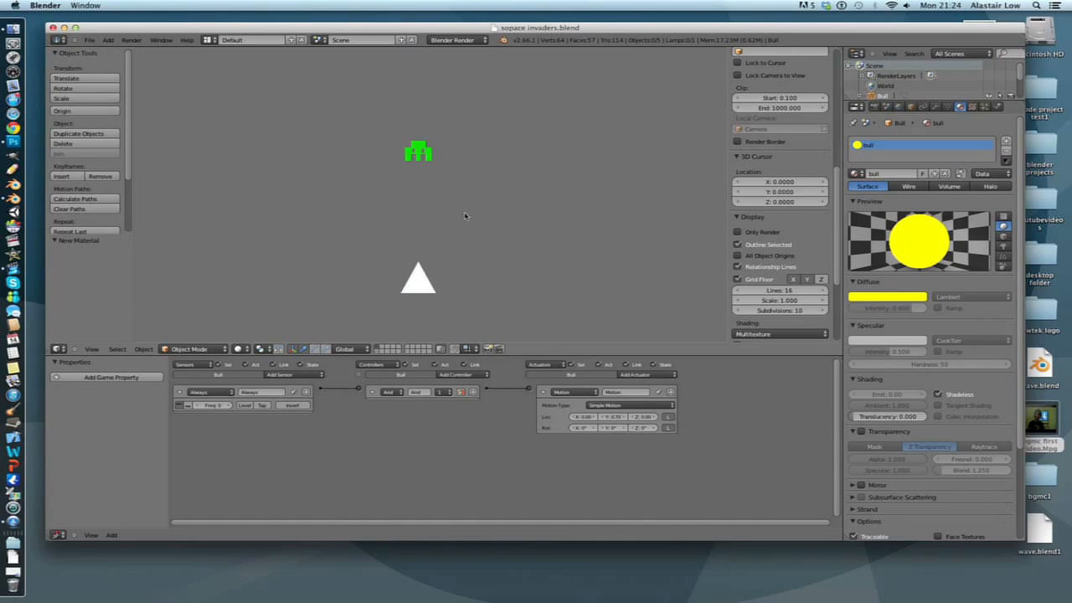
pyautogui.press('Escape')
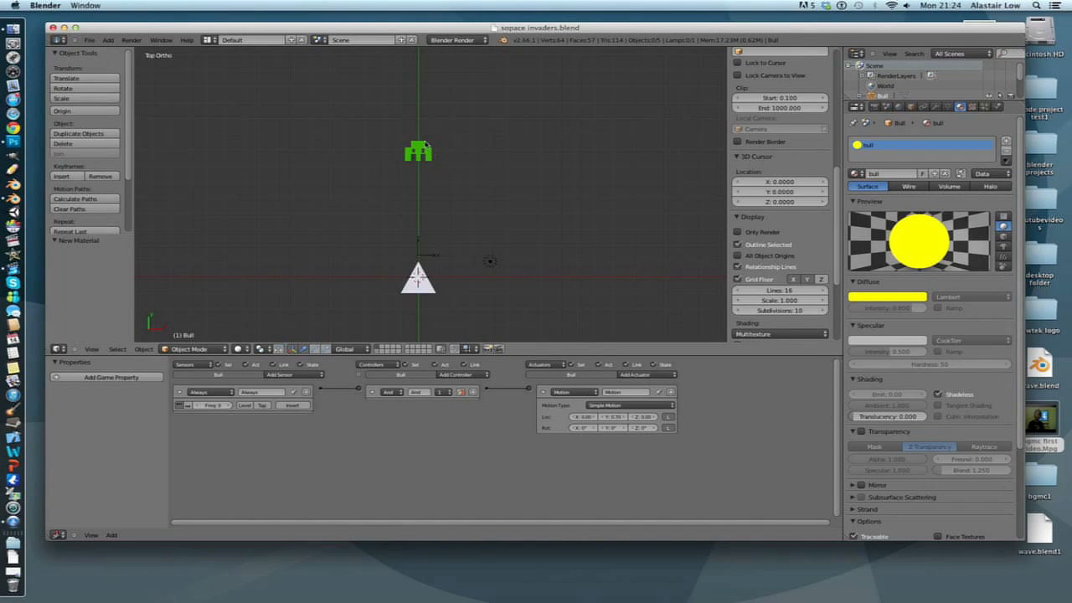
# Examine the invader model up close and its placement above the ship
pyautogui.rightClick(425, 151)
pyautogui.keyDown('shift'); pyautogui.moveTo(425, 151); pyautogui.dragTo(411, 194, button='middle'); pyautogui.keyUp('shift')
pyautogui.scroll(6, 420, 186)
pyautogui.scroll(1, 383, 194)
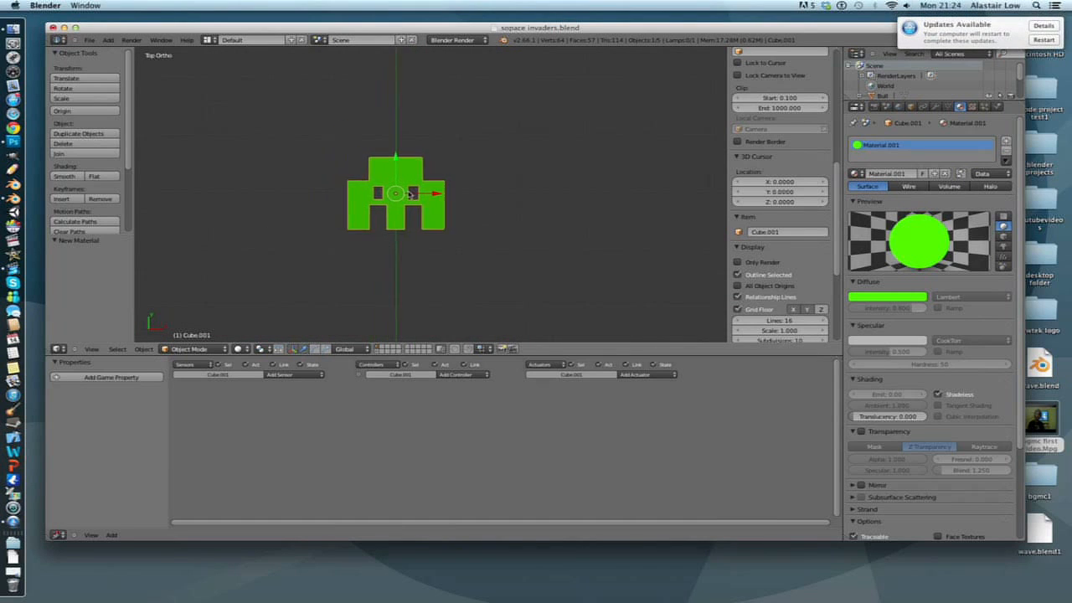
pyautogui.scroll(-7, 411, 194)
pyautogui.scroll(-2, 421, 255)
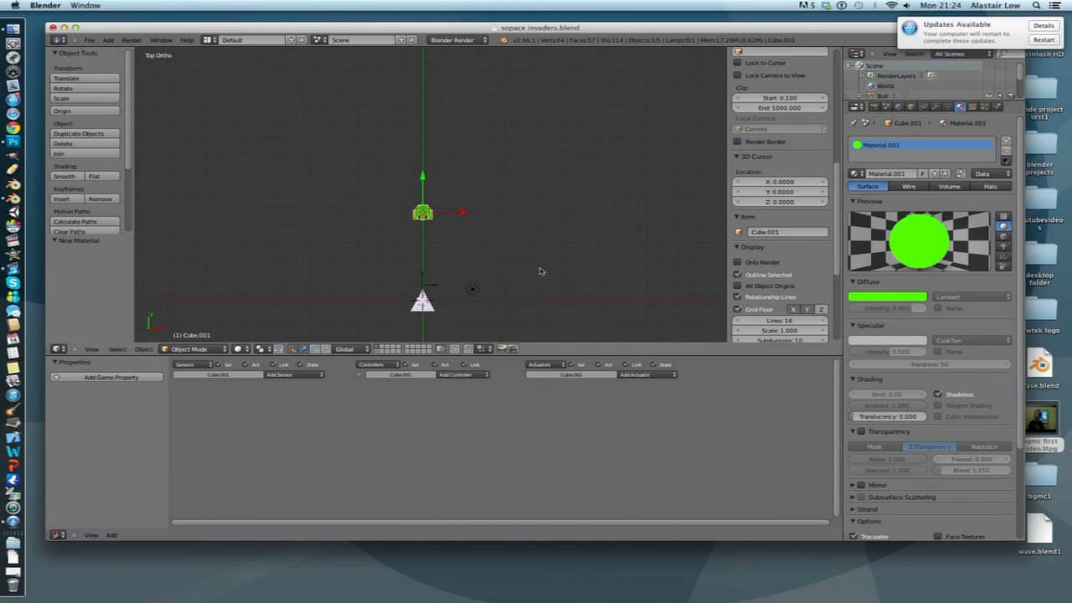
pyautogui.scroll(1, 428, 216)
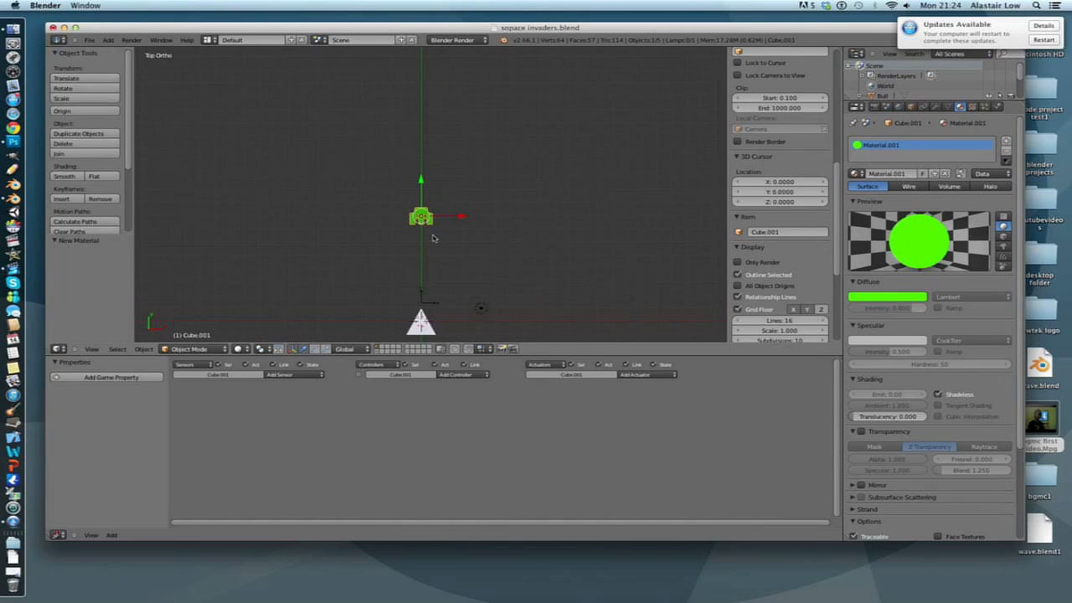
pyautogui.keyDown('shift'); pyautogui.moveTo(440, 232); pyautogui.dragTo(438, 224, button='middle'); pyautogui.keyUp('shift')
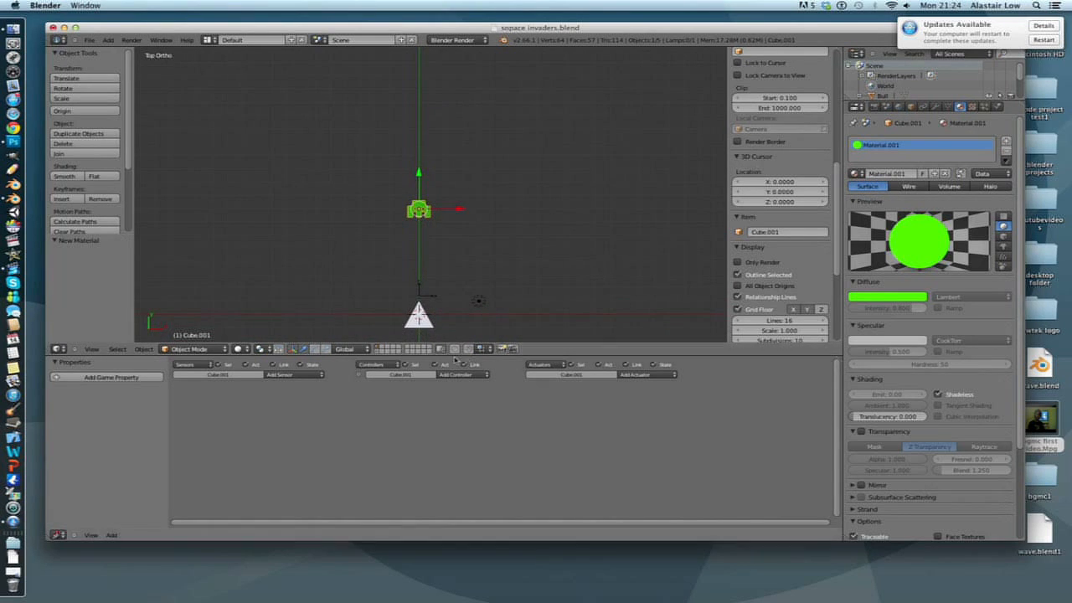
# Move the bullet about 4.93 units along X, away from the ship, and show its layer together with the ship's layer
pyautogui.rightClick(421, 318)
pyautogui.click(378, 350)
pyautogui.rightClick(427, 314)
pyautogui.moveTo(426, 317); pyautogui.dragTo(428, 318)
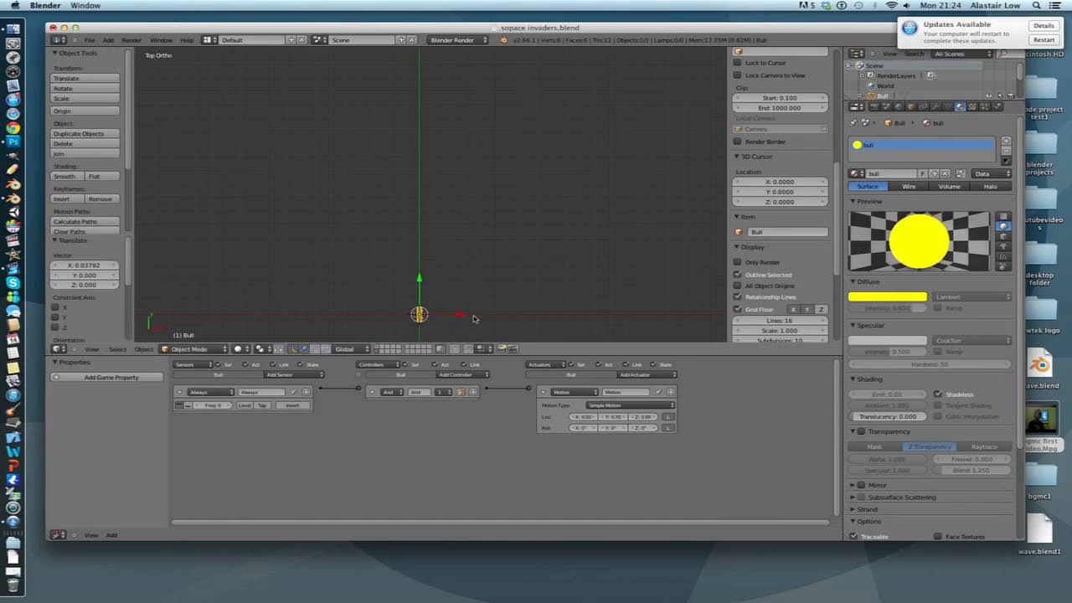
pyautogui.press('g')
pyautogui.press('x')
pyautogui.click(455, 323)
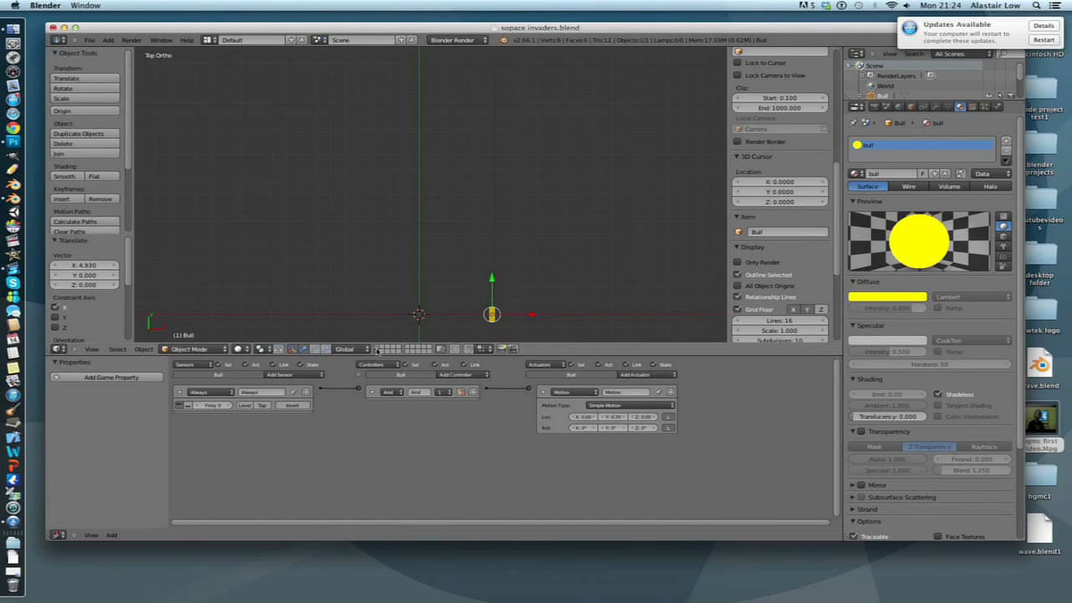
pyautogui.keyDown('shift'); pyautogui.click(378, 351); pyautogui.keyUp('shift')
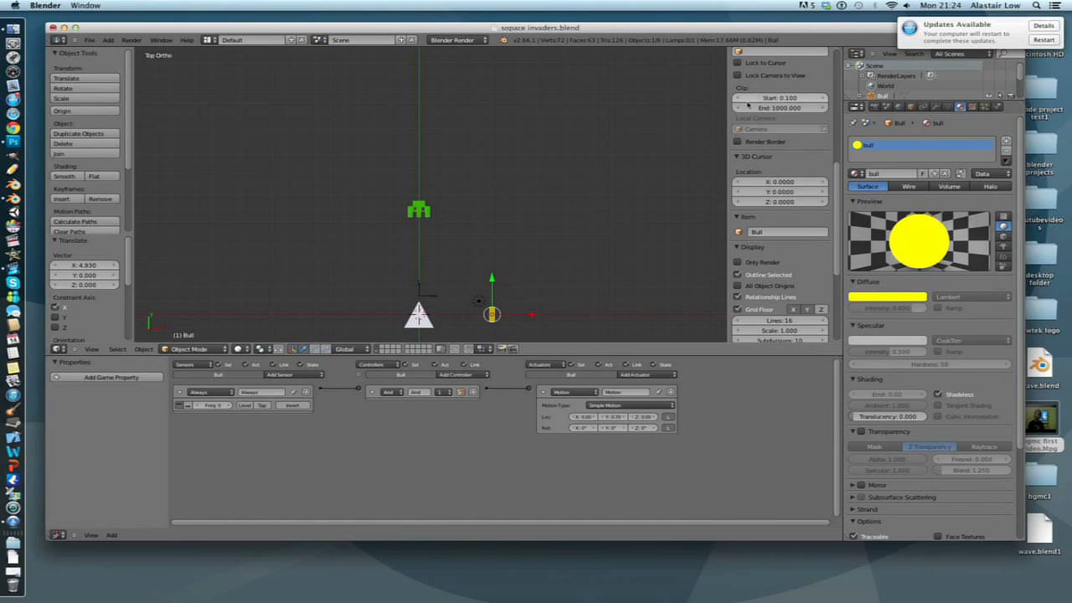
# Select the invader, show its physics settings and switch the render engine to Blender Game
pyautogui.rightClick(427, 215)
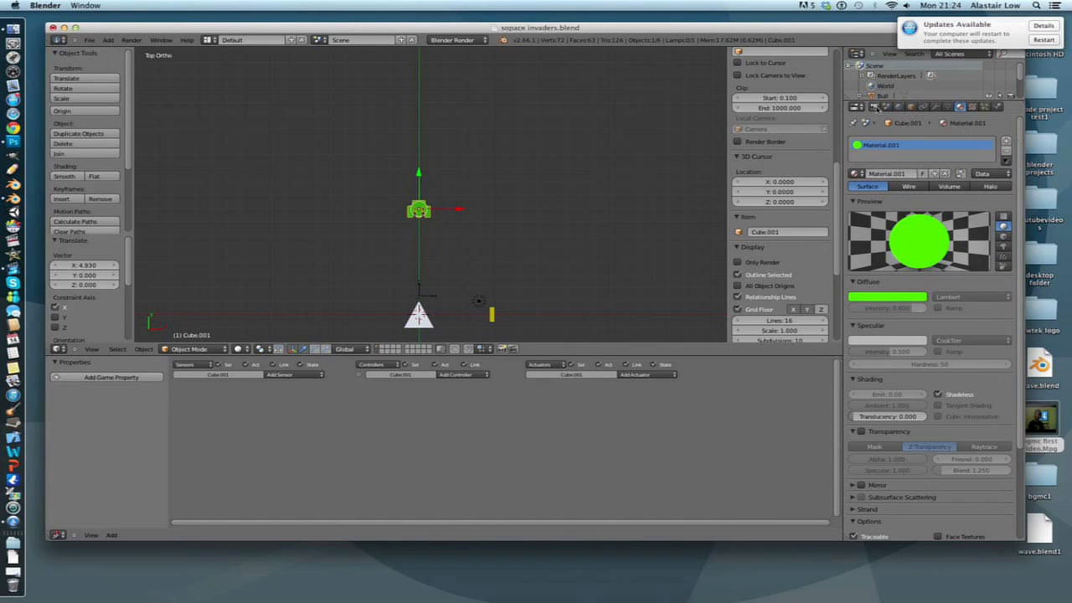
pyautogui.click(997, 107)
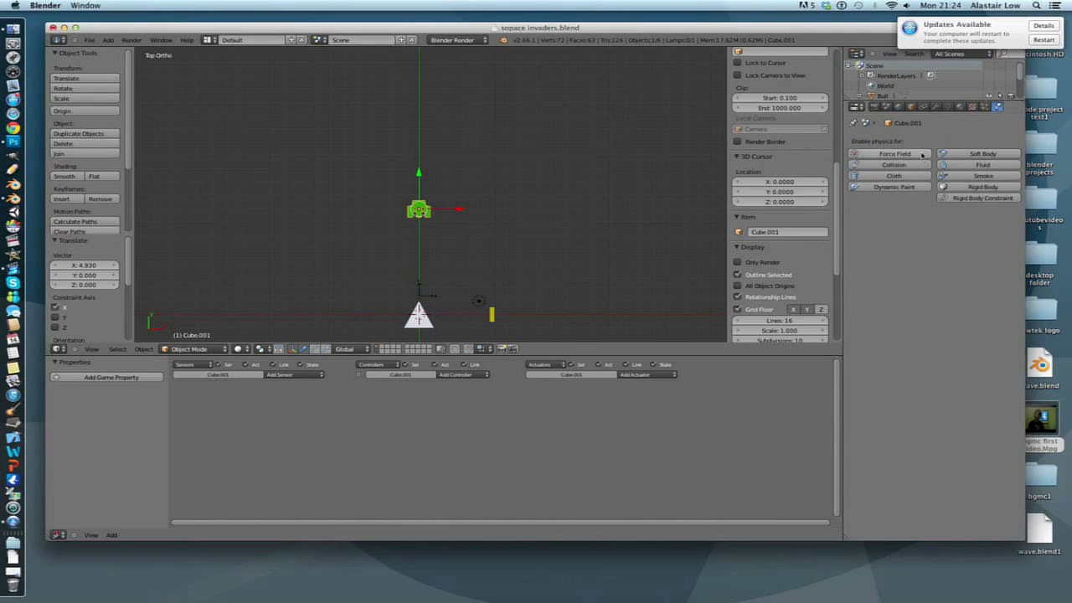
pyautogui.click(485, 42)
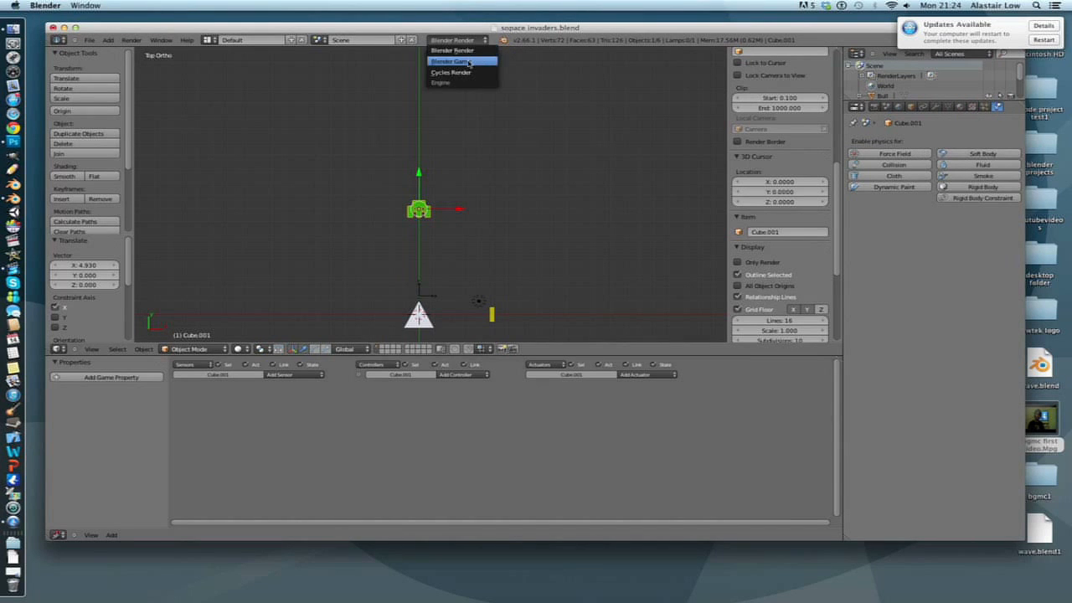
pyautogui.click(471, 63)
# Set the invader's physics type to Sensor with Detect Actors and Box collision bounds enabled
pyautogui.click(938, 153)
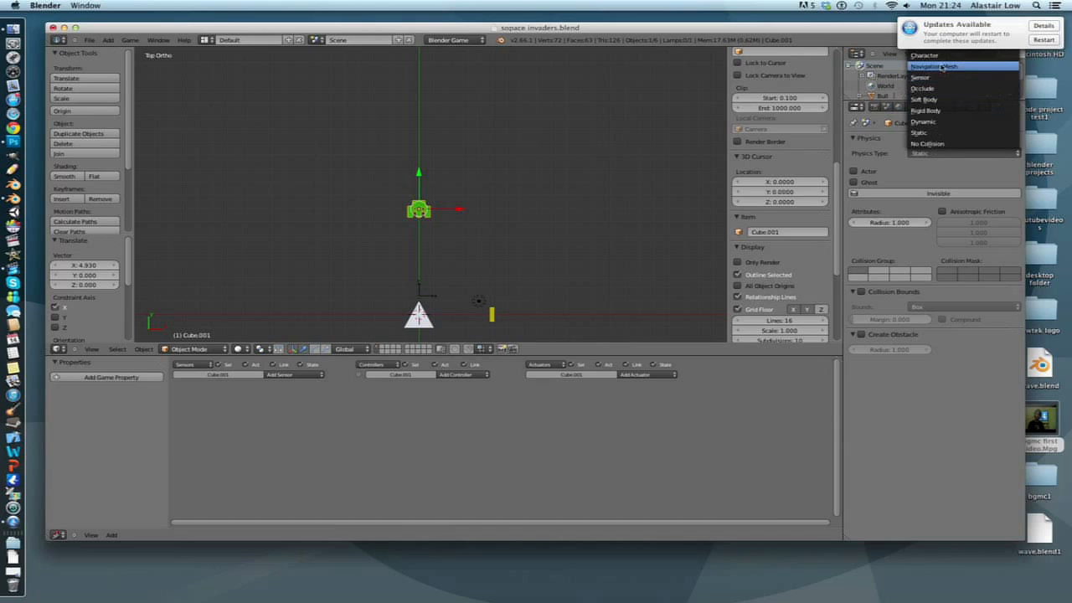
pyautogui.moveTo(956, 42); pyautogui.dragTo(1026, 52)
pyautogui.click(944, 153)
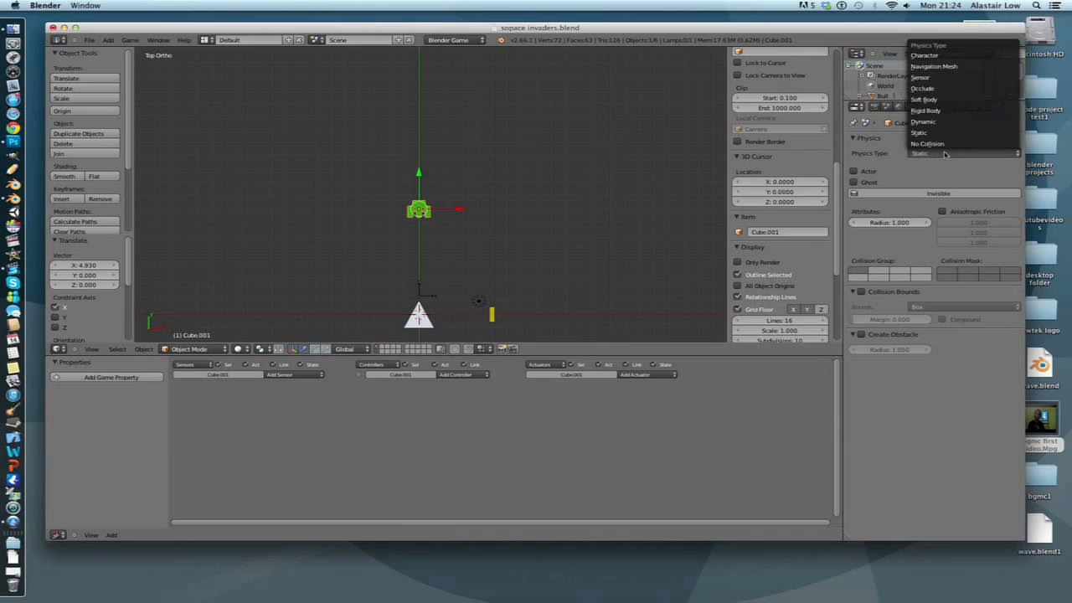
pyautogui.click(942, 82)
pyautogui.click(890, 173)
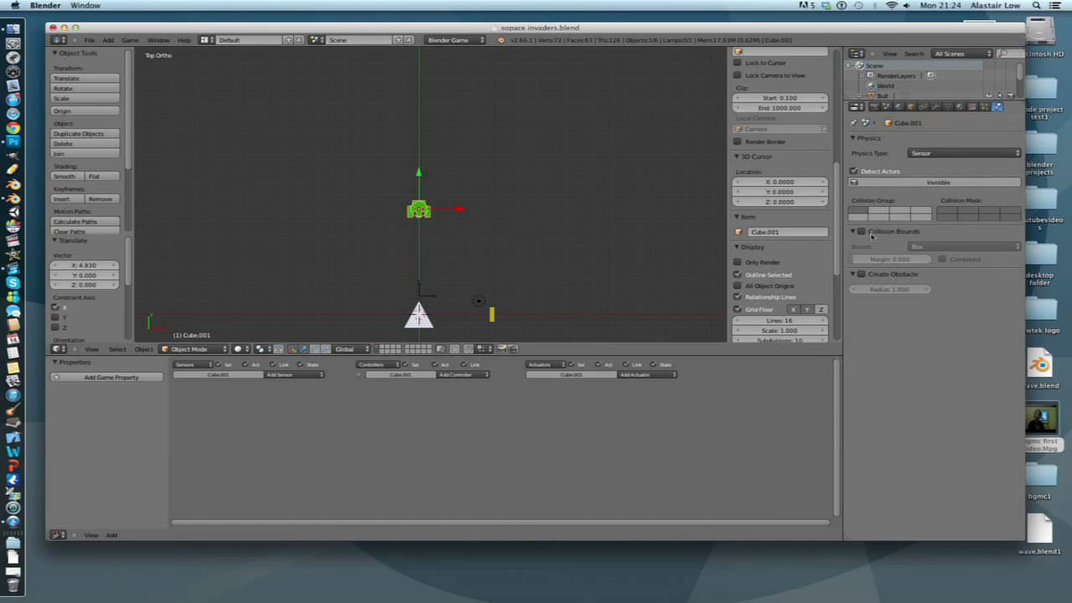
pyautogui.click(874, 232)
pyautogui.click(857, 232)
pyautogui.click(861, 232)
# Add a Collision sensor to the green invader, filtered by material and set to the bullet's material Bull
pyautogui.scroll(-1, 437, 217)
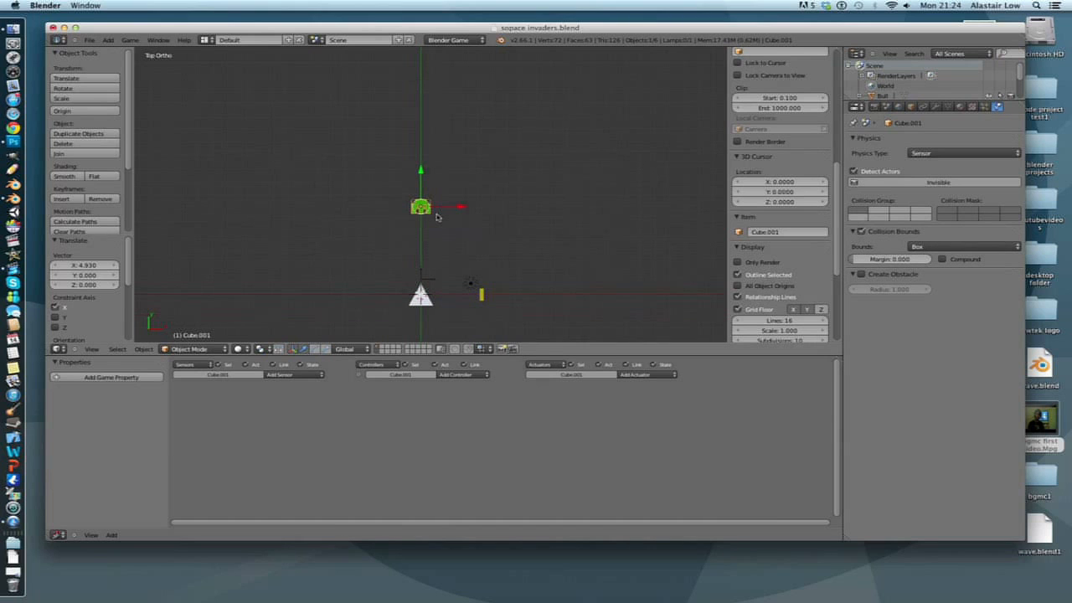
pyautogui.scroll(3, 439, 219)
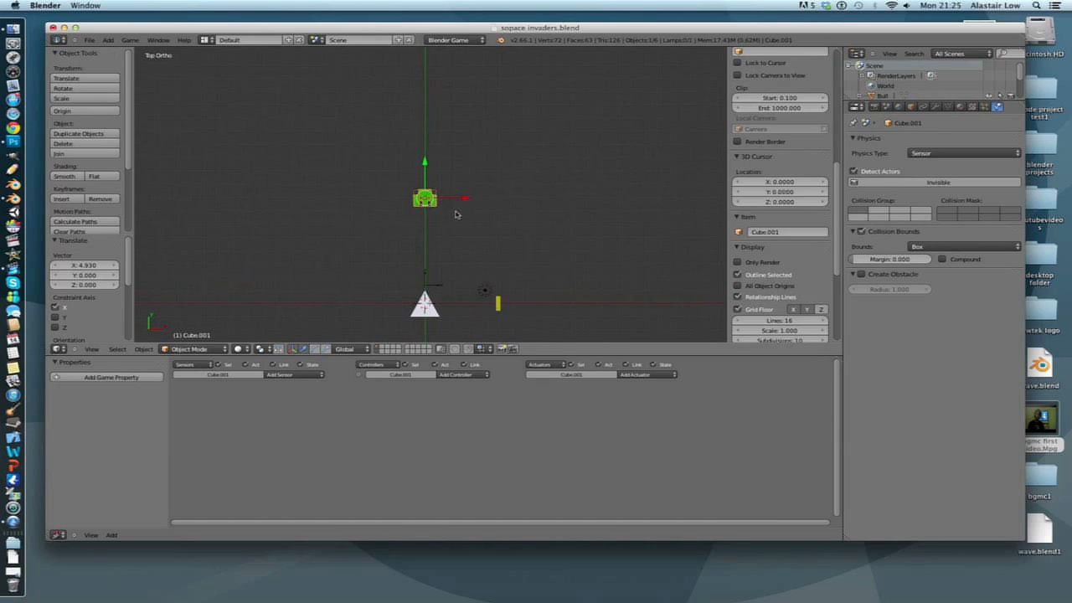
pyautogui.keyDown('shift'); pyautogui.moveTo(501, 246); pyautogui.dragTo(472, 188, button='middle'); pyautogui.keyUp('shift')
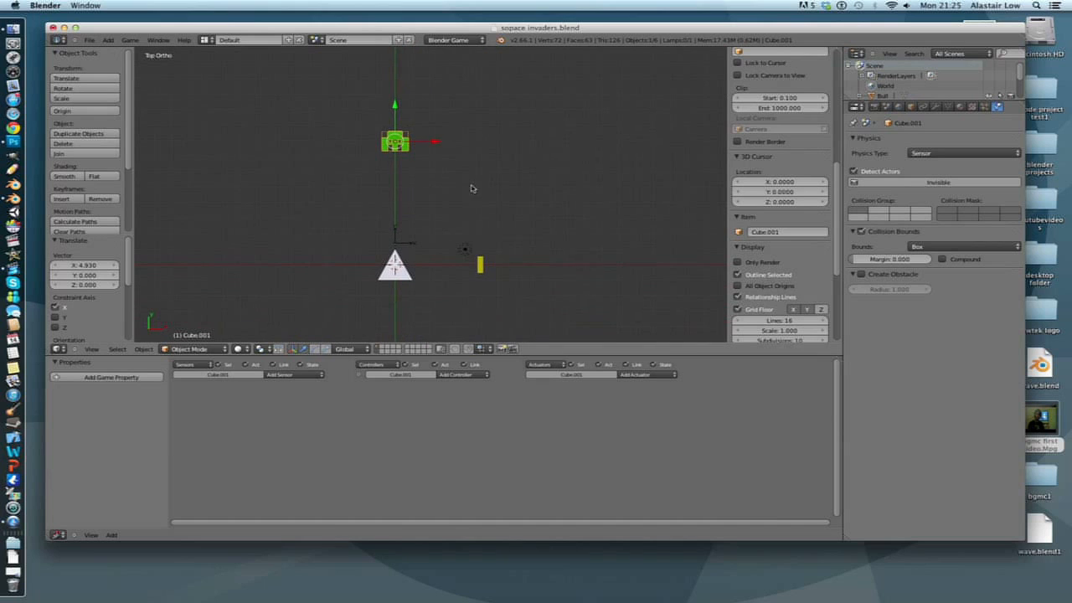
pyautogui.rightClick(480, 266)
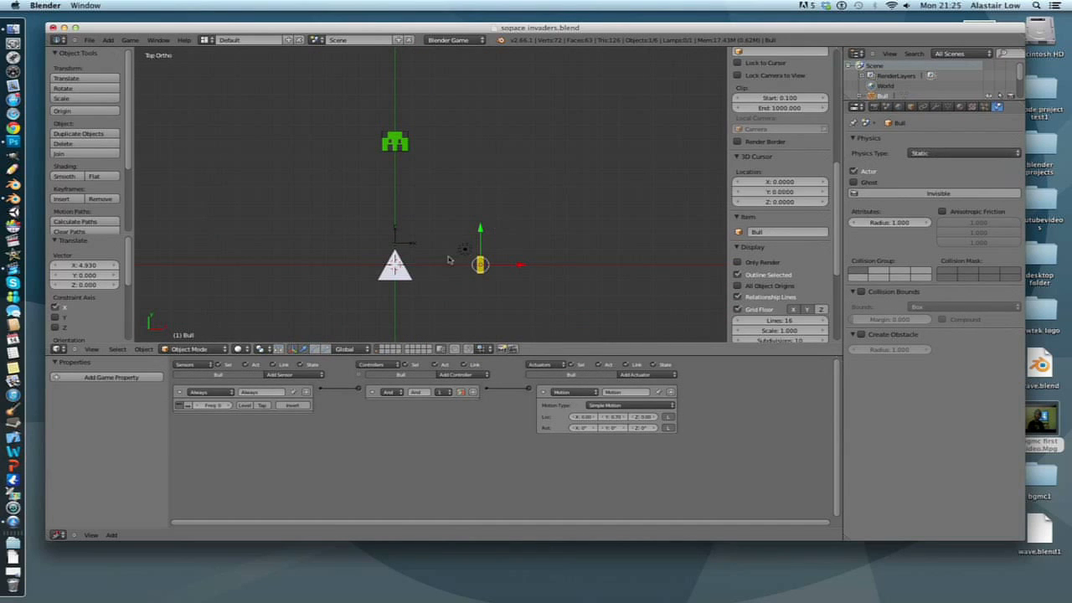
pyautogui.rightClick(409, 146)
pyautogui.click(295, 374)
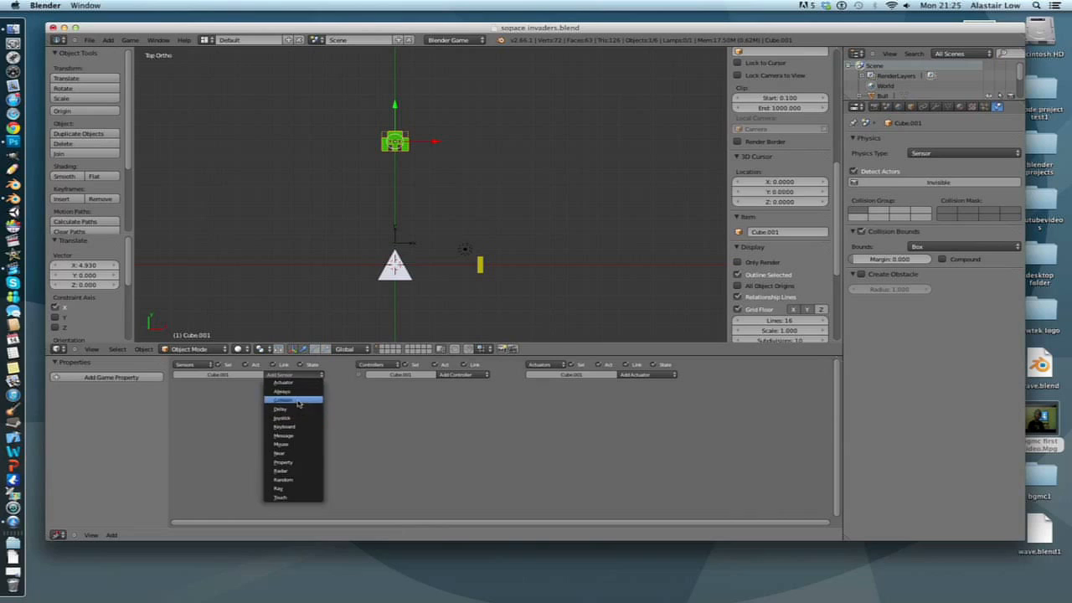
pyautogui.click(297, 401)
pyautogui.click(203, 418)
pyautogui.click(275, 419)
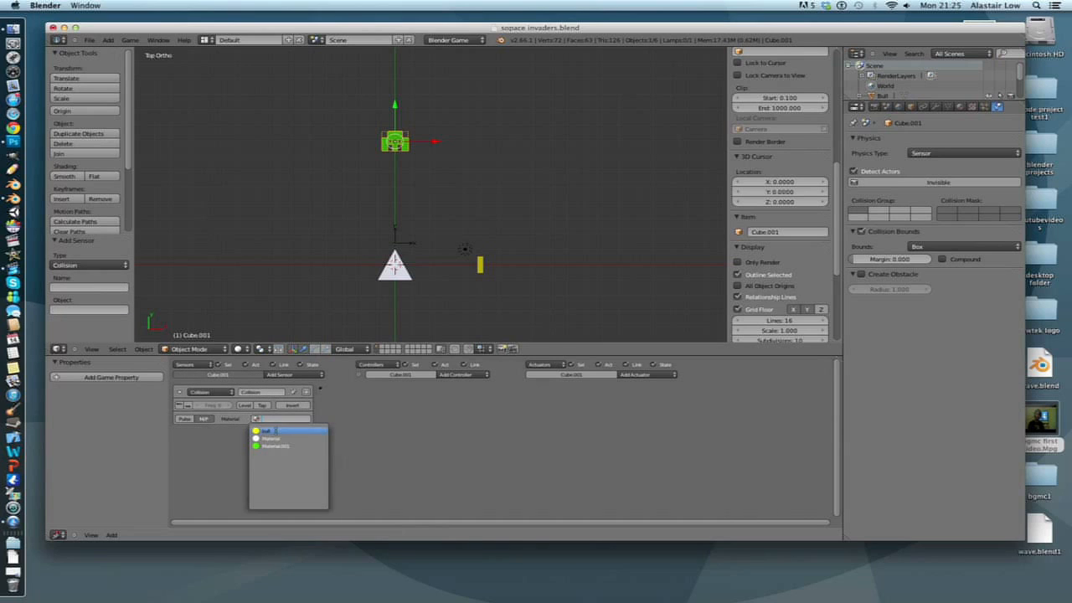
pyautogui.click(277, 430)
# Add an Edit Object actuator set to End Object on the invader and link it to the Collision sensor
pyautogui.click(647, 376)
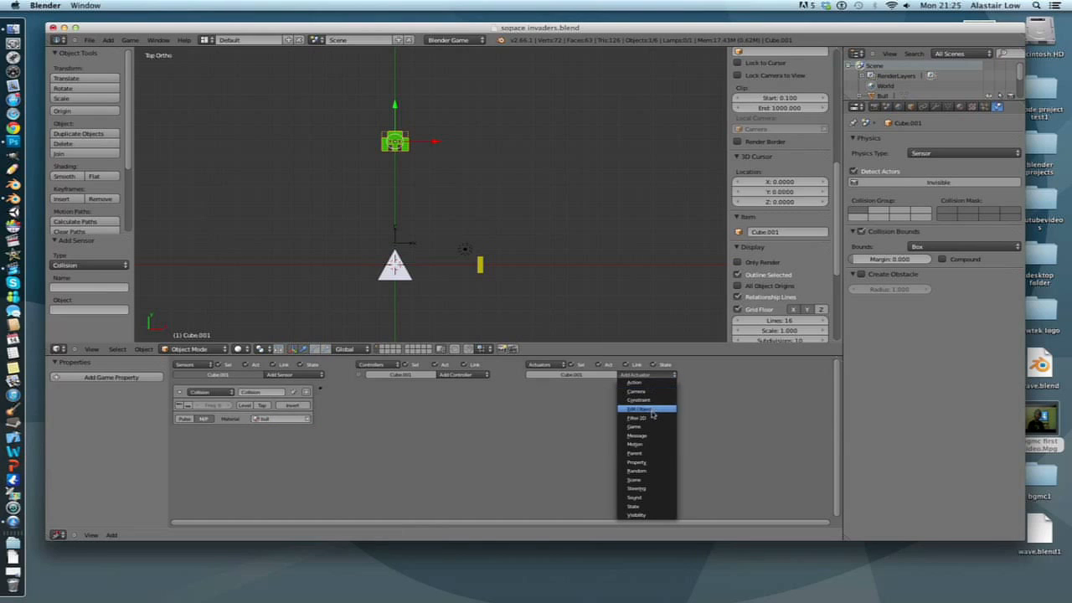
pyautogui.click(653, 409)
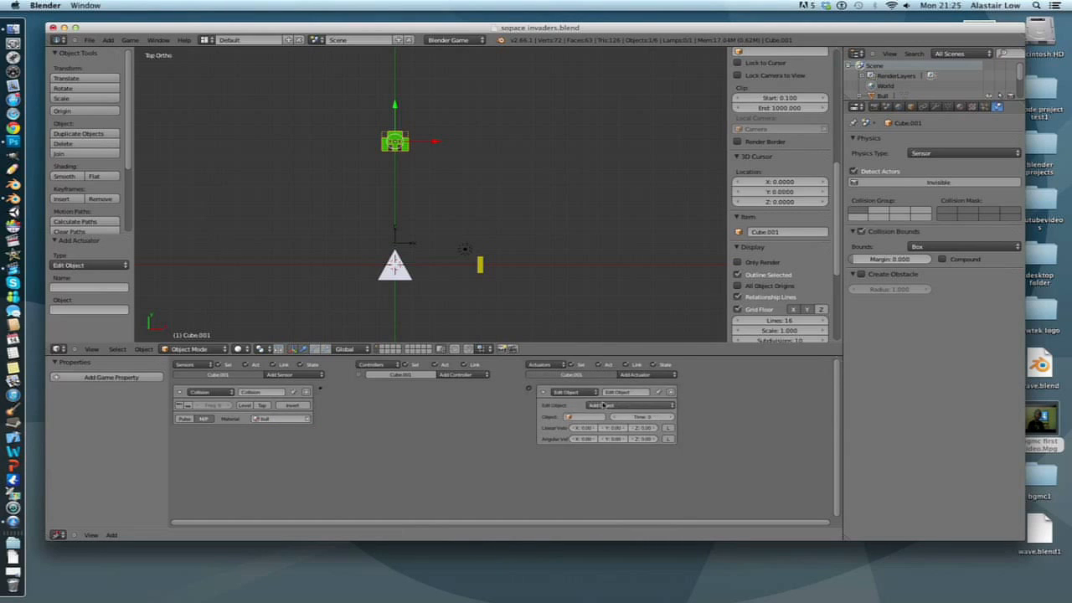
pyautogui.click(603, 405)
pyautogui.click(601, 388)
pyautogui.moveTo(529, 389); pyautogui.dragTo(322, 391)
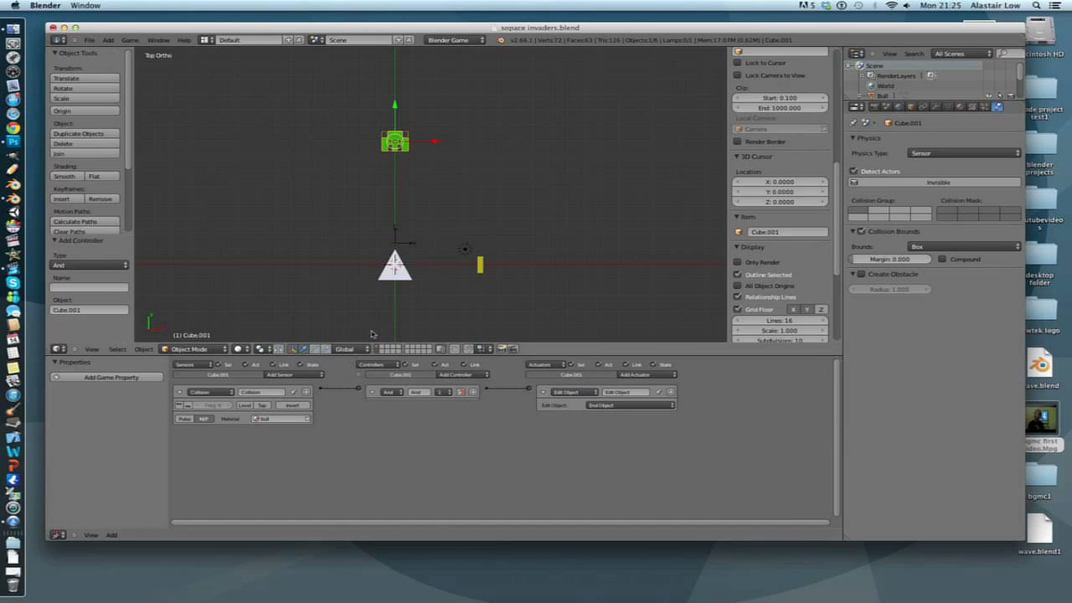
# Select the ship and save the file
pyautogui.rightClick(408, 278)
pyautogui.hotkey('ctrl', 's')
pyautogui.click(414, 275)
# Show only the ship's layer and run the game to test shooting the invader
pyautogui.click(379, 350)
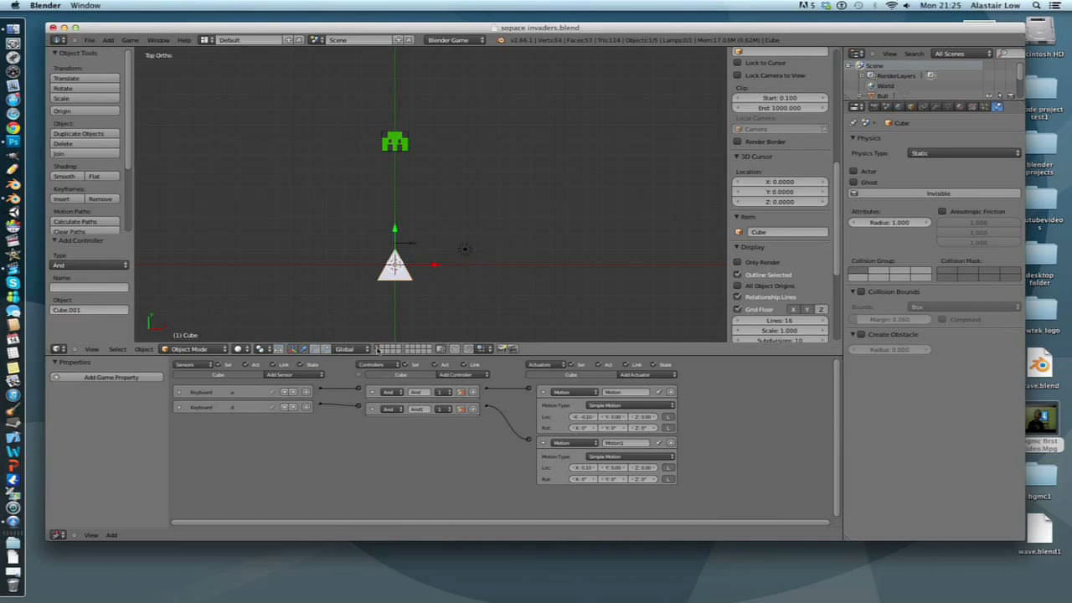
pyautogui.press('p')
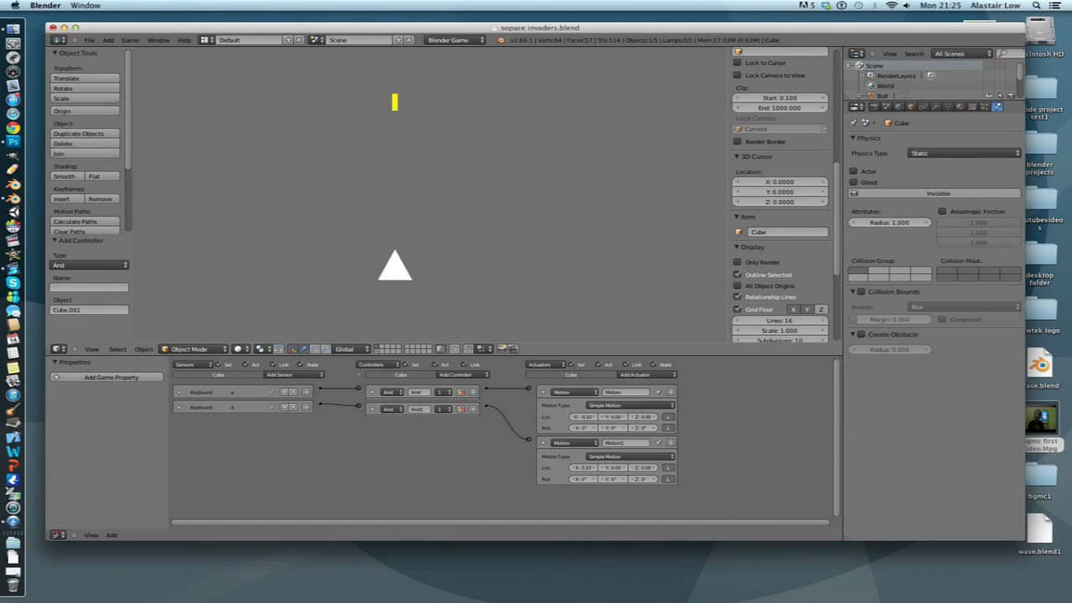
pyautogui.press('Escape')
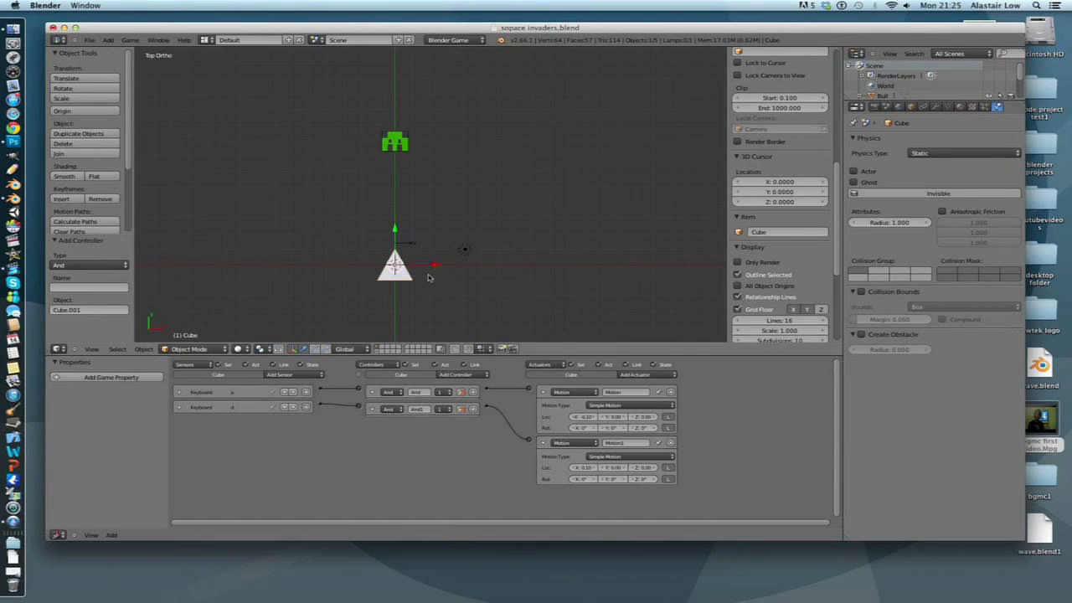
# Add a Message actuator to the invader and connect it to the existing And controller
pyautogui.rightClick(408, 158)
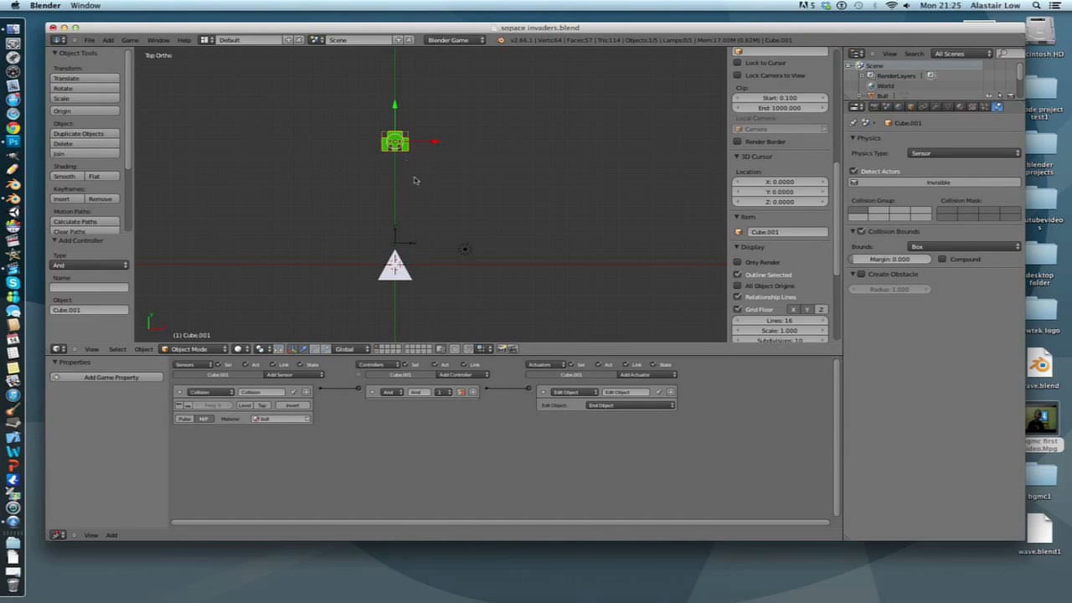
pyautogui.click(644, 376)
pyautogui.press('Escape')
pyautogui.click(652, 376)
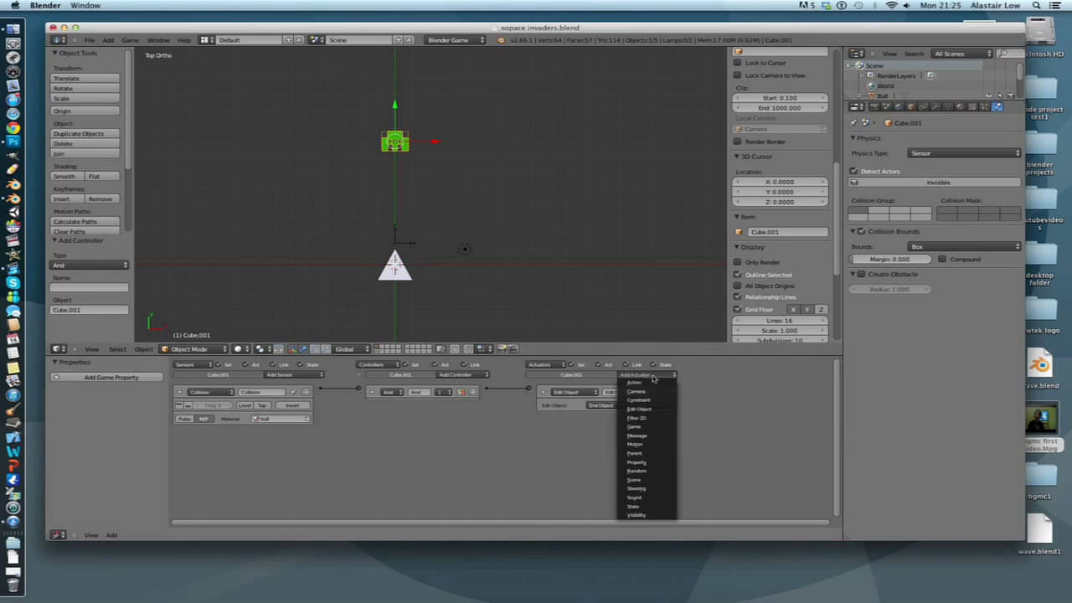
pyautogui.click(658, 435)
pyautogui.moveTo(485, 388); pyautogui.dragTo(528, 416)
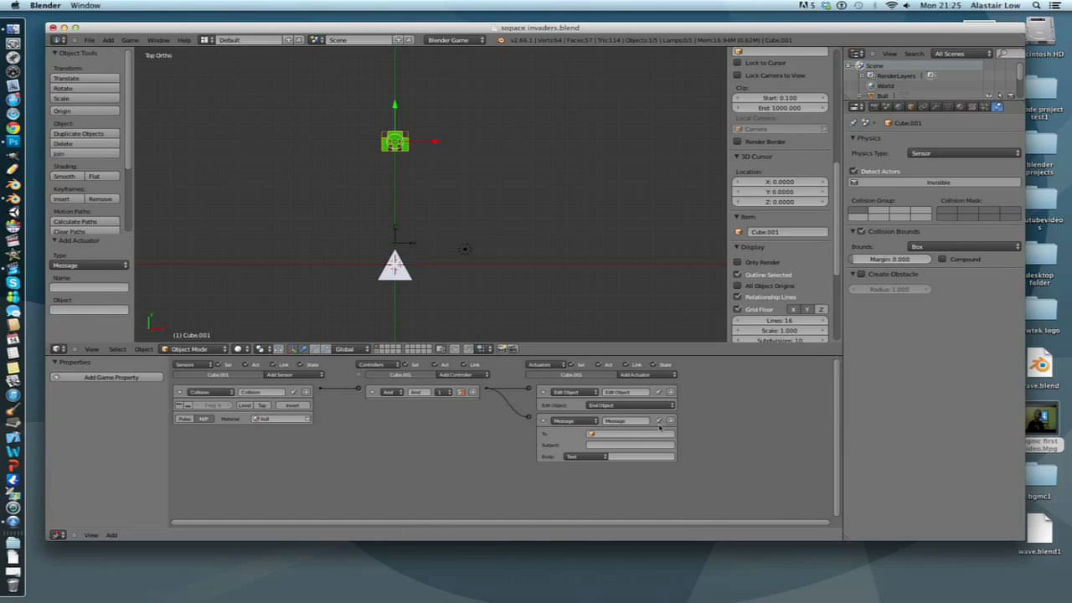
# Name the Message actuator "add score", set its subject to "score" and collapse it
pyautogui.click(623, 421)
pyautogui.write('h')
pyautogui.press('Return')
pyautogui.click(612, 445)
pyautogui.press('Return')
pyautogui.click(541, 420)
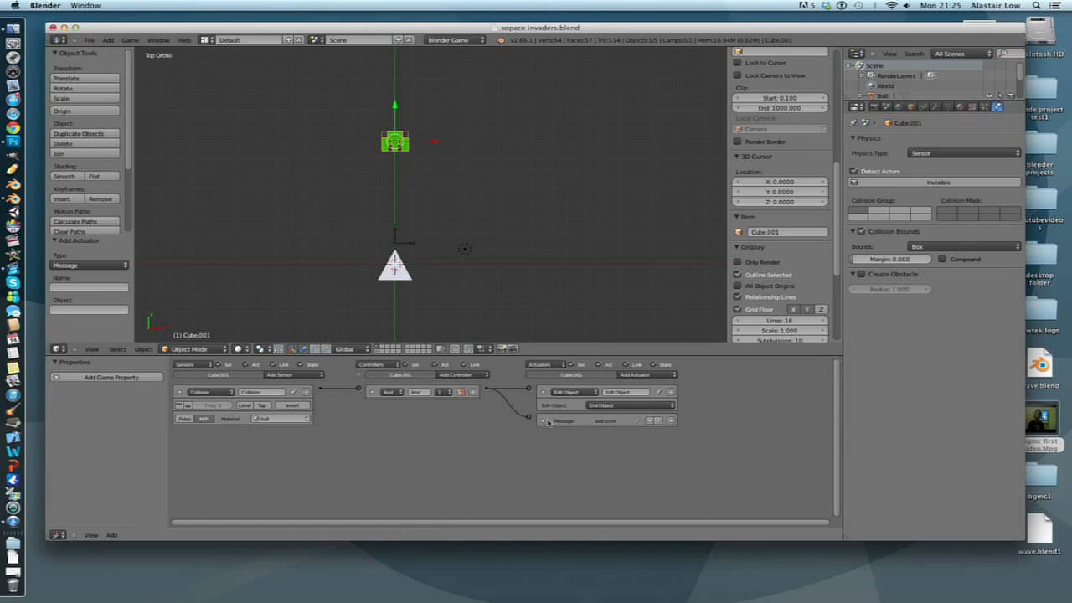
# Move the add score actuator above the Edit Object actuator and expand it
pyautogui.click(649, 421)
pyautogui.scroll(1, 487, 166)
pyautogui.moveTo(487, 180)
pyautogui.keyDown('shift'); pyautogui.mouseDown(button='middle')
pyautogui.moveTo(486, 168)
pyautogui.moveTo(500, 175)
pyautogui.mouseUp(button='middle'); pyautogui.keyUp('shift')
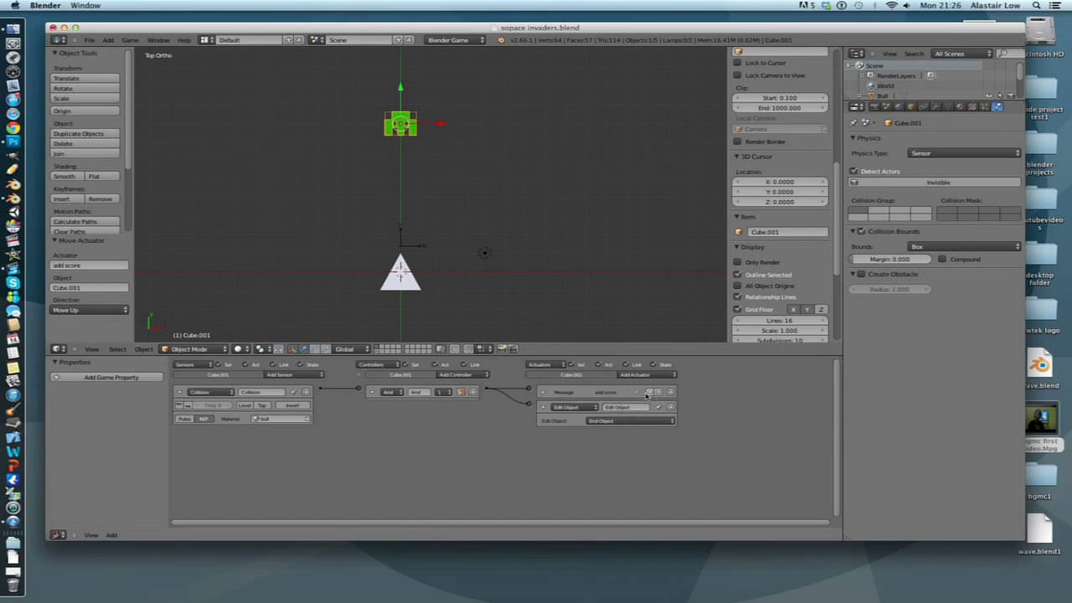
pyautogui.click(544, 392)
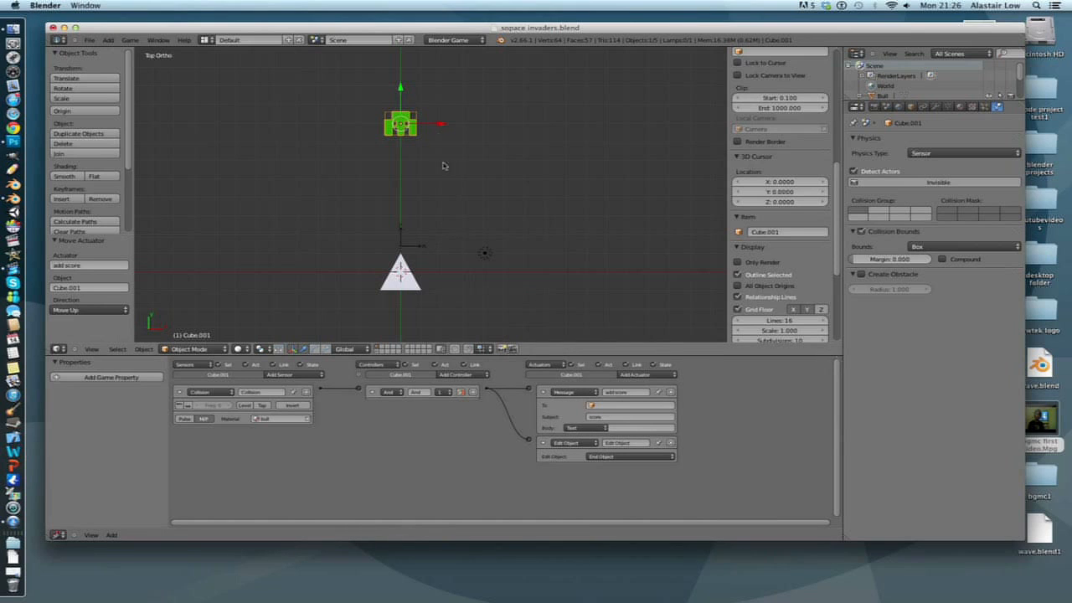
# Look through the camera, select it and add an Always sensor to it
pyautogui.rightClick(411, 272)
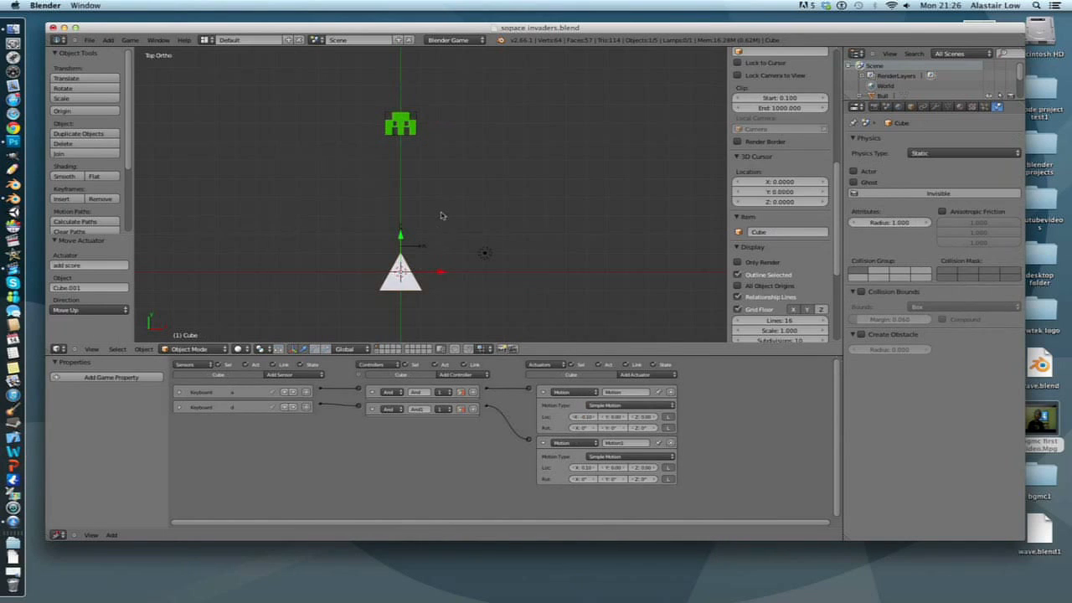
pyautogui.scroll(-5, 441, 215)
pyautogui.press('KP_0')
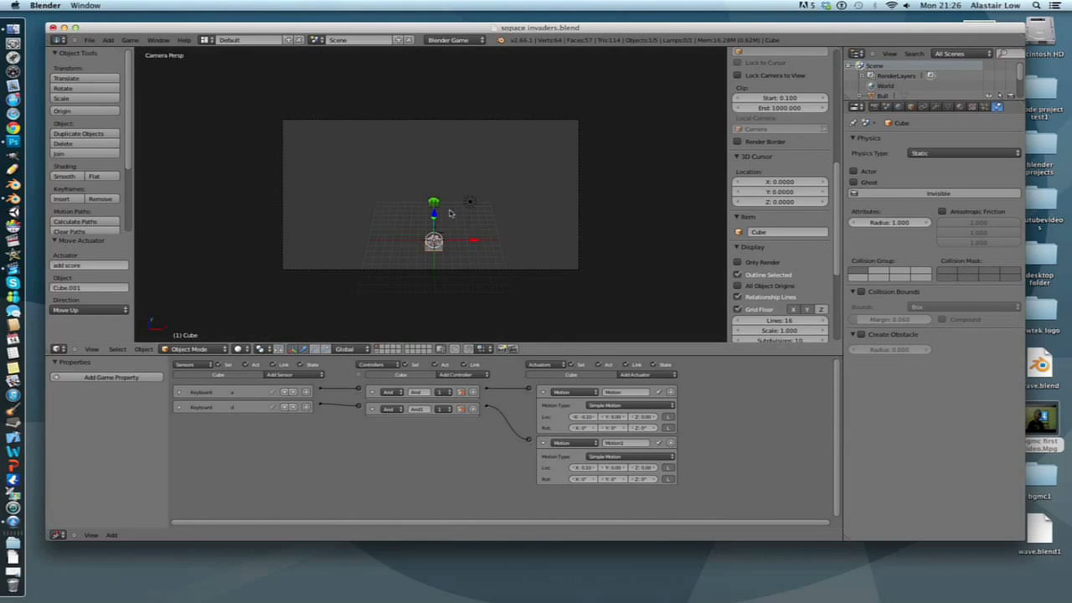
pyautogui.click(317, 39)
pyautogui.rightClick(413, 122)
pyautogui.click(286, 375)
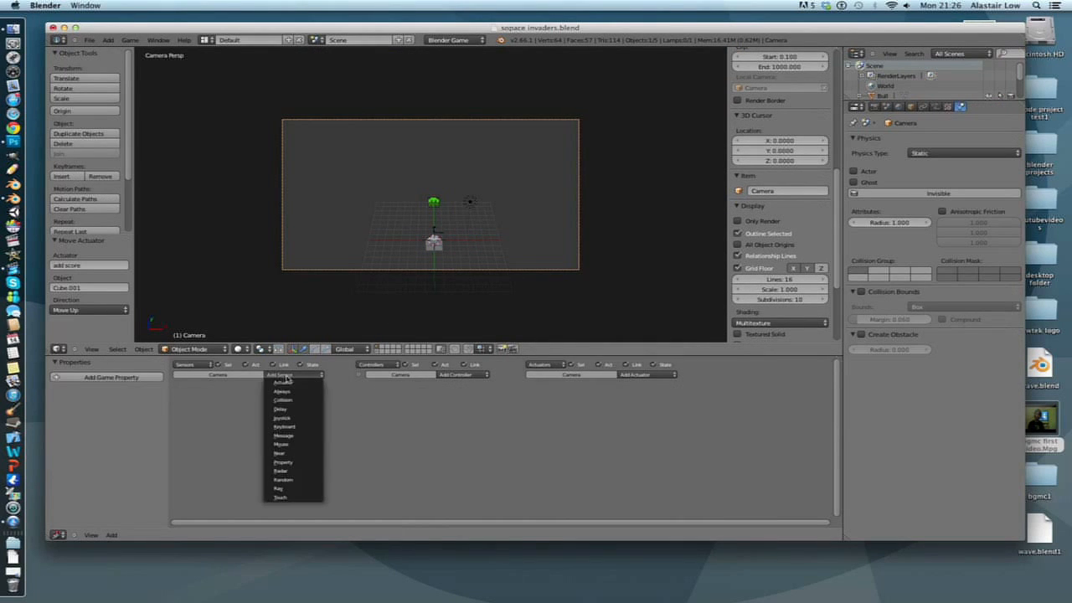
pyautogui.click(282, 391)
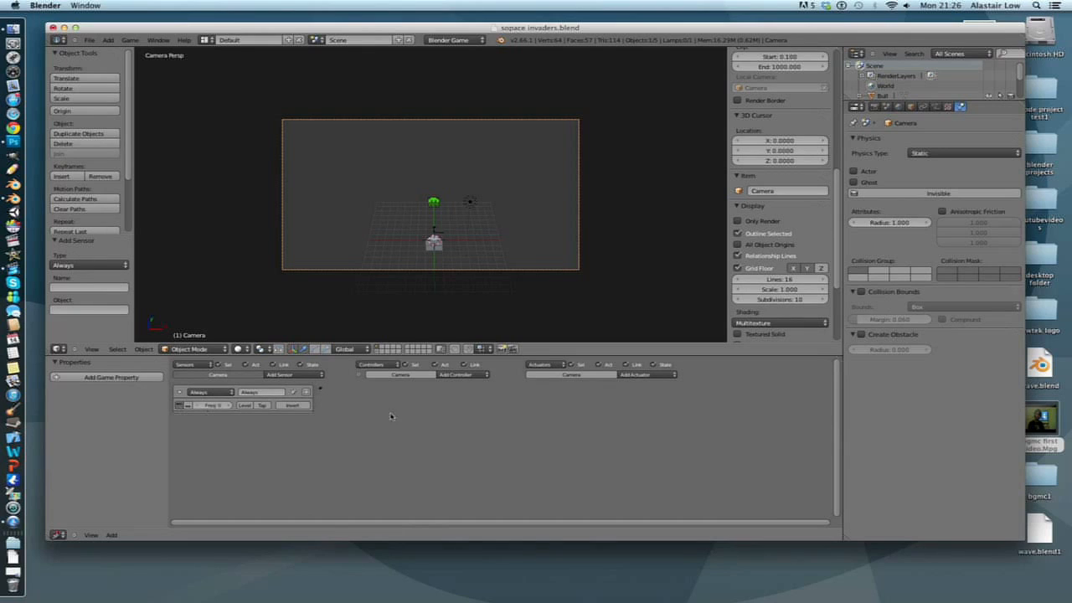
# Add a Scene actuator in Add Overlay Scene mode to the camera and link it to the Always sensor
pyautogui.click(655, 377)
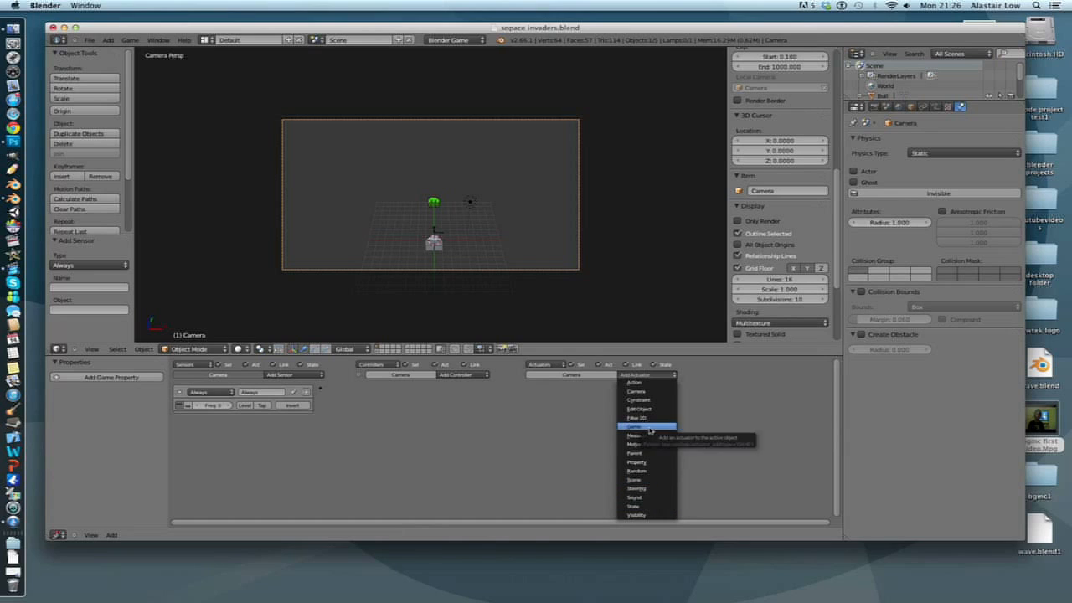
pyautogui.click(637, 479)
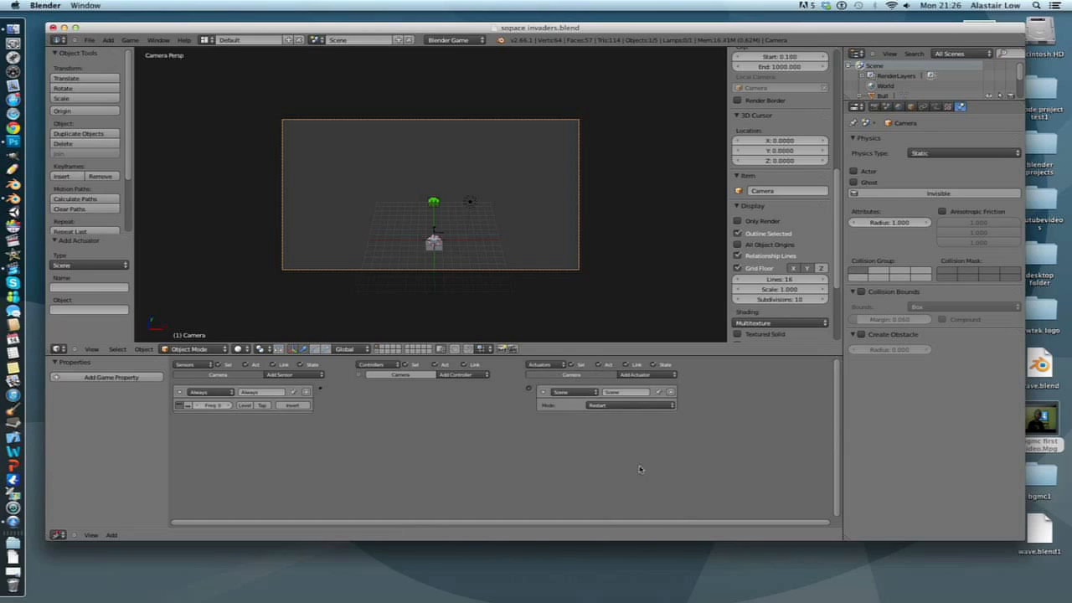
pyautogui.click(623, 407)
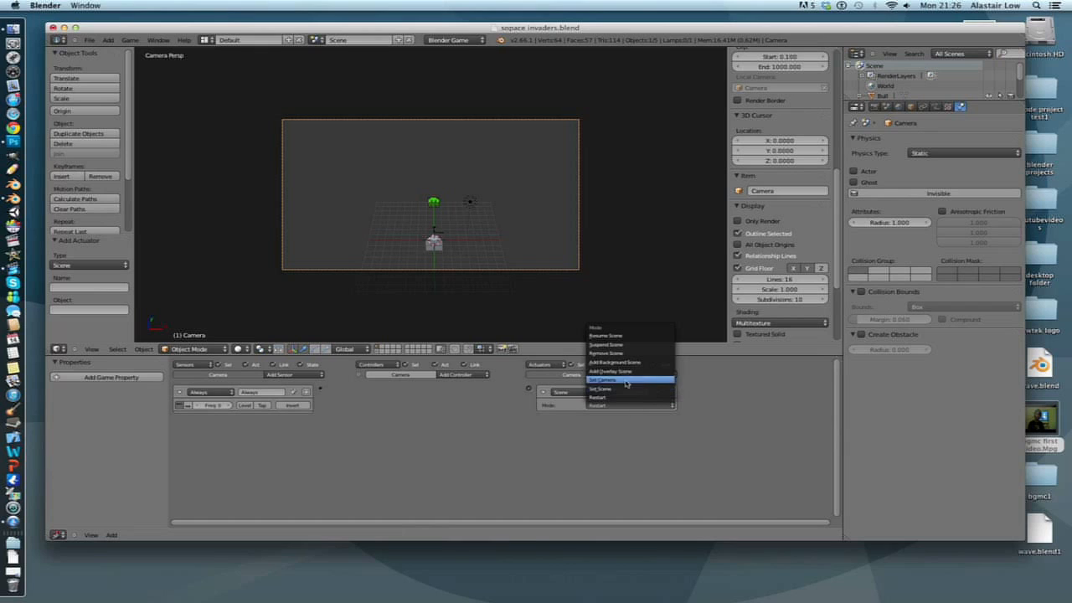
pyautogui.click(627, 372)
pyautogui.moveTo(530, 391); pyautogui.dragTo(320, 389)
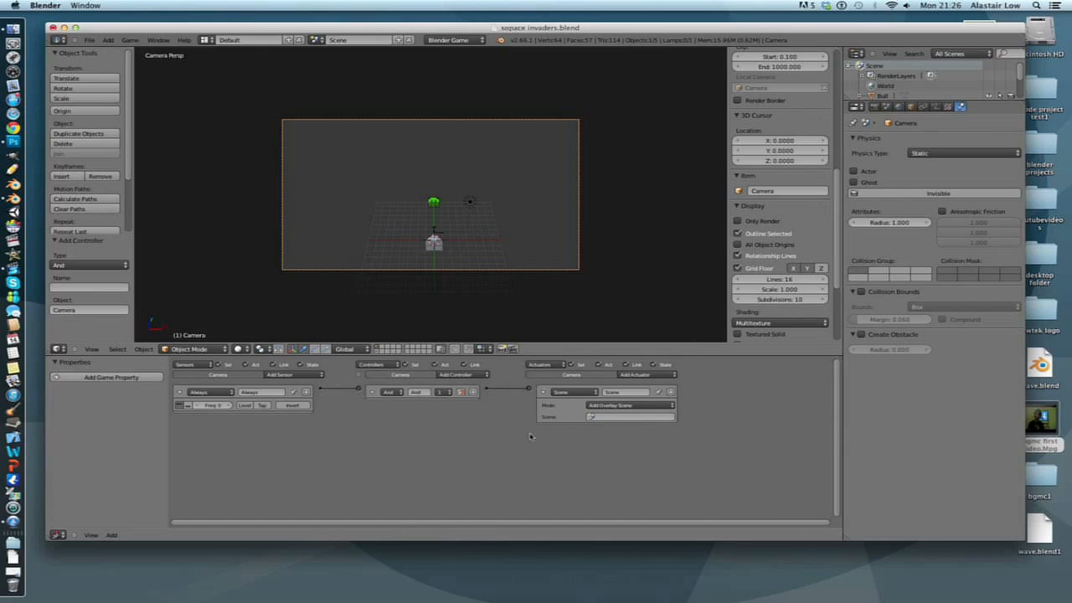
# Create a new empty scene and add a camera to it at the origin
pyautogui.click(399, 40)
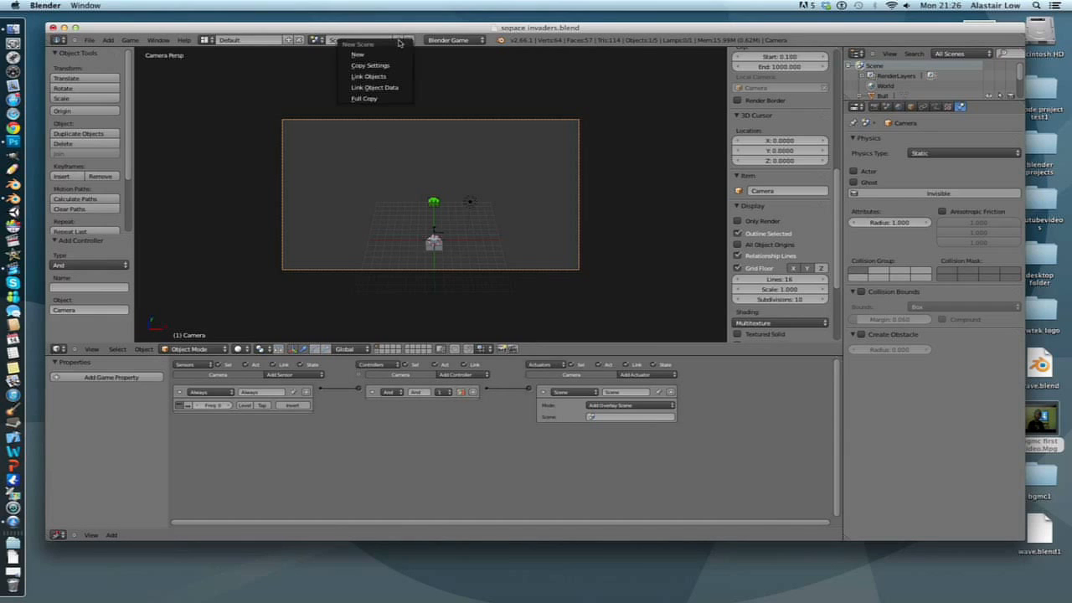
pyautogui.click(389, 54)
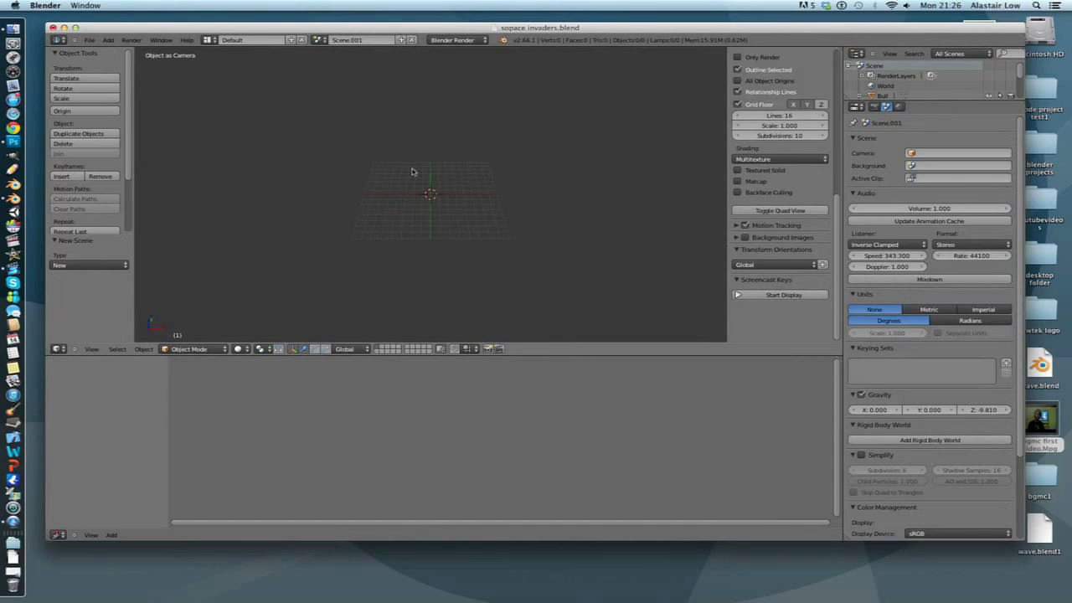
pyautogui.hotkey('shift', 'a')
pyautogui.moveTo(411, 171)
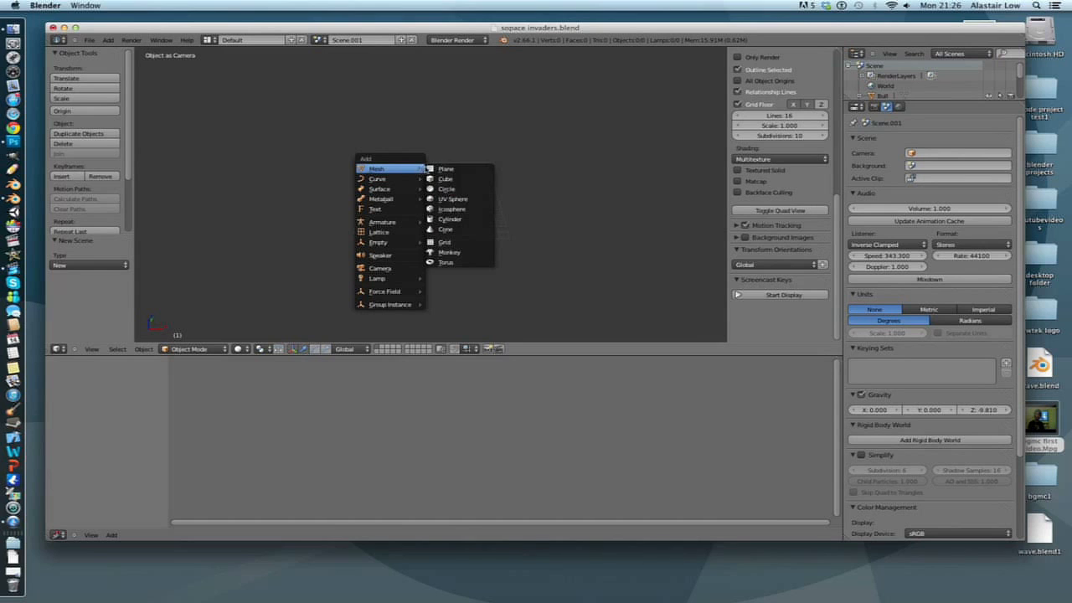
pyautogui.click(399, 269)
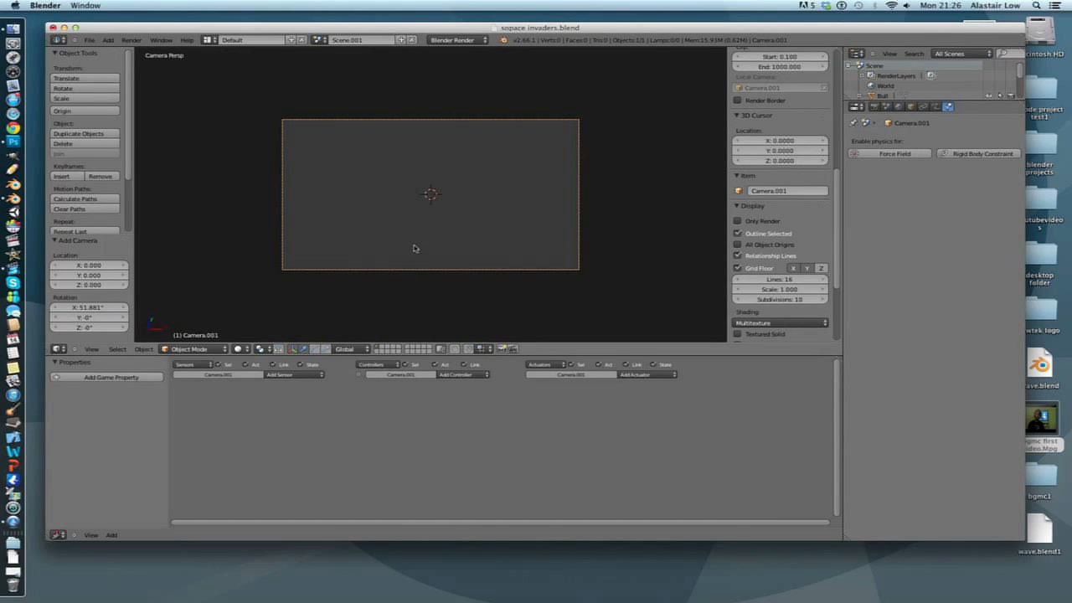
# Add a text object at the origin of the new scene and show it in front view
pyautogui.hotkey('shift', 'a')
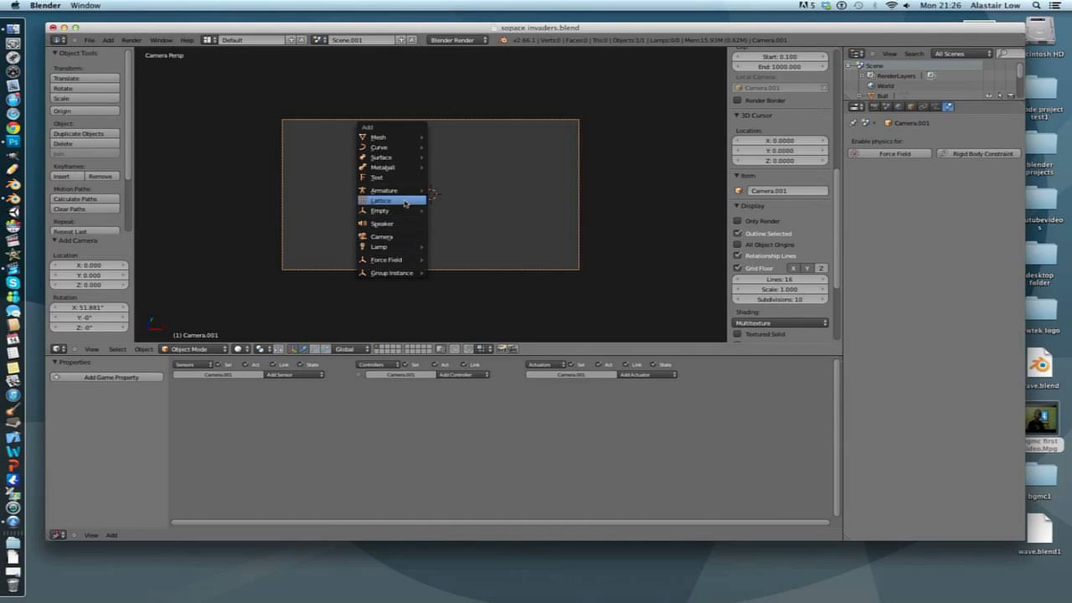
pyautogui.moveTo(403, 140)
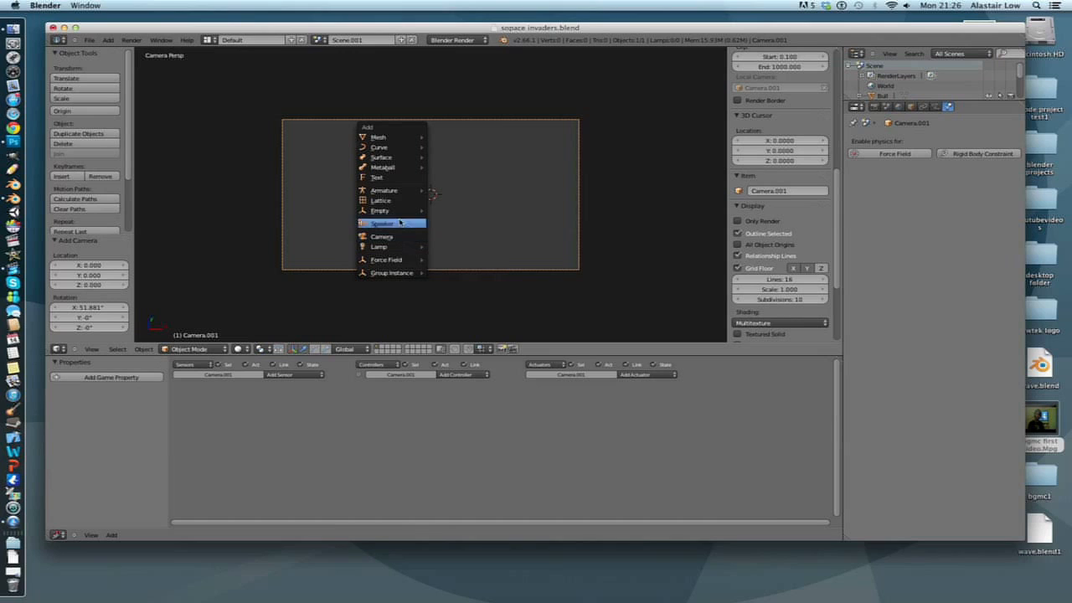
pyautogui.moveTo(402, 215)
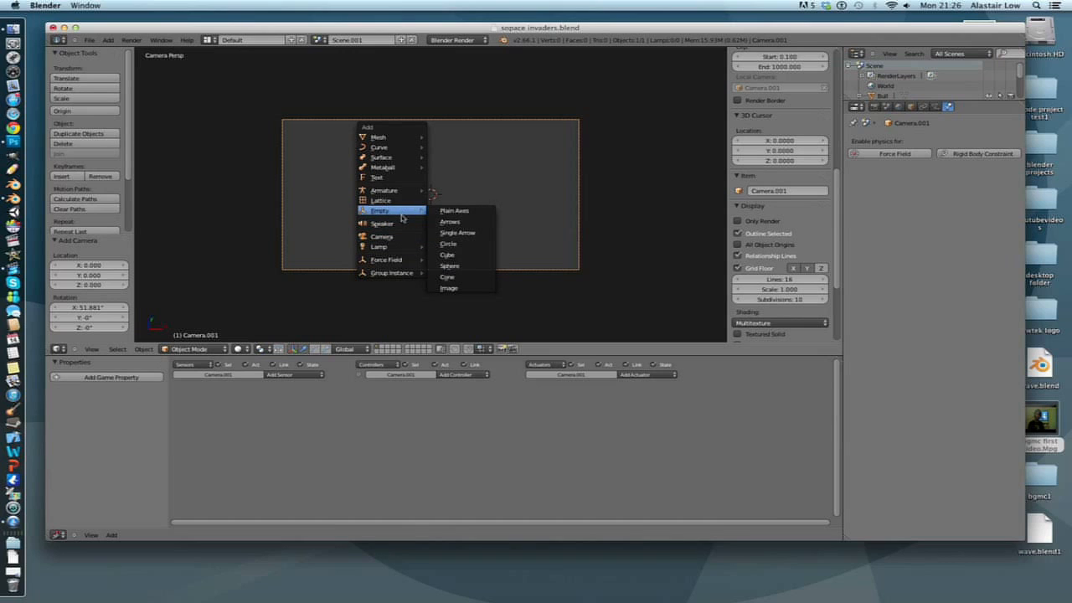
pyautogui.click(399, 179)
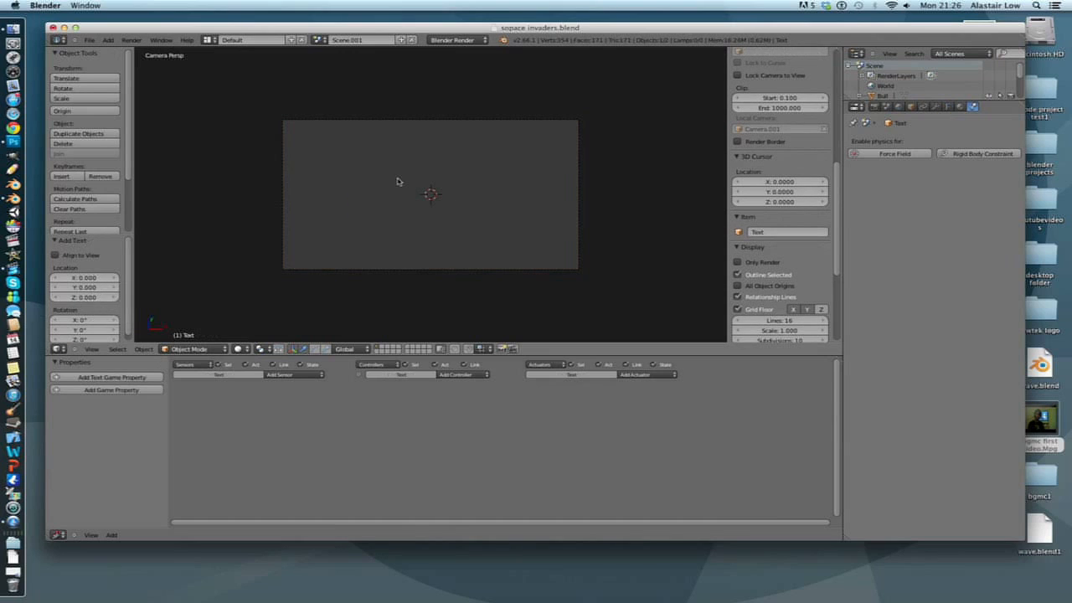
pyautogui.press('KP_1')
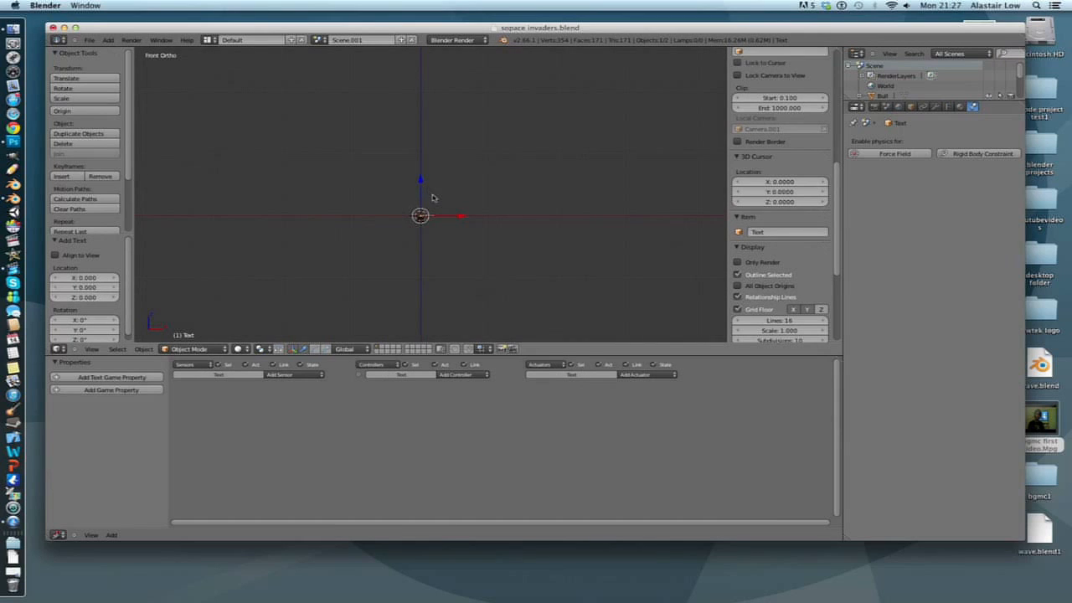
# Move the new scene's camera about 3.2 units up along Z, clear its rotation and look through it
pyautogui.rightClick(422, 224)
pyautogui.press('g')
pyautogui.press('z')
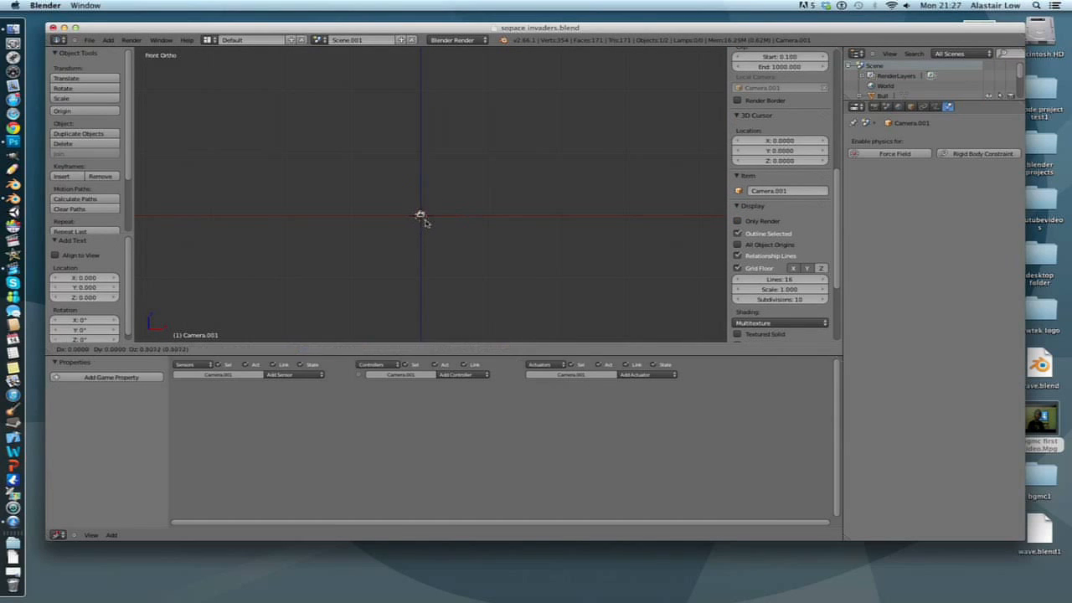
pyautogui.click(425, 209)
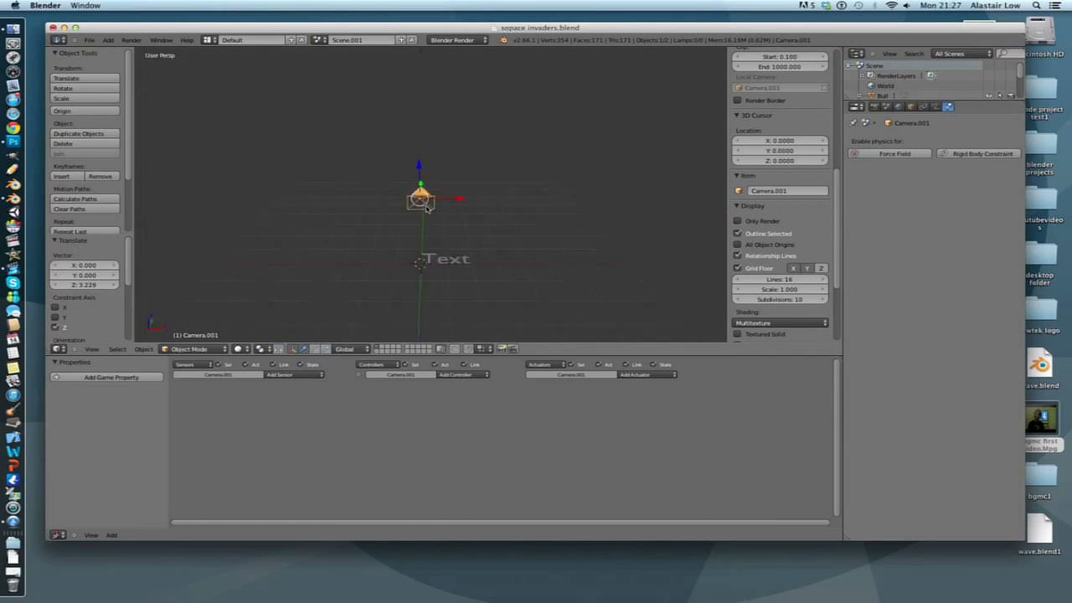
pyautogui.press('KP_0')
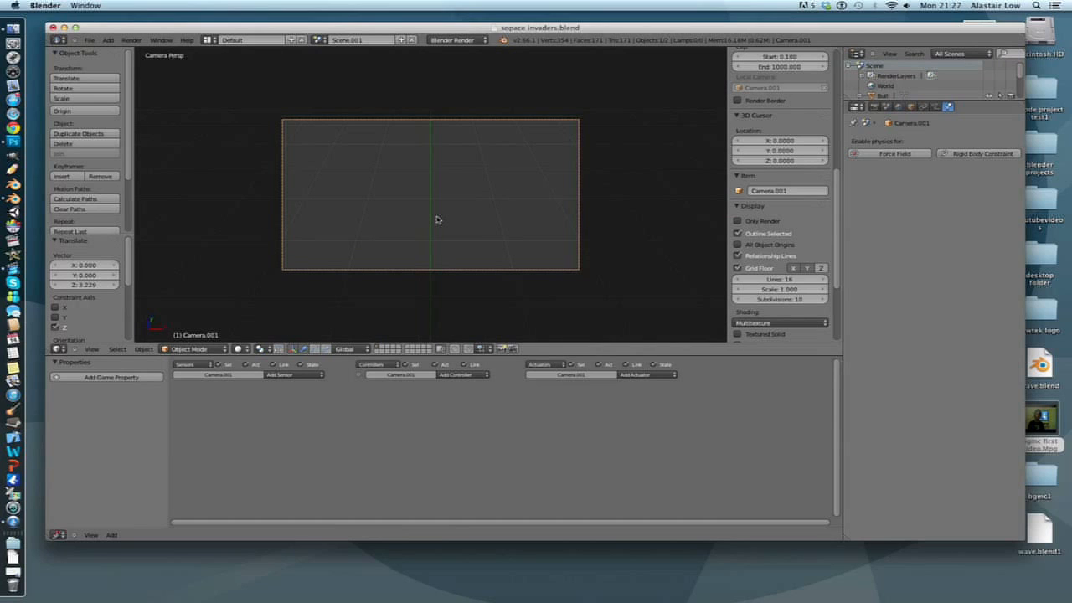
pyautogui.hotkey('alt', 'r')
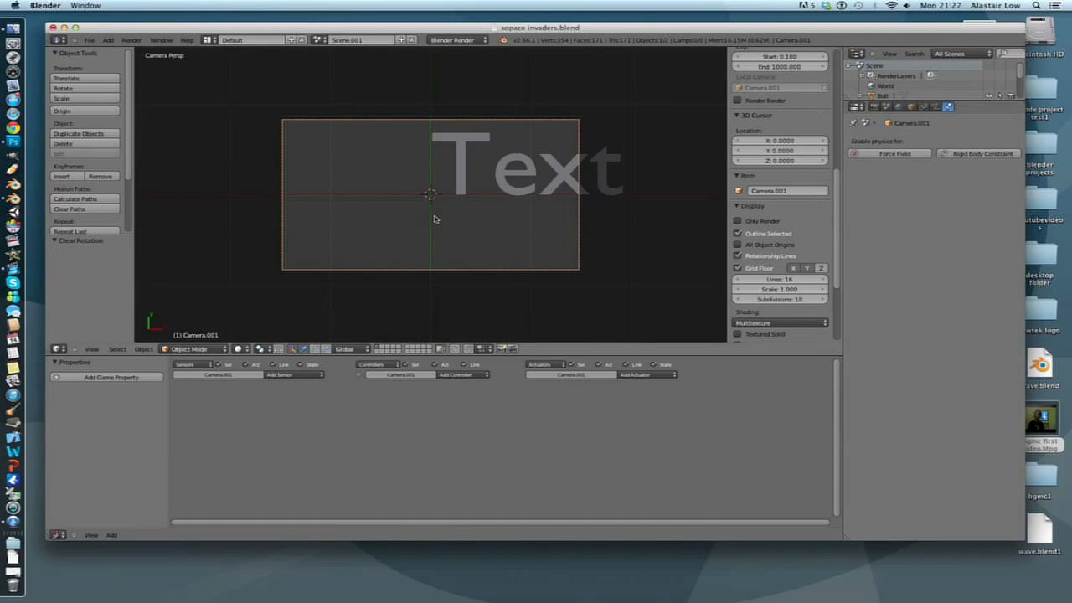
# Move the text about -0.92 in X and -0.2 in Y so it sits within the camera frame
pyautogui.rightClick(493, 177)
pyautogui.press('g')
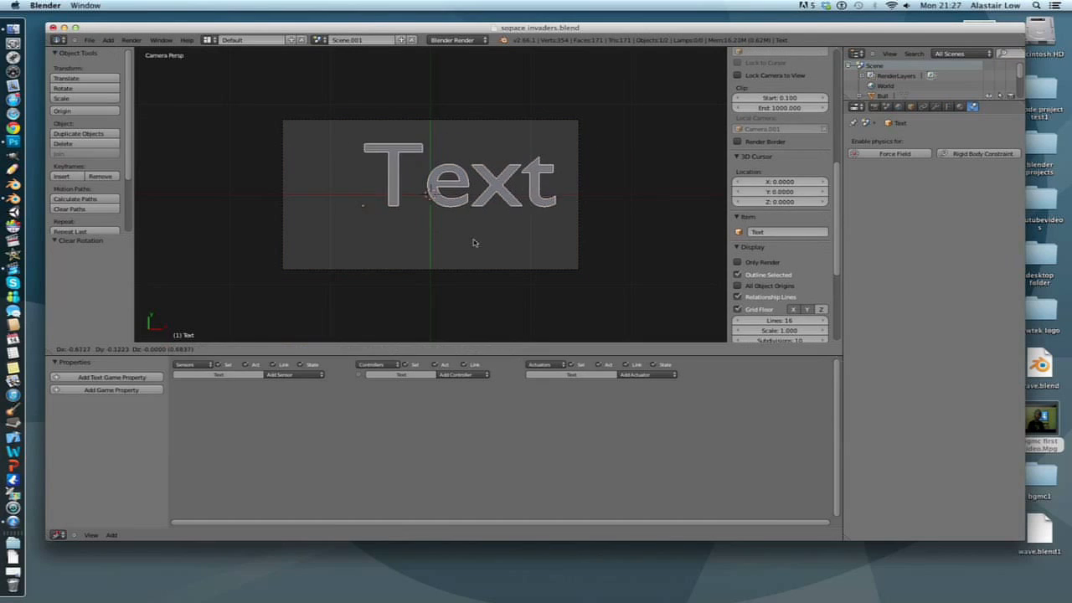
pyautogui.click(451, 248)
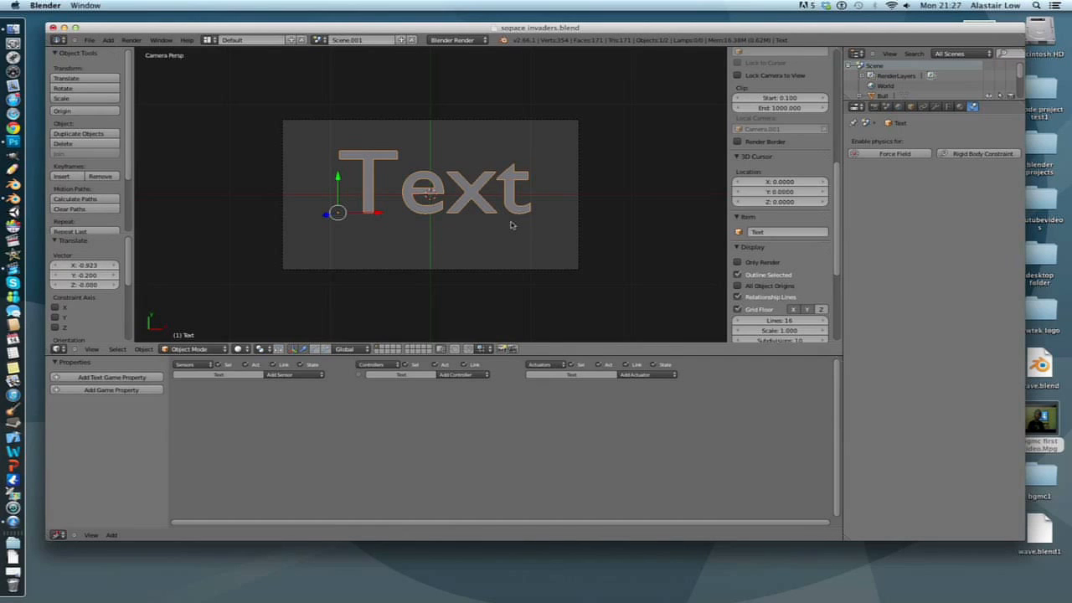
# Try shrinking the text to about a tenth of its size, repositioning it in the camera frame and test-running the scene
pyautogui.press('s')
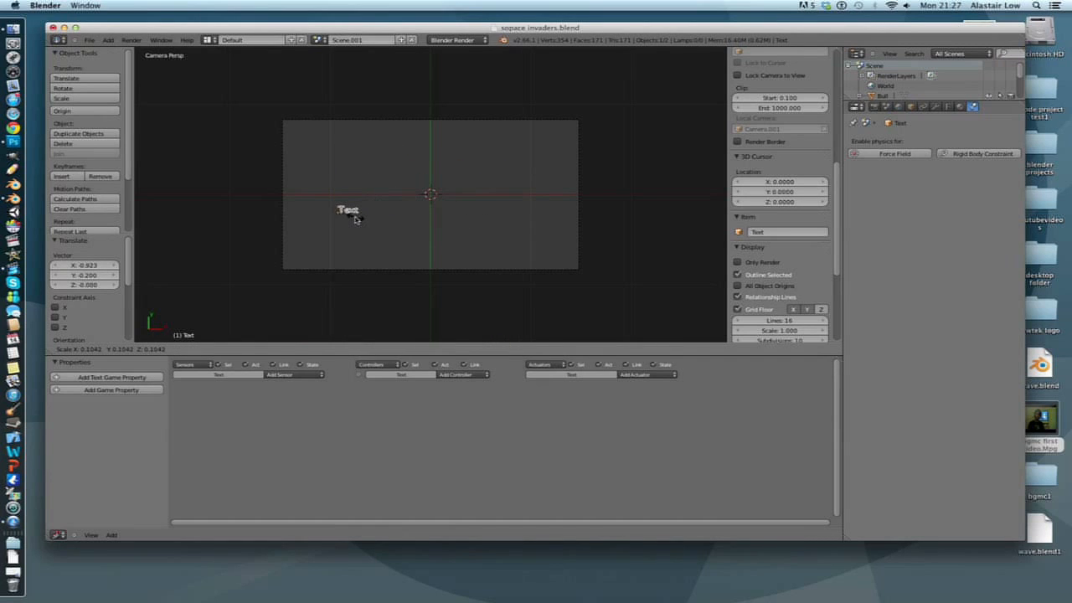
pyautogui.click(355, 219)
pyautogui.press('KP_1')
pyautogui.press('g')
pyautogui.click(422, 239)
pyautogui.press('KP_0')
pyautogui.press('g')
pyautogui.click(377, 195)
pyautogui.press('p')
pyautogui.press('Escape')
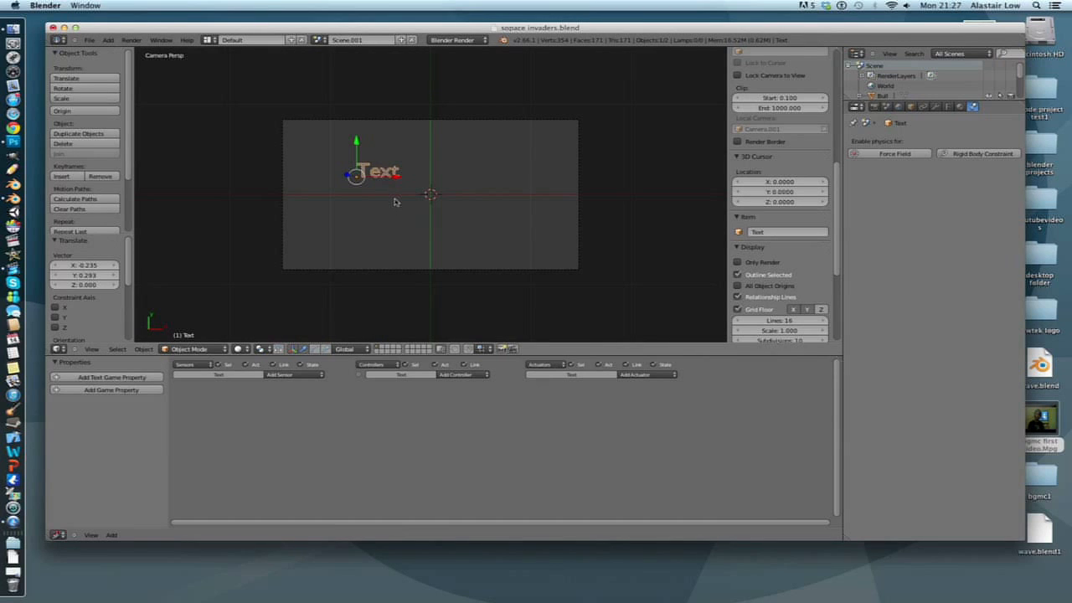
# Clear the text's scale, shift it about -0.67 in X and -0.34 in Y, and lower it about 3.55 units along Z
pyautogui.hotkey('alt', 's')
pyautogui.press('g')
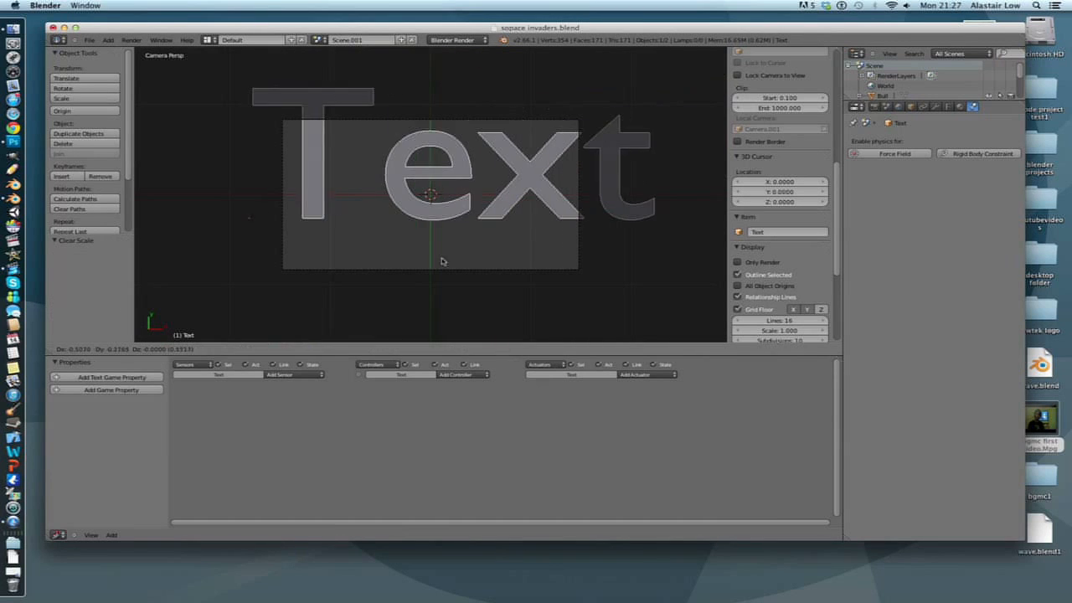
pyautogui.click(415, 282)
pyautogui.press('F1')
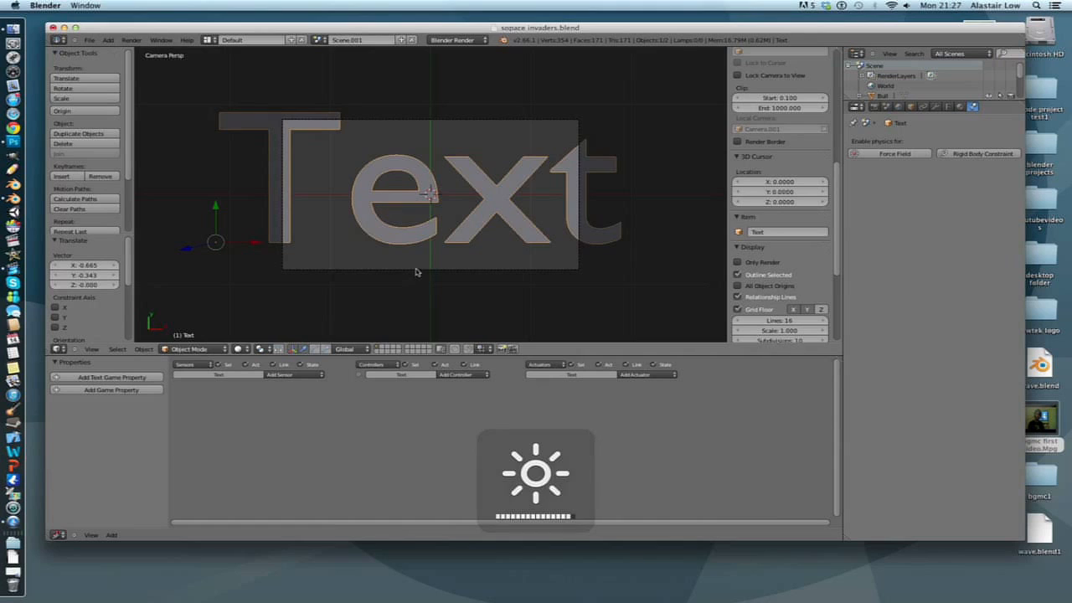
pyautogui.press('KP_7')
pyautogui.press('KP_1')
pyautogui.press('g')
pyautogui.press('z')
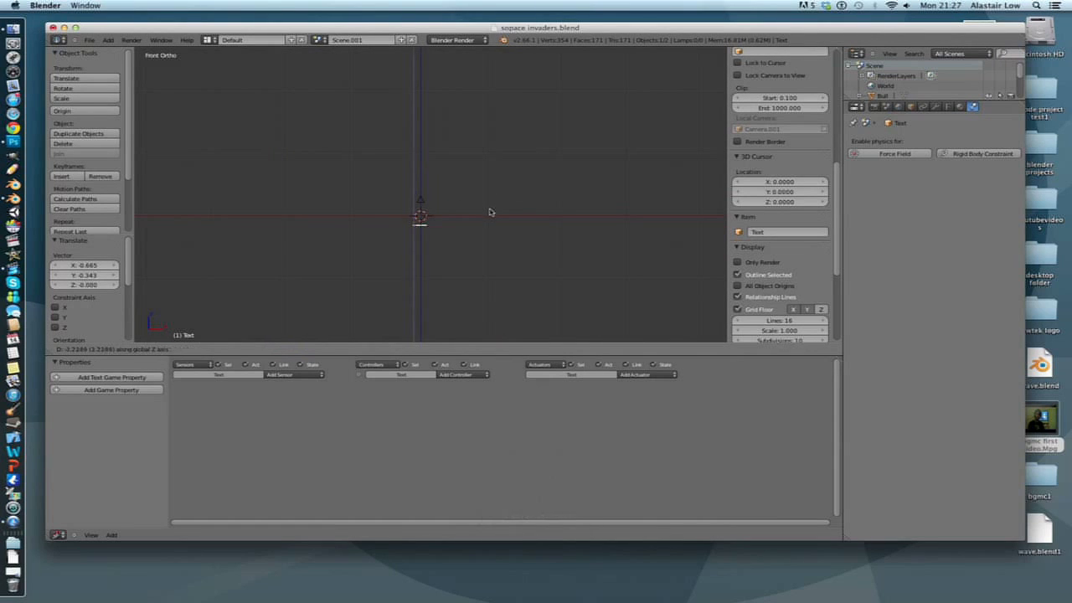
pyautogui.click(490, 210)
pyautogui.press('KP_0')
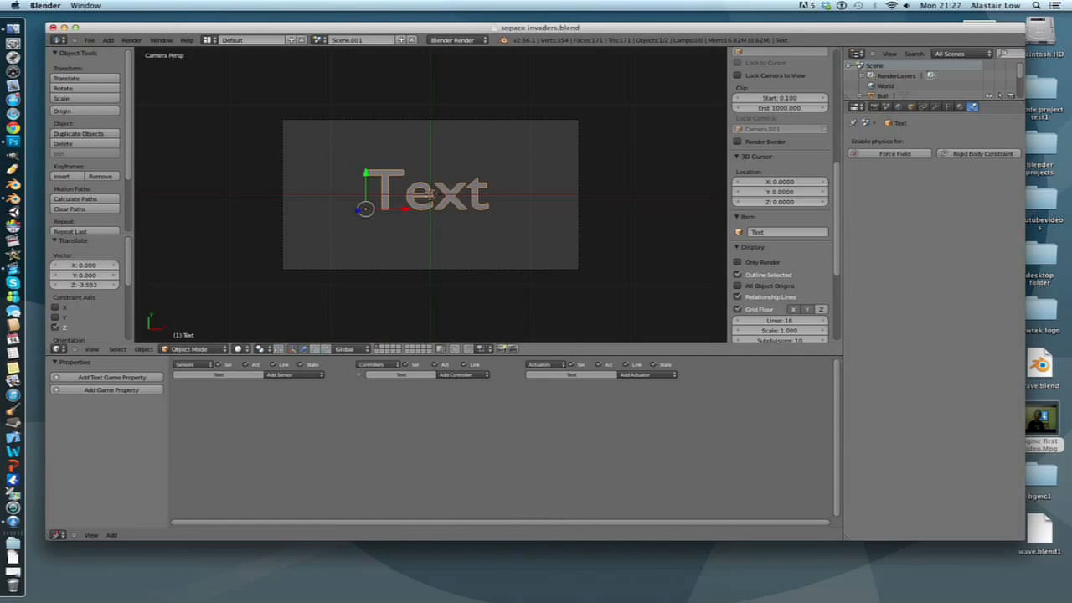
# Test-run the scene briefly, then move the text about -0.6 in X and 0.62 in Y within the camera frame
pyautogui.press('p')
pyautogui.press('Escape')
pyautogui.press('g')
pyautogui.click(496, 182)
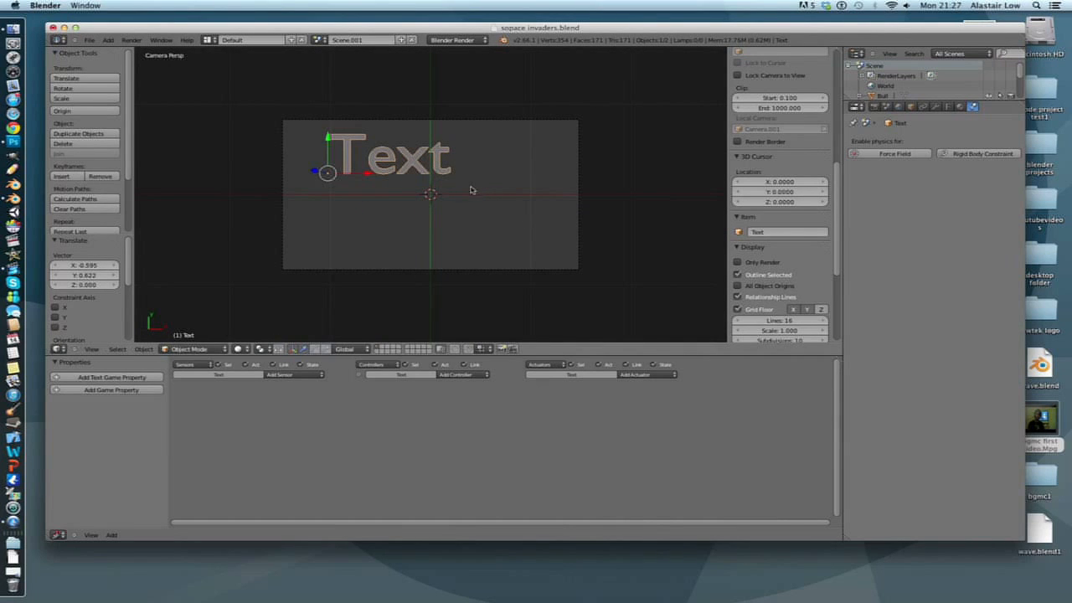
# Replace the text object's content with "SCORE:" and return to Object Mode
pyautogui.press('Tab')
pyautogui.press('BackSpace')
pyautogui.press('BackSpace')
pyautogui.press('BackSpace')
pyautogui.press('BackSpace')
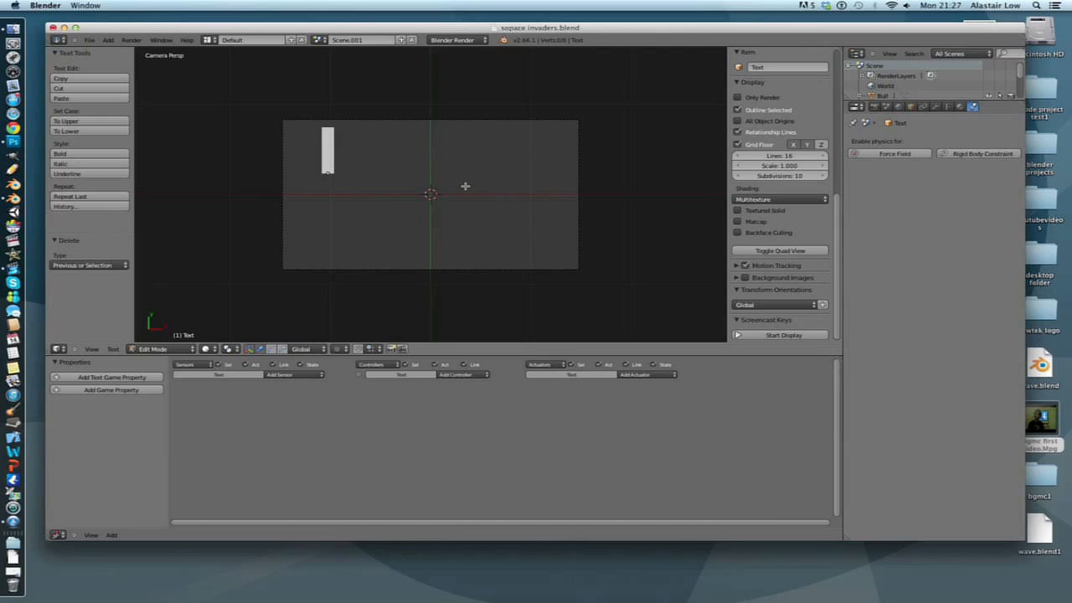
pyautogui.write('S')
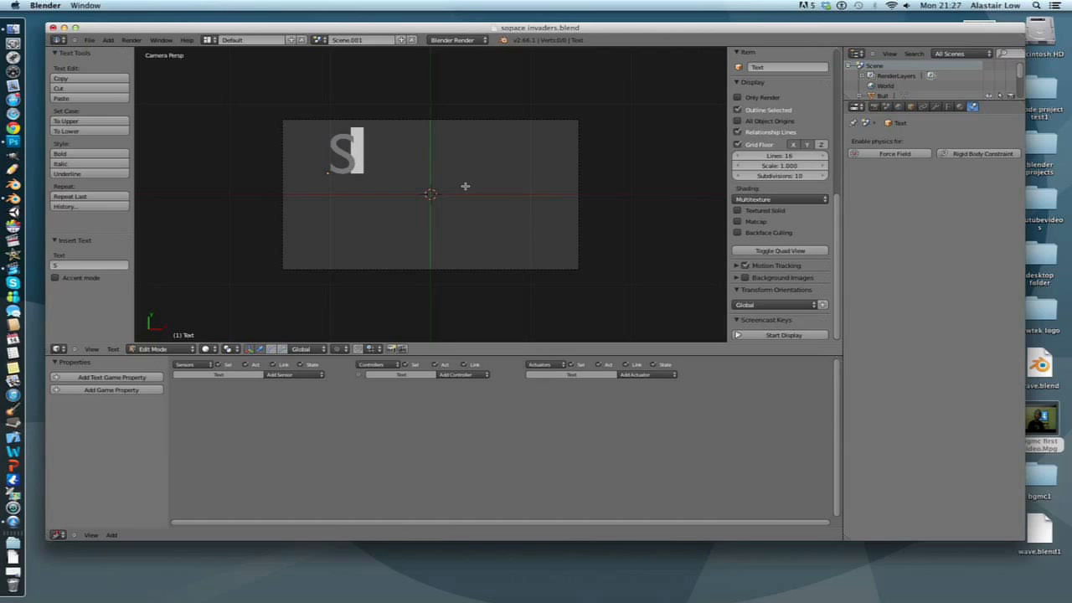
pyautogui.write('COR')
pyautogui.press('BackSpace')
pyautogui.write('CORE')
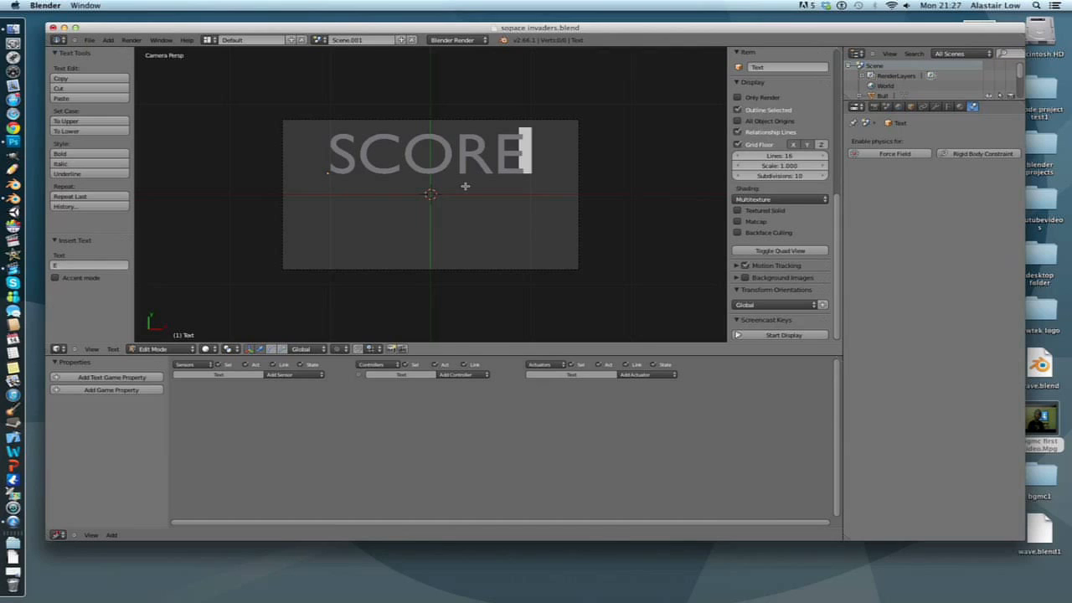
pyautogui.write(':')
pyautogui.press('Return')
pyautogui.press('BackSpace')
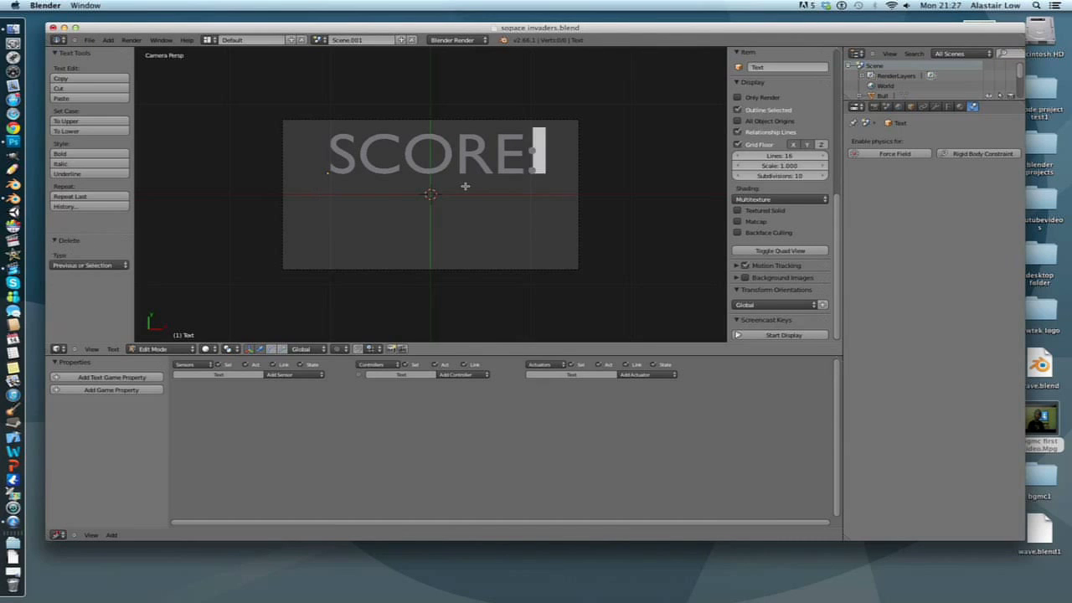
pyautogui.press('Tab')
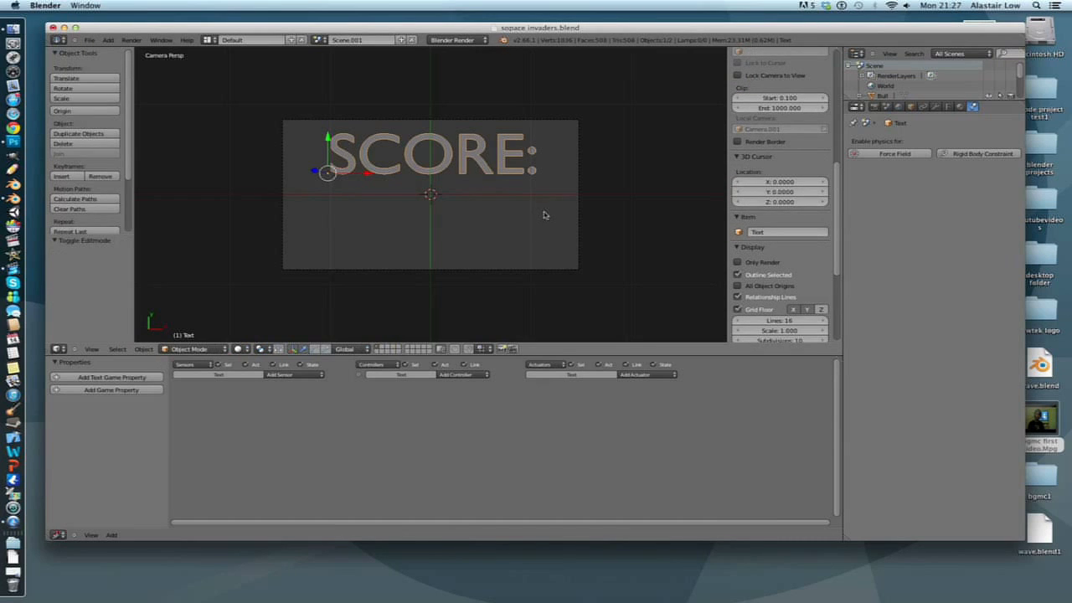
# Lower the SCORE: text about 9 units along Z and move it about -2.12 in X and 2.31 in Y to the camera frame's upper edge
pyautogui.press('KP_1')
pyautogui.press('g')
pyautogui.press('z')
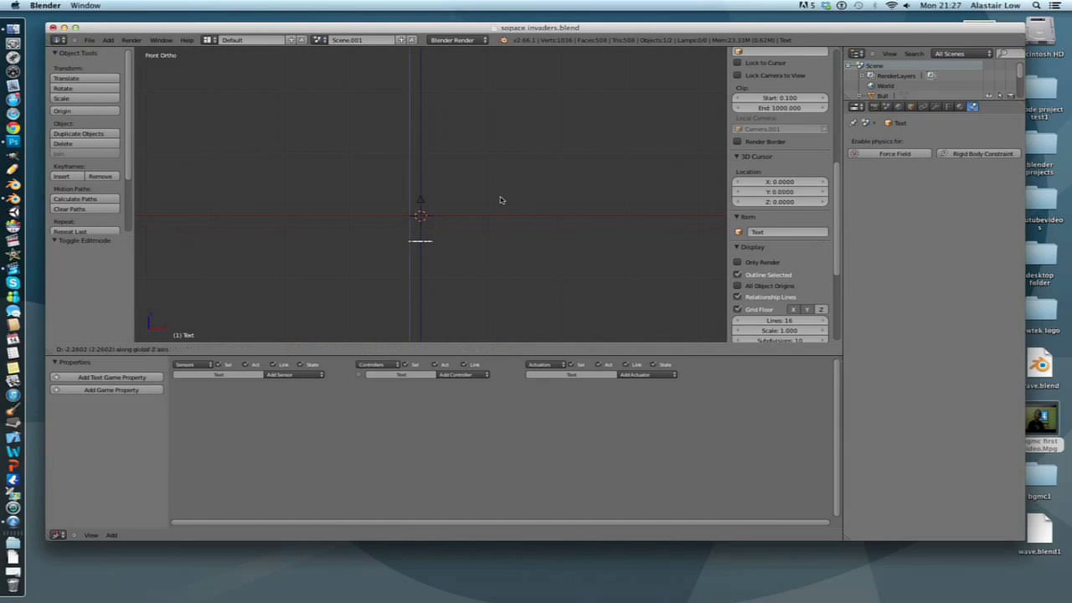
pyautogui.click(495, 239)
pyautogui.press('KP_0')
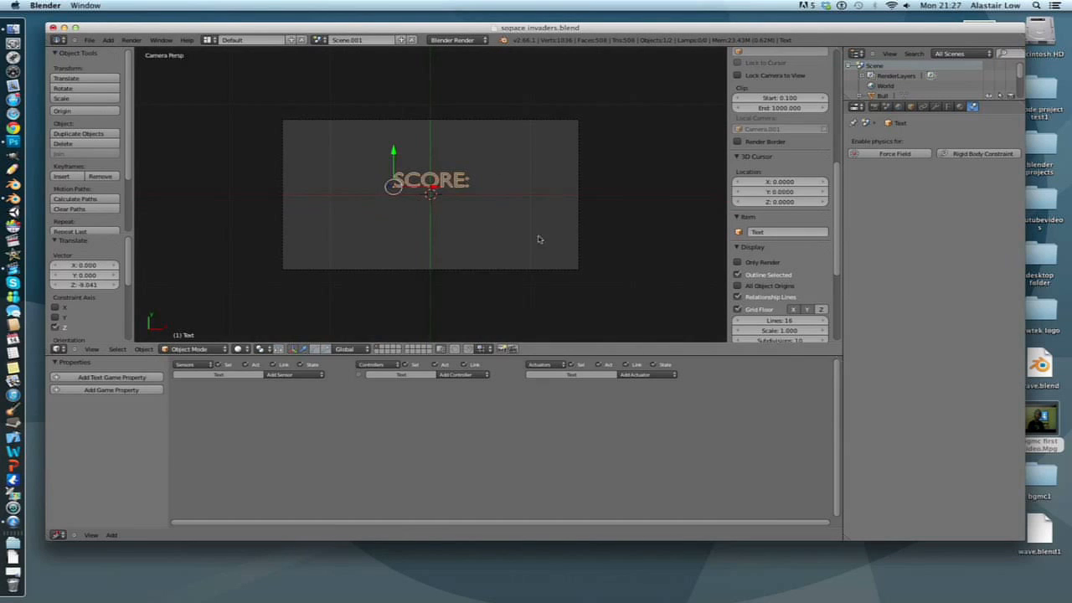
pyautogui.press('g')
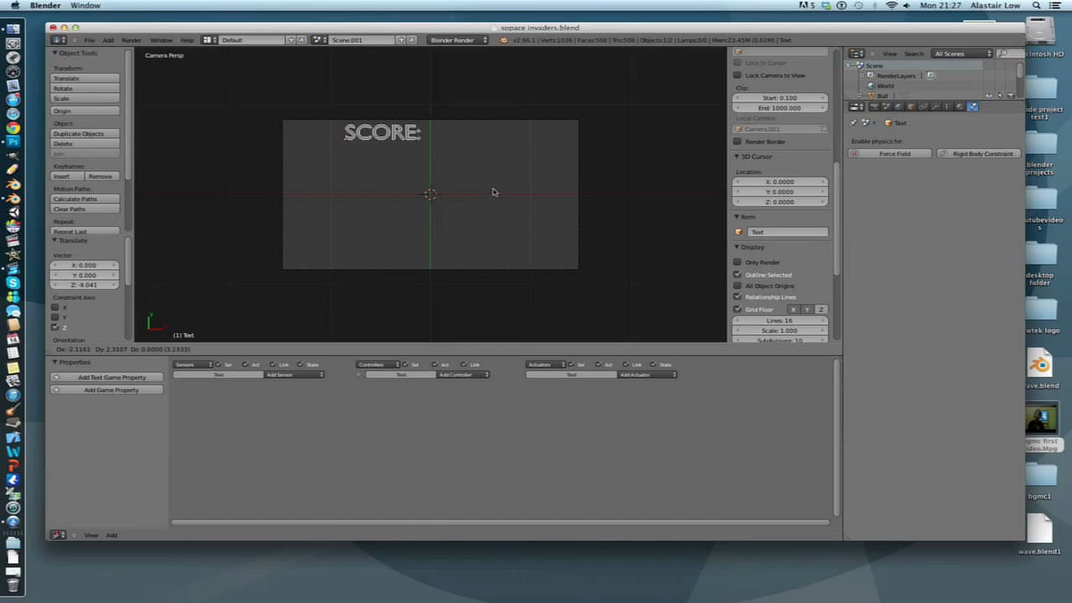
pyautogui.click(492, 192)
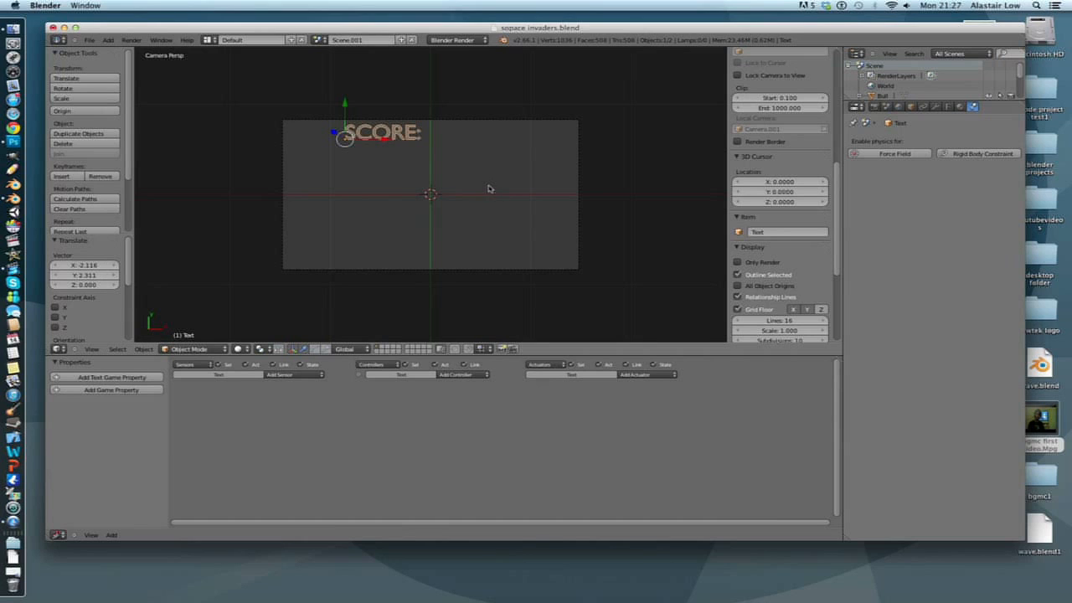
# Duplicate the SCORE: text about 3.5 units along X and give the copy a text game property of type Integer
pyautogui.hotkey('shift', 'd')
pyautogui.press('x')
pyautogui.click(571, 189)
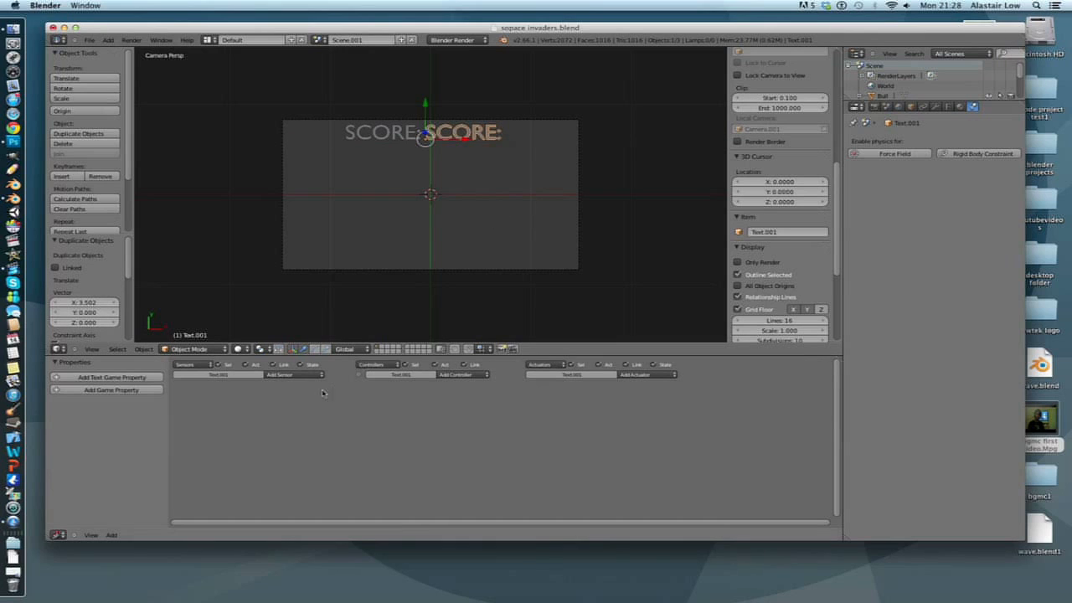
pyautogui.click(135, 378)
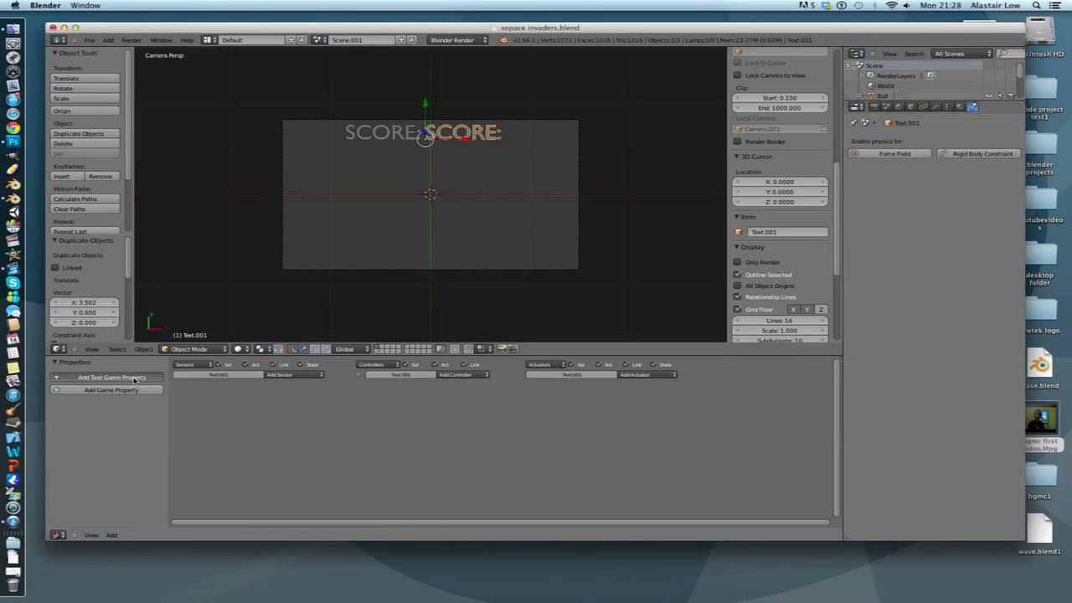
pyautogui.click(106, 389)
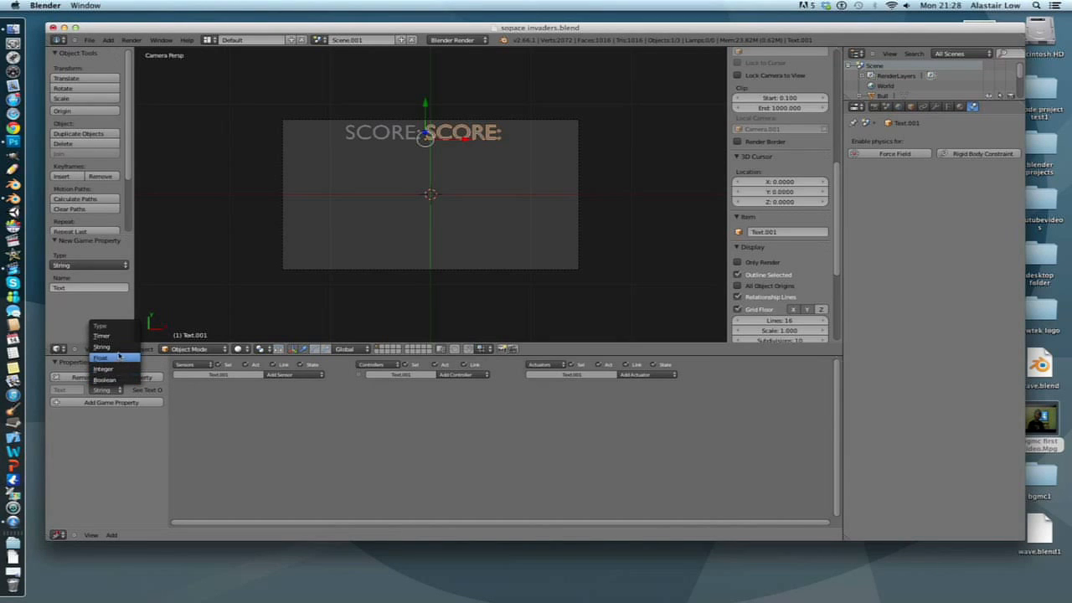
pyautogui.click(114, 370)
# Add a Message sensor with the subject "bull" to the duplicated text
pyautogui.click(299, 375)
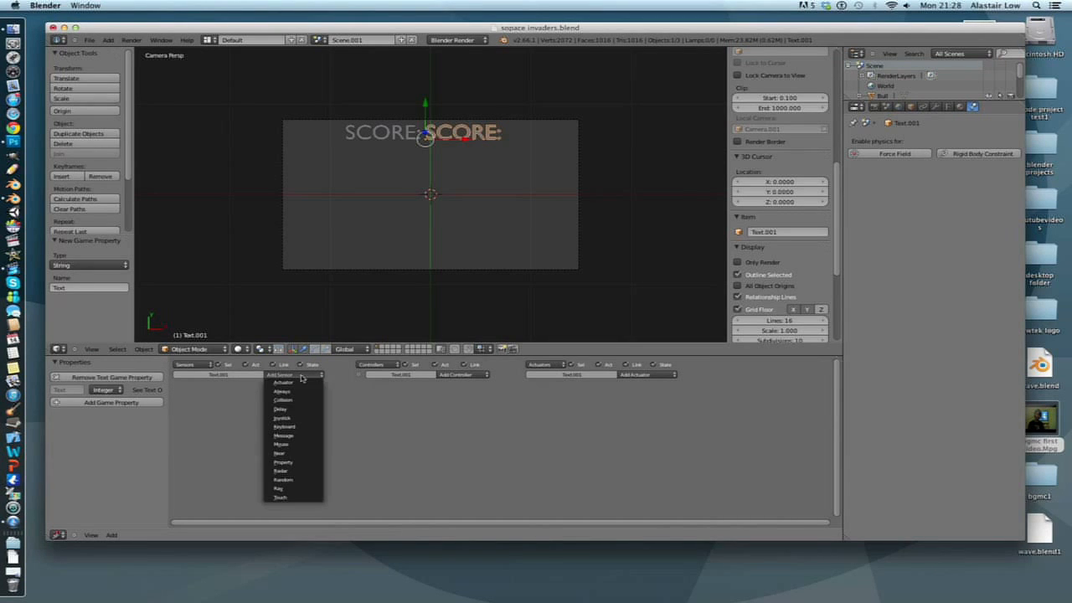
pyautogui.click(293, 437)
pyautogui.click(252, 419)
pyautogui.write('bull')
pyautogui.press('Return')
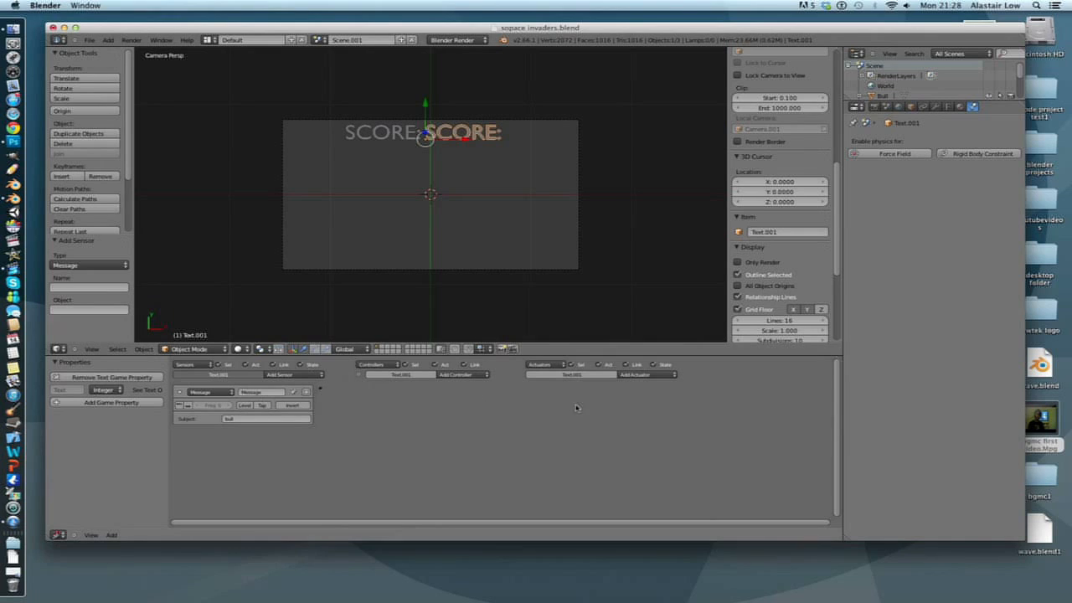
# Add a Property actuator in Add mode for the Text property with value 100 and link it to the Message sensor
pyautogui.click(637, 375)
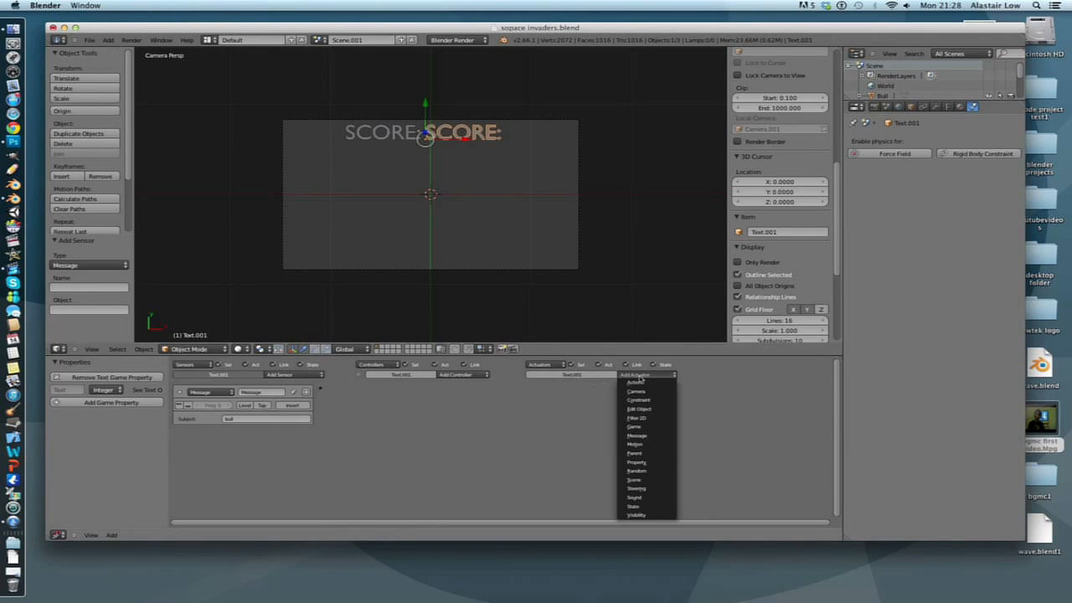
pyautogui.click(648, 463)
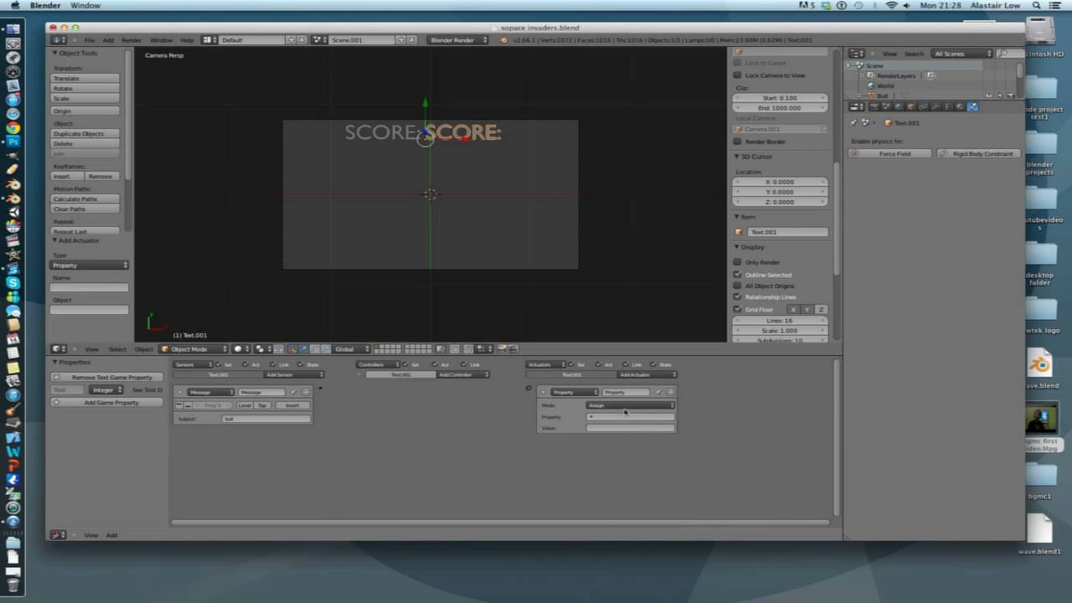
pyautogui.click(615, 406)
pyautogui.click(604, 406)
pyautogui.click(603, 388)
pyautogui.click(601, 419)
pyautogui.click(596, 428)
pyautogui.press('Return')
pyautogui.moveTo(529, 390); pyautogui.dragTo(320, 389)
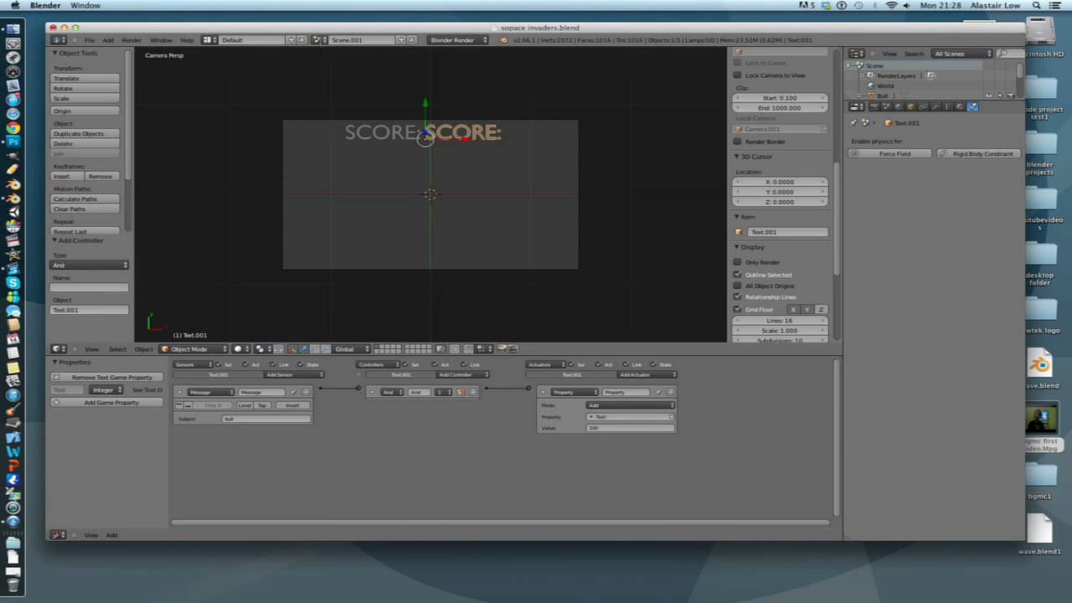
# Switch back to the main game scene and test-run the game
pyautogui.click(321, 40)
pyautogui.click(328, 56)
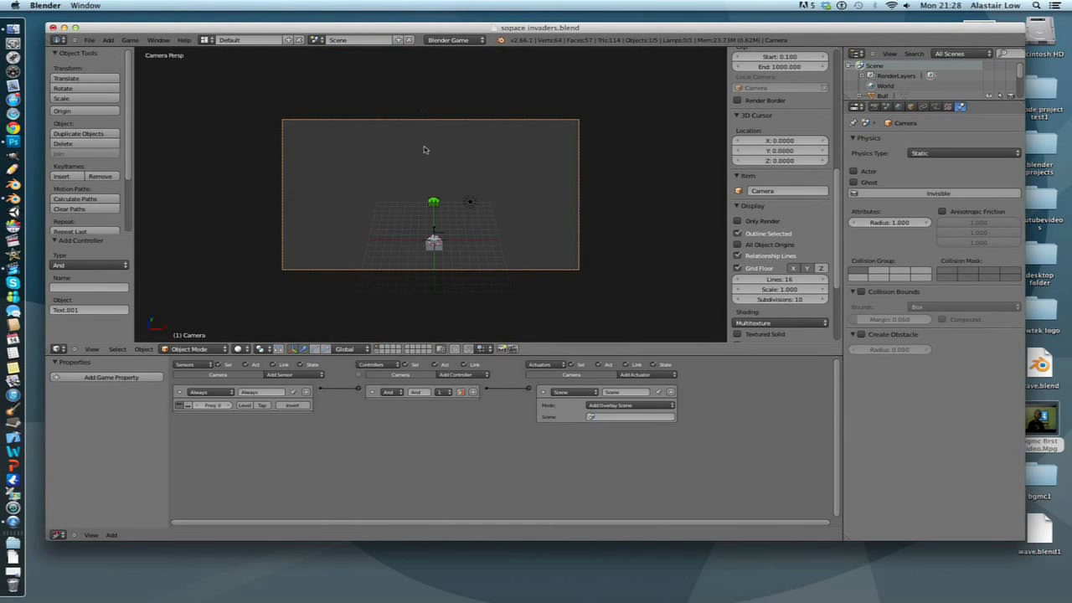
pyautogui.press('p')
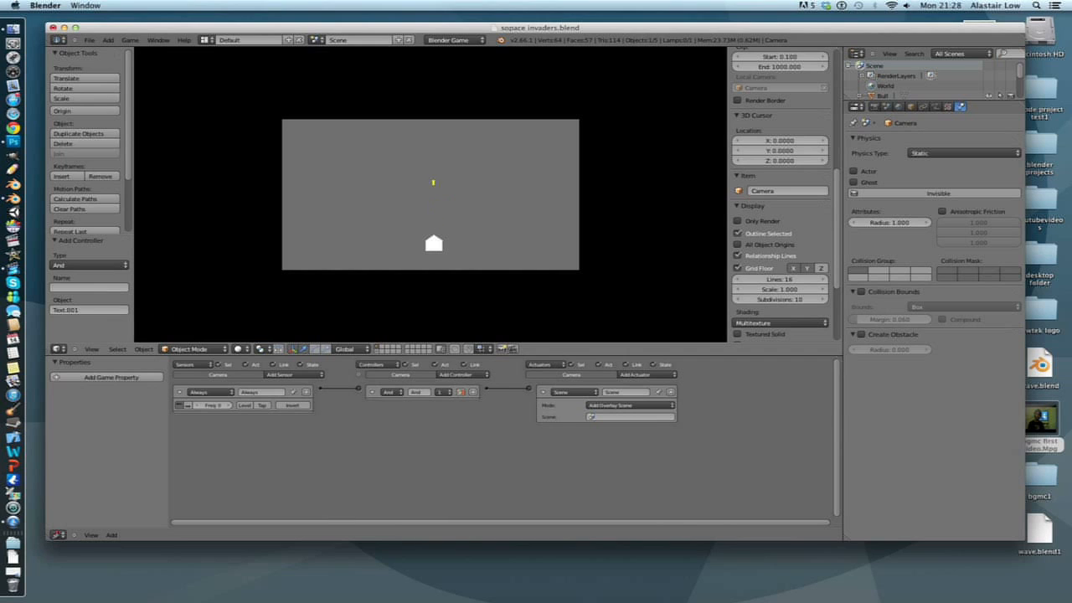
pyautogui.press('Escape')
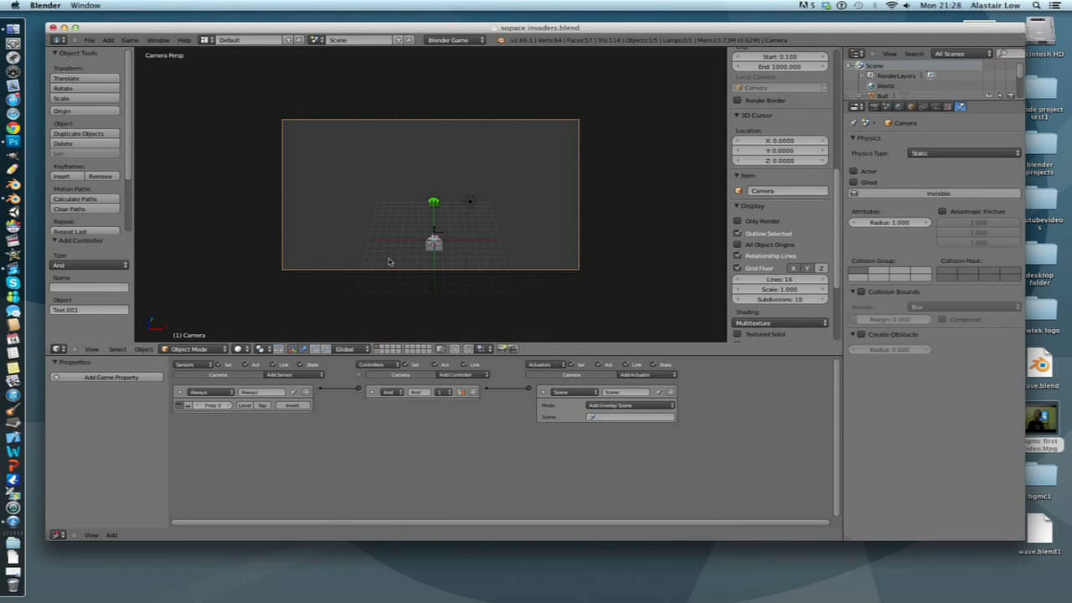
# Set the camera's Add Overlay Scene actuator to Scene.001, and rename that overlay scene to "hud"
pyautogui.click(600, 417)
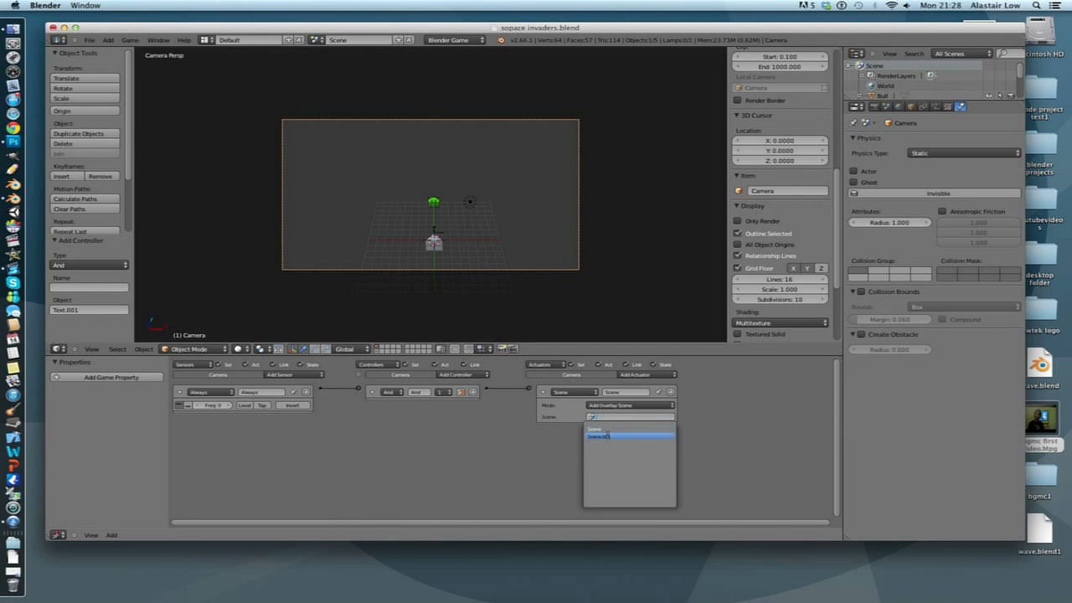
pyautogui.click(598, 436)
pyautogui.click(344, 40)
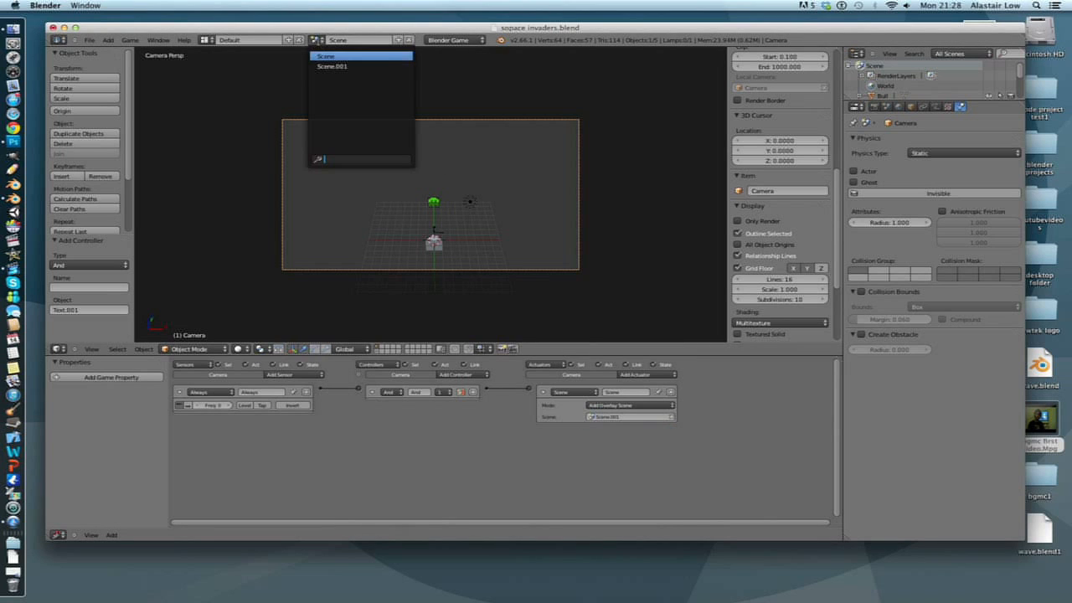
pyautogui.click(345, 66)
pyautogui.doubleClick(343, 39)
pyautogui.write('hud')
pyautogui.press('Return')
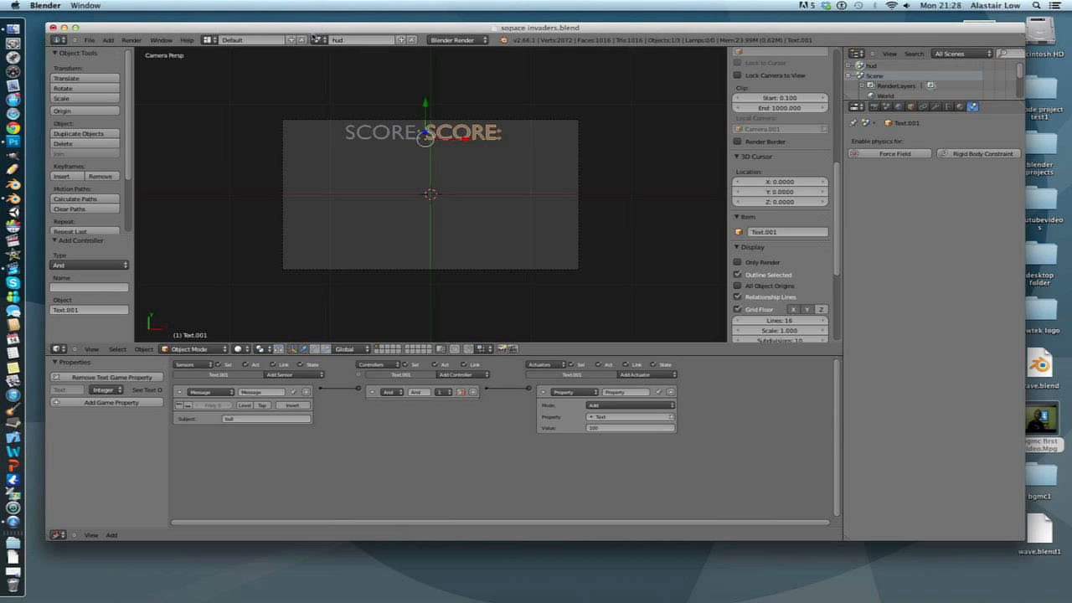
# Return to the main game scene and test-run the game with the hud overlay
pyautogui.click(318, 39)
pyautogui.click(333, 68)
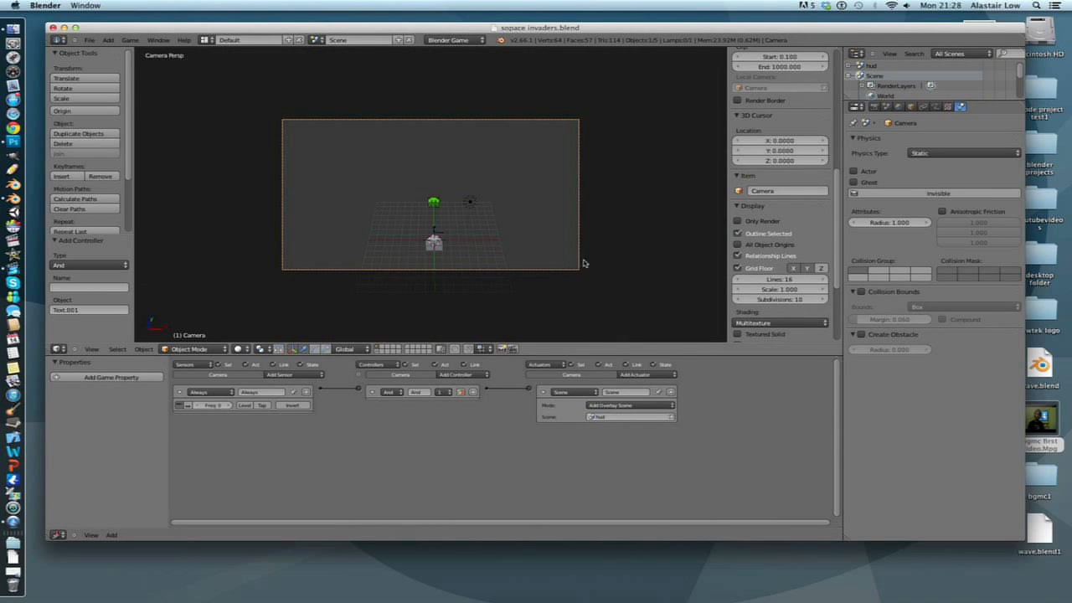
pyautogui.press('p')
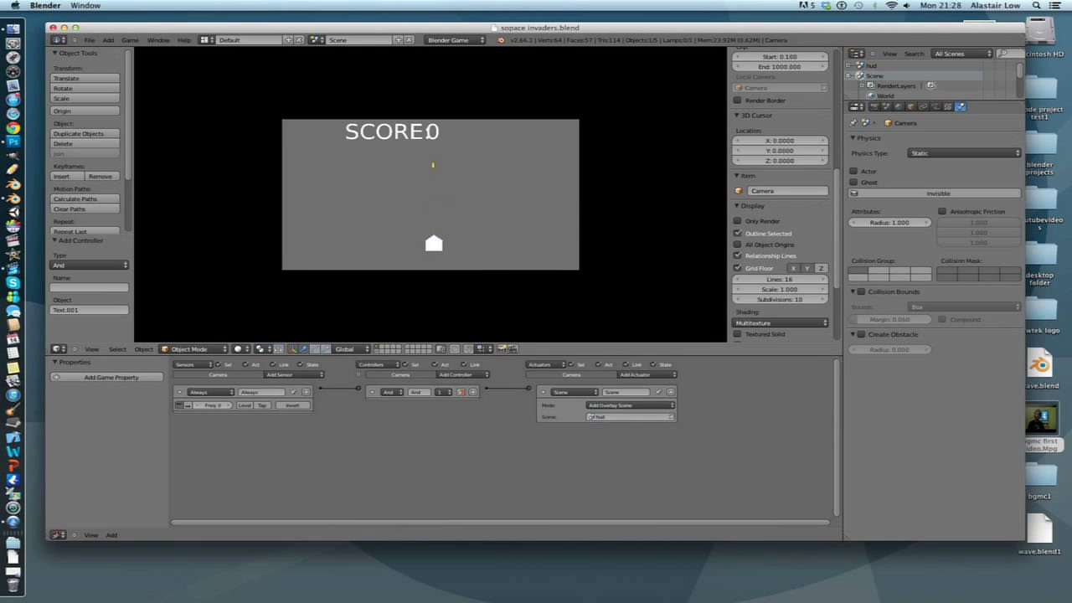
pyautogui.press('Escape')
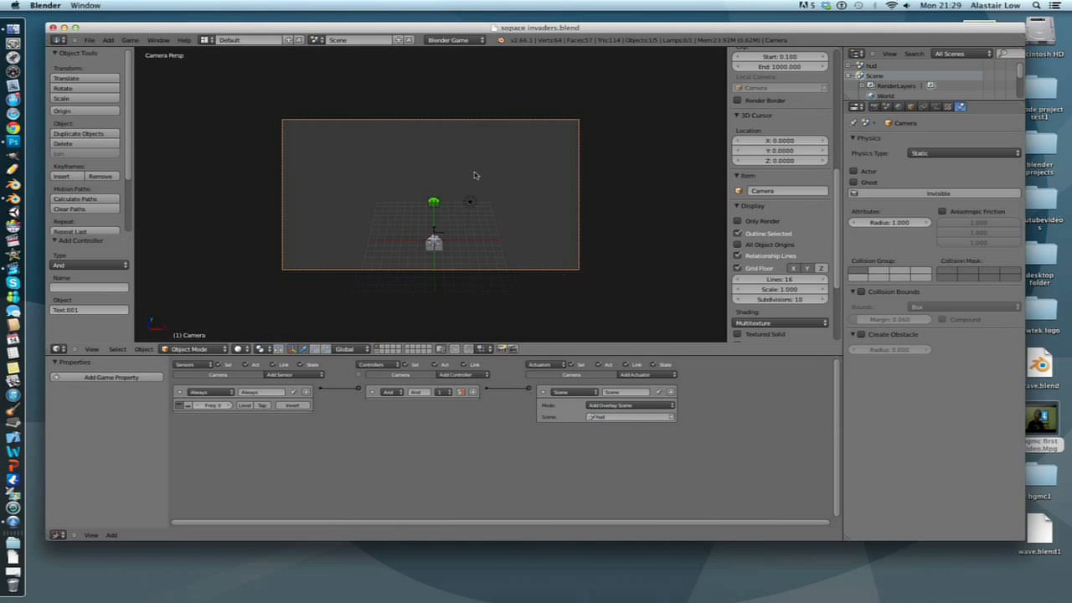
# Check the invader's message subject, set the hud text's Message sensor subject to "score", and save the file
pyautogui.rightClick(435, 204)
pyautogui.click(605, 416)
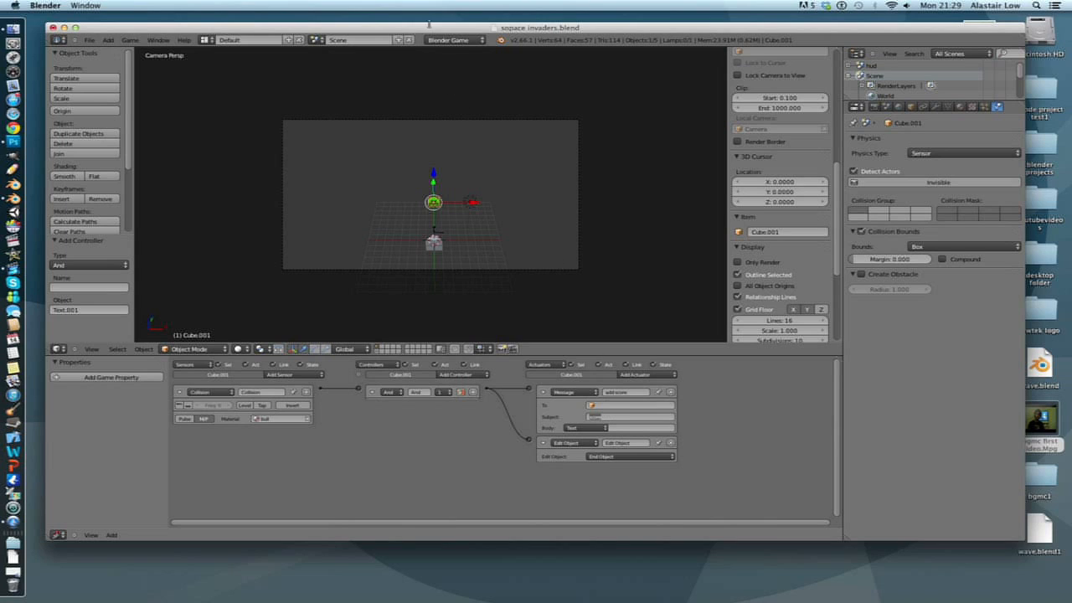
pyautogui.click(323, 40)
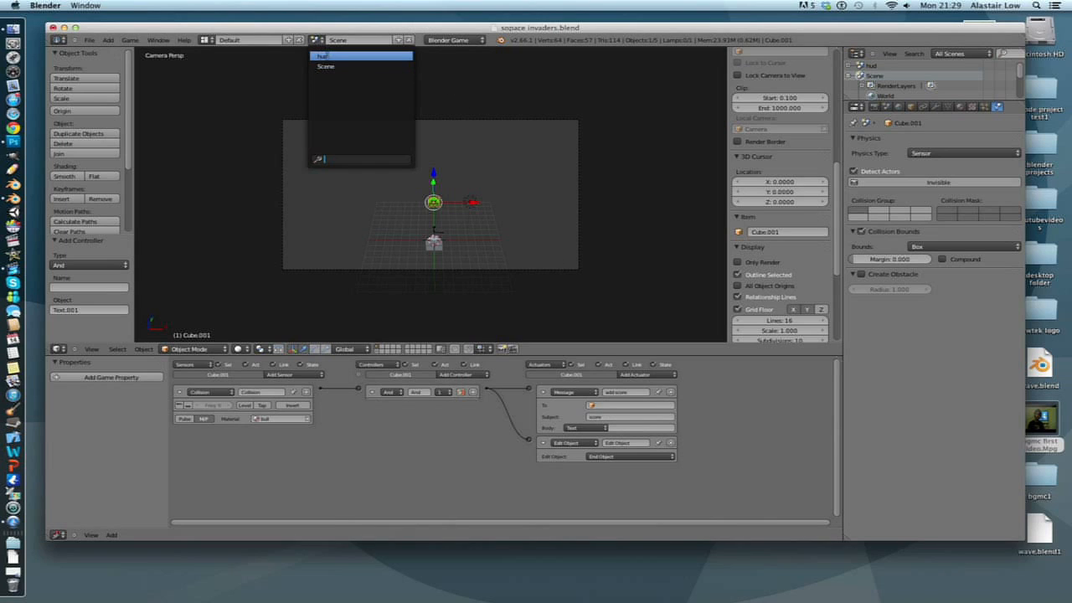
pyautogui.click(330, 55)
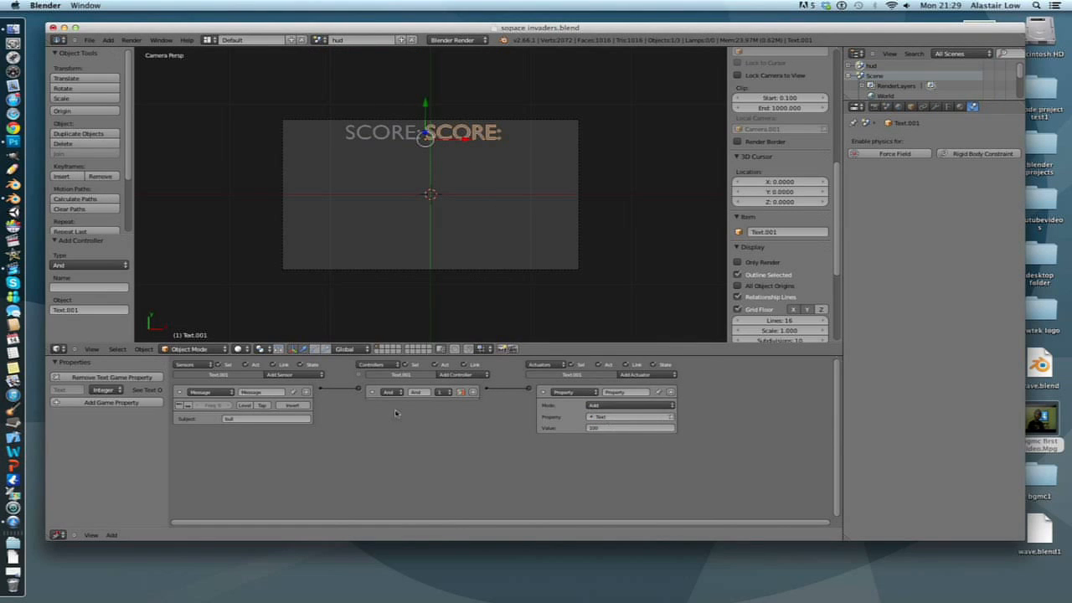
pyautogui.click(272, 420)
pyautogui.write('score')
pyautogui.press('Return')
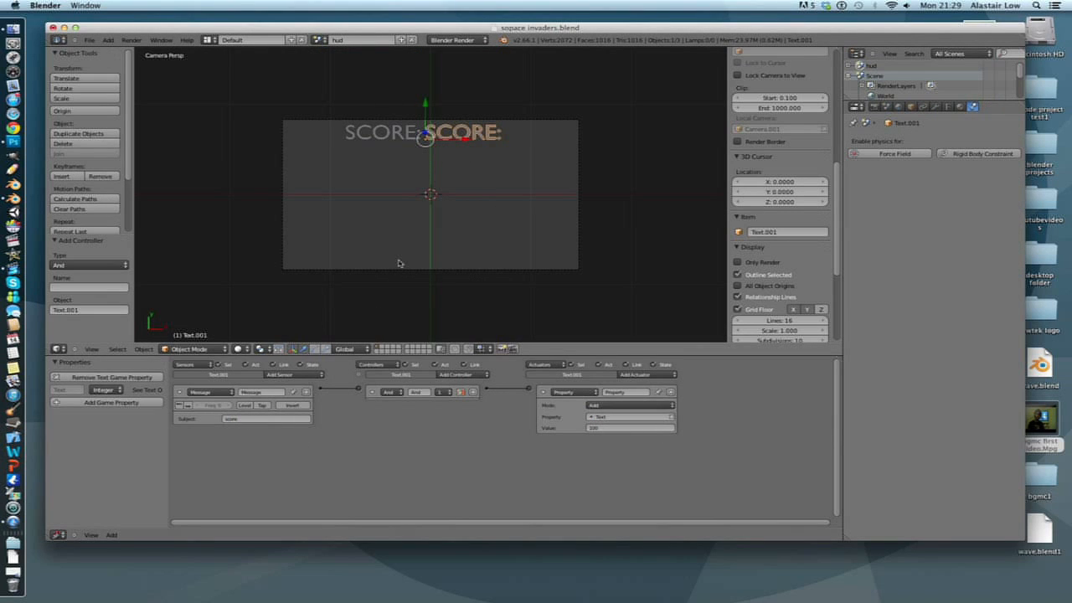
pyautogui.hotkey('ctrl', 's')
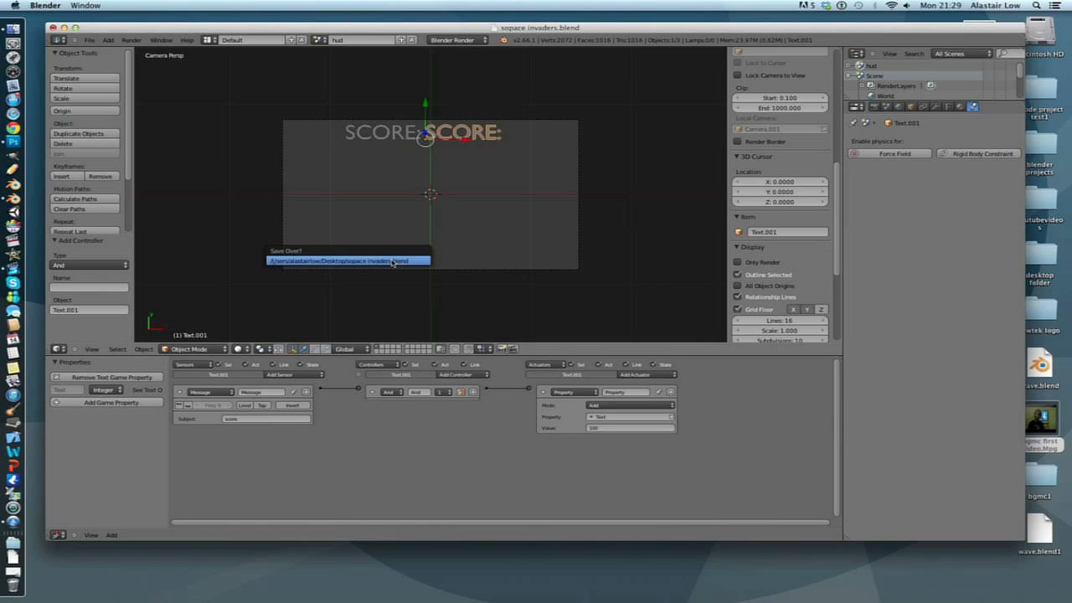
pyautogui.click(393, 262)
# Switch to the main scene and test-run the game, firing a bullet at the invader
pyautogui.click(320, 40)
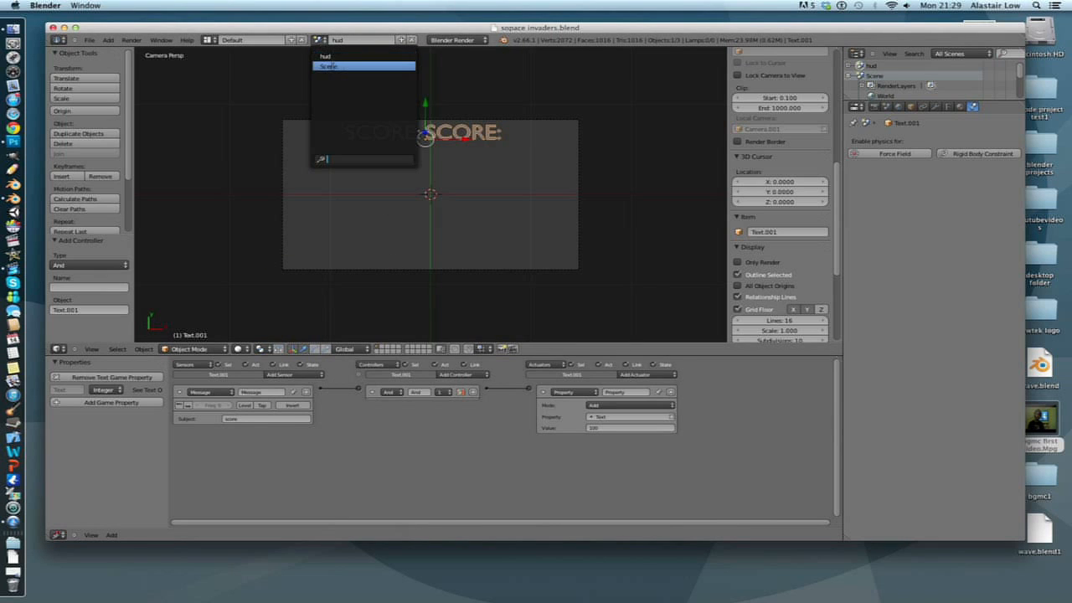
pyautogui.click(329, 66)
pyautogui.press('p')
pyautogui.press('space')
pyautogui.press('Escape')
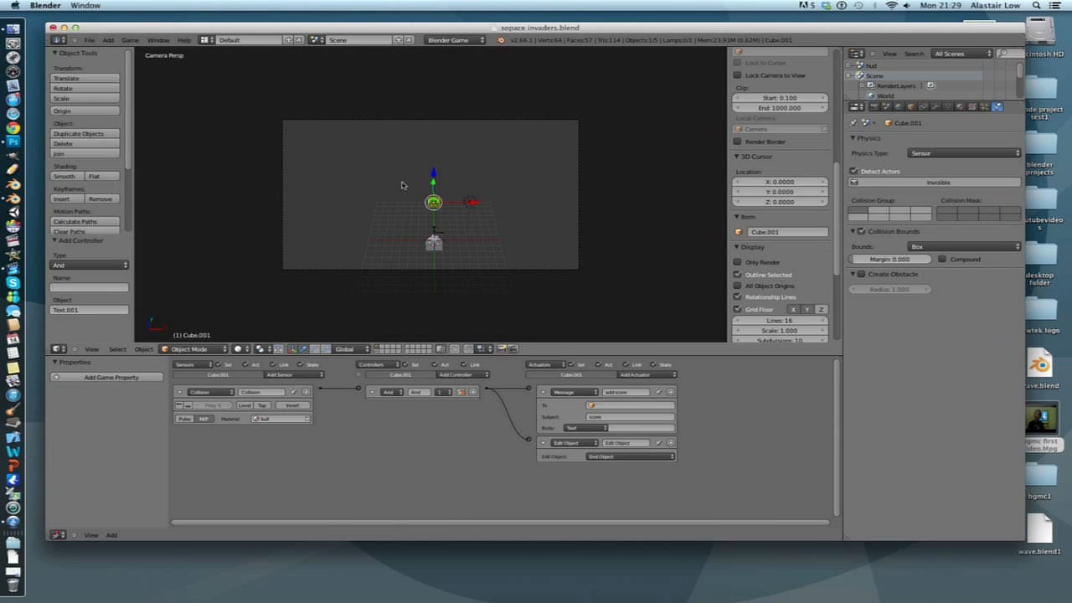
# In the hud scene, move the duplicated score text about 0.34 units along X and save the file
pyautogui.click(317, 39)
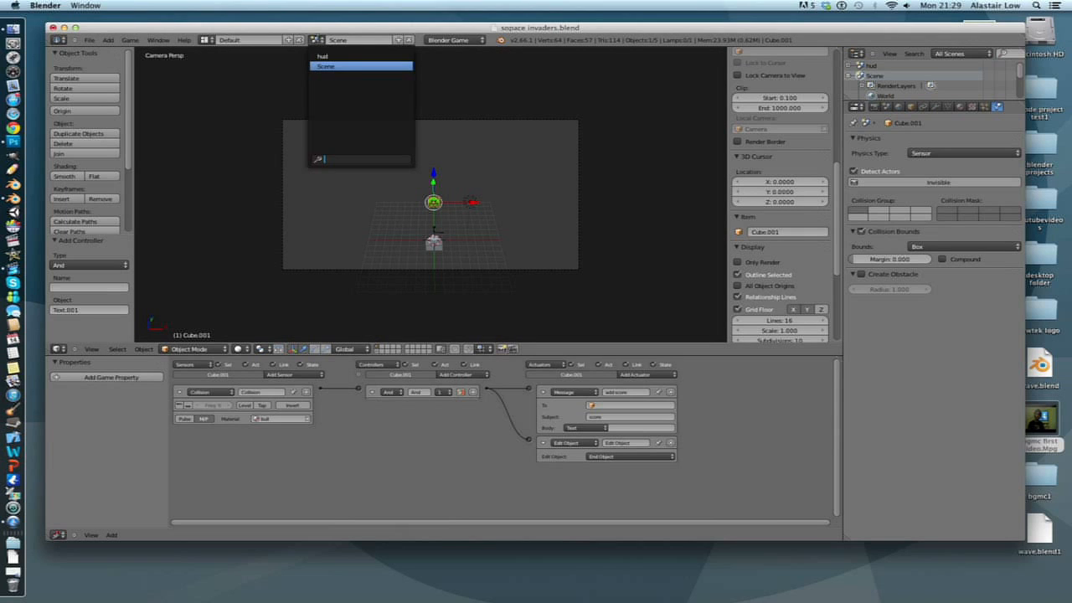
pyautogui.click(338, 56)
pyautogui.press('g')
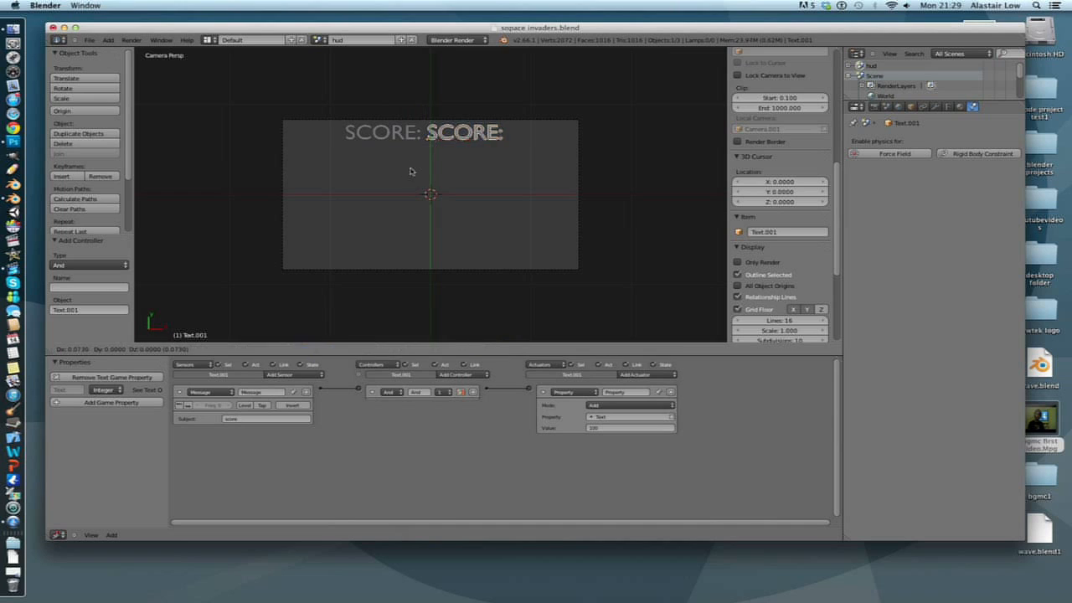
pyautogui.click(416, 173)
pyautogui.hotkey('ctrl', 's')
pyautogui.click(417, 171)
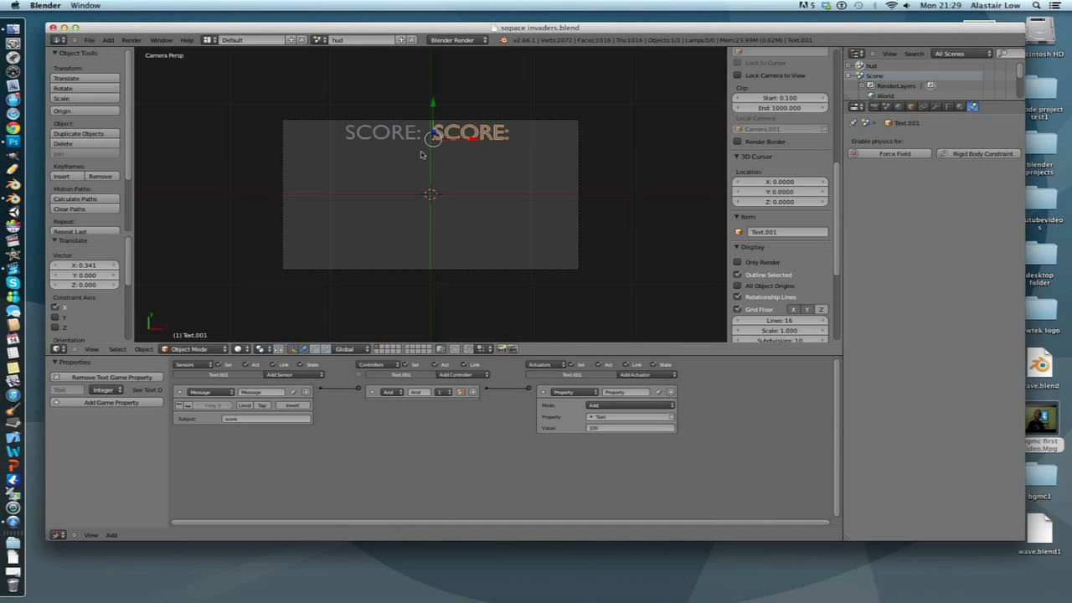
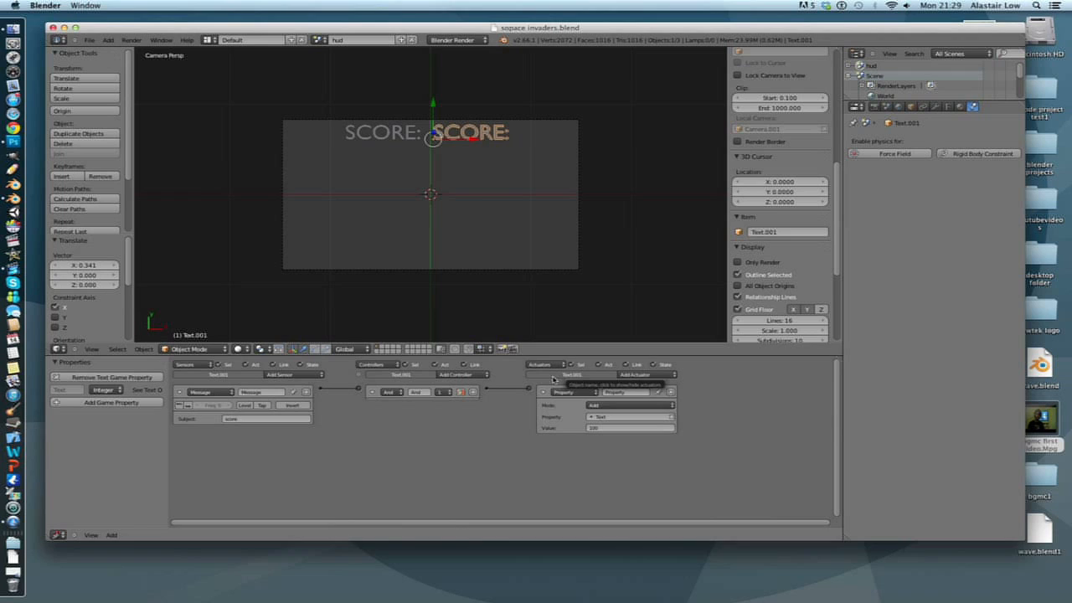
# Switch to the main scene and clear the camera's rotation so it looks straight down
pyautogui.click(319, 40)
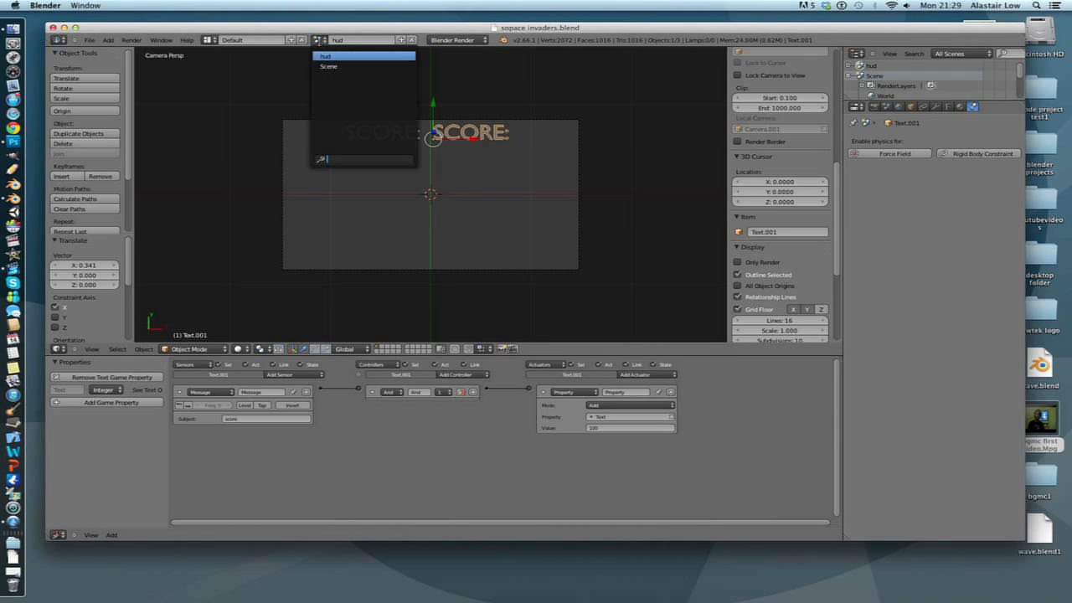
pyautogui.click(328, 66)
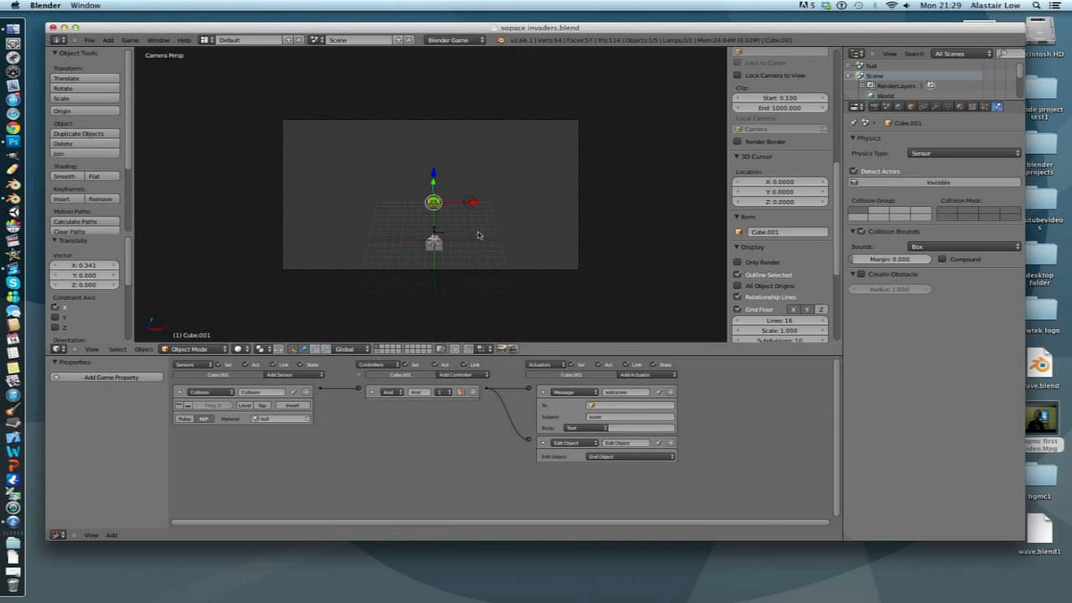
pyautogui.rightClick(577, 238)
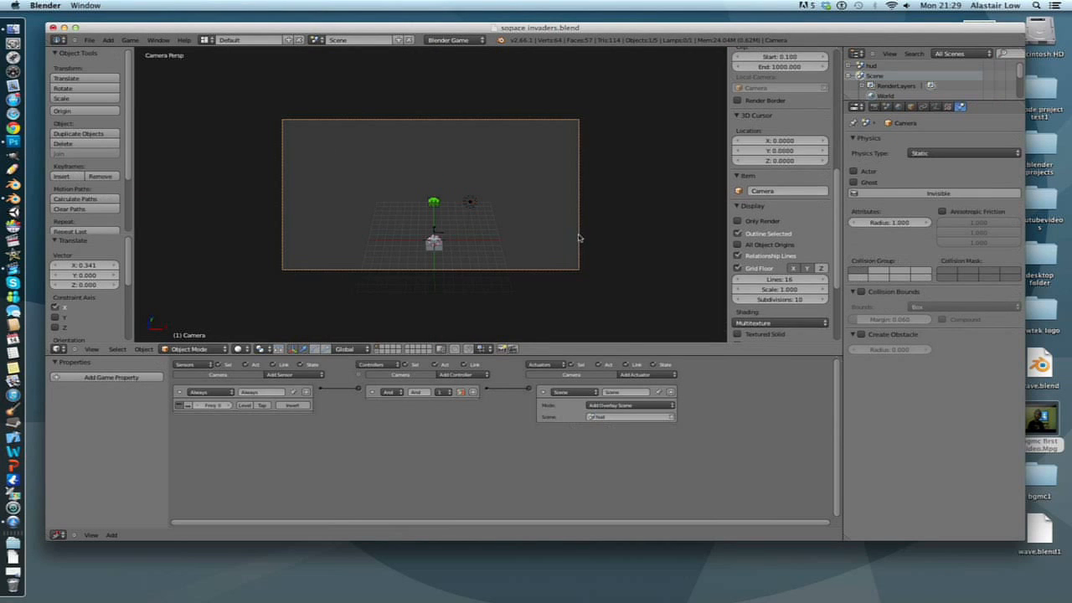
pyautogui.press('r')
pyautogui.press('Escape')
pyautogui.hotkey('alt', 'r')
# Move the camera in the XY plane until the ship and invader lie inside its frame
pyautogui.scroll(-3, 563, 230)
pyautogui.press('g')
pyautogui.click(544, 94)
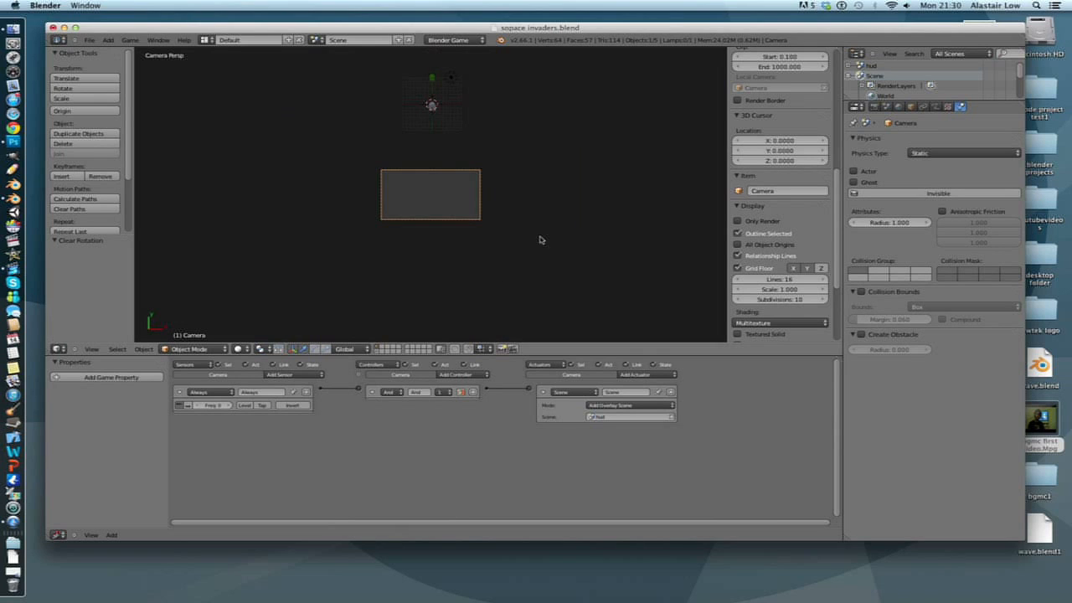
pyautogui.press('g')
pyautogui.click(523, 100)
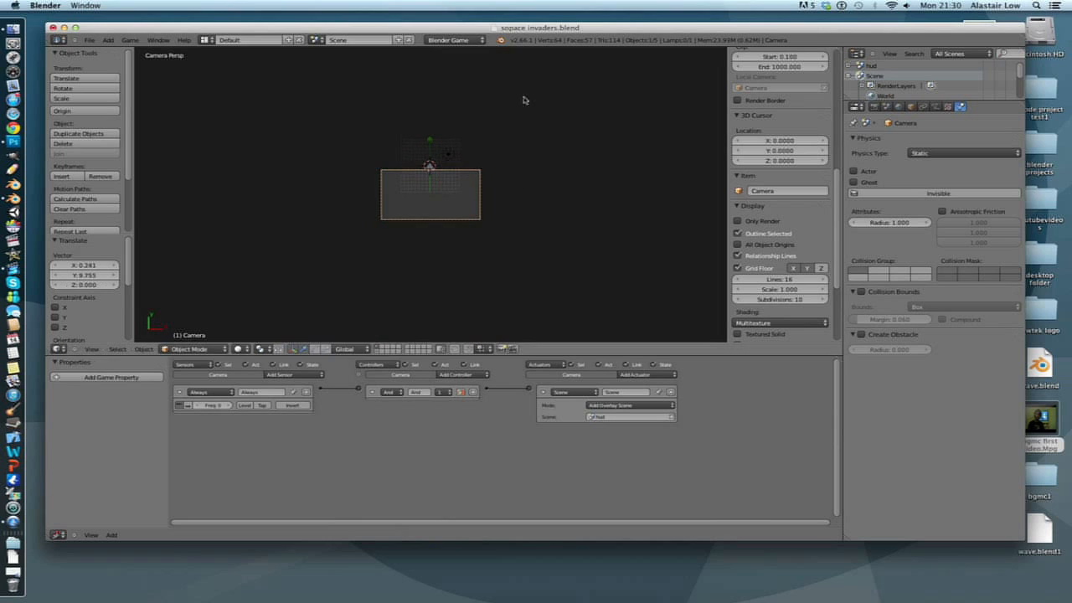
pyautogui.press('g')
pyautogui.click(550, 137)
pyautogui.press('g')
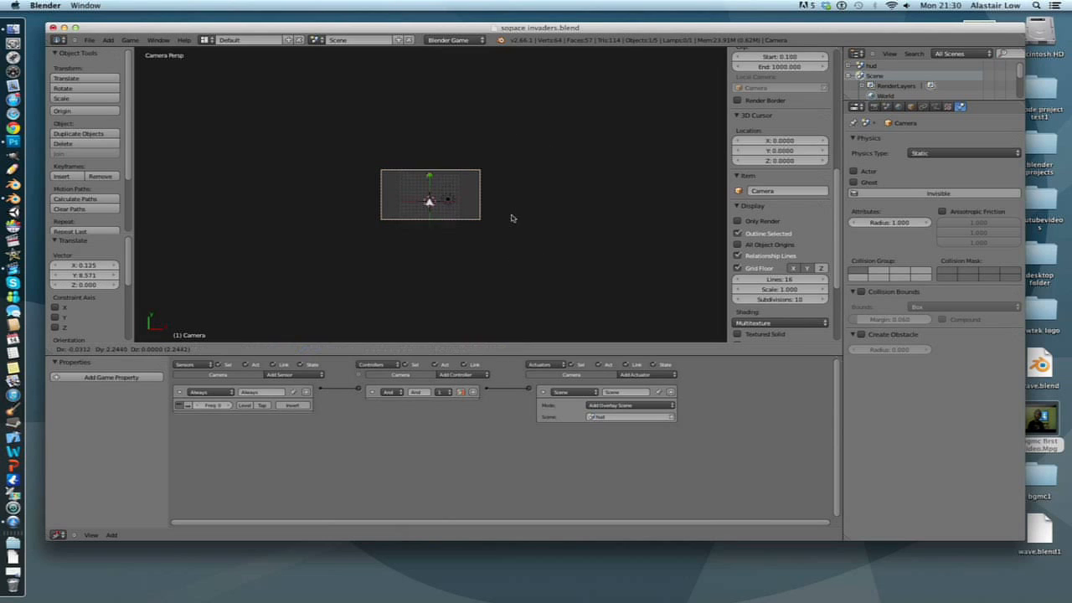
pyautogui.click(505, 188)
# Move the camera along its local Z axis to widen its view, and shift it about 1.9 units along Y
pyautogui.press('g')
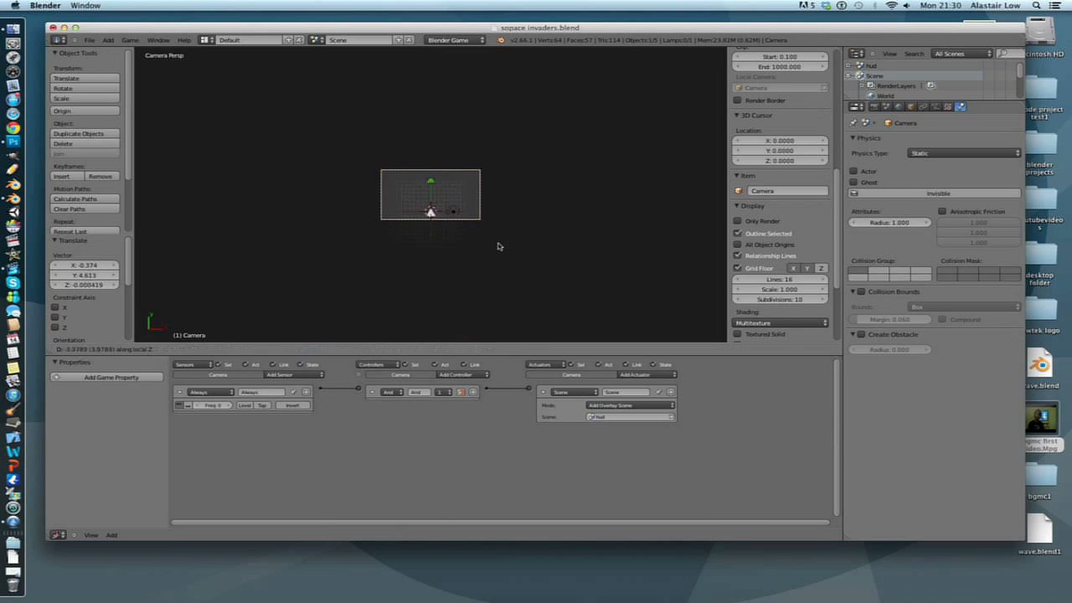
pyautogui.press('z')
pyautogui.press('z')
pyautogui.click(500, 285)
pyautogui.press('g')
pyautogui.click(492, 255)
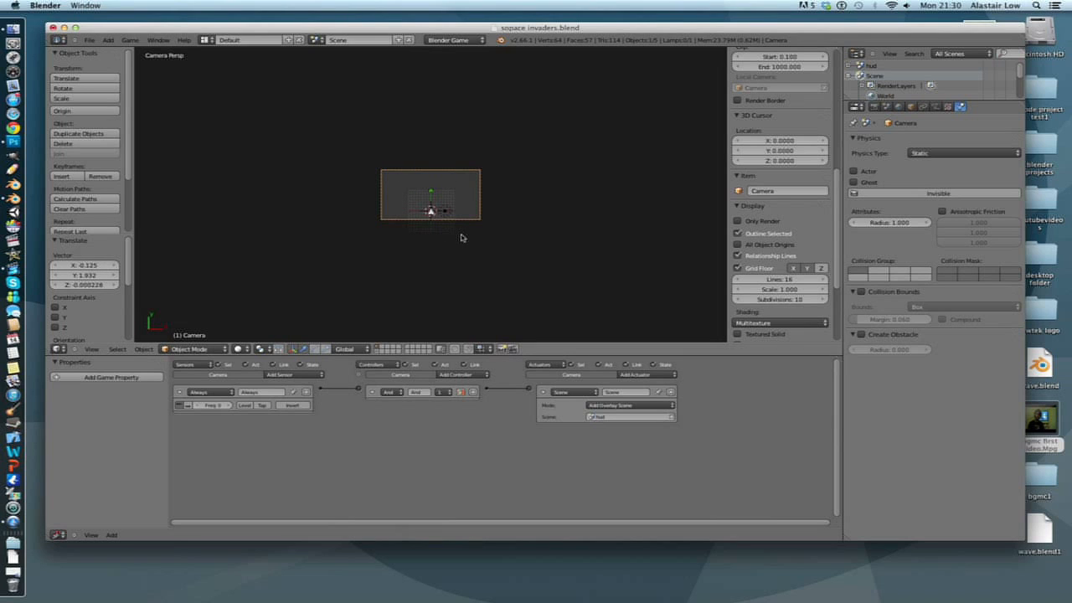
pyautogui.scroll(4, 458, 234)
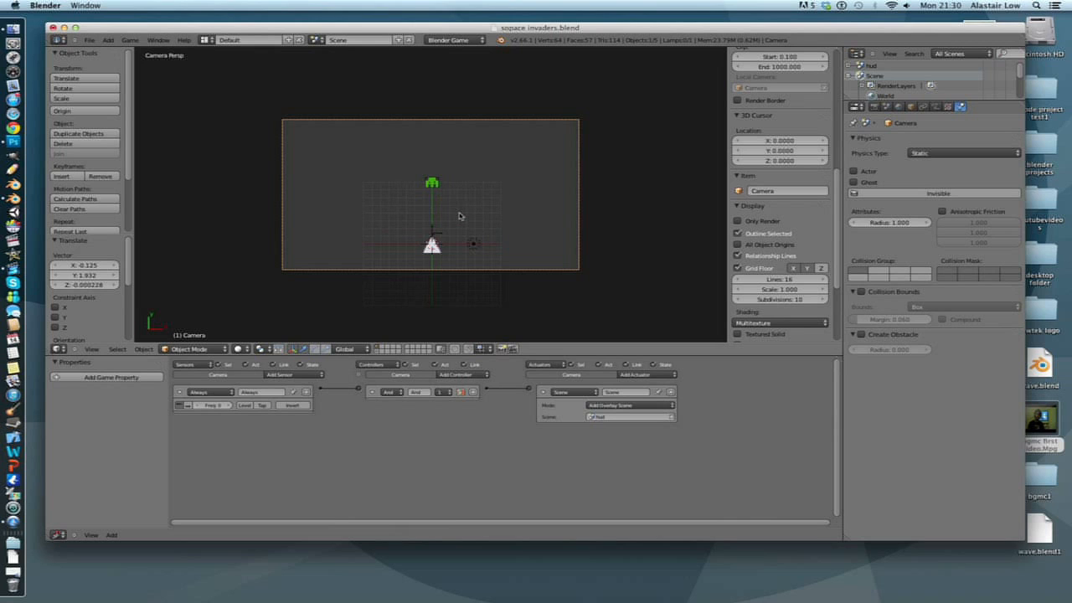
pyautogui.scroll(1, 459, 216)
# Place the 3D cursor just above the invader at about X 0.95, Y 11.16 and start adding an Empty
pyautogui.rightClick(444, 181)
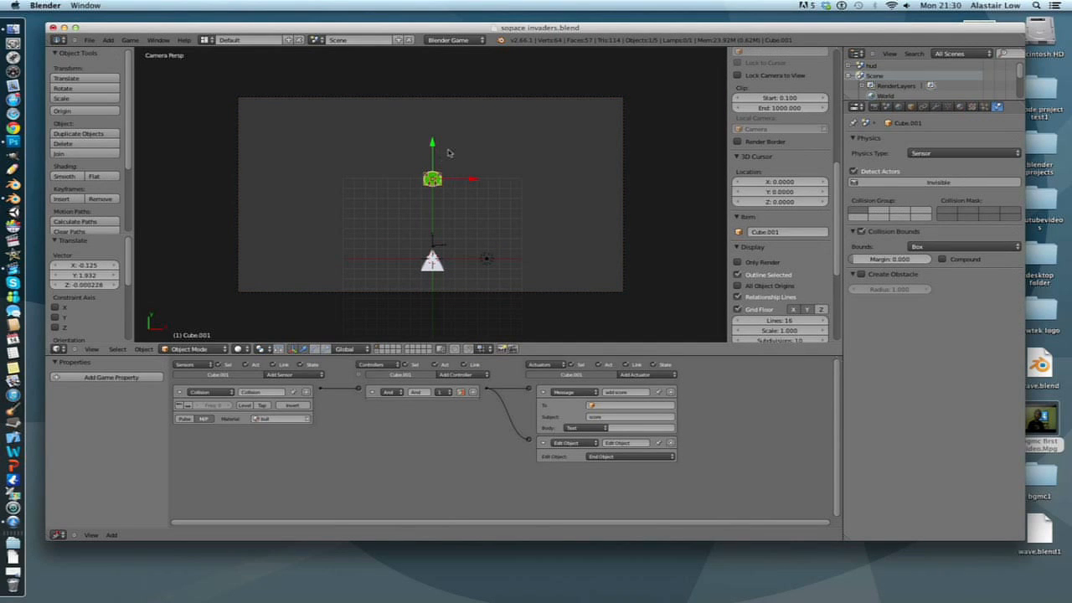
pyautogui.click(443, 148)
pyautogui.hotkey('shift', 'a')
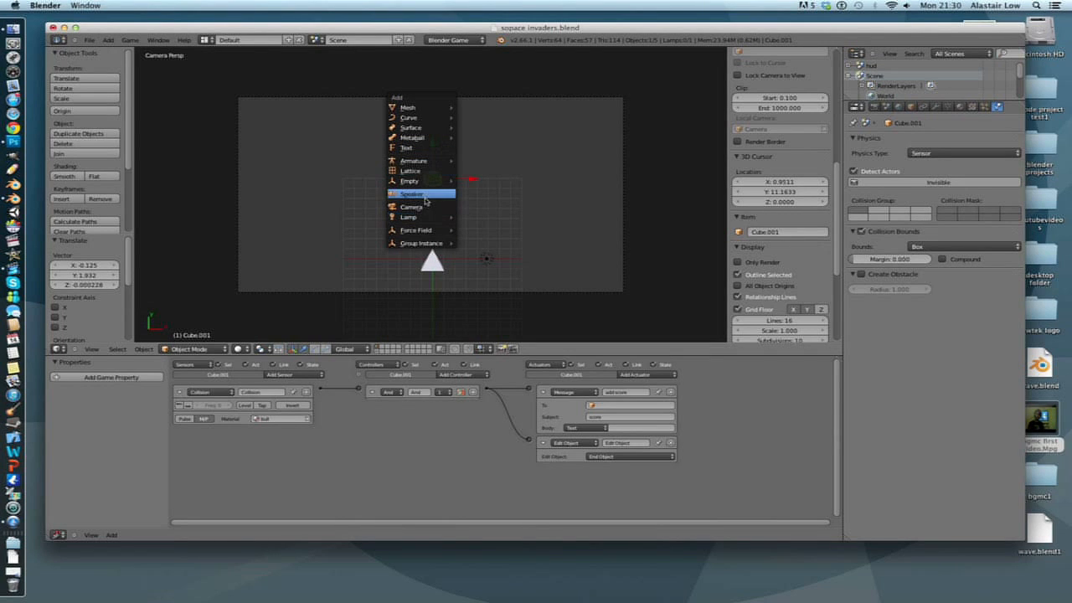
pyautogui.moveTo(428, 183)
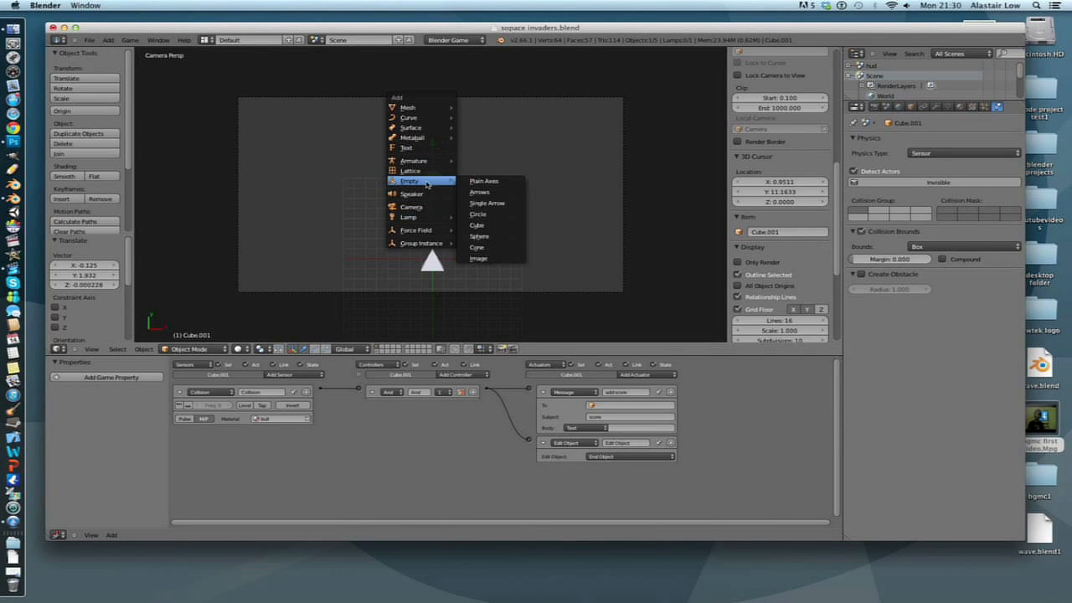
# Add an Arrows empty and place it just above the green invader
pyautogui.click(491, 193)
pyautogui.press('g')
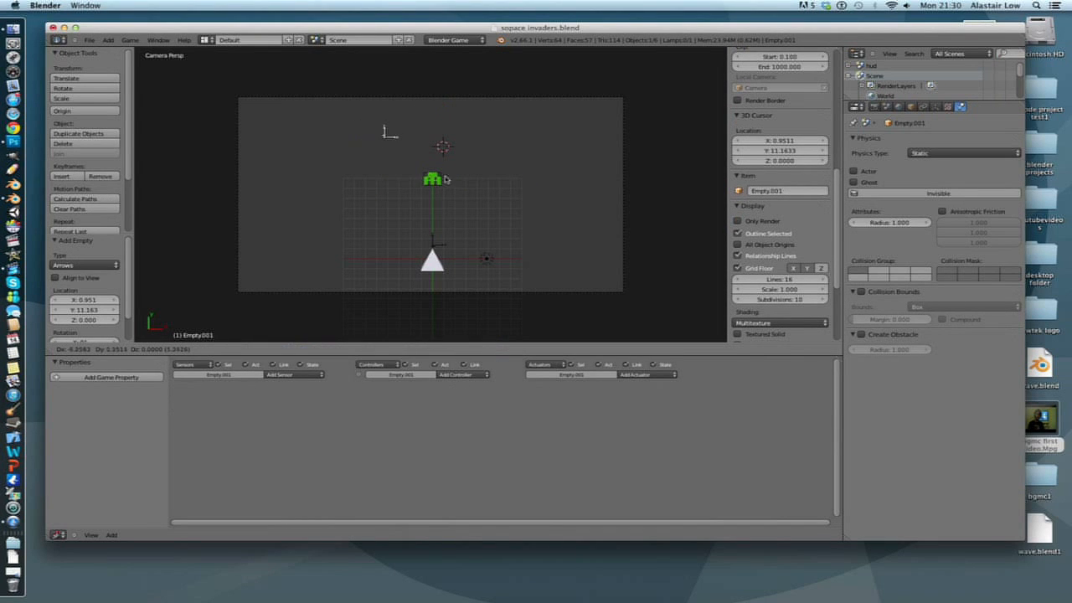
pyautogui.click(497, 185)
# Duplicate the green invader about 2.55 units along the X axis
pyautogui.rightClick(441, 187)
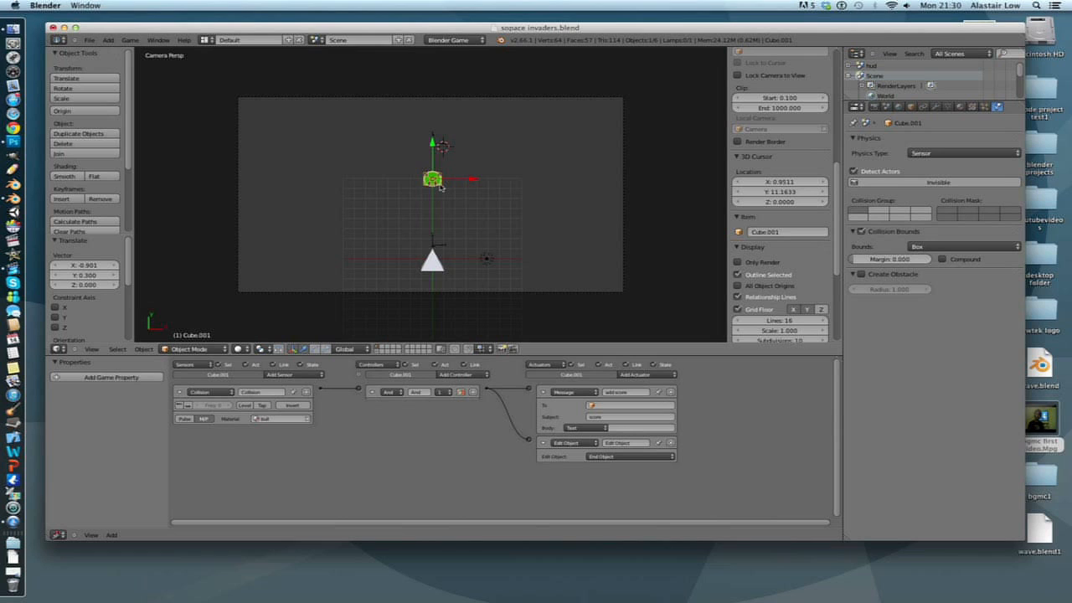
pyautogui.hotkey('shift', 's')
pyautogui.hotkey('shift', 'd')
pyautogui.press('x')
pyautogui.click(458, 191)
# Select both invaders and move them about -9.56 units along the X axis
pyautogui.keyDown('shift'); pyautogui.rightClick(440, 185); pyautogui.keyUp('shift')
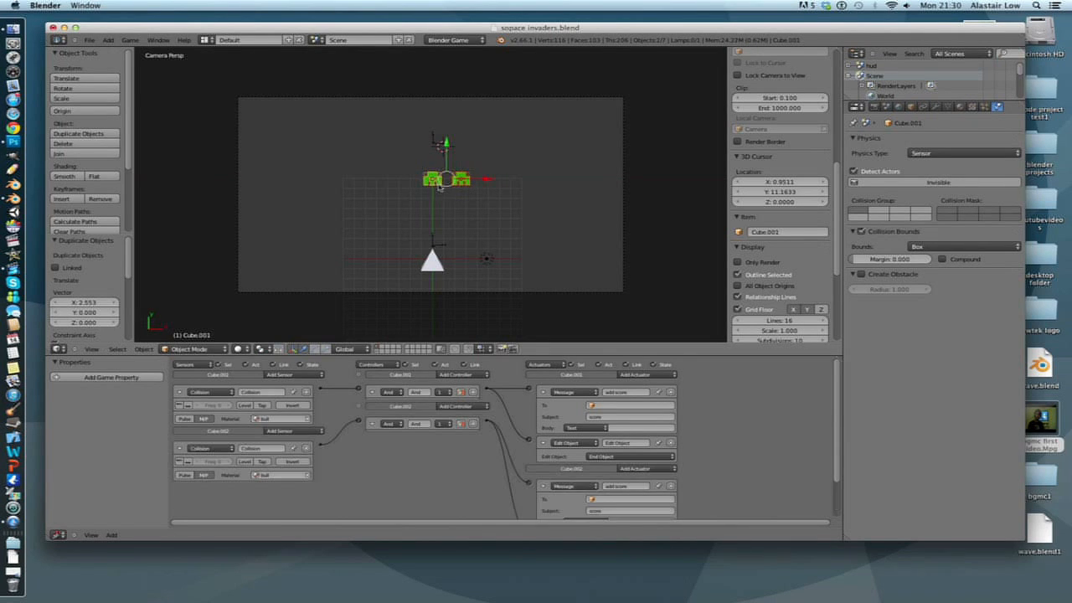
pyautogui.press('g')
pyautogui.press('x')
pyautogui.click(414, 191)
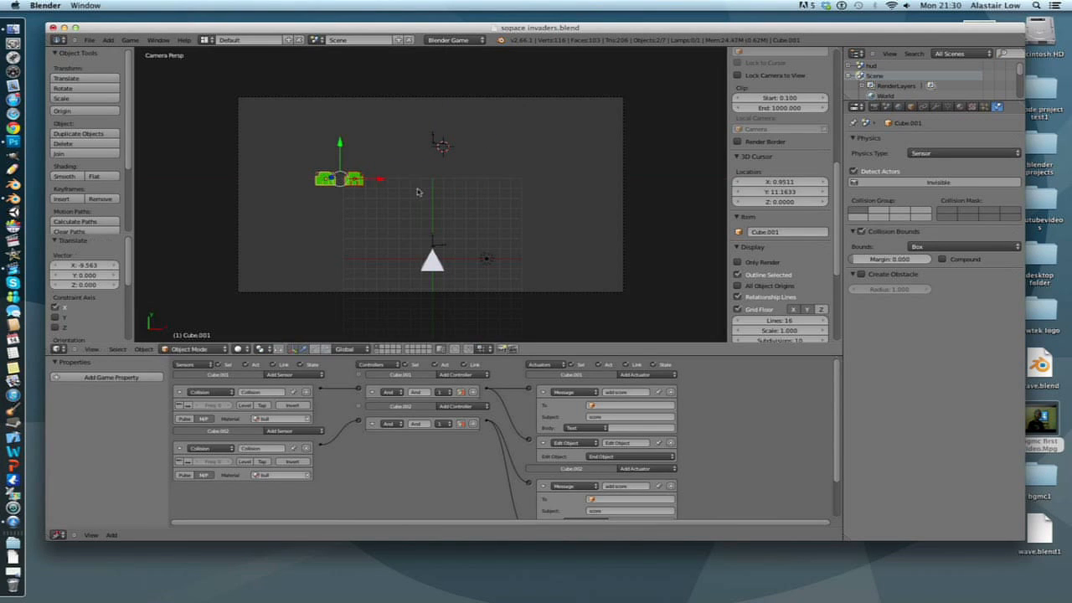
# Duplicate the invader pair repeatedly along X, about 5.2 units apart, and delete the surplus pair to leave a row of eight
pyautogui.hotkey('shift', 'd')
pyautogui.press('x')
pyautogui.click(437, 218)
pyautogui.hotkey('shift', 'd')
pyautogui.press('x')
pyautogui.hotkey('shift', 'd')
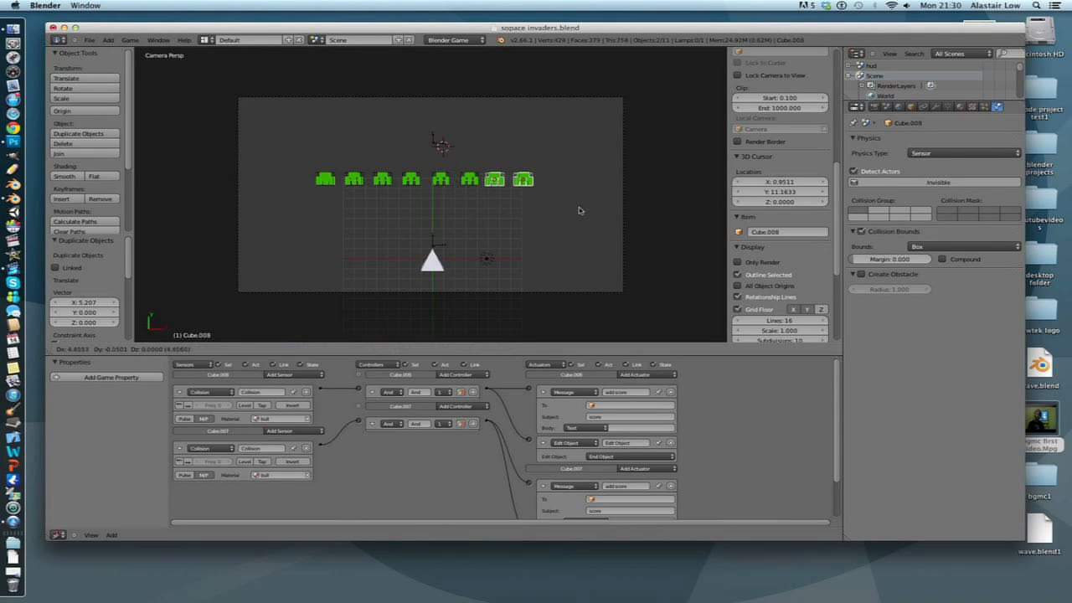
pyautogui.press('x')
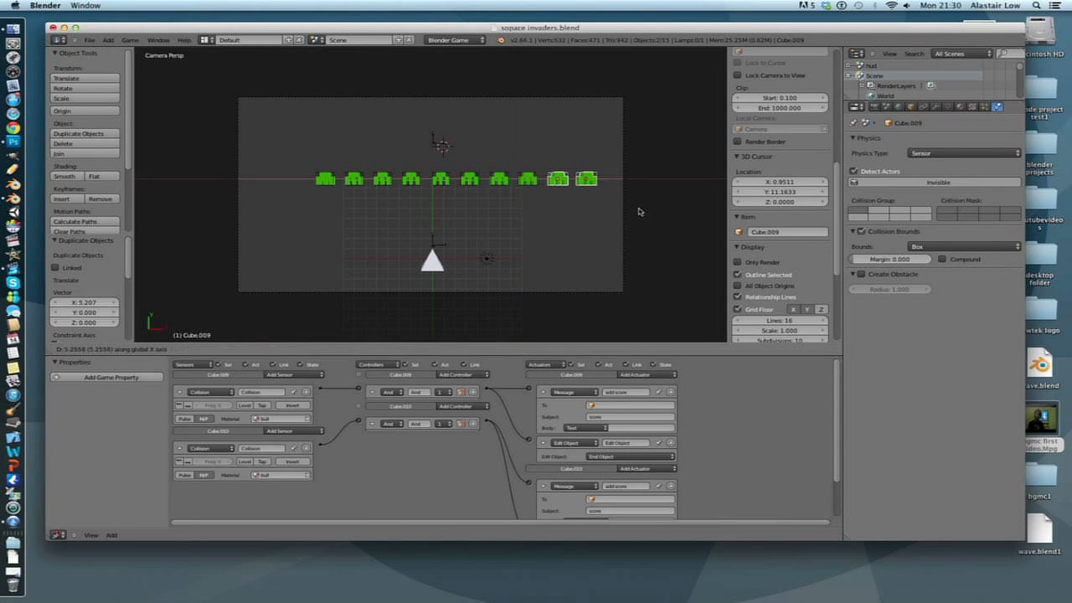
pyautogui.click(636, 210)
pyautogui.press('x')
pyautogui.click(574, 201)
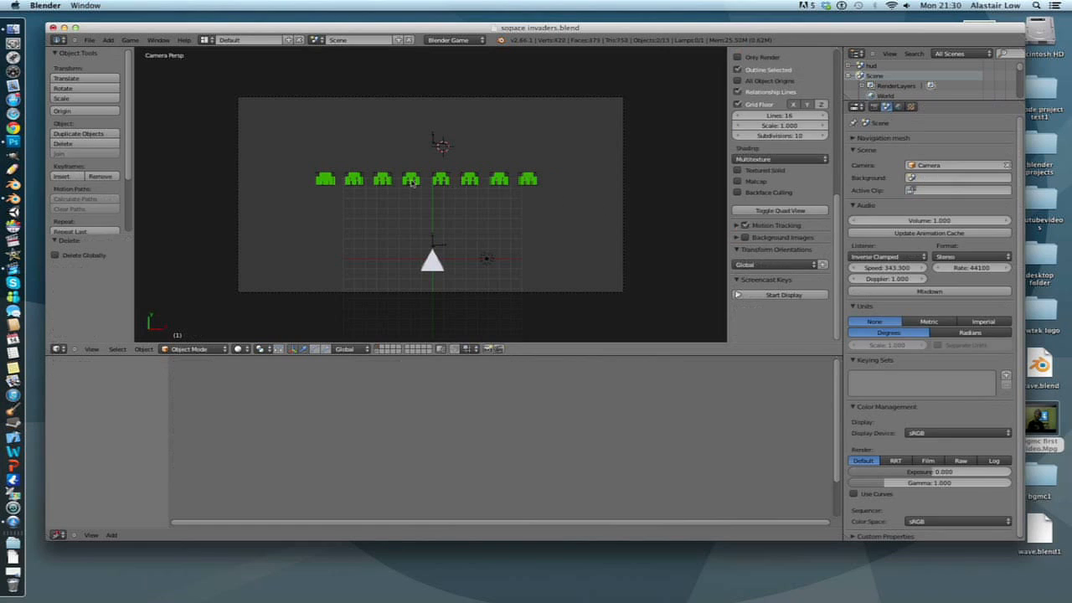
# Parent all eight invaders to the Arrows empty above them with the Object option, and leave only the empty selected
pyautogui.press('b')
pyautogui.moveTo(306, 171); pyautogui.dragTo(564, 201)
pyautogui.keyDown('shift'); pyautogui.rightClick(436, 147); pyautogui.keyUp('shift')
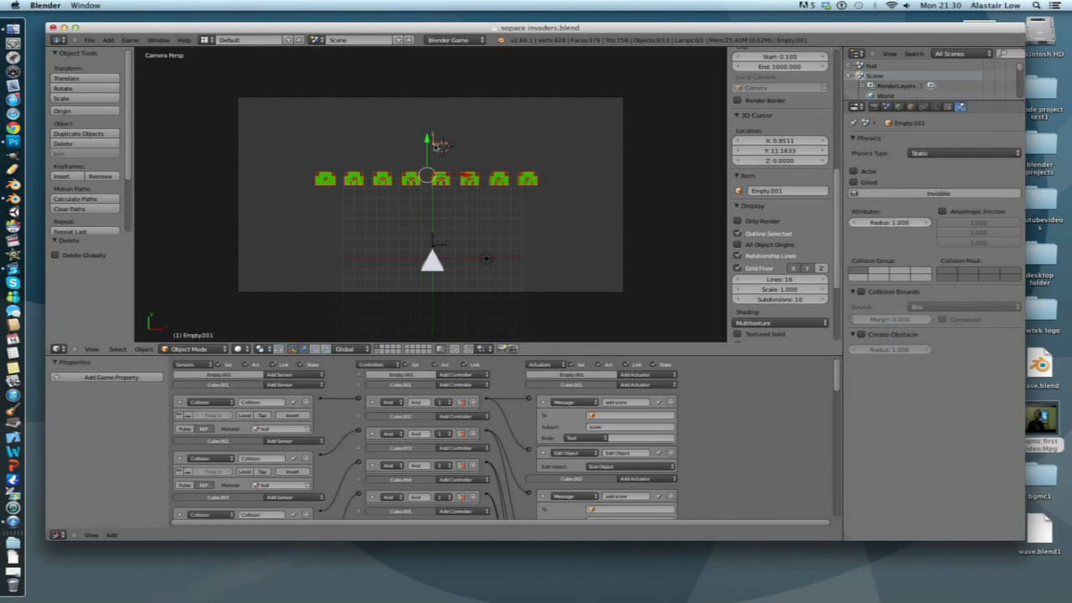
pyautogui.hotkey('ctrl', 'p')
pyautogui.click(437, 144)
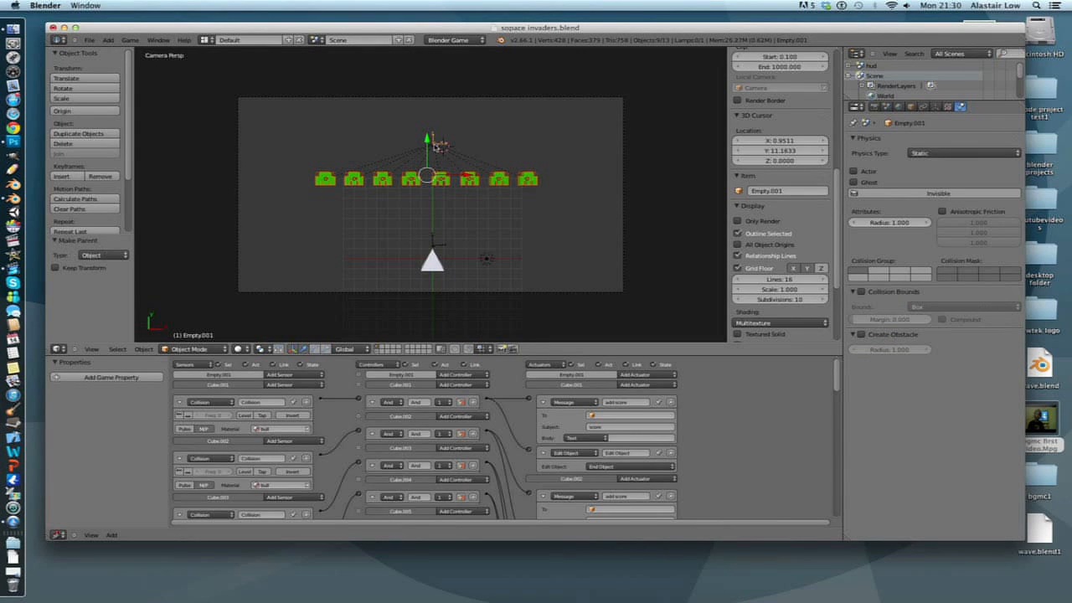
pyautogui.rightClick(432, 144)
pyautogui.press('g')
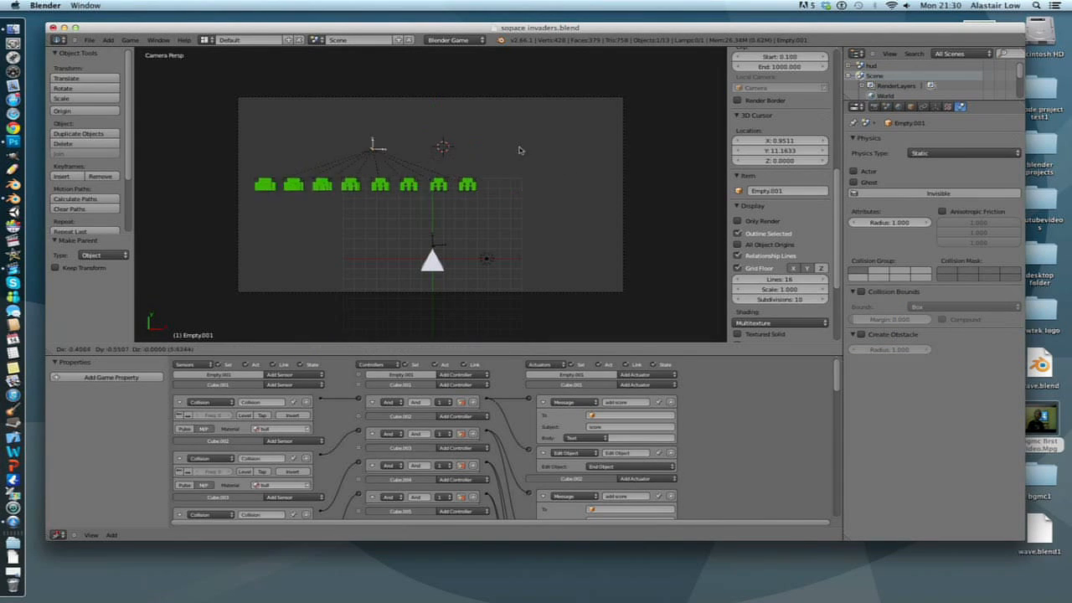
pyautogui.press('Escape')
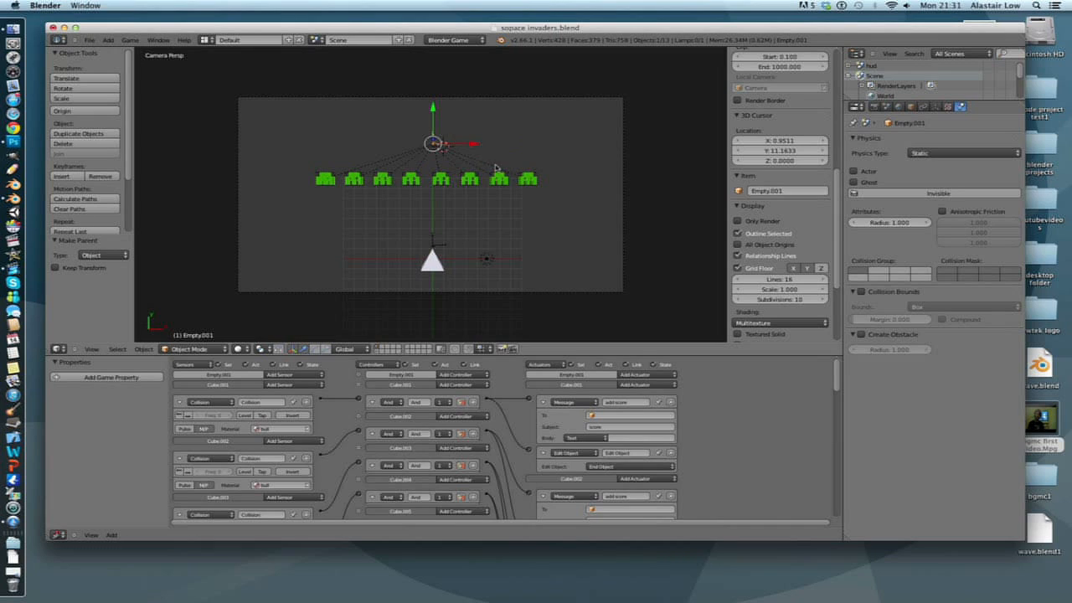
pyautogui.press('g')
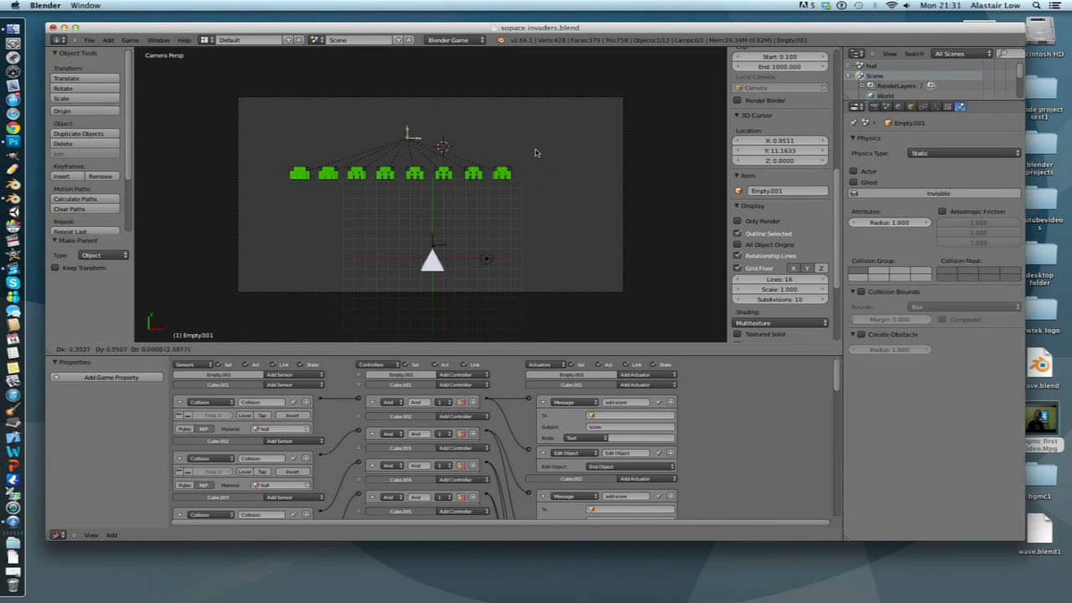
pyautogui.press('Escape')
# Move the empty so the invader row starts in the camera frame's upper-left corner, and insert a Location keyframe at frame 1
pyautogui.press('g')
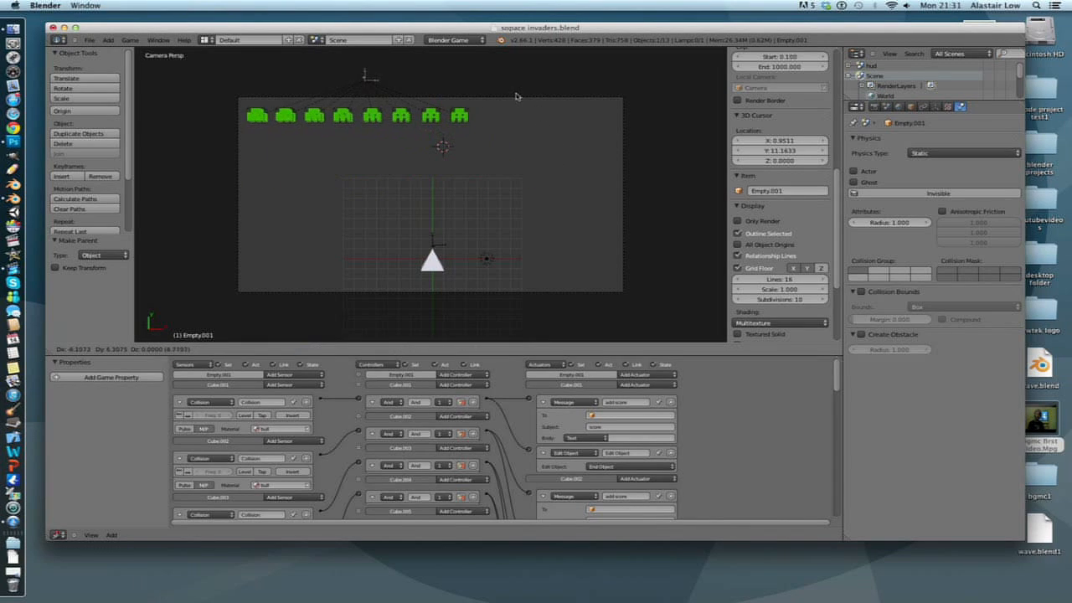
pyautogui.click(515, 106)
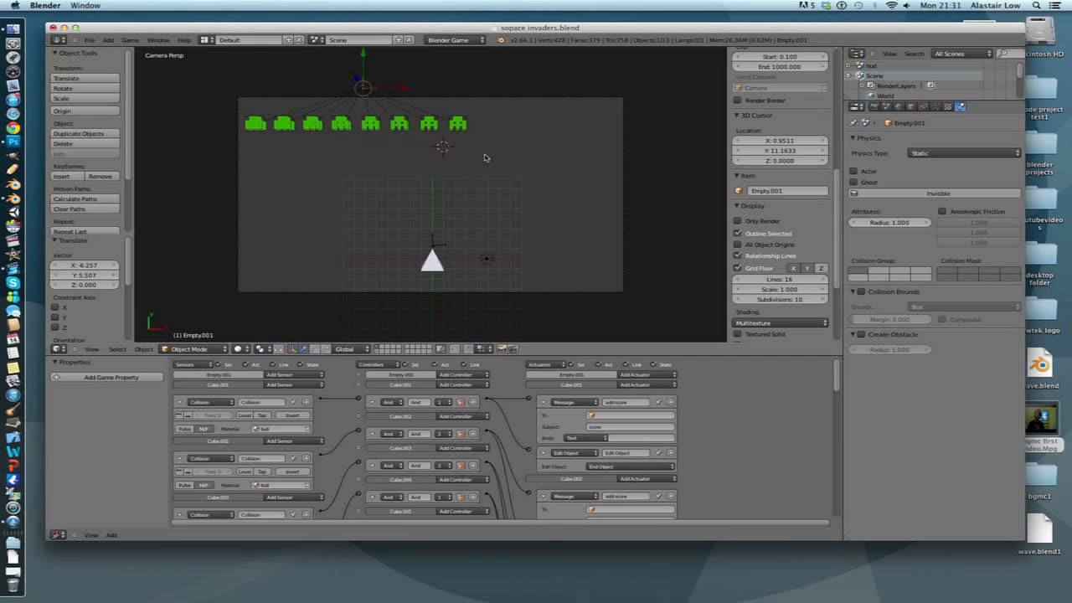
pyautogui.press('i')
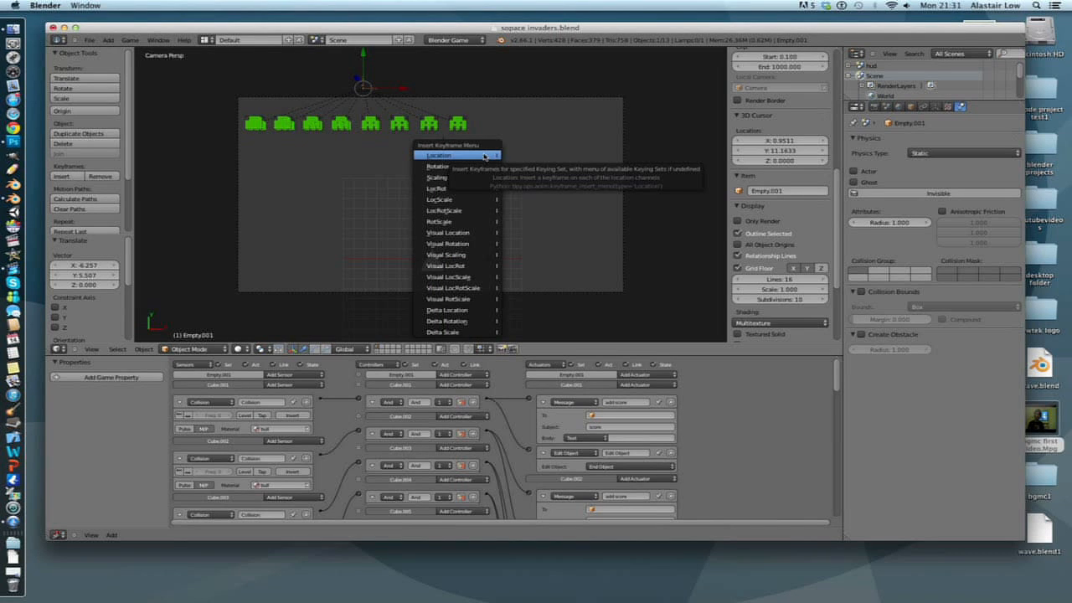
pyautogui.click(485, 156)
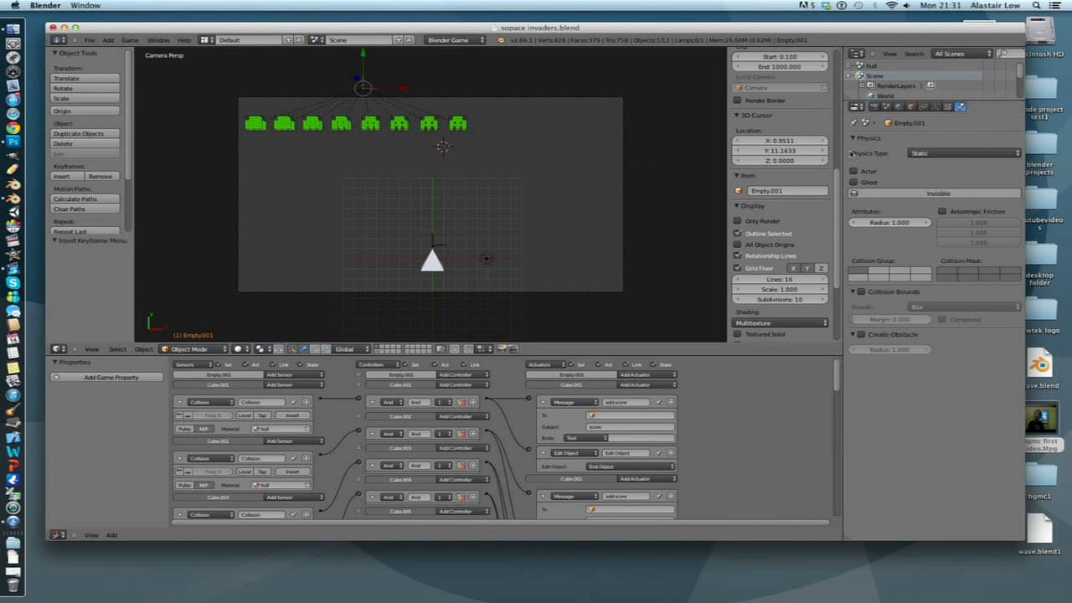
# Widen the Outliner area, change it into a DopeSheet and enlarge it to show the empty's keyframes
pyautogui.moveTo(843, 153); pyautogui.dragTo(752, 153)
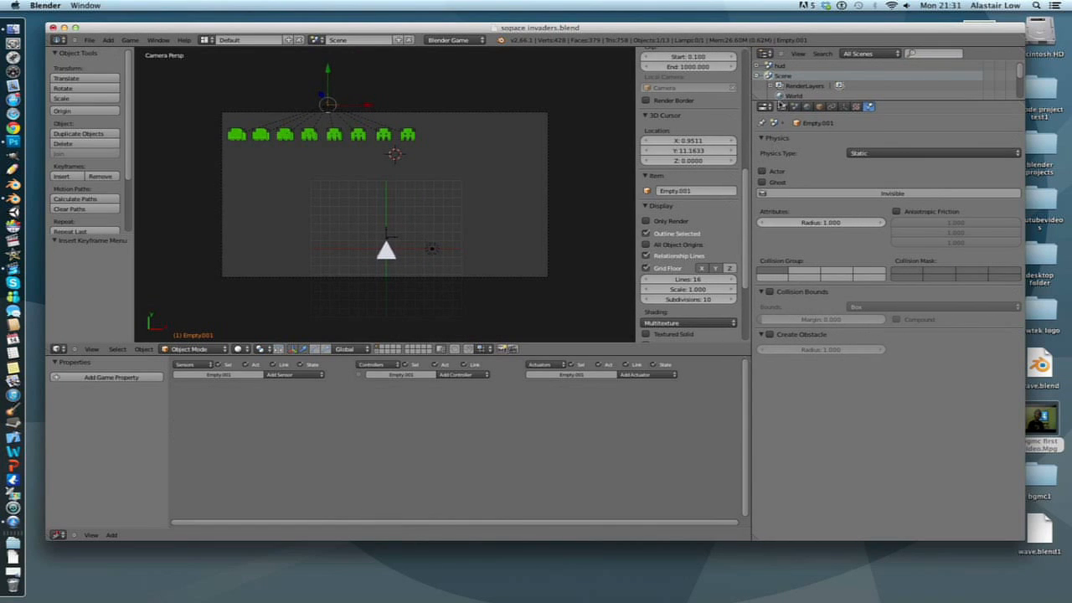
pyautogui.click(782, 107)
pyautogui.click(764, 52)
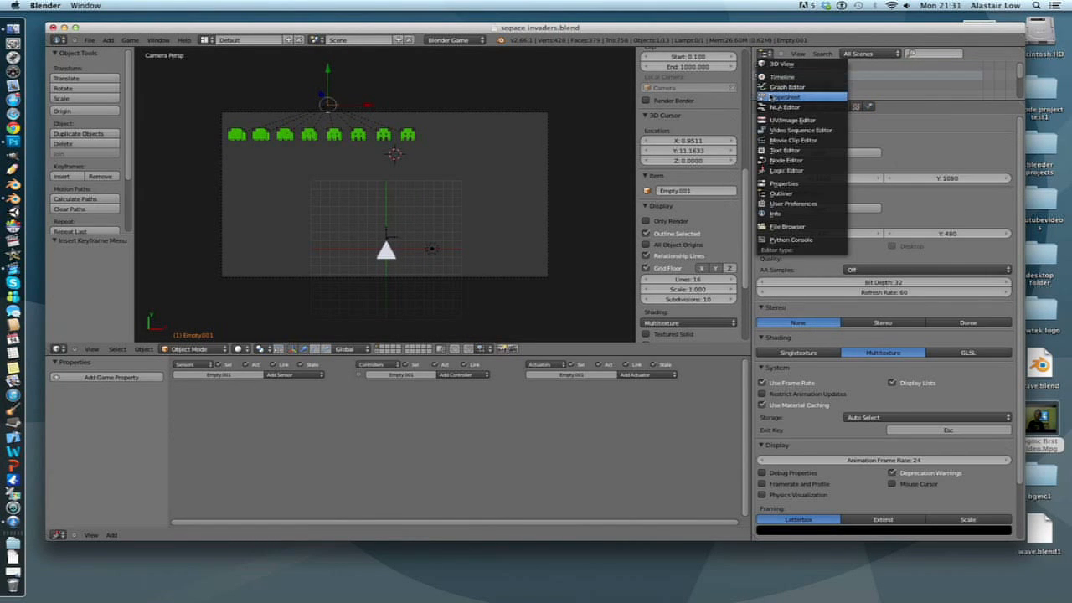
pyautogui.click(773, 96)
pyautogui.moveTo(813, 100); pyautogui.dragTo(848, 305)
pyautogui.scroll(-2, 912, 170)
pyautogui.moveTo(912, 170); pyautogui.dragTo(946, 183, button='middle')
pyautogui.scroll(2, 939, 180)
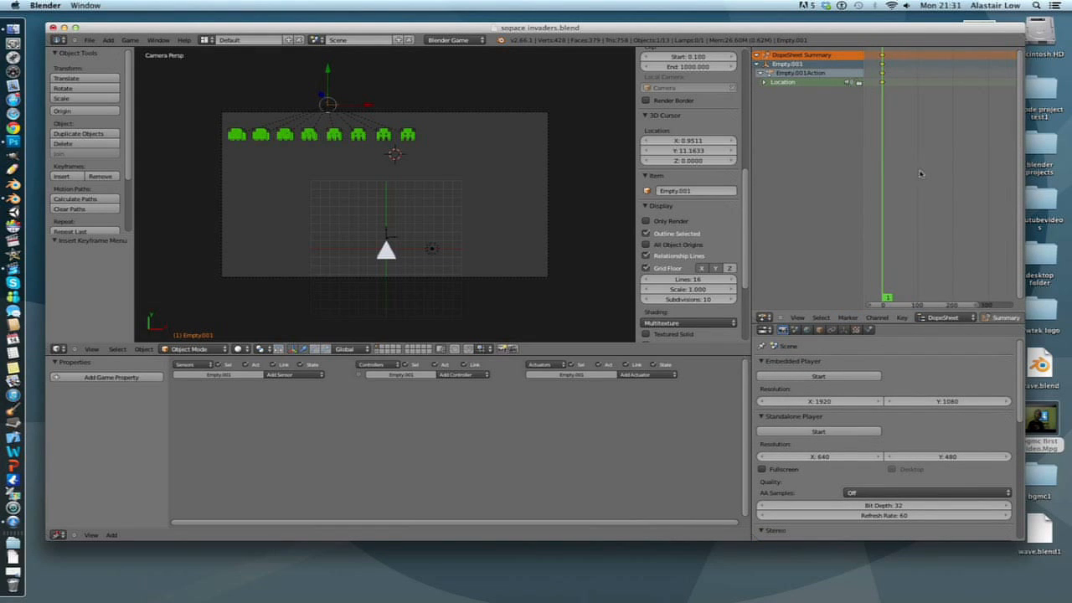
pyautogui.moveTo(917, 141); pyautogui.dragTo(945, 175, button='middle')
pyautogui.scroll(-1, 910, 161)
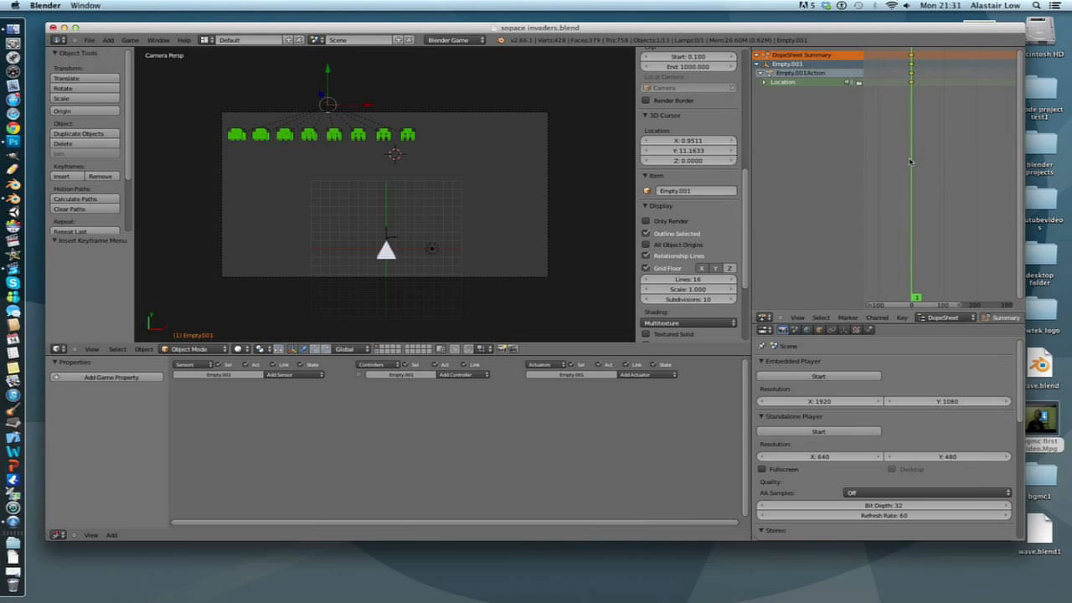
# At frame 100, move the empty about 12.97 units along X and insert a Location keyframe
pyautogui.moveTo(916, 129); pyautogui.dragTo(944, 118)
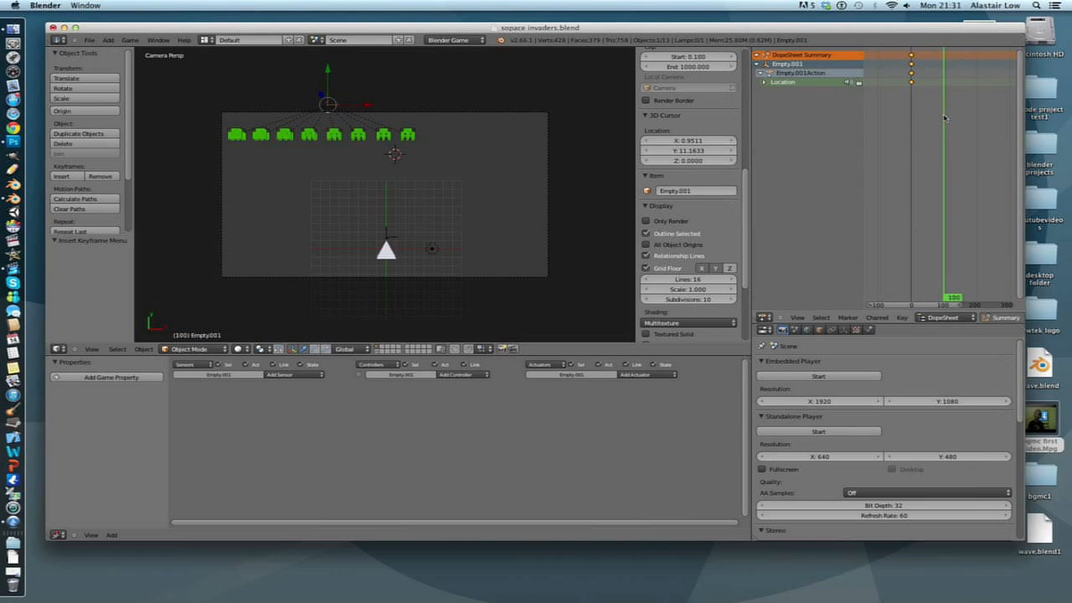
pyautogui.press('g')
pyautogui.press('x')
pyautogui.click(487, 157)
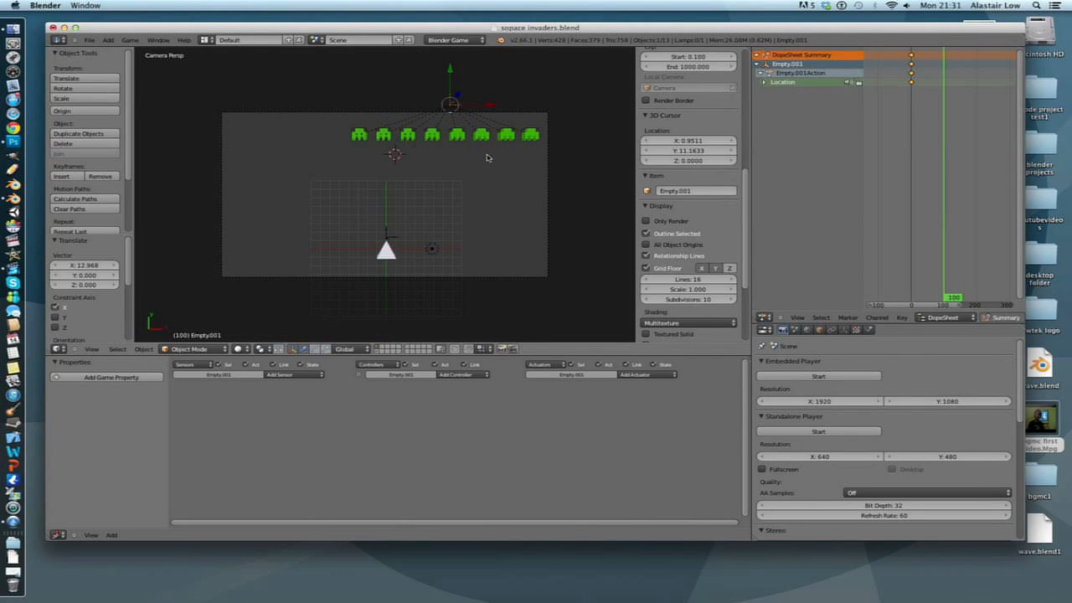
pyautogui.press('i')
pyautogui.click(501, 159)
# At frame 105, move the empty a short distance down along Y and insert a Location keyframe
pyautogui.moveTo(942, 106)
pyautogui.mouseDown()
pyautogui.moveTo(909, 105)
pyautogui.moveTo(947, 104)
pyautogui.mouseUp()
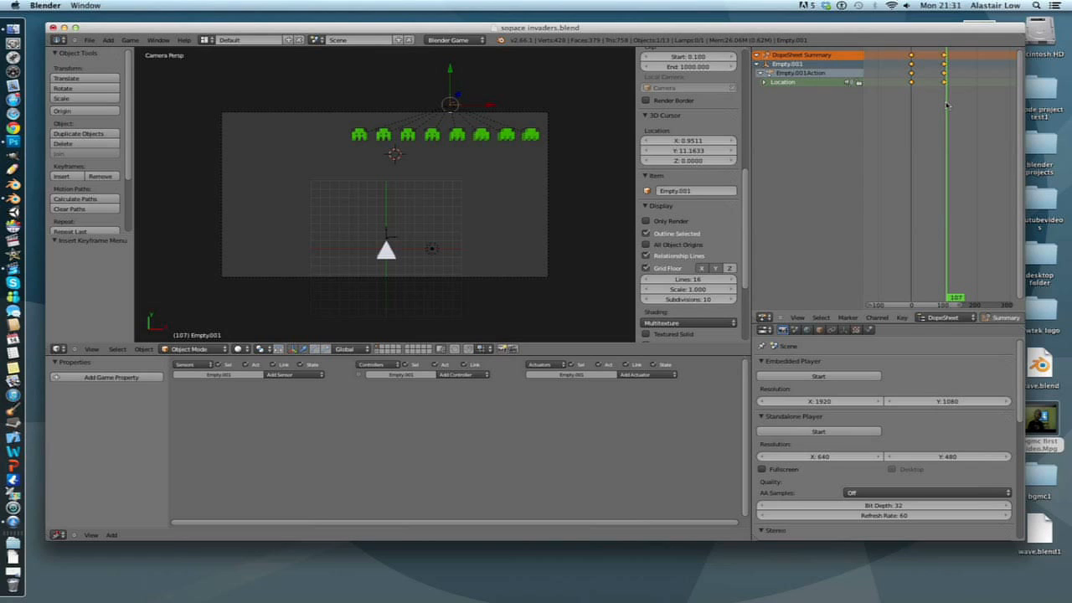
pyautogui.moveTo(946, 105); pyautogui.dragTo(945, 105)
pyautogui.moveTo(942, 114); pyautogui.dragTo(926, 90, button='middle')
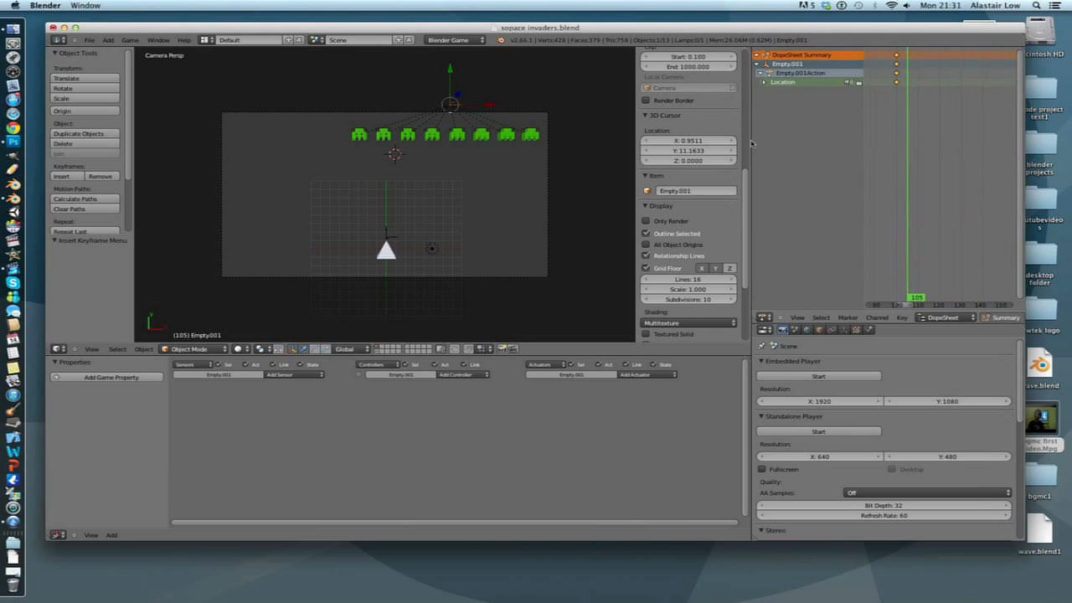
pyautogui.press('g')
pyautogui.press('y')
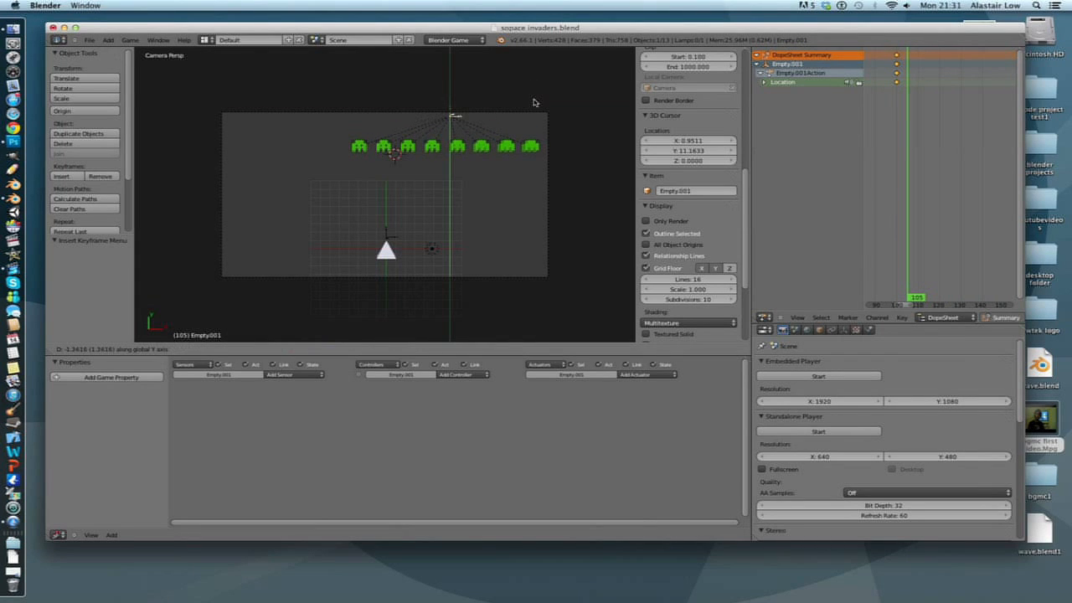
pyautogui.click(534, 104)
pyautogui.press('i')
pyautogui.click(533, 104)
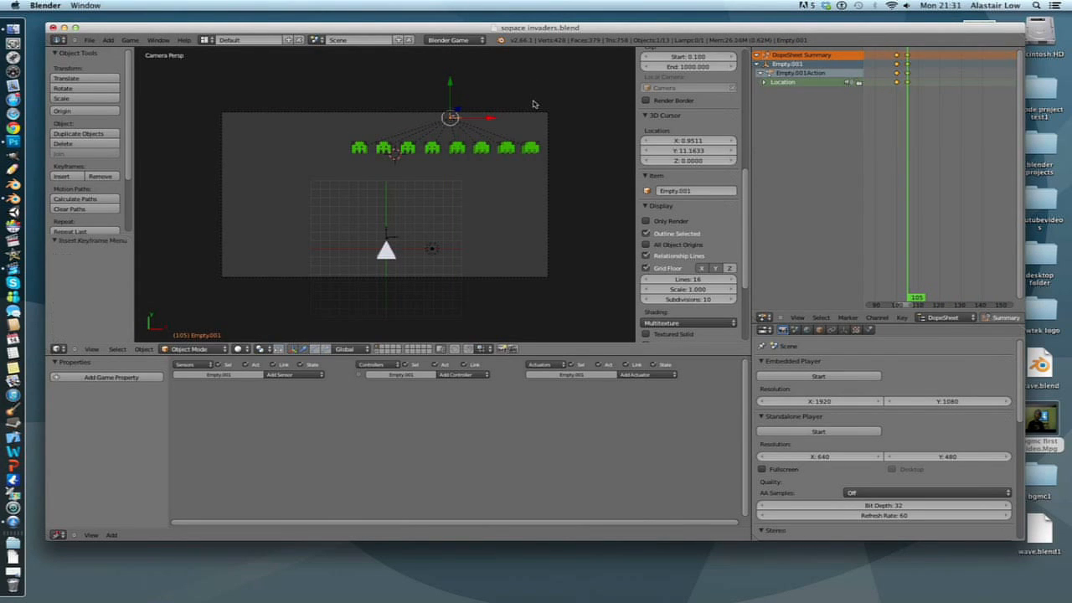
# At frame 200, move the empty about -13.1 units along X and insert a Location keyframe
pyautogui.scroll(-3, 979, 138)
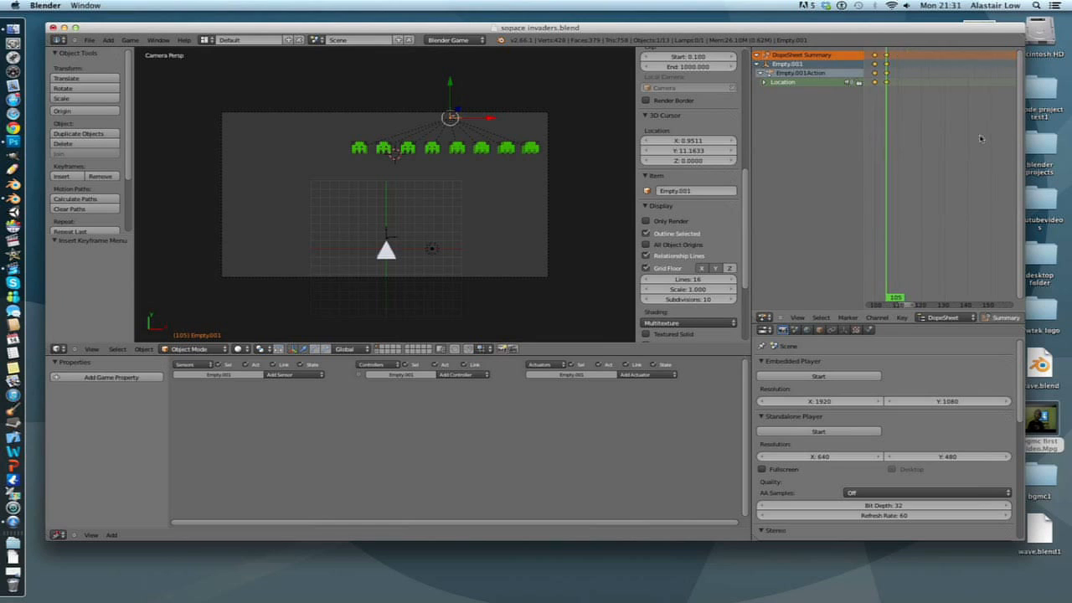
pyautogui.scroll(-3, 979, 138)
pyautogui.moveTo(960, 136); pyautogui.dragTo(913, 129, button='middle')
pyautogui.click(956, 174)
pyautogui.moveTo(956, 174); pyautogui.dragTo(966, 180)
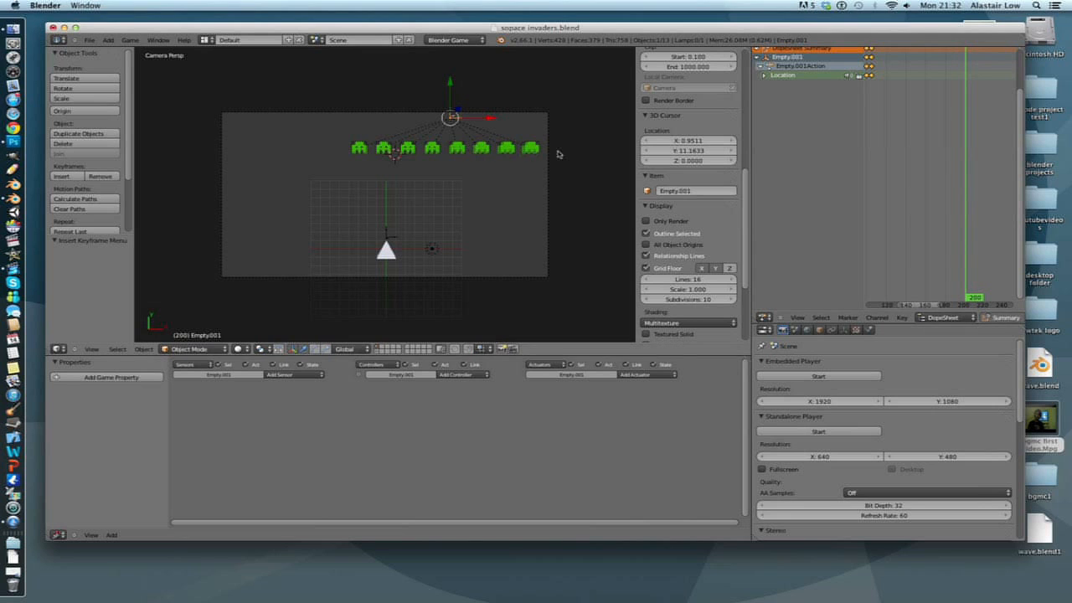
pyautogui.press('g')
pyautogui.press('x')
pyautogui.click(425, 159)
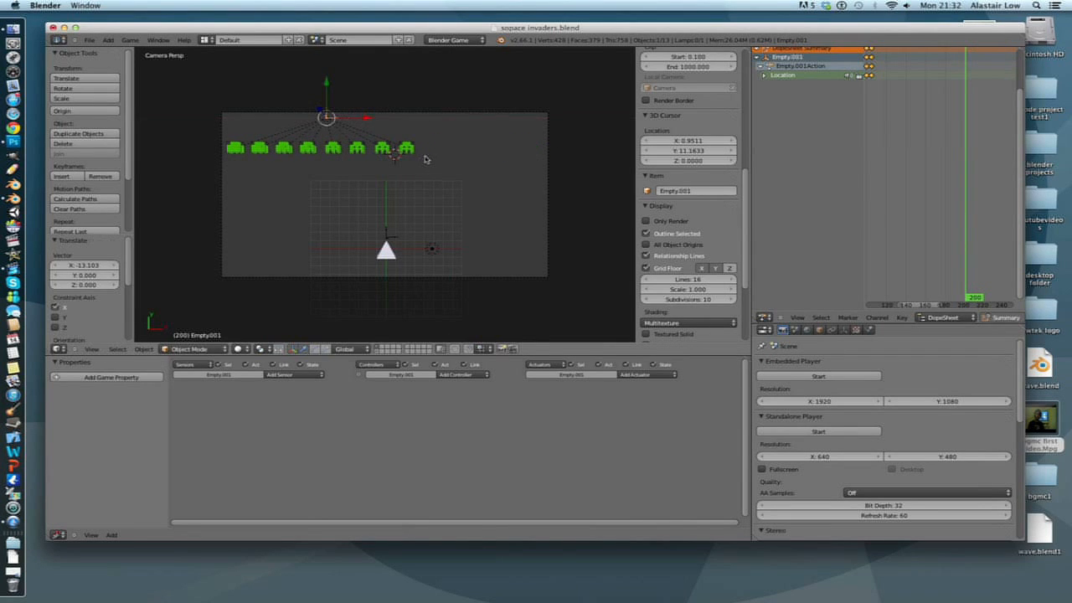
pyautogui.press('i')
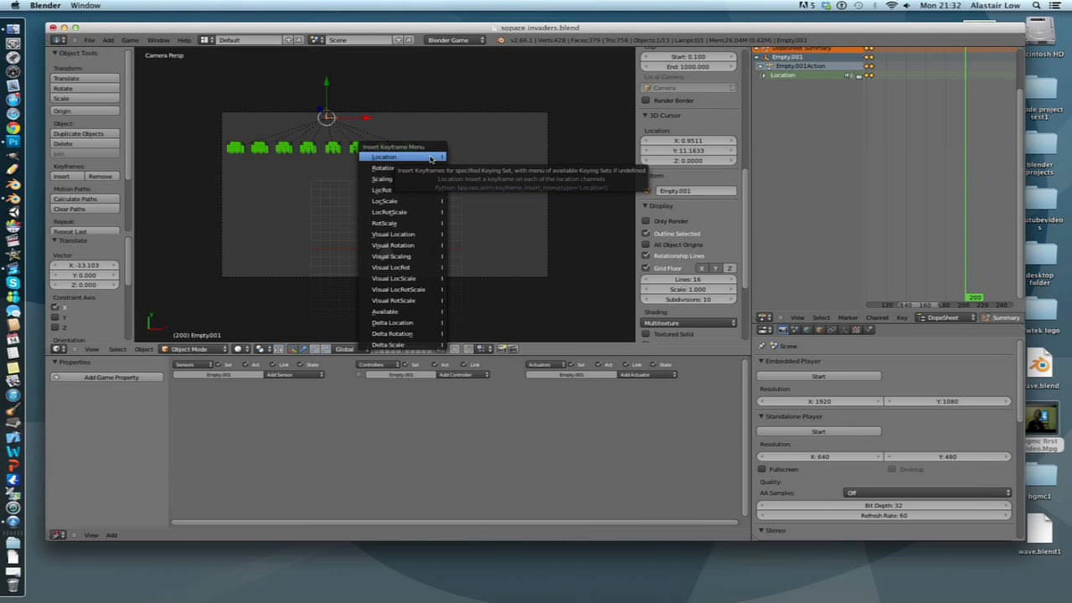
pyautogui.click(430, 159)
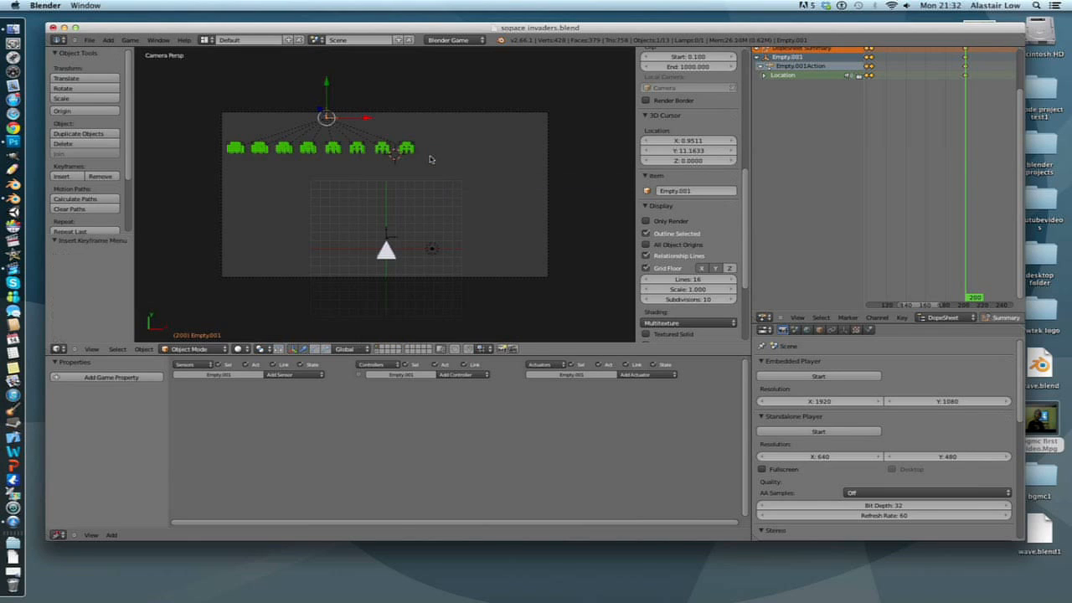
# At frame 205, move the empty about -1.48 units along Y and insert a Location keyframe
pyautogui.scroll(2, 968, 94)
pyautogui.scroll(-1, 981, 87)
pyautogui.moveTo(980, 85); pyautogui.dragTo(949, 90, button='middle')
pyautogui.click(944, 80)
pyautogui.moveTo(945, 80); pyautogui.dragTo(946, 81)
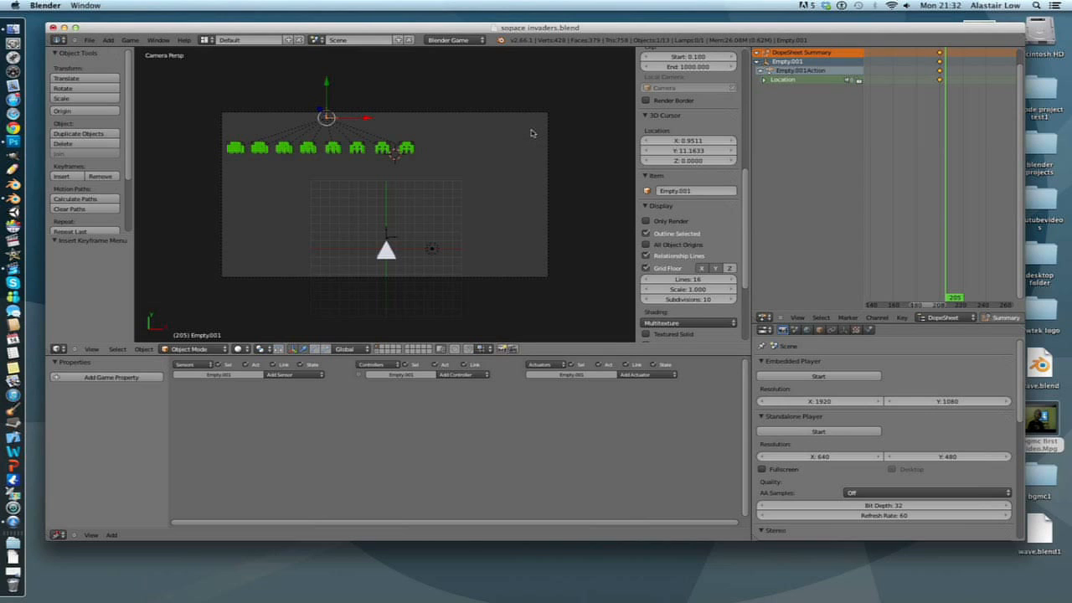
pyautogui.press('g')
pyautogui.press('y')
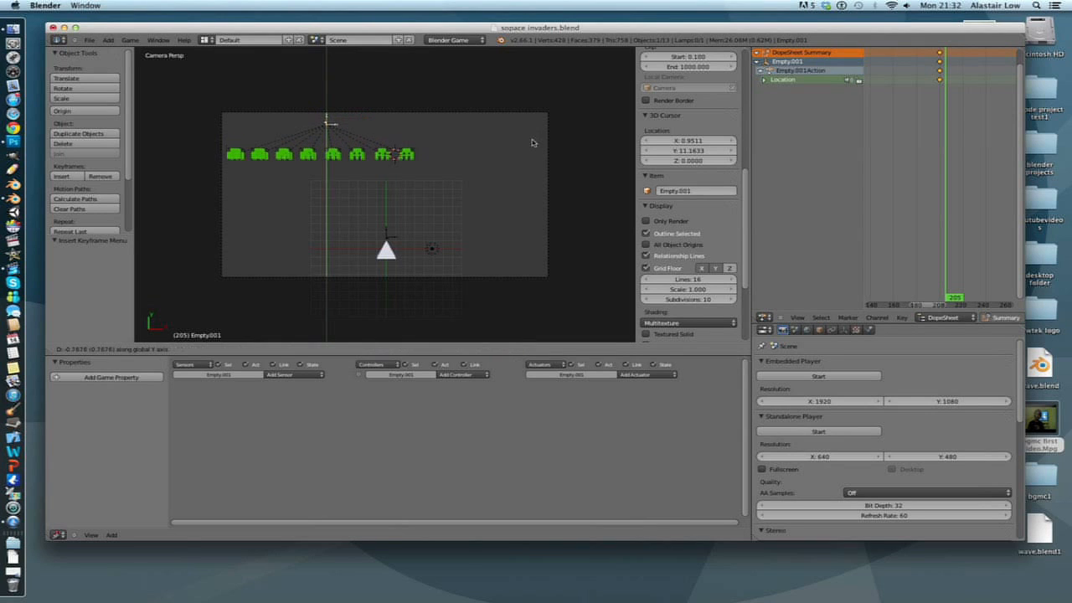
pyautogui.click(530, 146)
pyautogui.press('i')
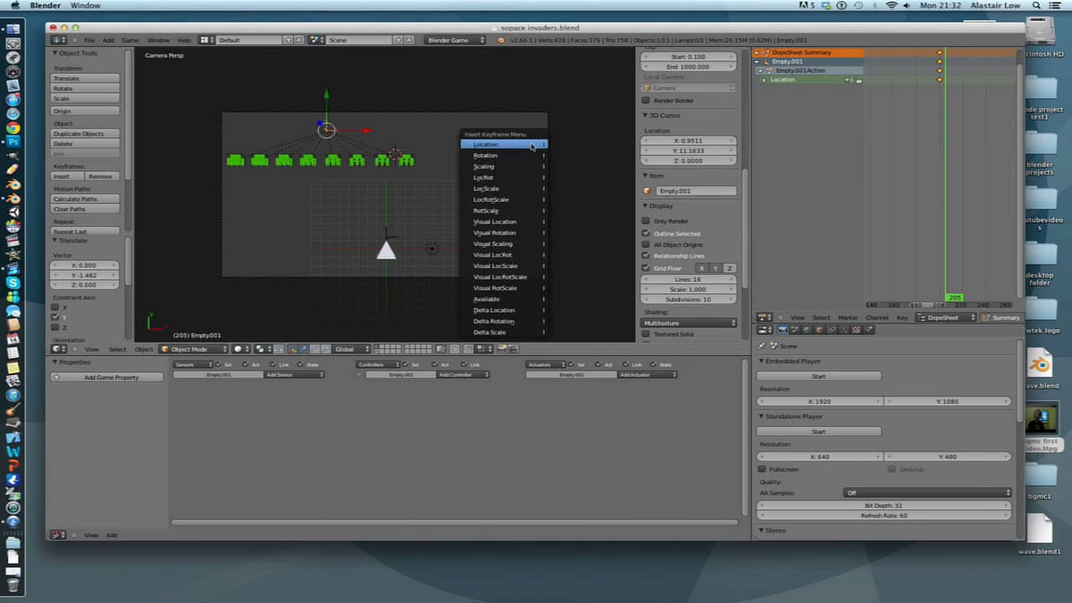
pyautogui.click(530, 145)
# At frame 300, move the empty about 13.19 units along X and insert a Location keyframe
pyautogui.moveTo(982, 129); pyautogui.dragTo(869, 133, button='middle')
pyautogui.moveTo(1016, 135); pyautogui.dragTo(1000, 136, button='middle')
pyautogui.click(936, 168)
pyautogui.moveTo(931, 170); pyautogui.dragTo(922, 176)
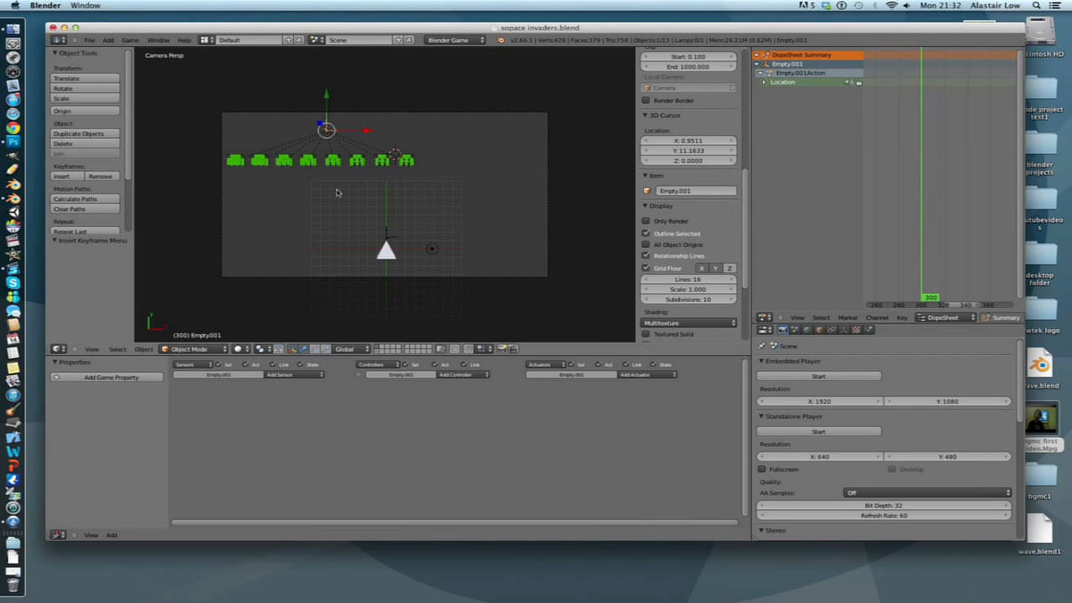
pyautogui.press('g')
pyautogui.press('x')
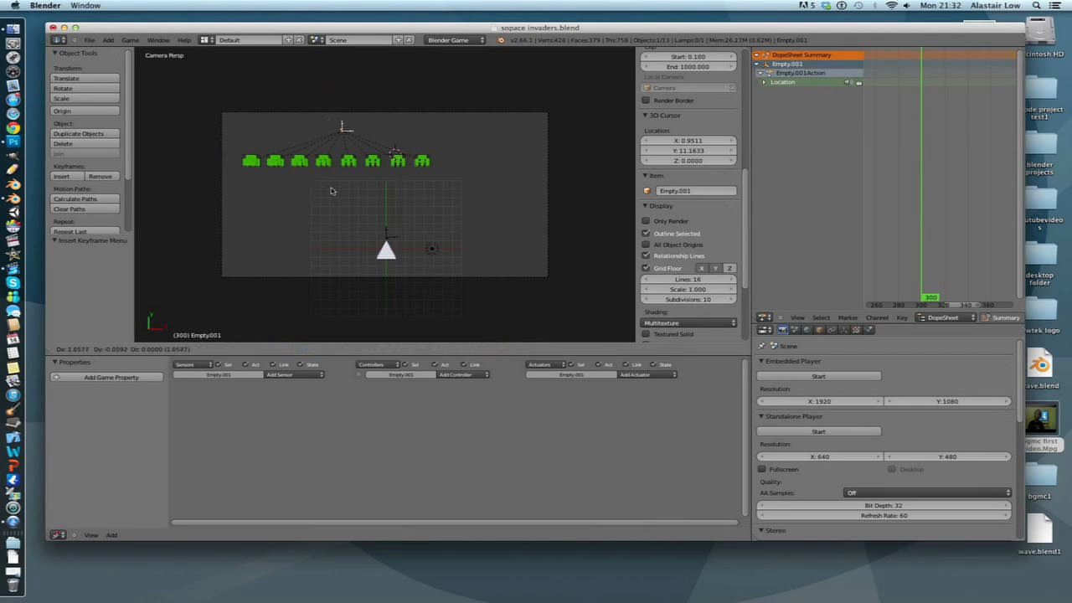
pyautogui.click(434, 187)
pyautogui.press('i')
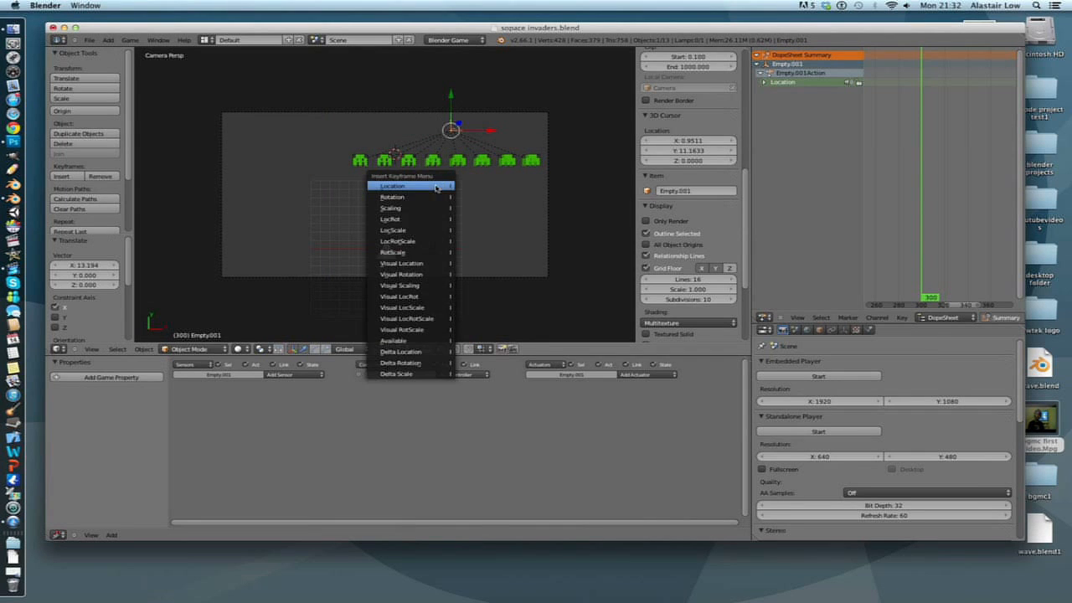
pyautogui.click(436, 188)
# At frame 305, move the empty about -1.72 units along Y and insert a Location keyframe
pyautogui.click(923, 118)
pyautogui.moveTo(925, 118); pyautogui.dragTo(927, 119)
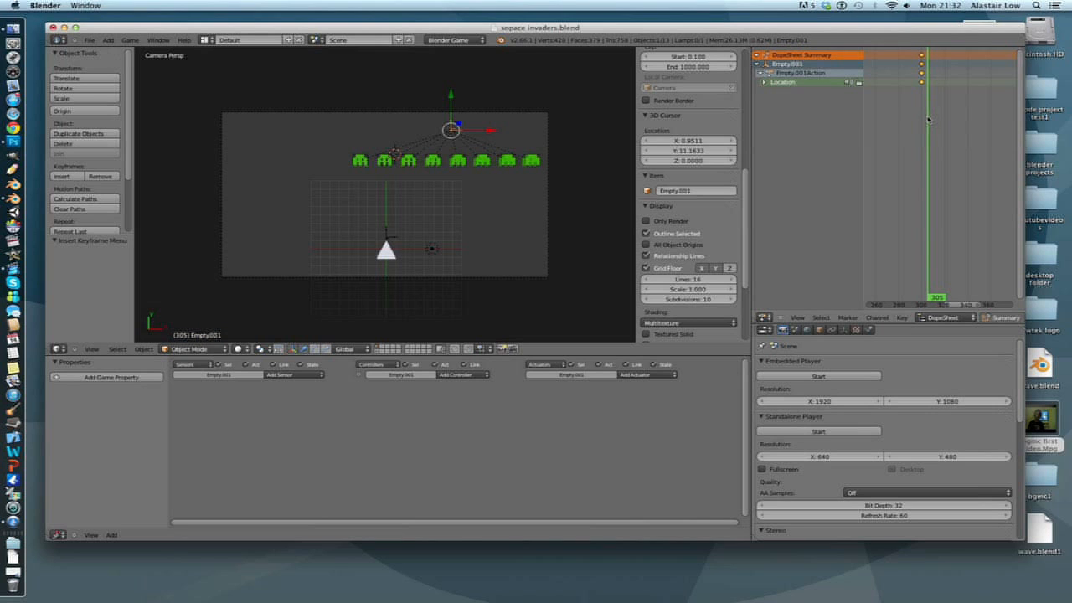
pyautogui.press('g')
pyautogui.press('y')
pyautogui.click(566, 140)
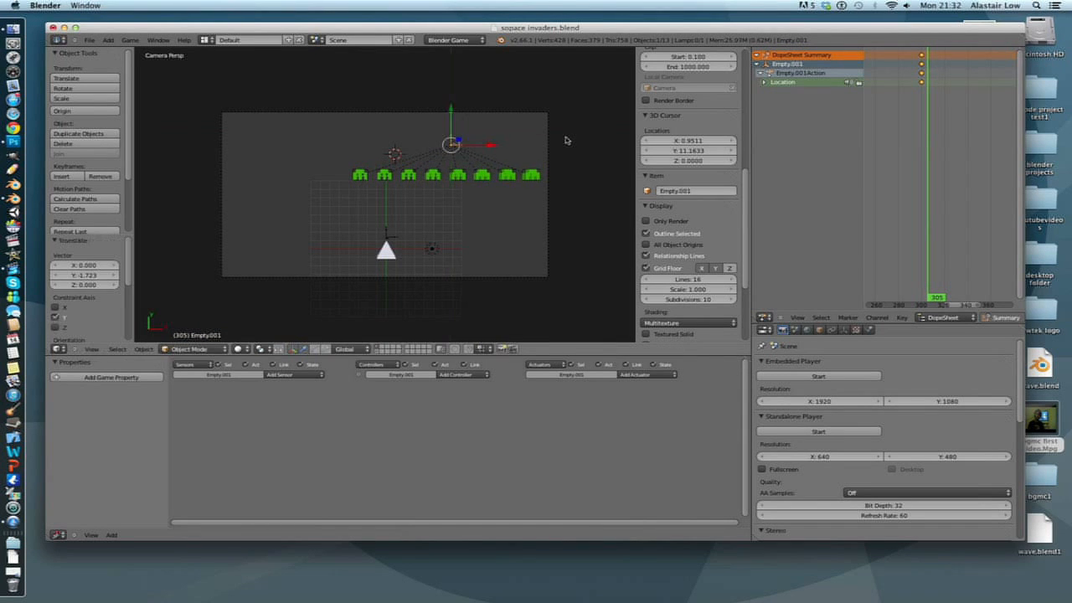
pyautogui.press('i')
pyautogui.click(548, 140)
# At frame 400, move the empty about -12.92 units along X and insert a Location keyframe
pyautogui.moveTo(949, 131); pyautogui.dragTo(1005, 131, button='middle')
pyautogui.moveTo(946, 166); pyautogui.dragTo(936, 170)
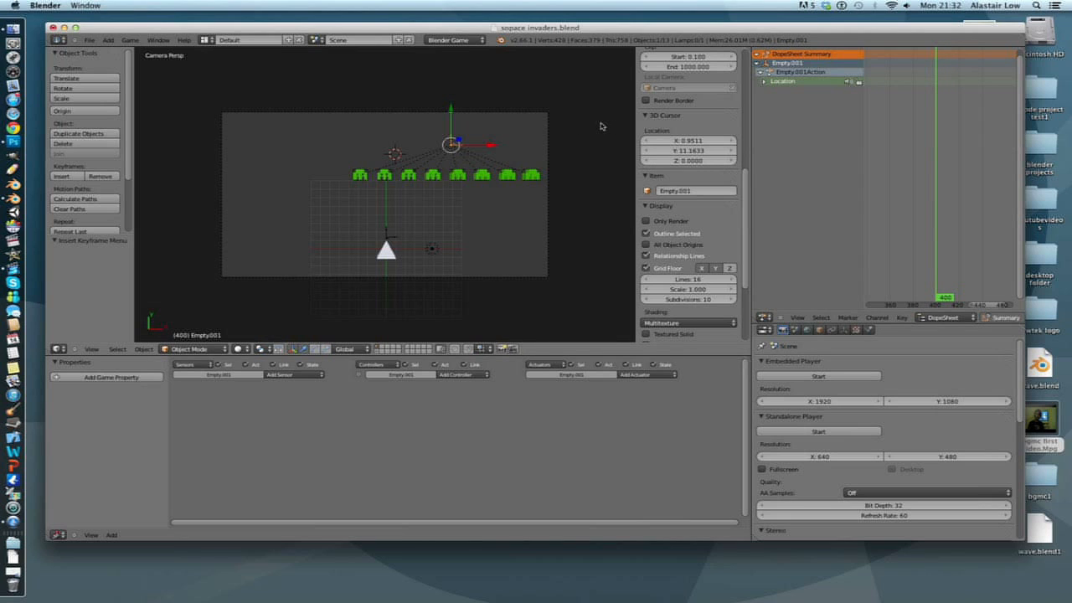
pyautogui.press('g')
pyautogui.press('x')
pyautogui.click(468, 132)
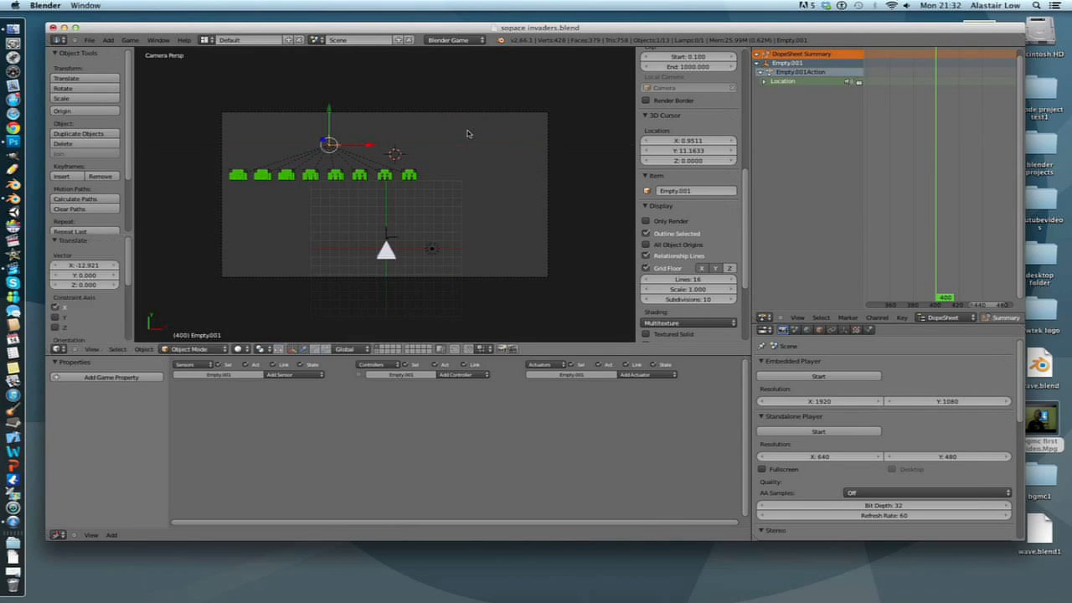
pyautogui.press('i')
pyautogui.click(468, 131)
# At frame 405, move the empty about -1.19 units along Y and insert a Location keyframe
pyautogui.click(944, 221)
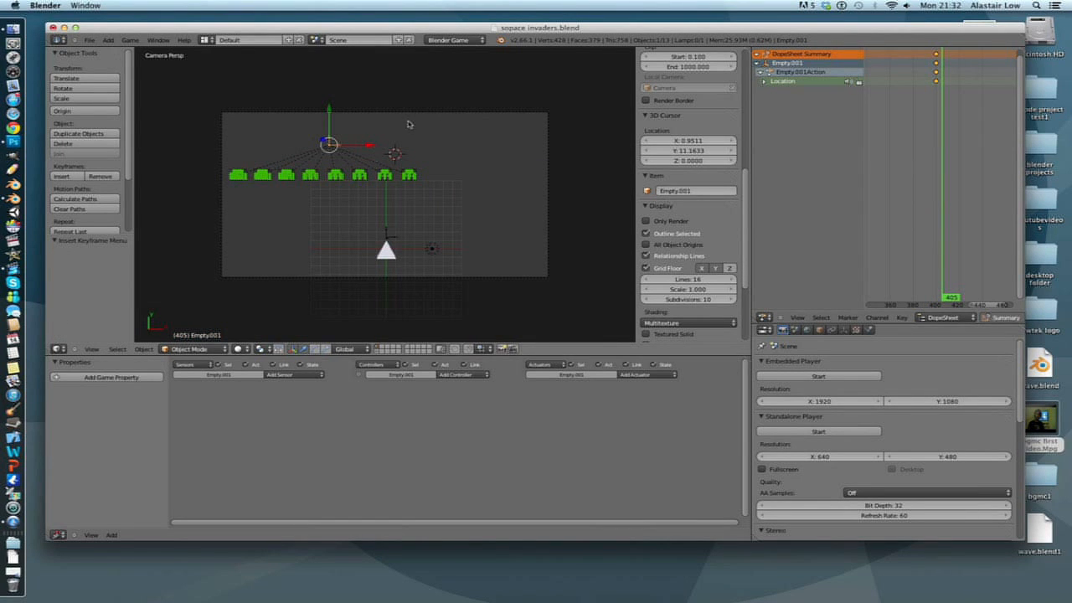
pyautogui.press('g')
pyautogui.press('y')
pyautogui.click(405, 141)
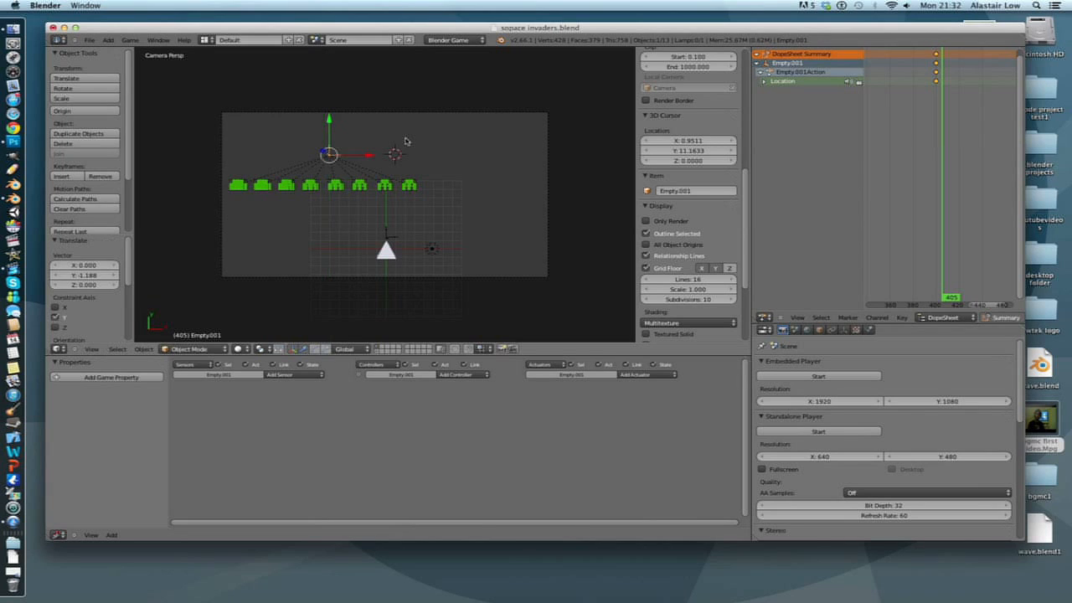
pyautogui.press('i')
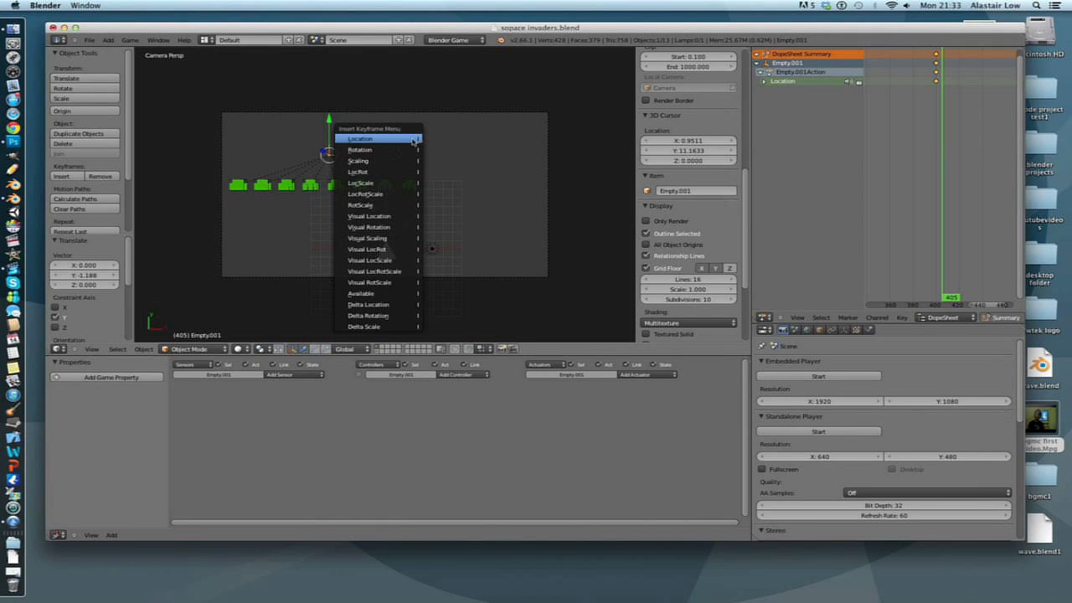
pyautogui.click(410, 142)
# At frame 500, move the empty along X until the row nears the camera frame's right edge and insert a Location keyframe
pyautogui.scroll(1, 949, 169)
pyautogui.moveTo(949, 169); pyautogui.dragTo(981, 166, button='middle')
pyautogui.moveTo(938, 201); pyautogui.dragTo(941, 203)
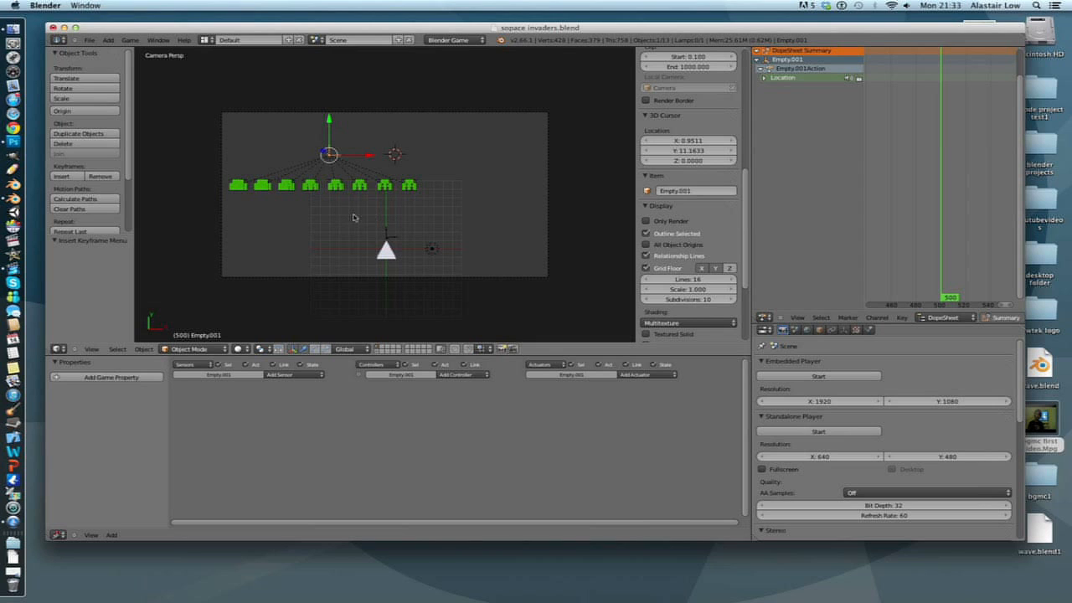
pyautogui.press('g')
pyautogui.press('x')
pyautogui.click(467, 218)
pyautogui.press('i')
pyautogui.click(467, 215)
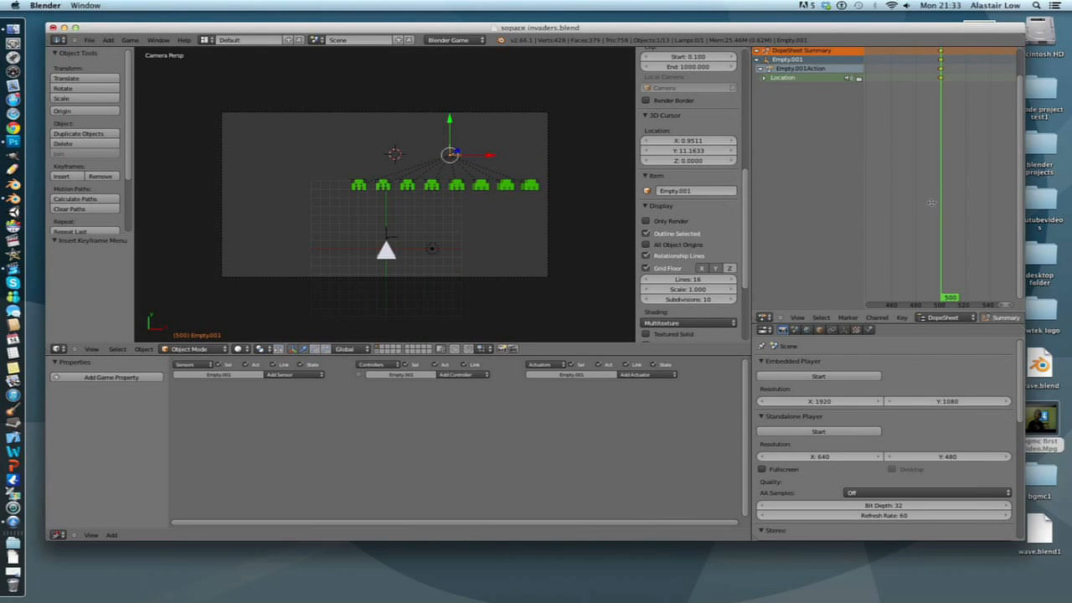
# At frame 505, move the empty about -0.83 units along Y and insert a Location keyframe
pyautogui.moveTo(931, 203); pyautogui.dragTo(898, 206, button='middle')
pyautogui.moveTo(909, 205); pyautogui.dragTo(915, 205)
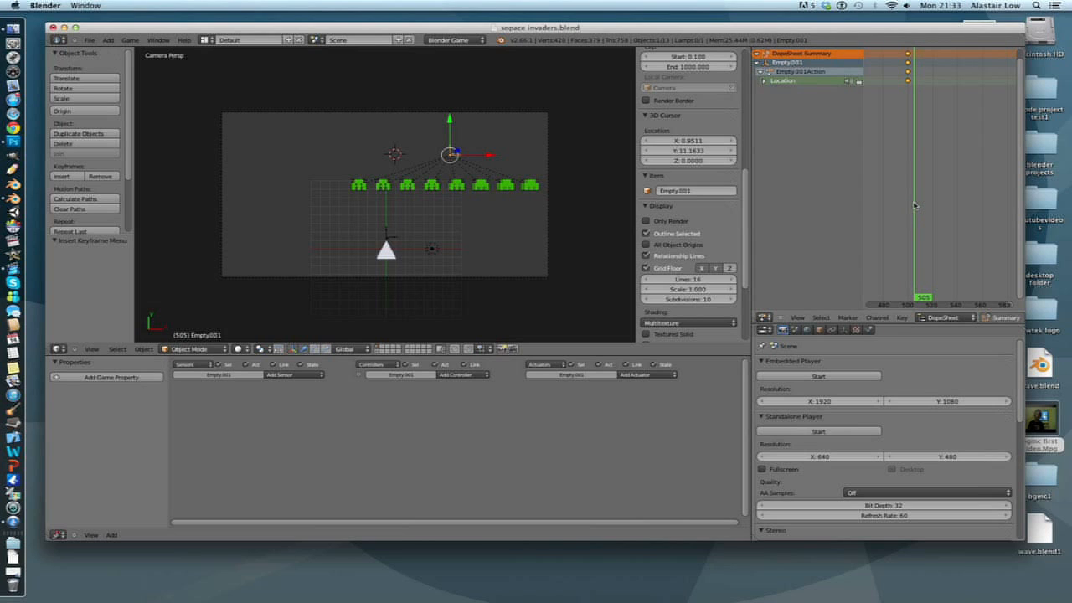
pyautogui.press('i')
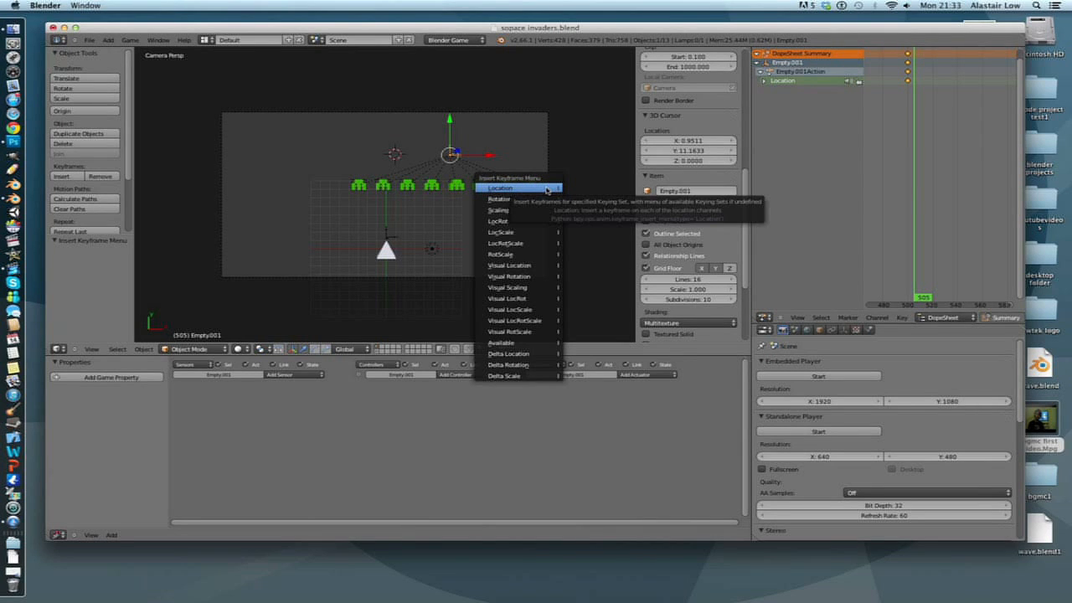
pyautogui.click(546, 191)
pyautogui.press('g')
pyautogui.press('y')
pyautogui.click(558, 155)
pyautogui.press('i')
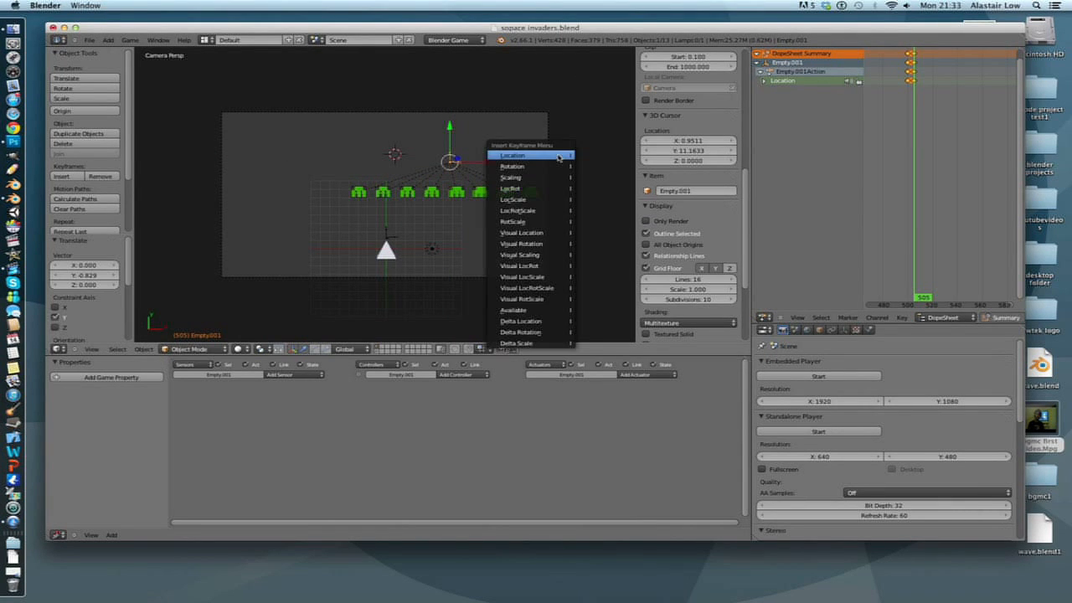
pyautogui.click(558, 157)
# At frame 600, move the empty about -12.84 units along X and insert a Location keyframe
pyautogui.moveTo(966, 155); pyautogui.dragTo(922, 174, button='middle')
pyautogui.click(980, 205)
pyautogui.moveTo(984, 206); pyautogui.dragTo(989, 207)
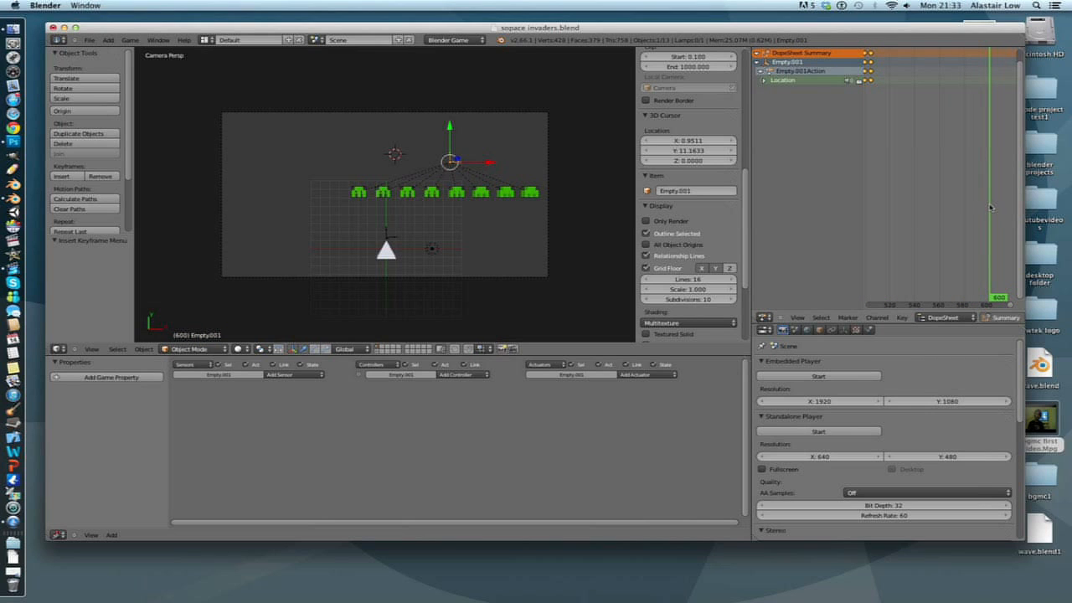
pyautogui.press('g')
pyautogui.press('x')
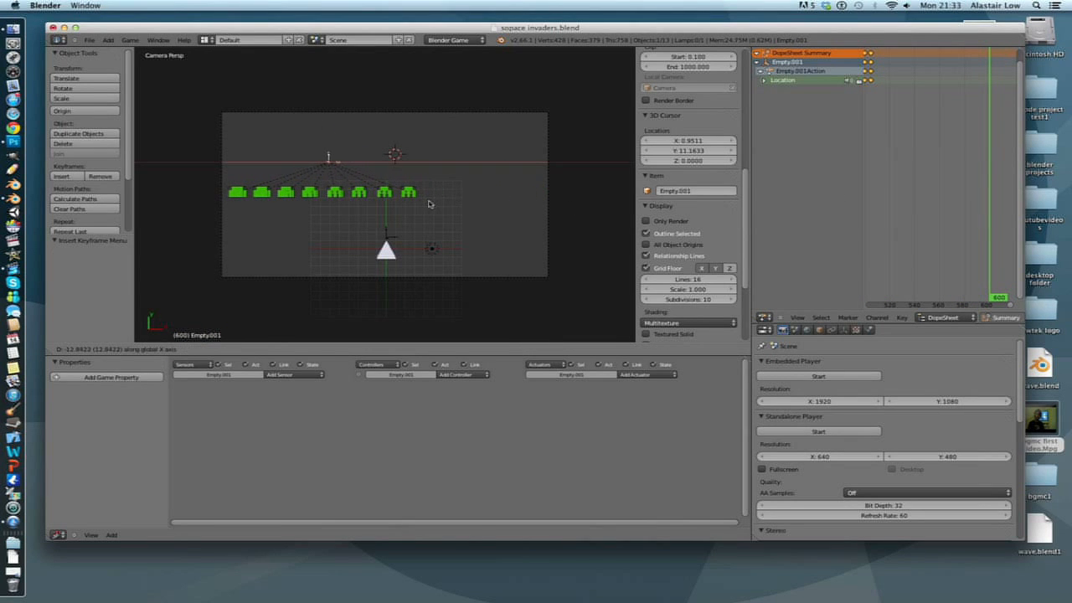
pyautogui.click(428, 203)
pyautogui.press('i')
pyautogui.click(429, 211)
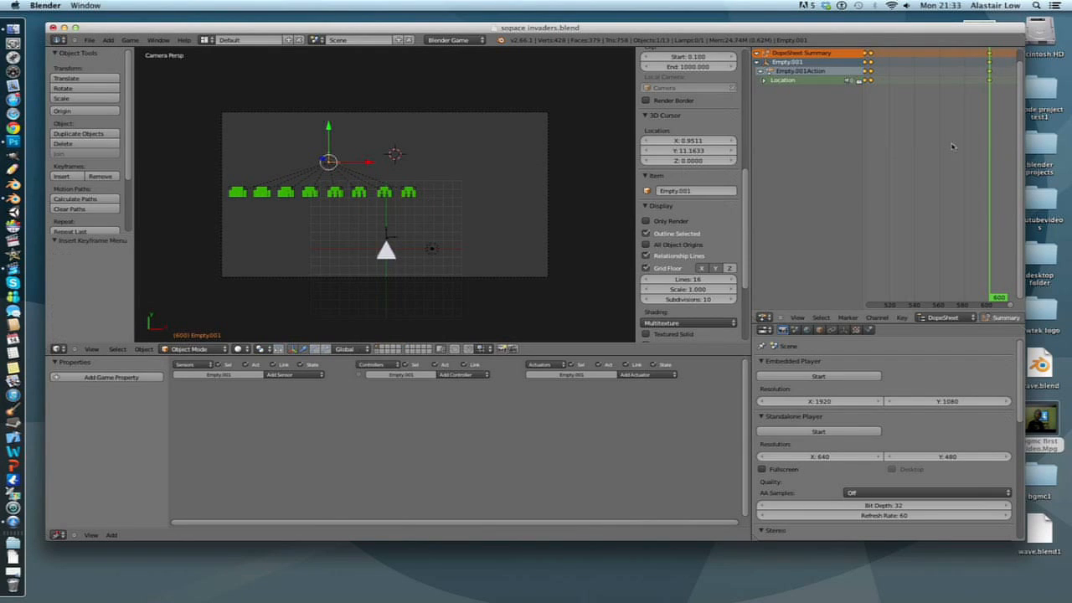
# At frame 605, move the empty a short distance down along Y and insert a Location keyframe
pyautogui.moveTo(966, 146); pyautogui.dragTo(932, 148, button='middle')
pyautogui.moveTo(954, 133); pyautogui.dragTo(961, 135)
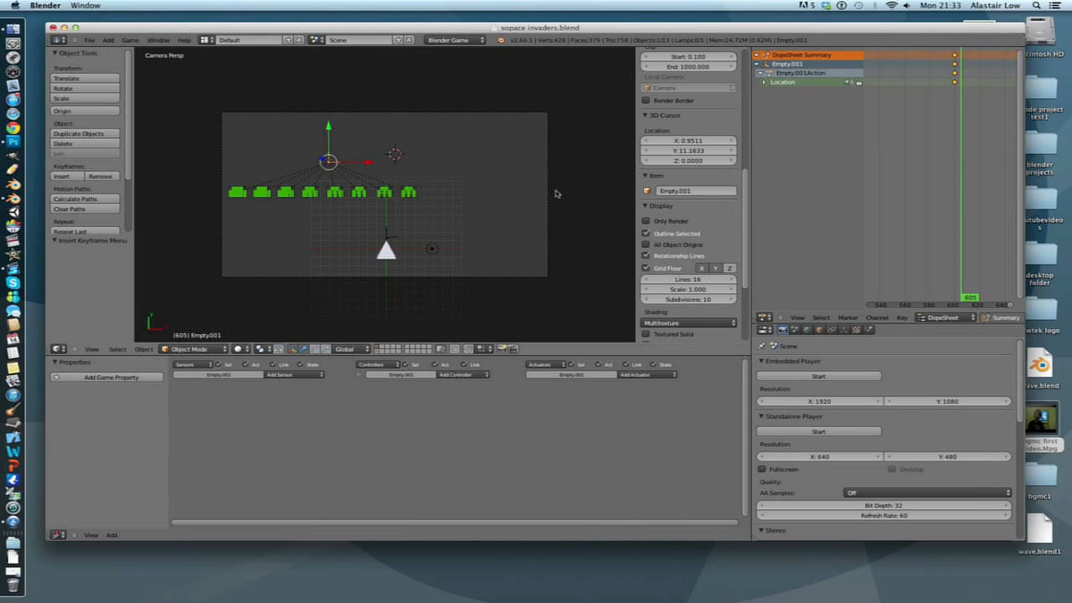
pyautogui.press('g')
pyautogui.press('y')
pyautogui.click(517, 191)
pyautogui.press('i')
pyautogui.click(518, 193)
# At frame 700, move the empty along X back to the right side of the camera frame and insert a Location keyframe
pyautogui.moveTo(949, 175); pyautogui.dragTo(891, 180, button='middle')
pyautogui.moveTo(967, 200); pyautogui.dragTo(992, 200)
pyautogui.moveTo(980, 200); pyautogui.dragTo(903, 203, button='middle')
pyautogui.scroll(-1, 931, 209)
pyautogui.moveTo(933, 210); pyautogui.dragTo(937, 211)
pyautogui.press('g')
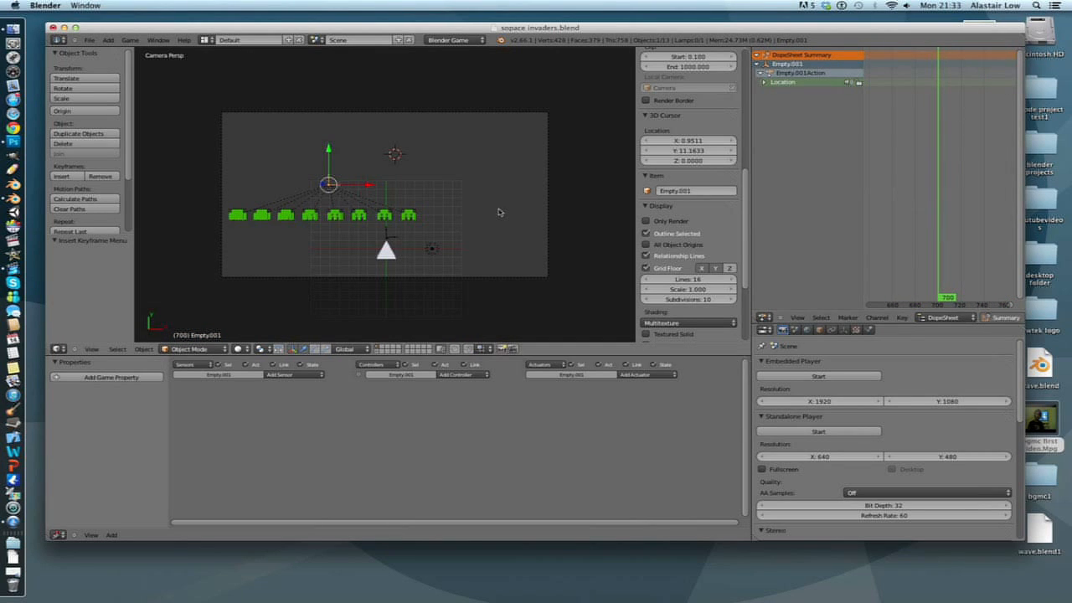
pyautogui.press('x')
pyautogui.click(491, 239)
pyautogui.press('i')
pyautogui.click(492, 240)
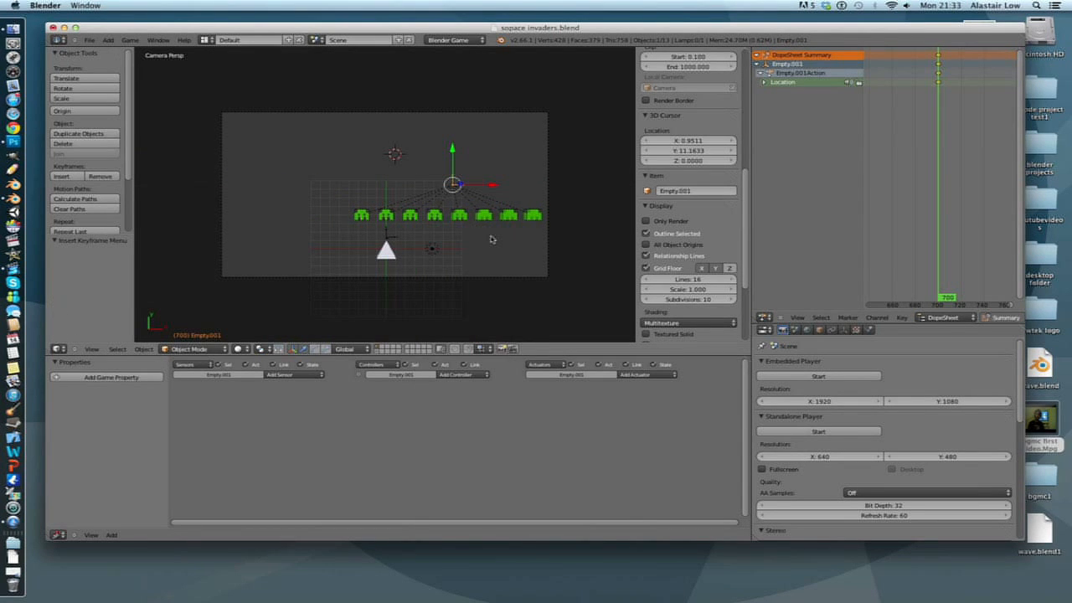
# Run and stop the game as a test, and return the animation to frame 0
pyautogui.press('p')
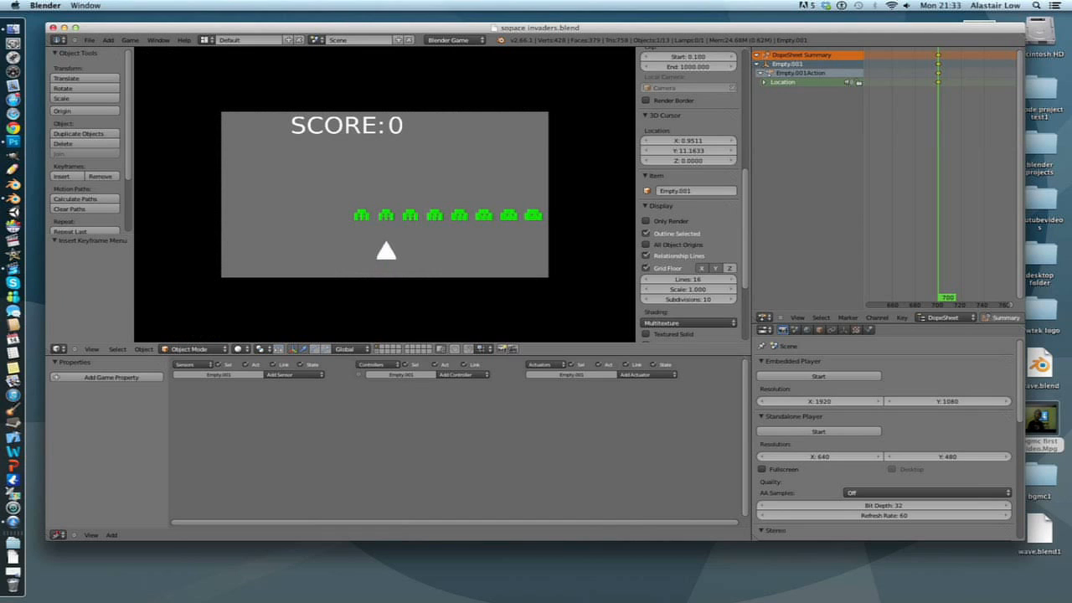
pyautogui.press('Escape')
pyautogui.scroll(-5, 894, 233)
pyautogui.moveTo(924, 209); pyautogui.dragTo(875, 211)
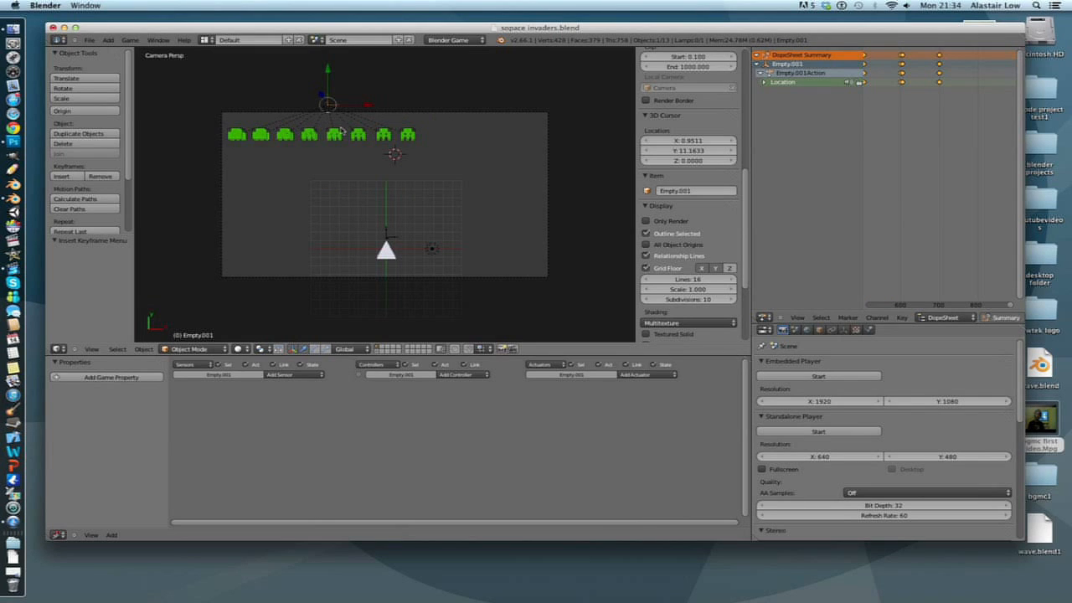
# Add an Always sensor and an Action actuator to the empty
pyautogui.click(293, 374)
pyautogui.click(293, 391)
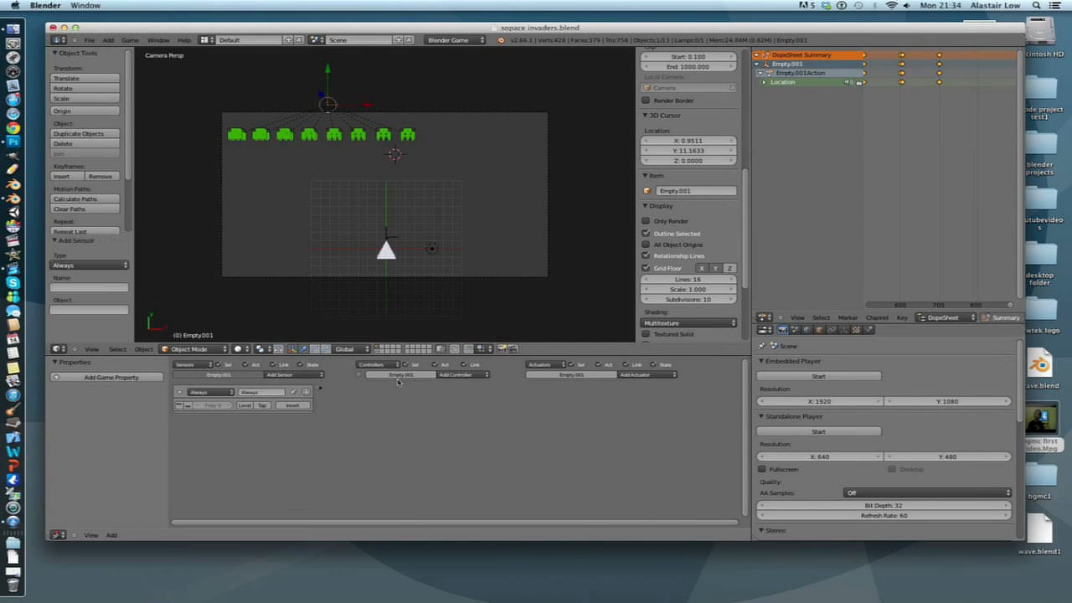
pyautogui.click(647, 374)
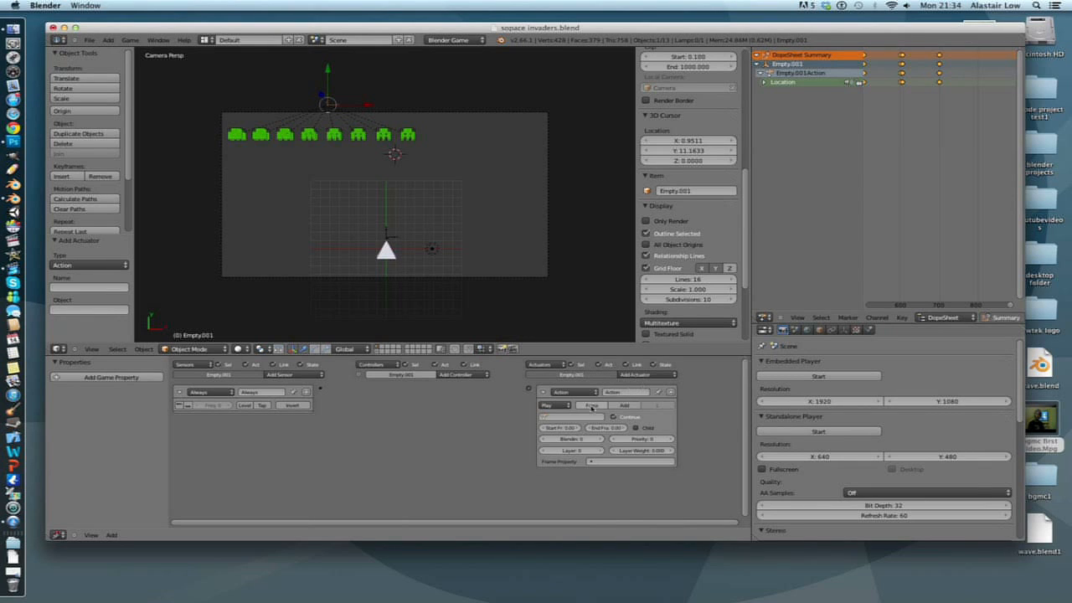
pyautogui.click(572, 416)
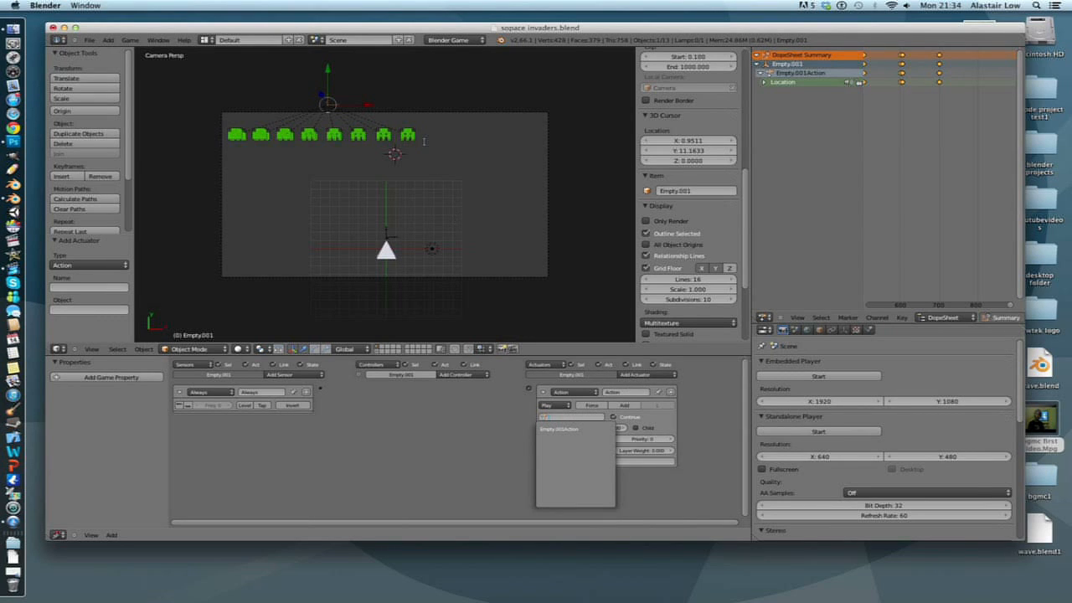
pyautogui.rightClick(326, 105)
# Switch the dope sheet to Action Editor mode
pyautogui.moveTo(959, 319); pyautogui.dragTo(845, 319, button='middle')
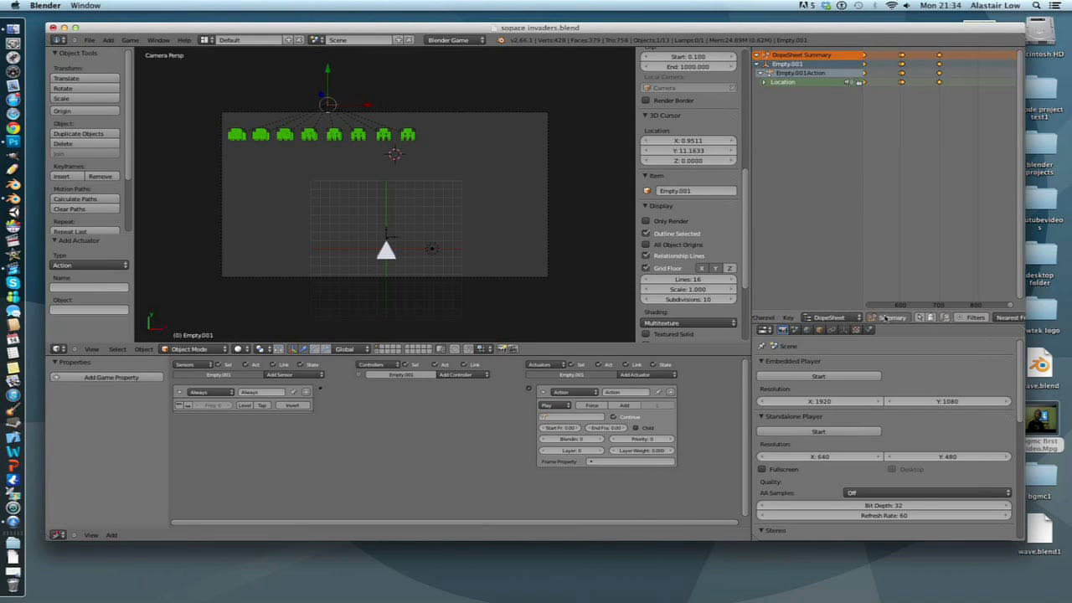
pyautogui.click(829, 318)
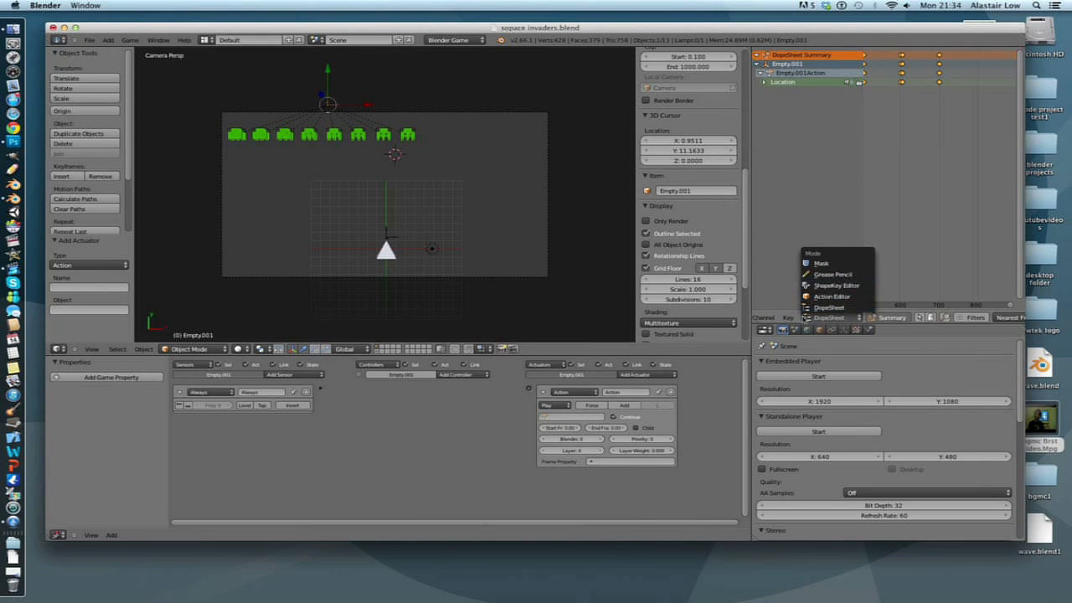
pyautogui.moveTo(784, 322); pyautogui.dragTo(902, 319, button='middle')
pyautogui.scroll(-2, 837, 319)
pyautogui.click(916, 319)
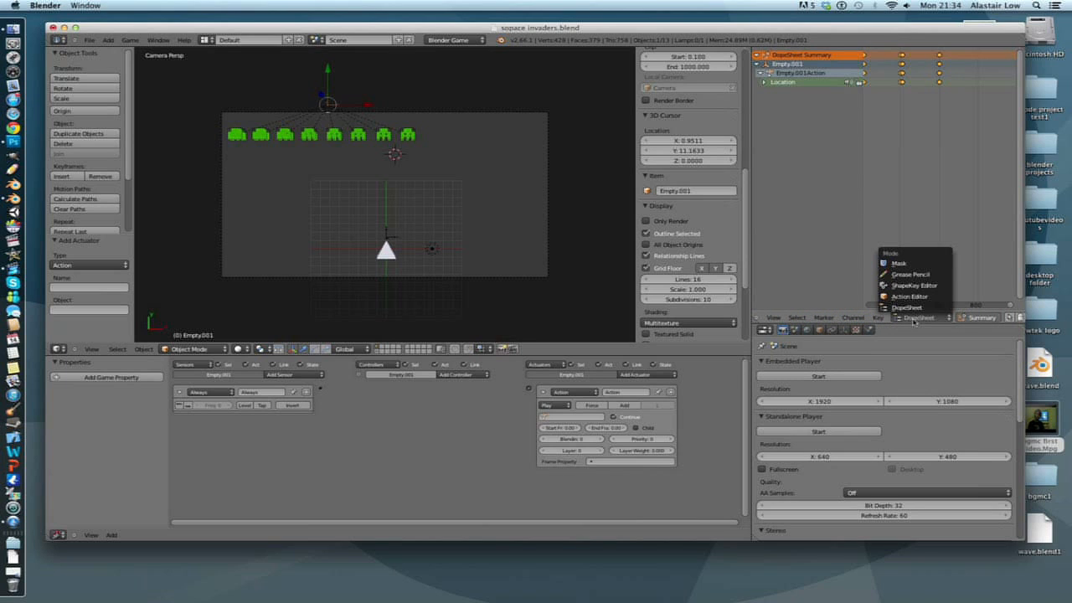
pyautogui.click(912, 296)
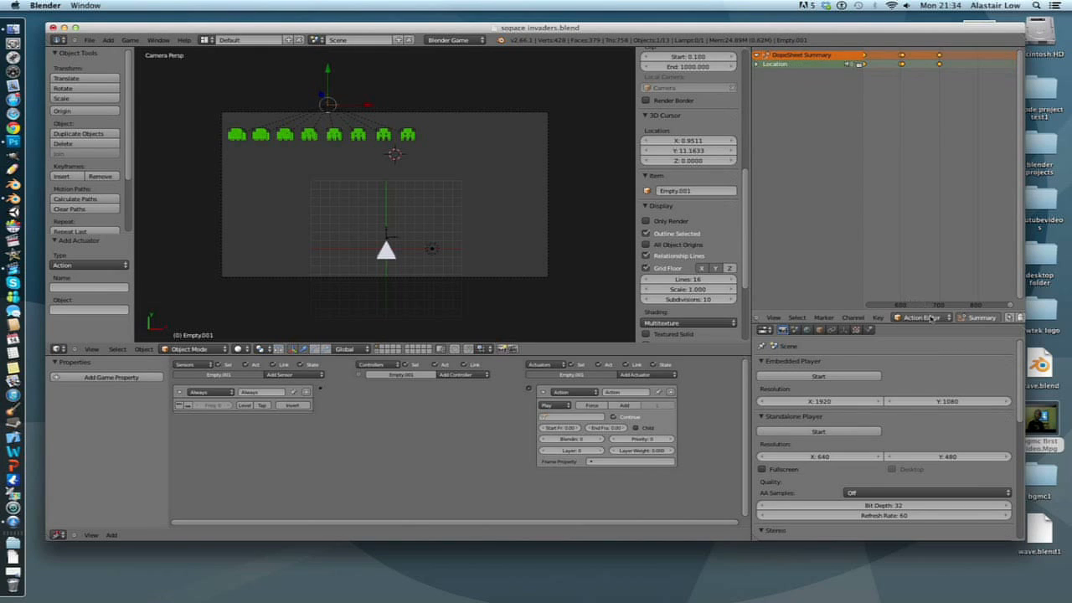
# Rename the empty's action to enemymove
pyautogui.scroll(-6, 964, 318)
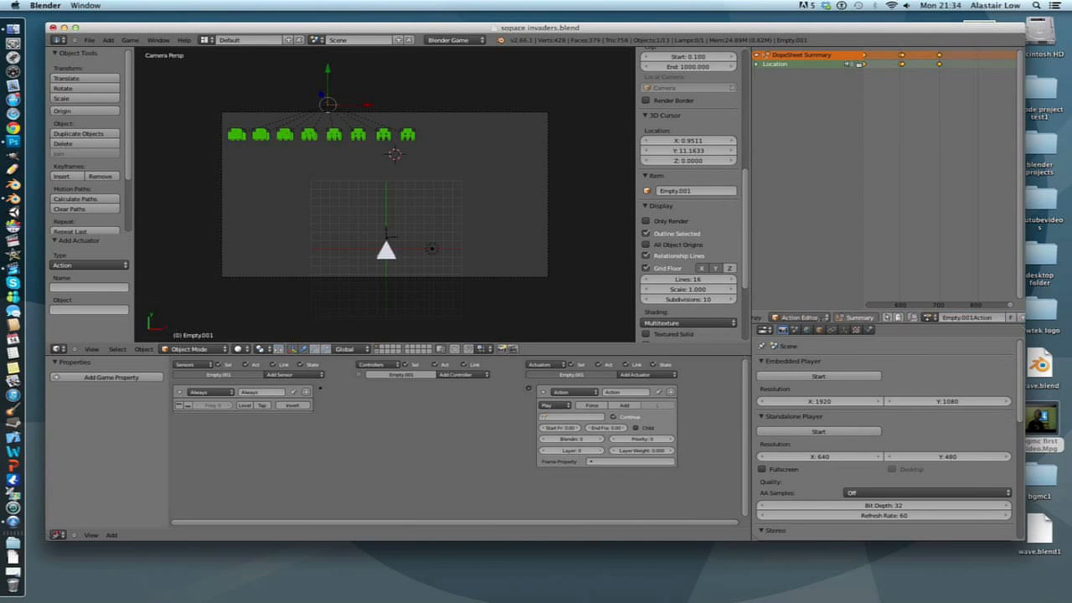
pyautogui.click(938, 317)
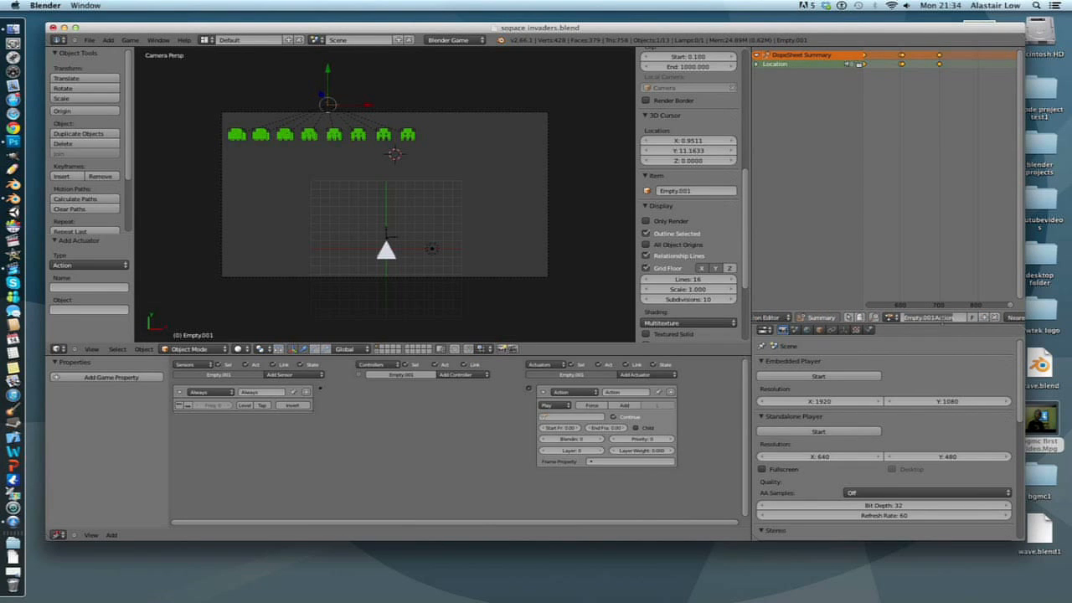
pyautogui.write('enemymove')
pyautogui.press('Return')
# Assign the enemymove action to the Action actuator and link the Always sensor to it through an And controller
pyautogui.click(562, 416)
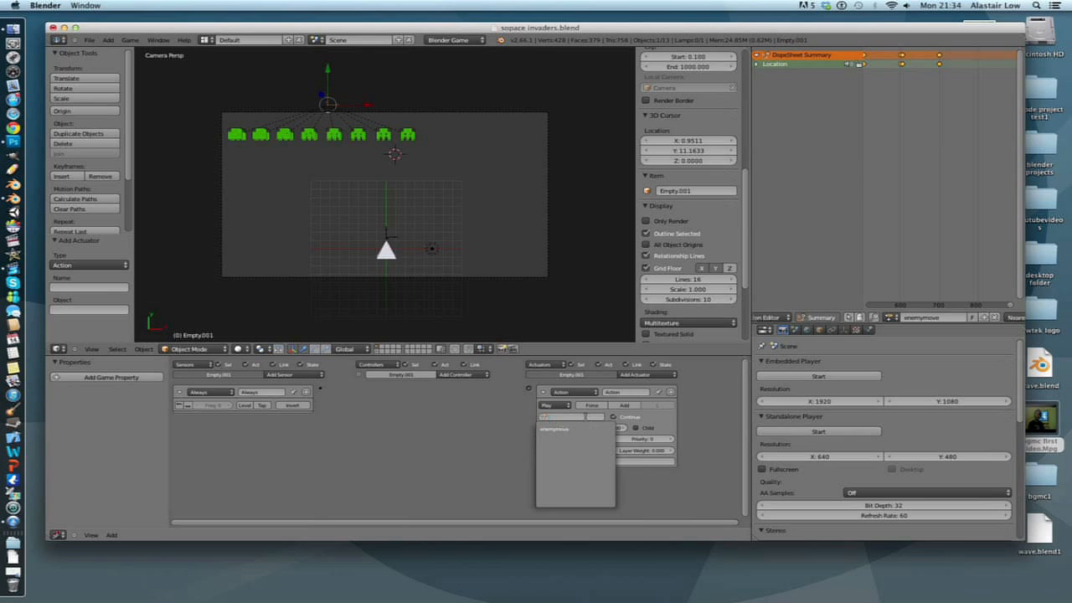
pyautogui.click(565, 424)
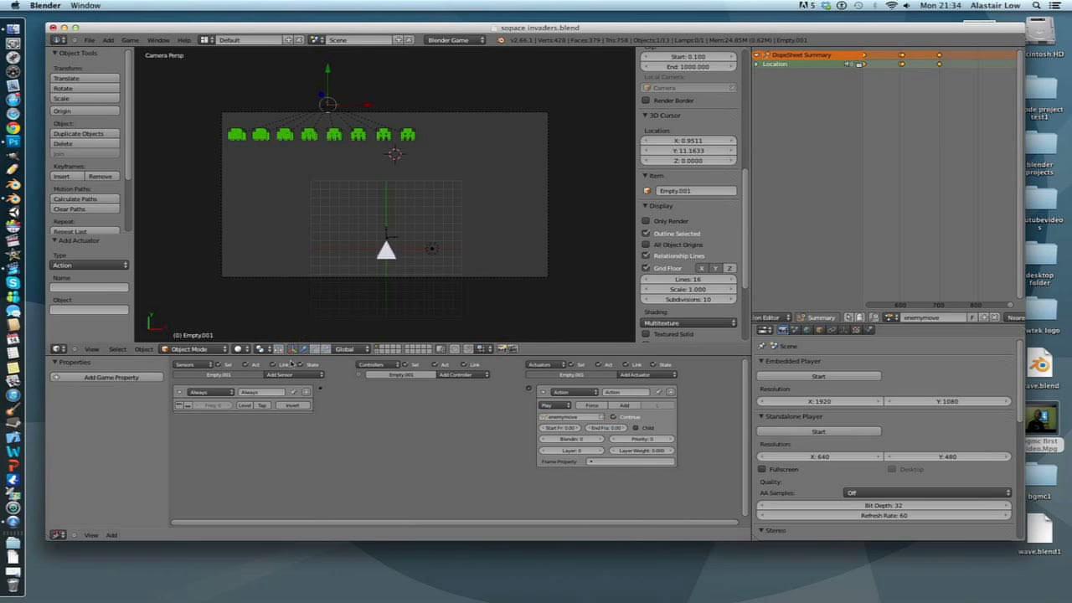
pyautogui.moveTo(322, 391); pyautogui.dragTo(528, 388)
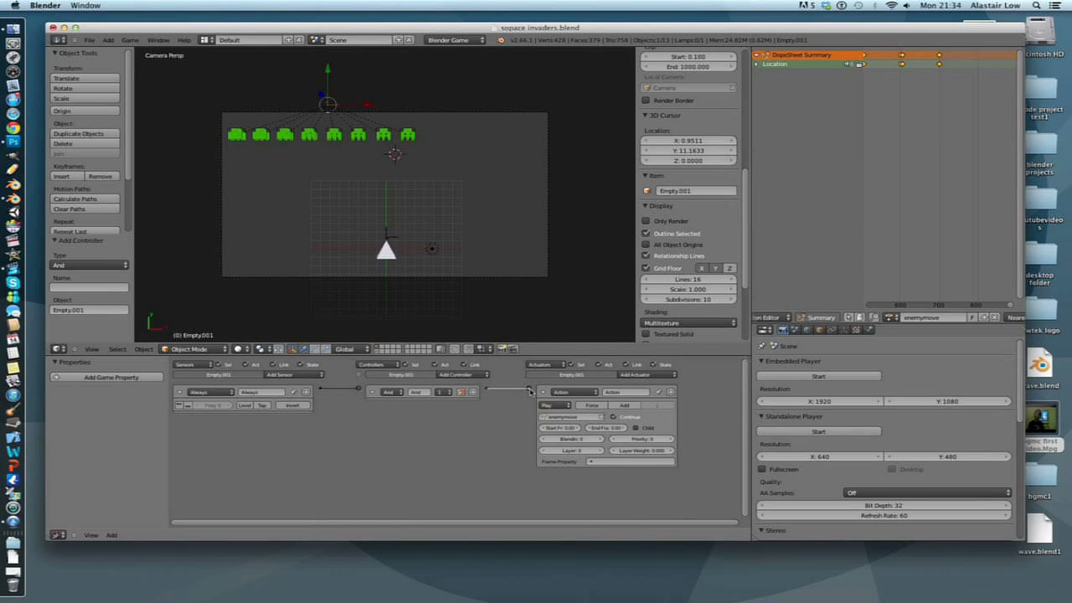
# Enable true level triggering on the empty's Always sensor and briefly run the game from the camera
pyautogui.click(179, 406)
pyautogui.rightClick(549, 232)
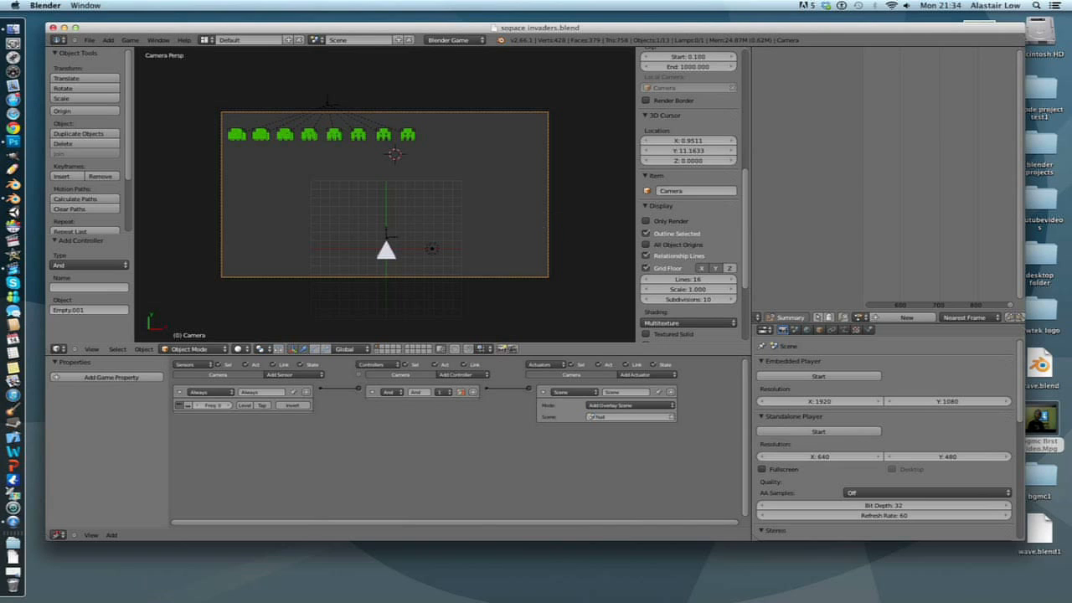
pyautogui.press('p')
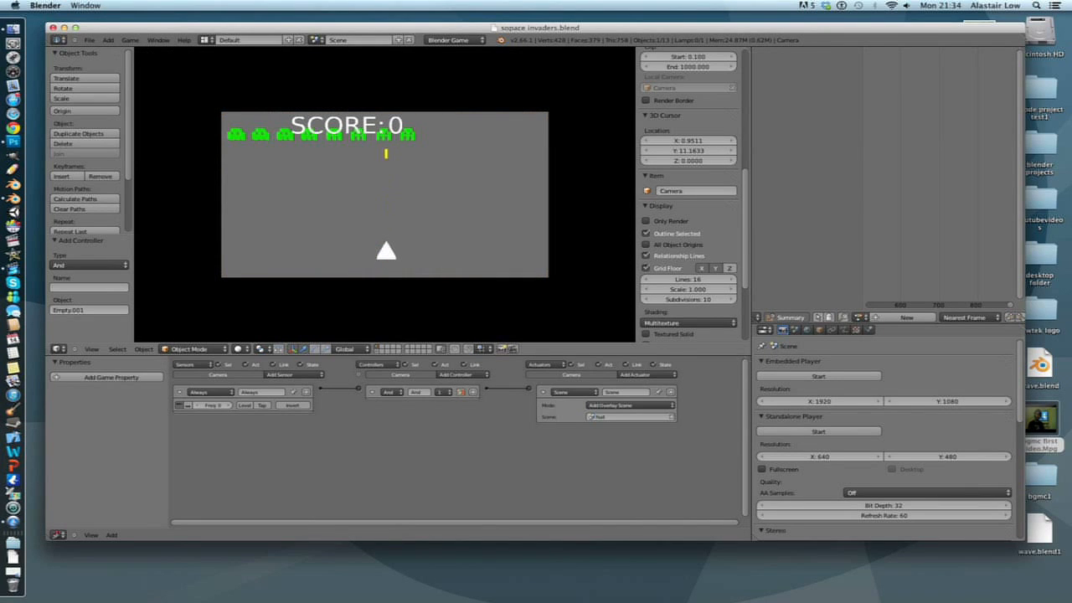
pyautogui.press('Escape')
# Set the end frame of the empty's Action actuator to 700
pyautogui.rightClick(331, 108)
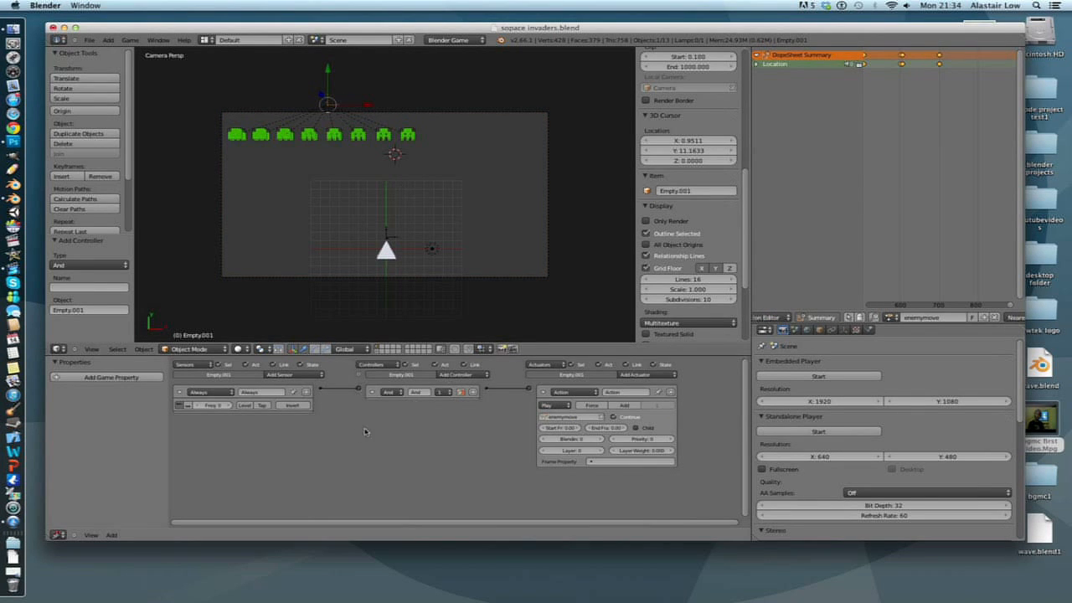
pyautogui.scroll(-1, 926, 115)
pyautogui.click(606, 430)
pyautogui.press('Return')
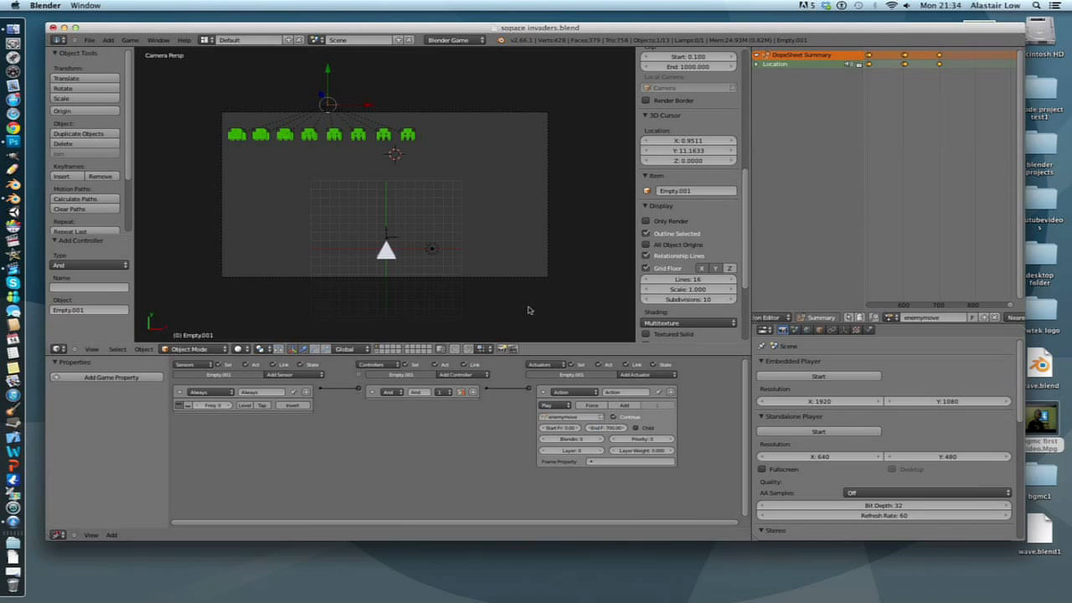
# Play-test the game, moving the ship from side to side and shooting all the moving invaders
pyautogui.rightClick(548, 218)
pyautogui.press('p')
pyautogui.press('space')
pyautogui.press('Right')
pyautogui.press('Right')
pyautogui.press('space')
pyautogui.press('Left')
pyautogui.press('Right')
pyautogui.press('space')
pyautogui.press('Left')
pyautogui.press('space')
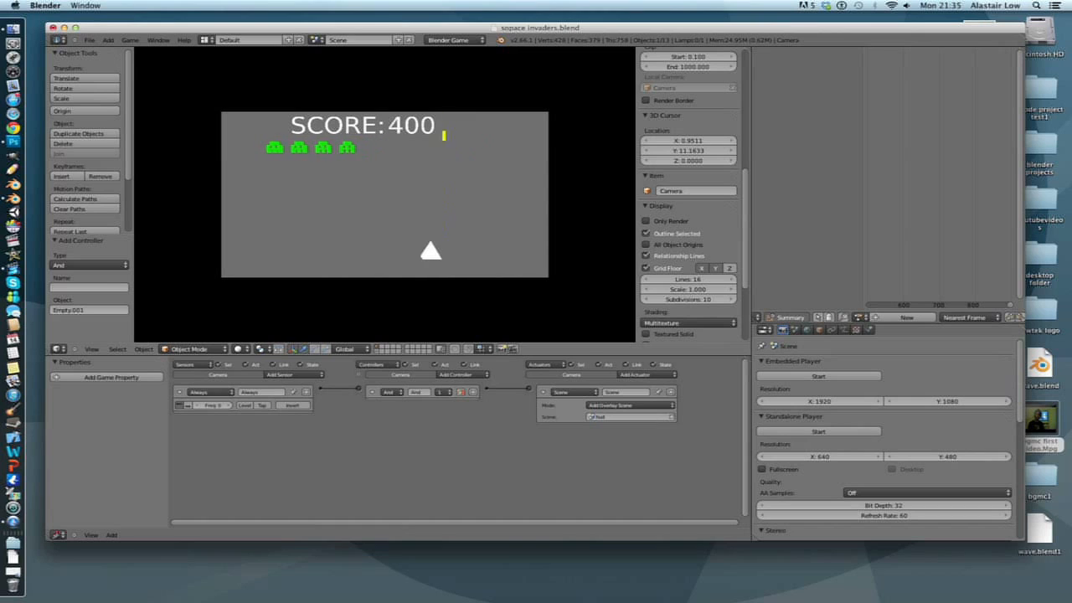
pyautogui.press('space')
pyautogui.press('Left')
pyautogui.press('space')
pyautogui.press('Right')
pyautogui.press('space')
pyautogui.press('Left')
pyautogui.press('space')
pyautogui.press('Right')
pyautogui.press('space')
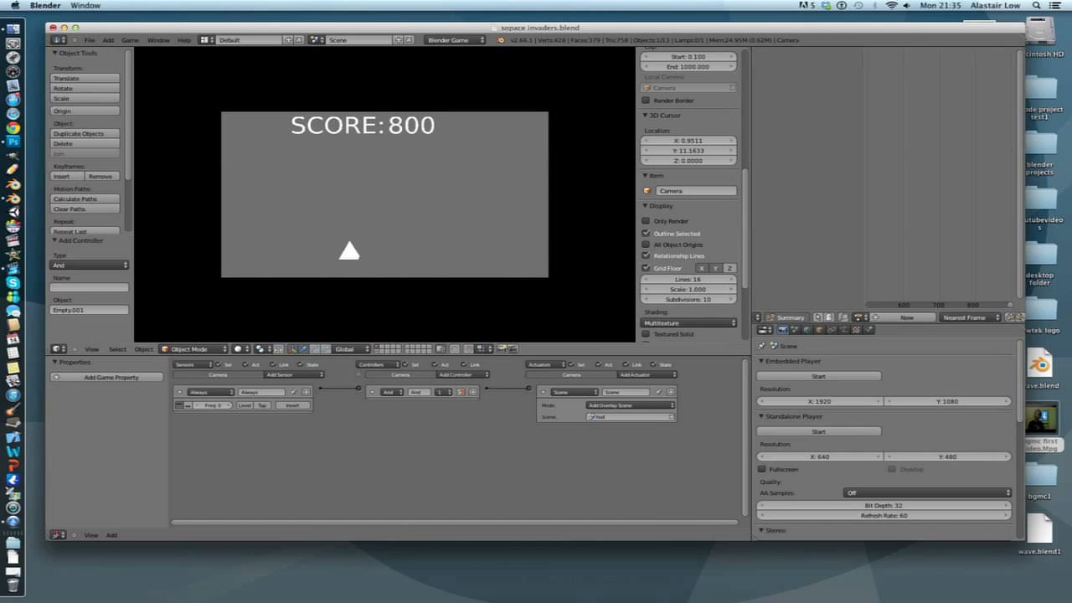
pyautogui.press('Escape')
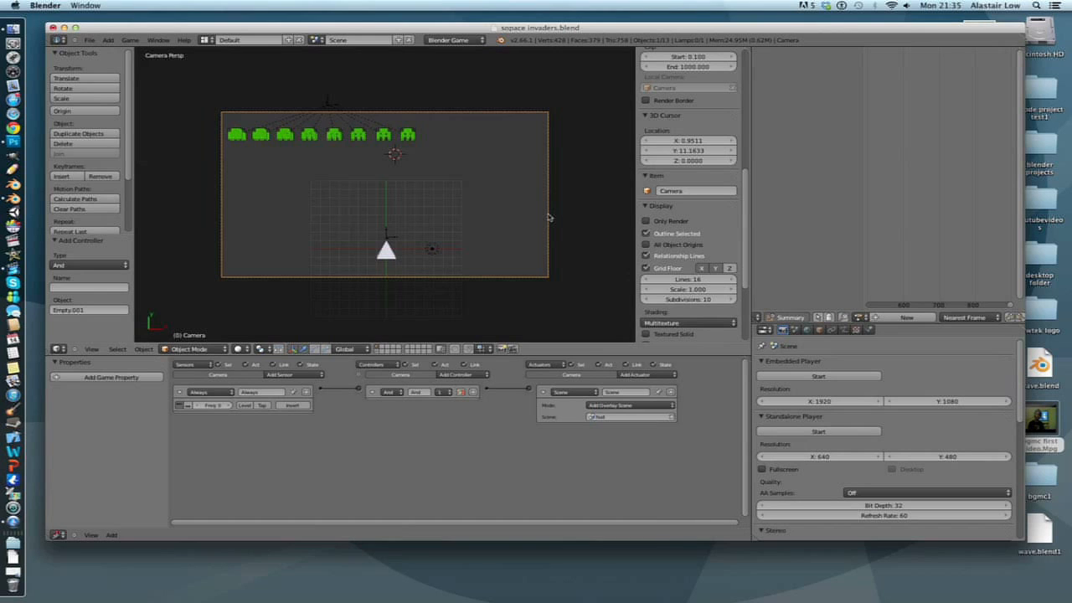
# Make a full copy of the hud scene and delete the score counter text object from the copy
pyautogui.click(318, 40)
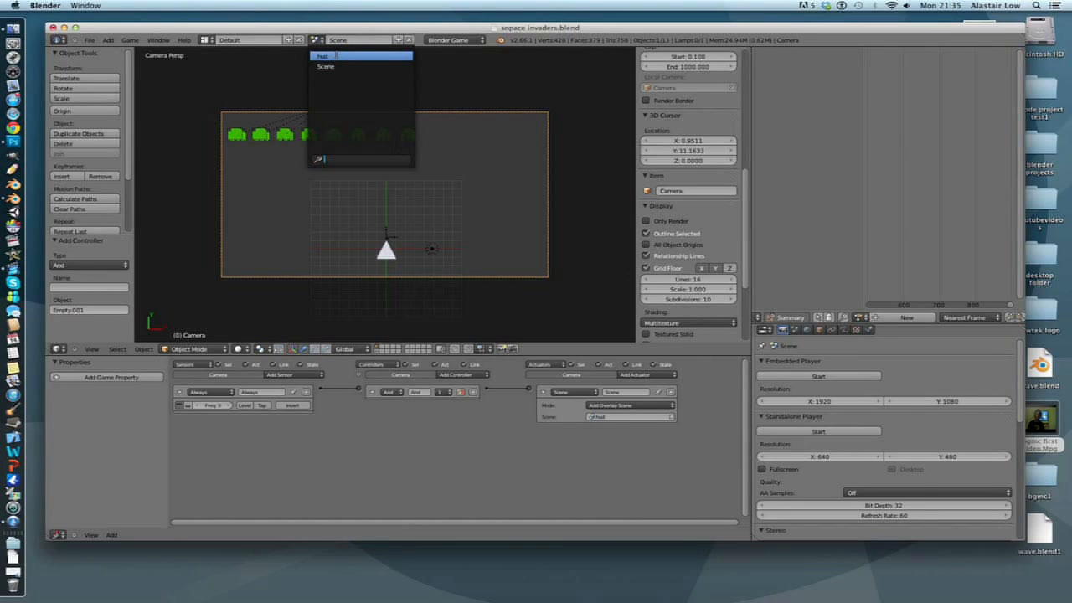
pyautogui.click(336, 56)
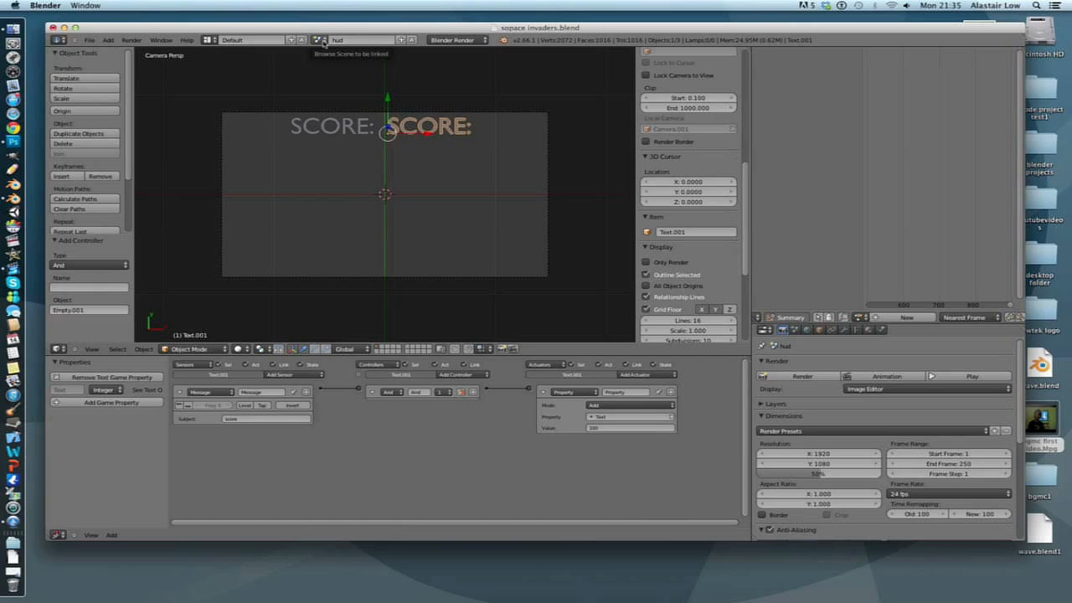
pyautogui.click(401, 40)
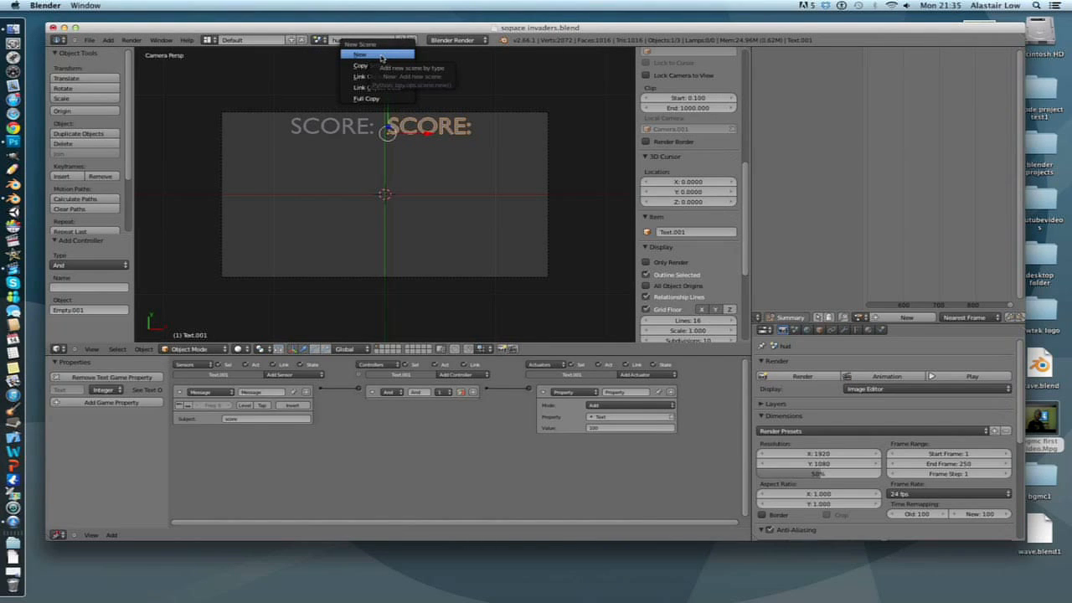
pyautogui.click(383, 100)
pyautogui.press('x')
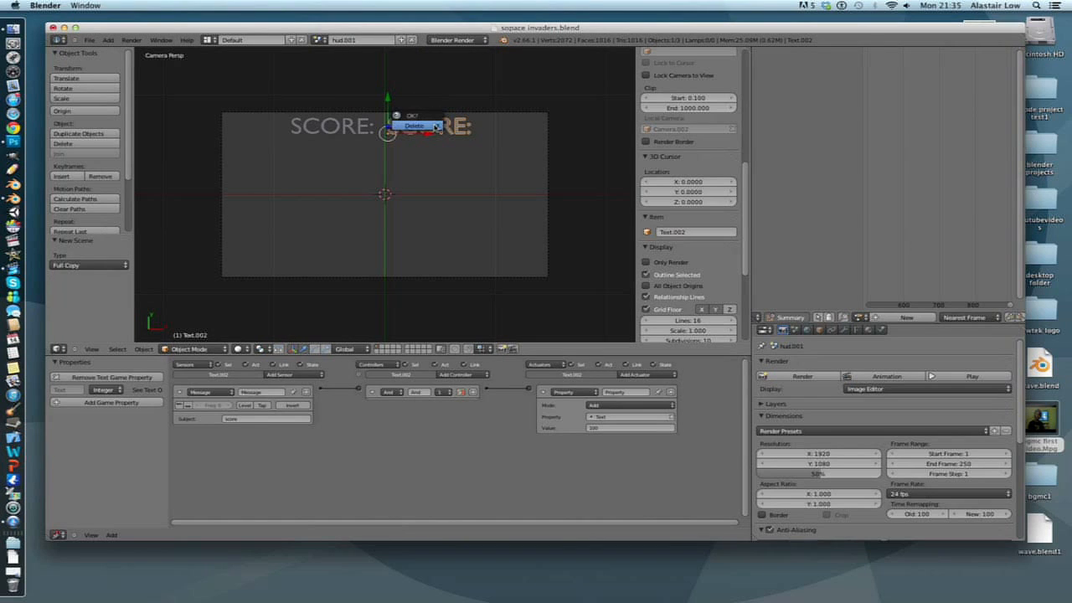
pyautogui.click(419, 129)
# Replace the remaining SCORE: text with SPACE on the first line and INVADERS BLENDER on the second
pyautogui.rightClick(333, 127)
pyautogui.press('Tab')
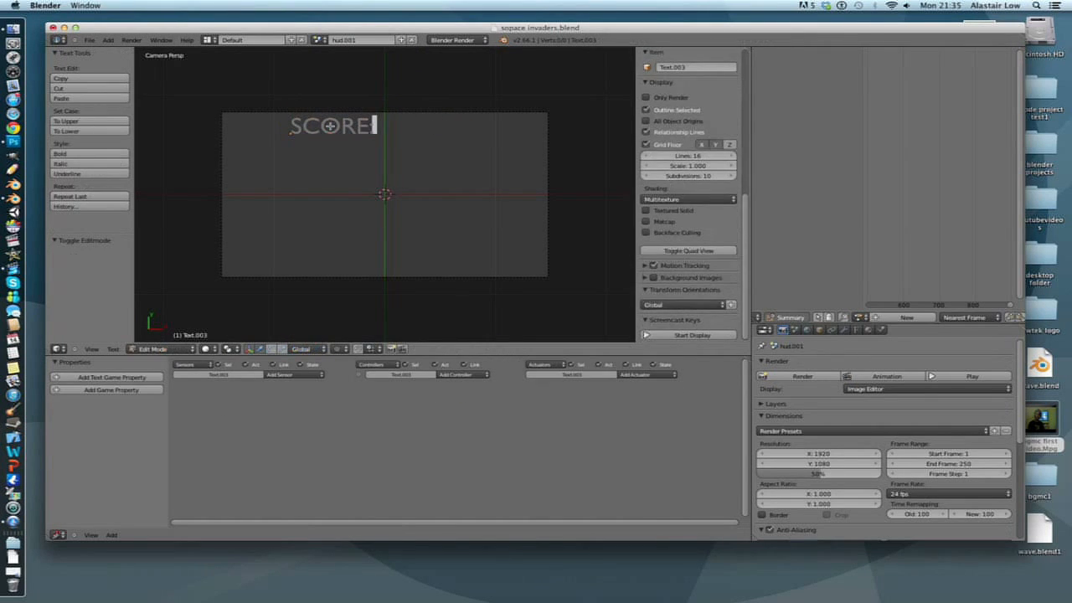
pyautogui.press('BackSpace')
pyautogui.press('BackSpace')
pyautogui.press('BackSpace')
pyautogui.press('BackSpace')
pyautogui.press('BackSpace')
pyautogui.write('SPACE')
pyautogui.press('Return')
pyautogui.write('INV')
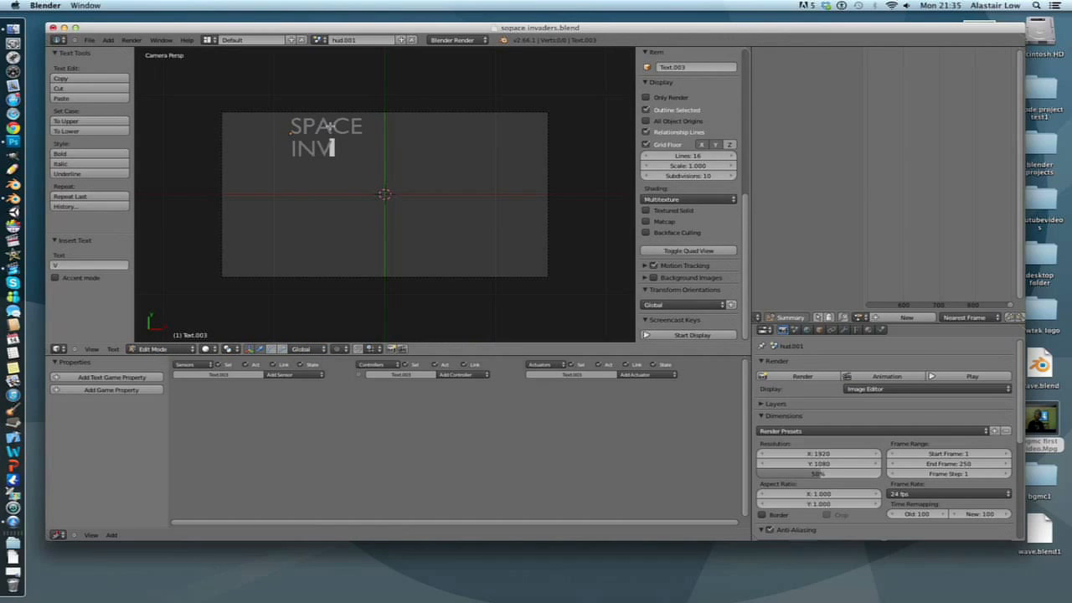
pyautogui.write('ADR')
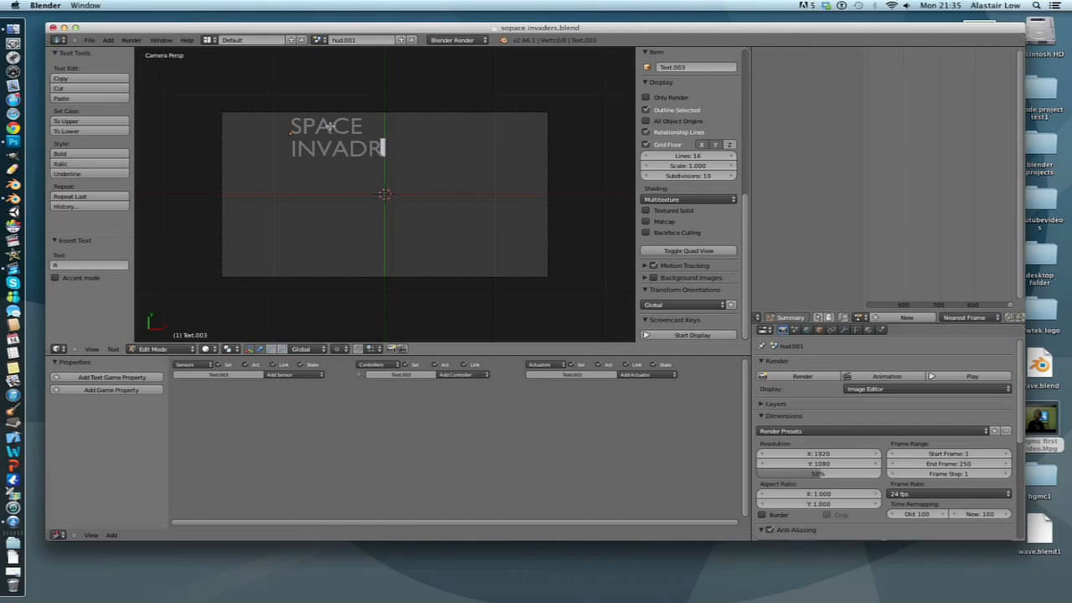
pyautogui.press('BackSpace')
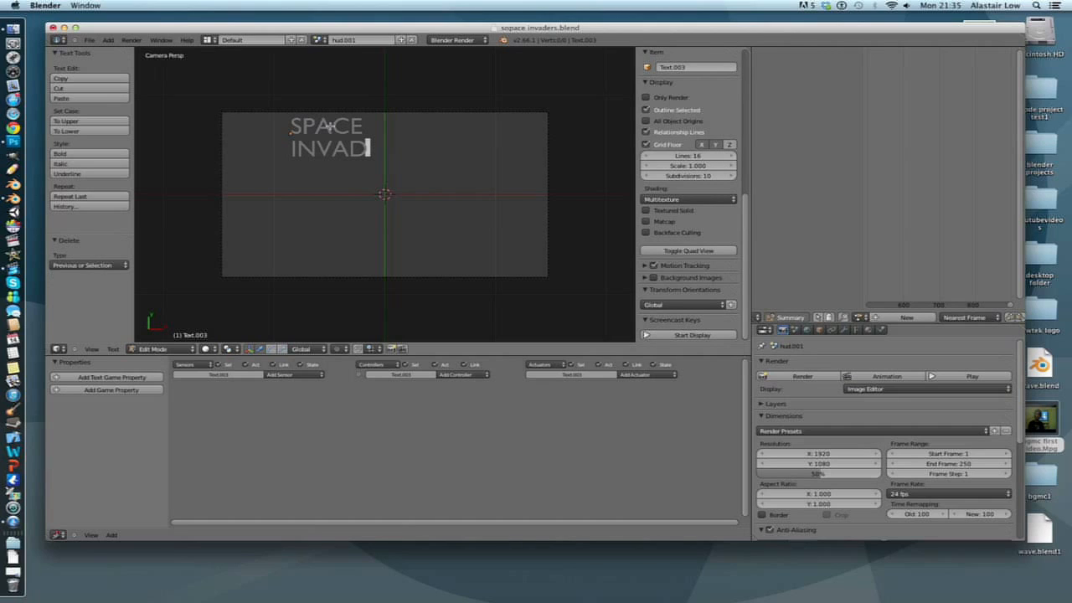
pyautogui.write('ERS BLENDER')
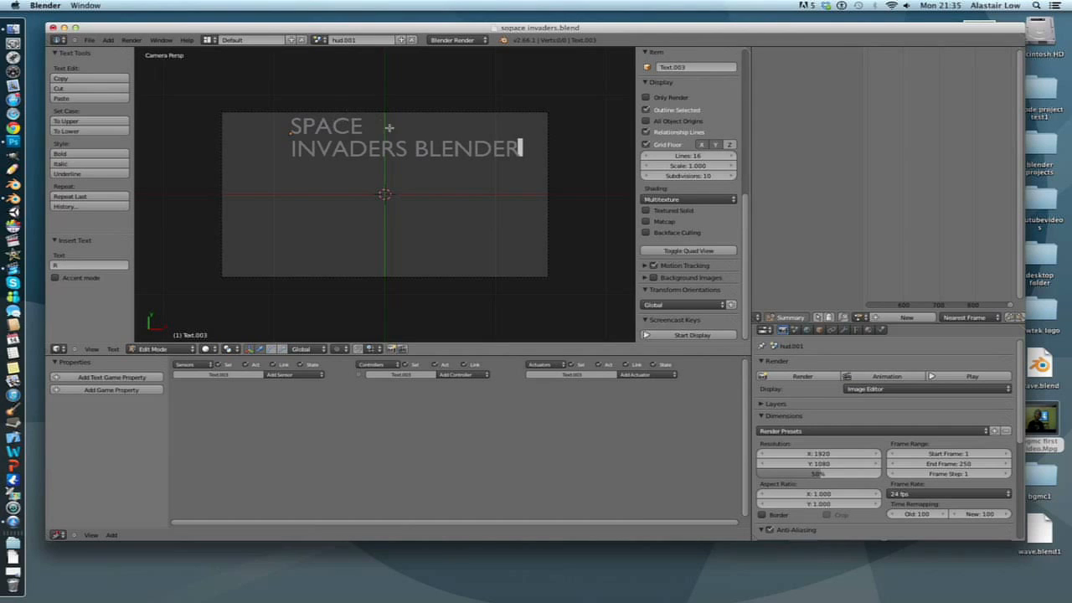
# Put BLENDER on its own third line and move the title closer to the middle of the camera frame
pyautogui.press('Left')
pyautogui.press('Left')
pyautogui.press('Left')
pyautogui.press('Left')
pyautogui.press('Left')
pyautogui.press('Left')
pyautogui.press('Left')
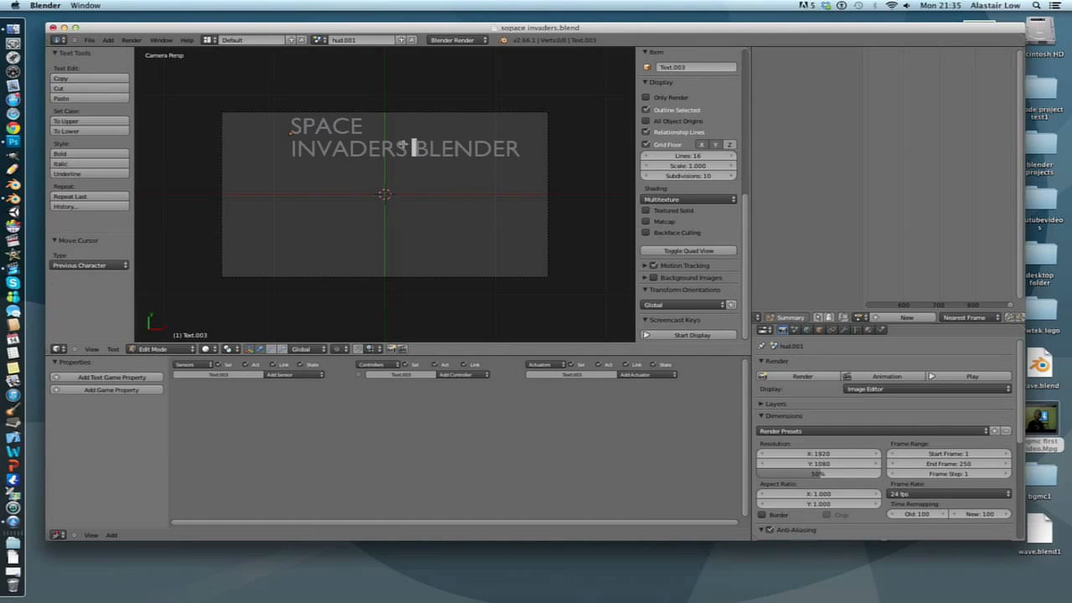
pyautogui.press('Return')
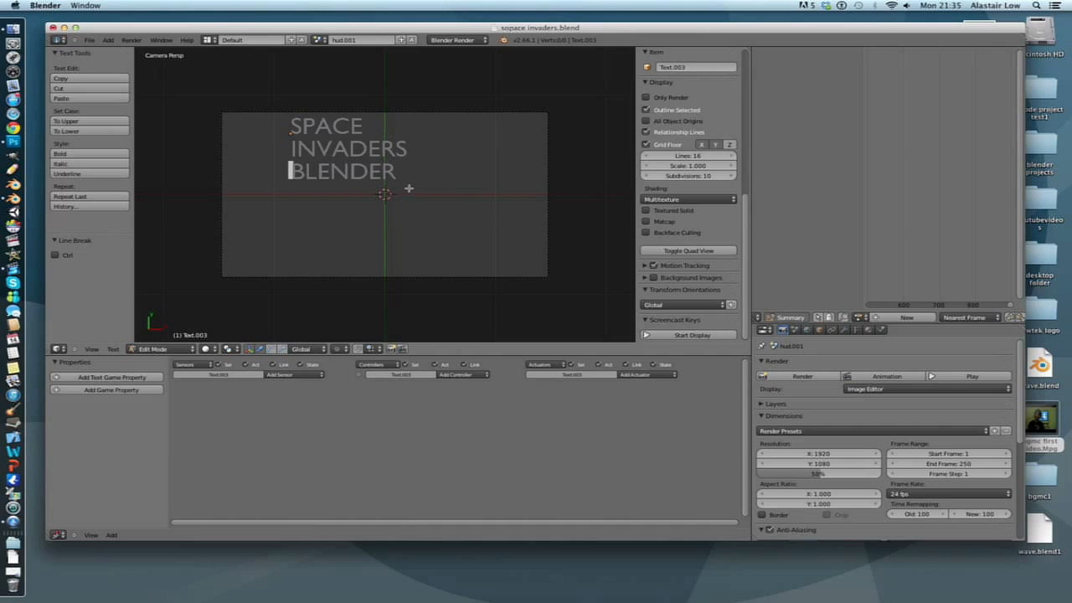
pyautogui.press('Tab')
pyautogui.press('g')
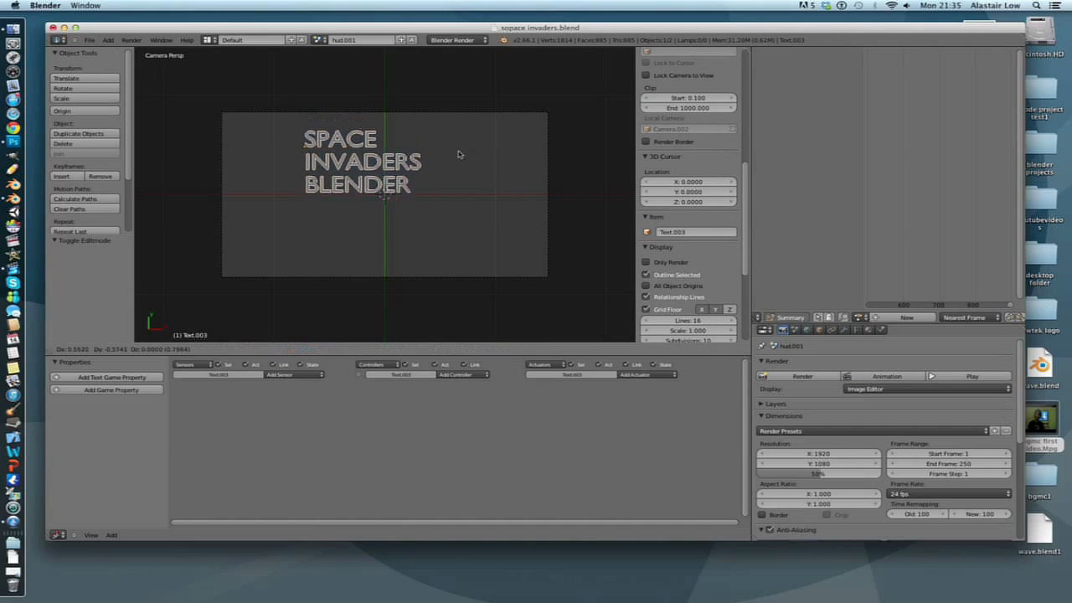
pyautogui.click(487, 157)
# Turn on the Bold character style and centre-align the title text
pyautogui.press('Tab')
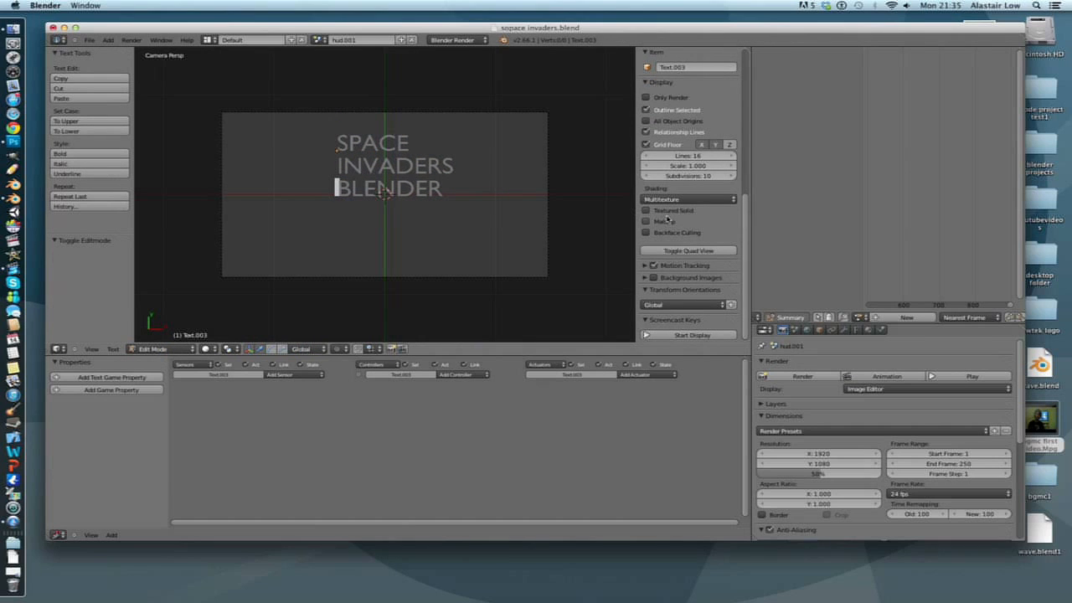
pyautogui.scroll(-1, 668, 219)
pyautogui.click(856, 330)
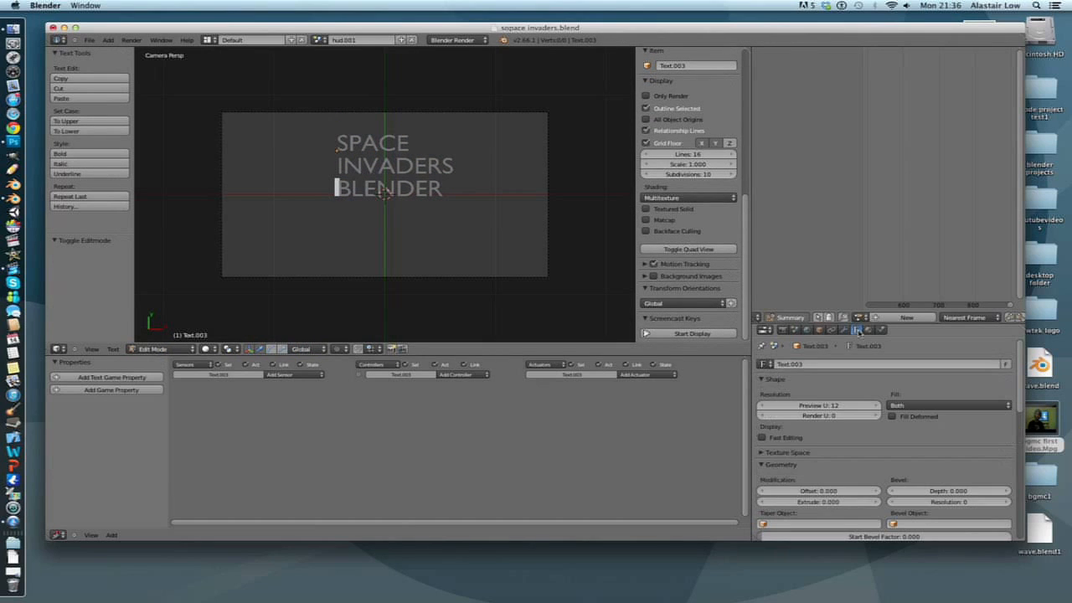
pyautogui.scroll(-5, 939, 414)
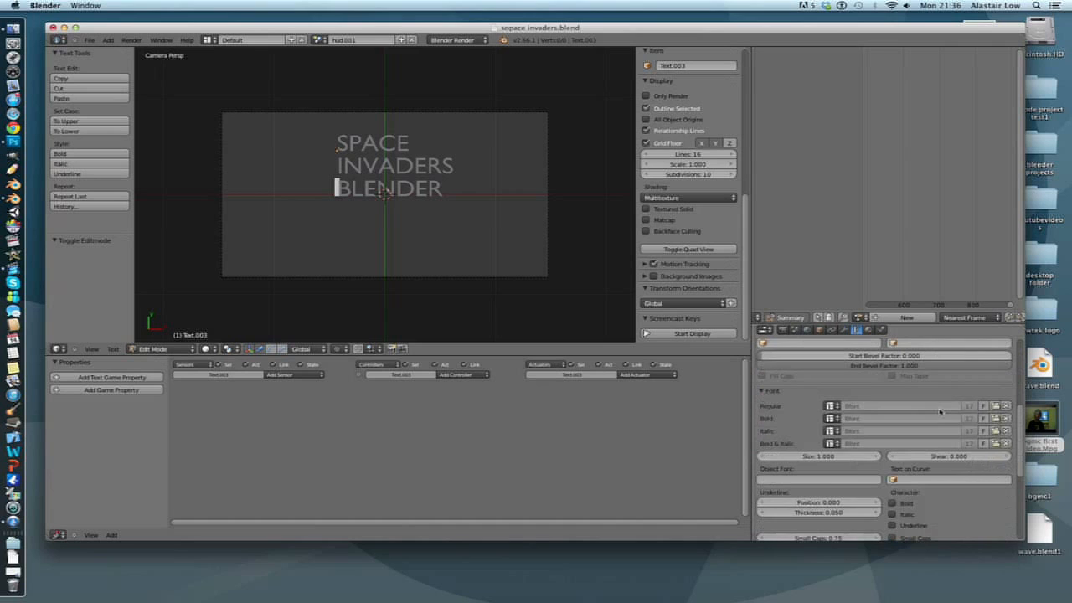
pyautogui.scroll(-2, 938, 486)
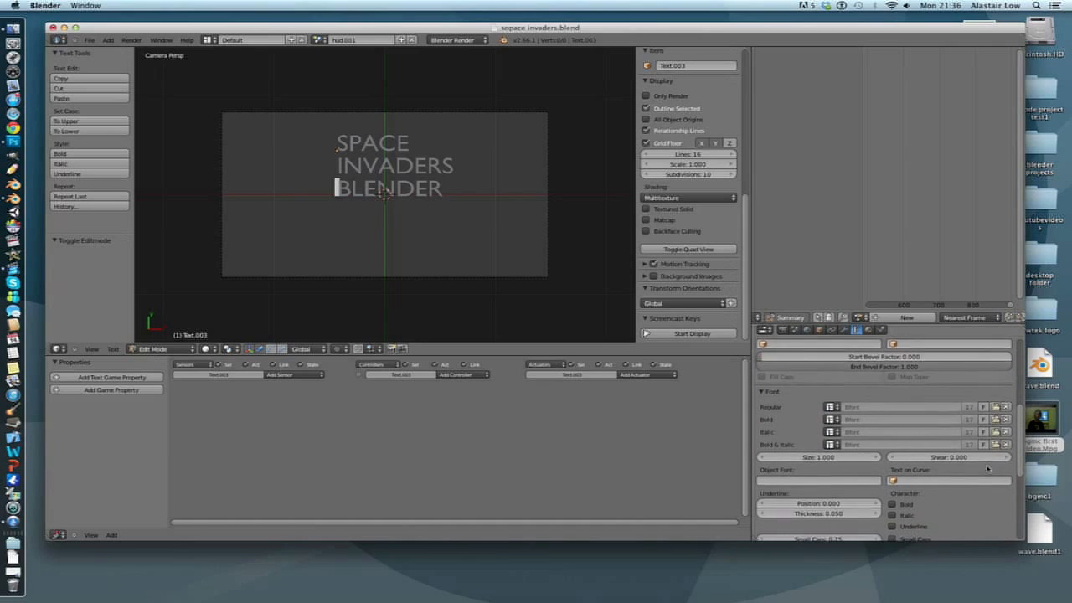
pyautogui.click(902, 466)
pyautogui.scroll(-4, 921, 435)
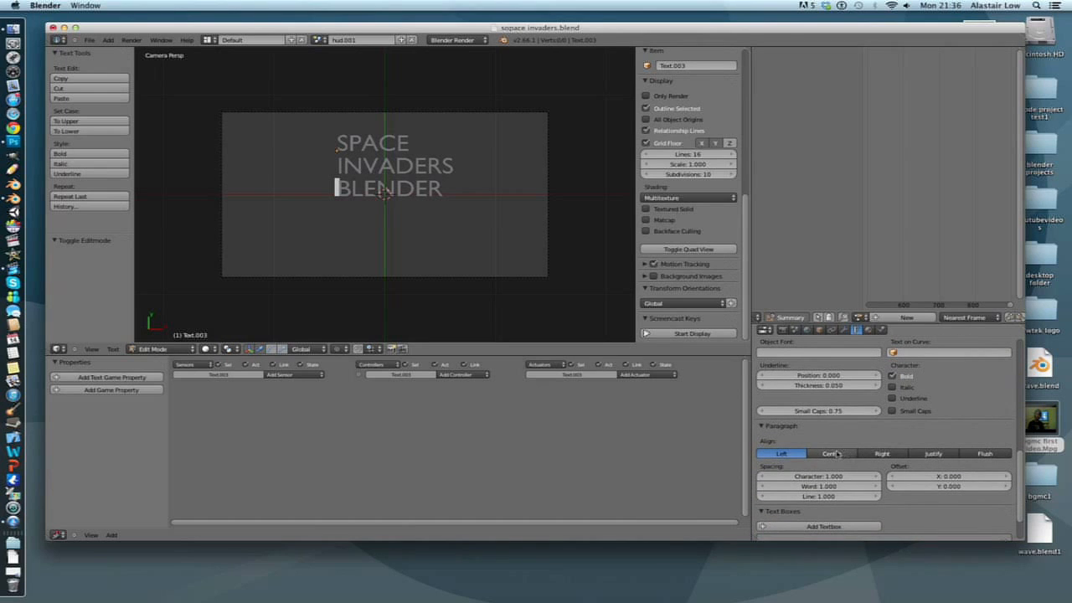
pyautogui.click(831, 454)
pyautogui.press('Tab')
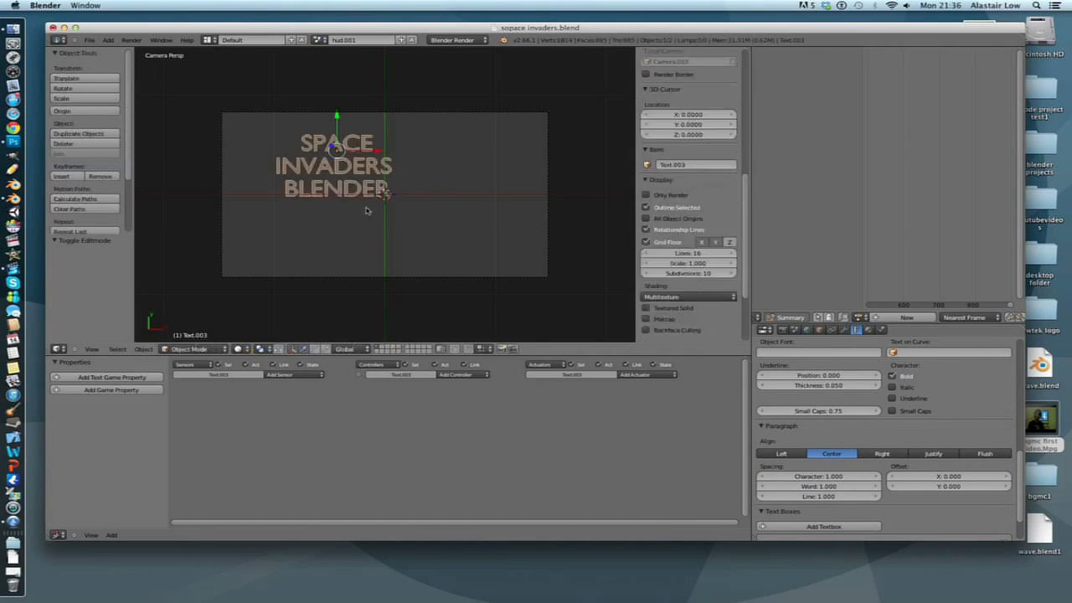
# Move the title about 1.99 on X and -0.95 on Y to the frame's middle and save the file
pyautogui.press('g')
pyautogui.click(424, 247)
pyautogui.hotkey('ctrl', 's')
pyautogui.click(425, 247)
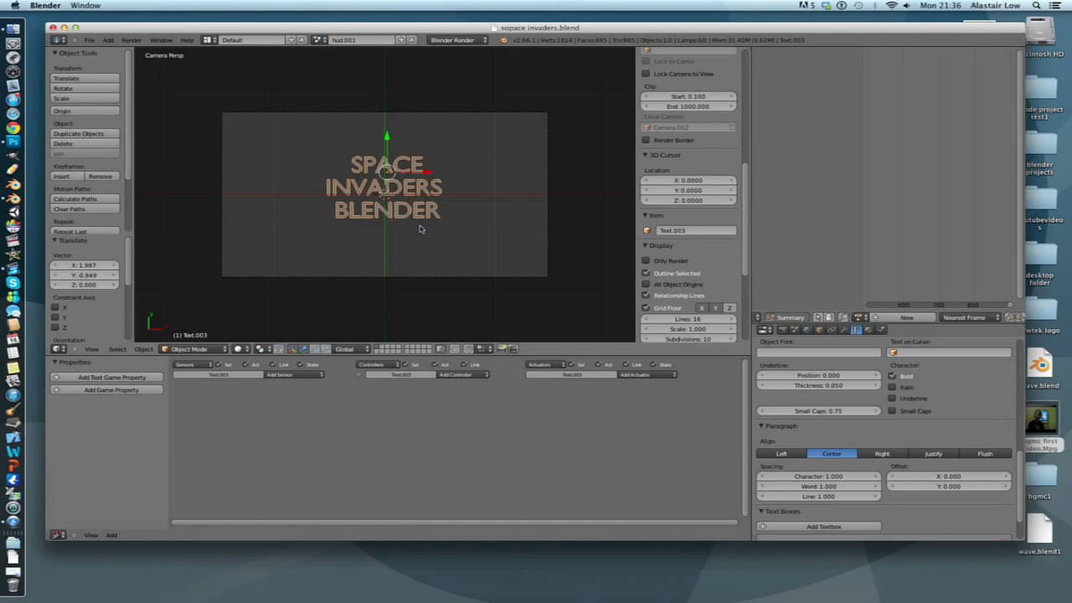
# Preview the title in the game and shift it about -3.16 on X and 1.08 on Y
pyautogui.press('p')
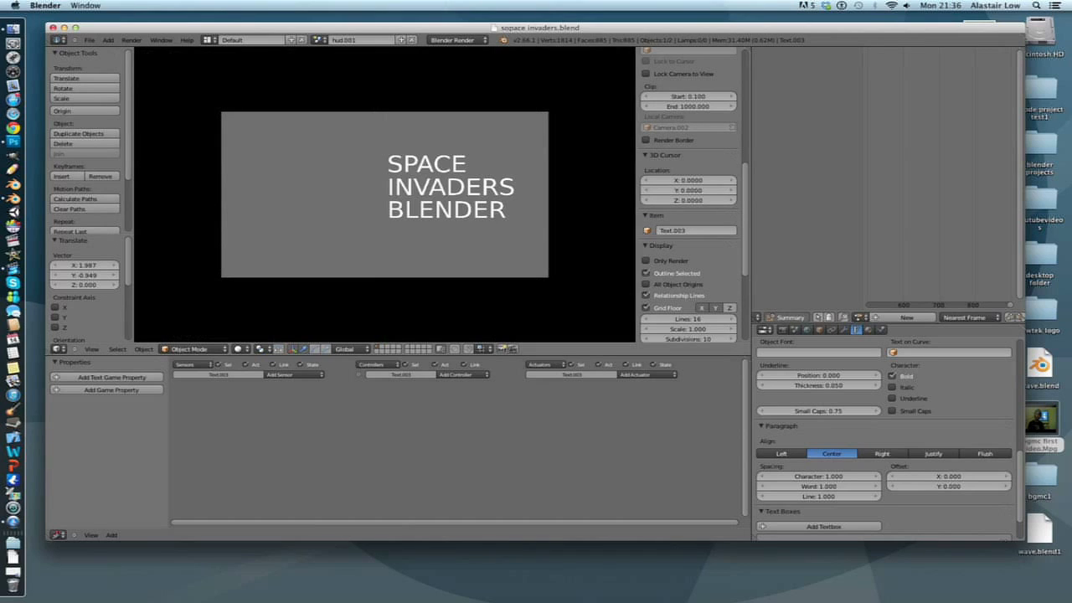
pyautogui.press('Escape')
pyautogui.press('g')
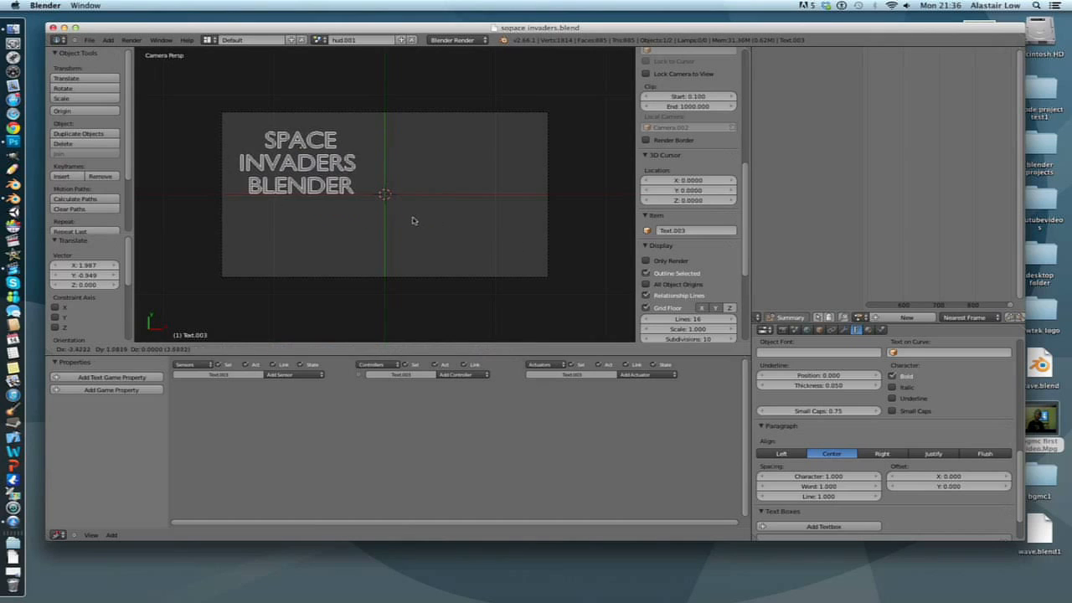
pyautogui.click(419, 222)
pyautogui.press('p')
pyautogui.press('Escape')
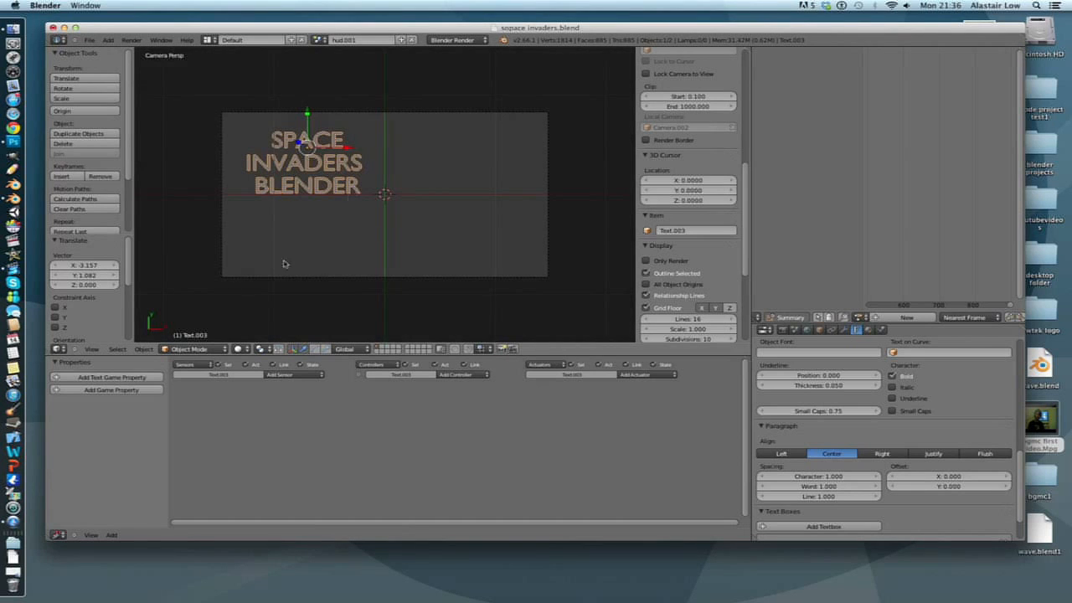
# Convert the title text to a mesh and move it about 3.00 on X and -0.84 on Y, back to the frame's middle
pyautogui.click(144, 348)
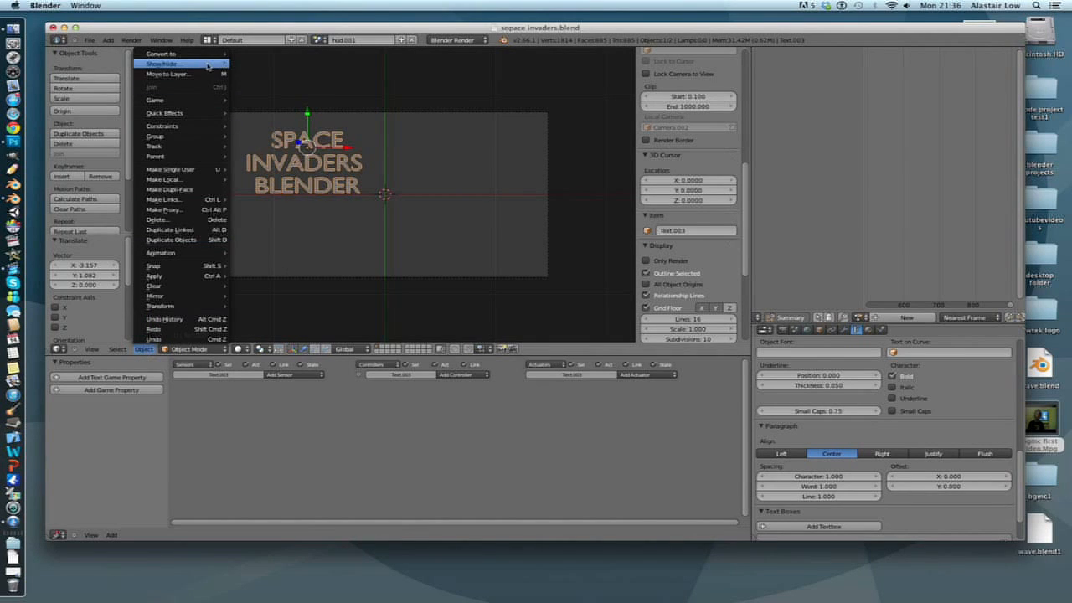
pyautogui.moveTo(180, 53)
pyautogui.click(272, 66)
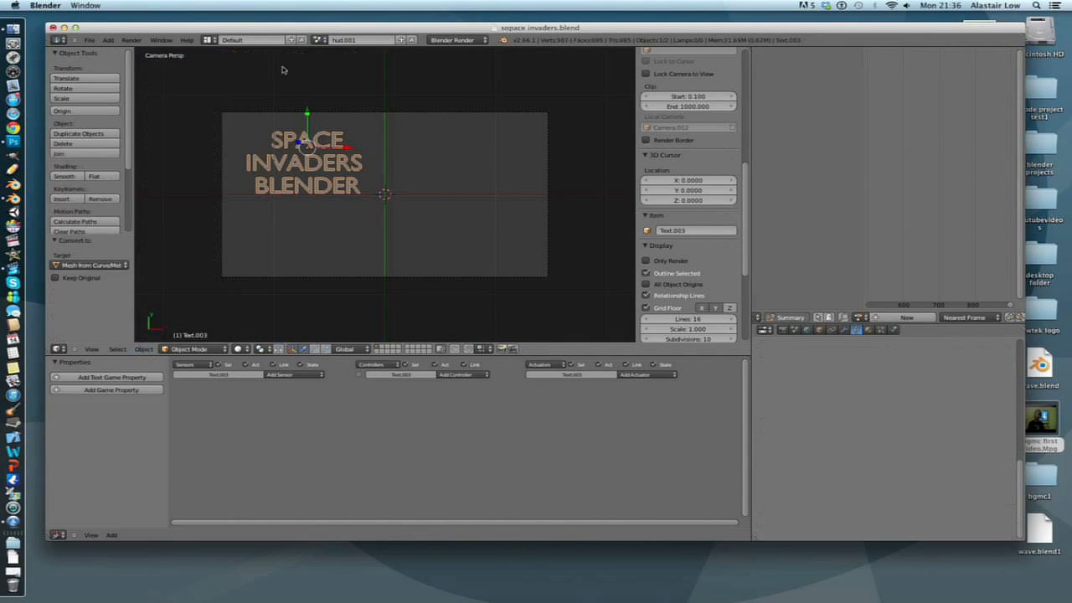
pyautogui.press('g')
pyautogui.click(458, 150)
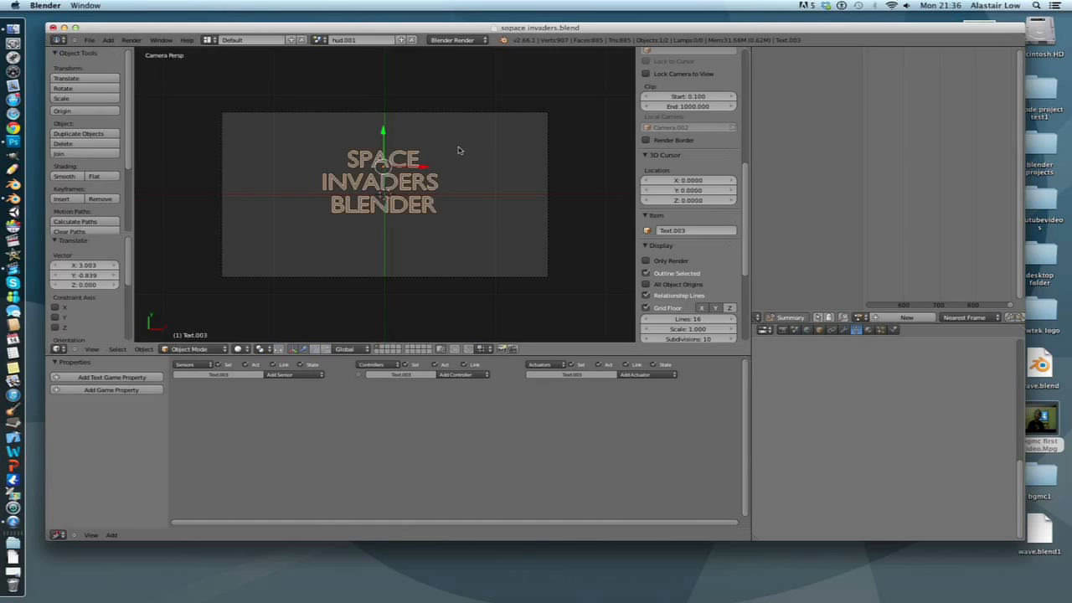
pyautogui.press('p')
pyautogui.press('Escape')
# Scale the title mesh by about 1.71, stretch it about 1.28 along X, and shift it about 0.18 on X and 0.02 on Y
pyautogui.press('s')
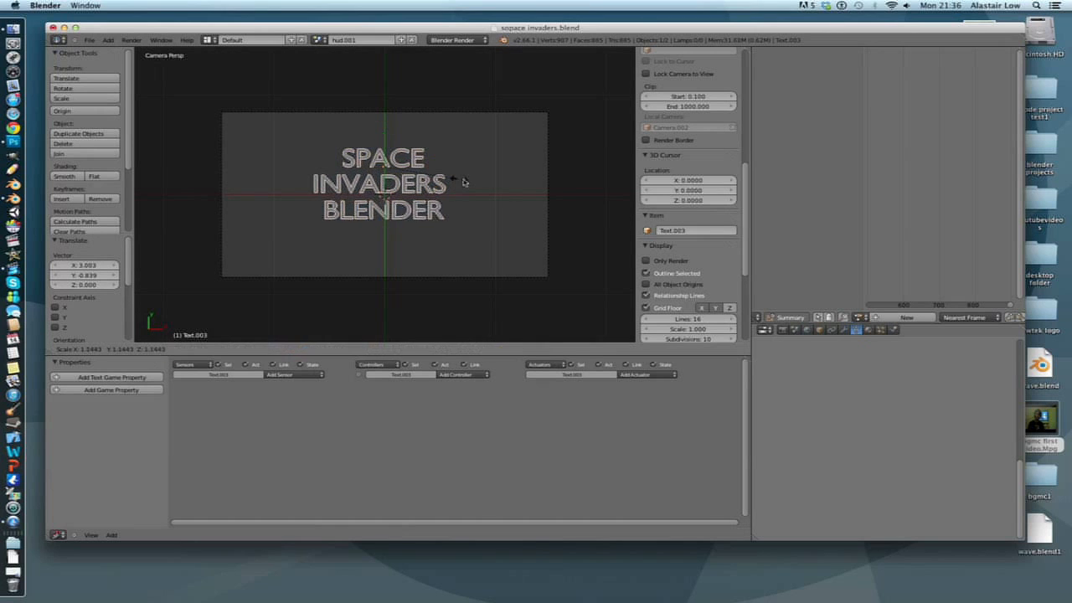
pyautogui.click(497, 184)
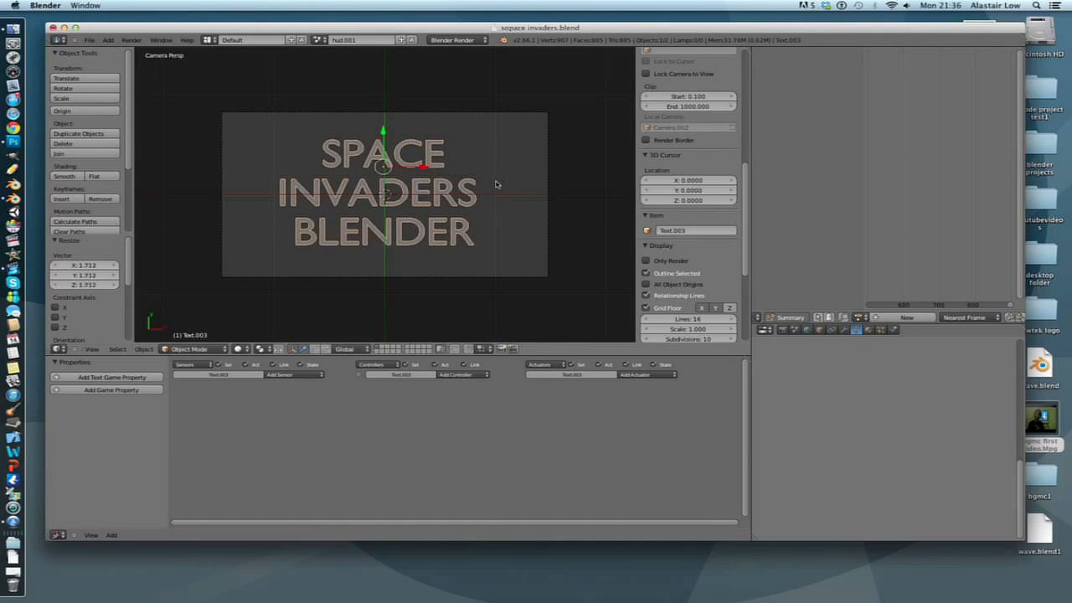
pyautogui.press('s')
pyautogui.press('x')
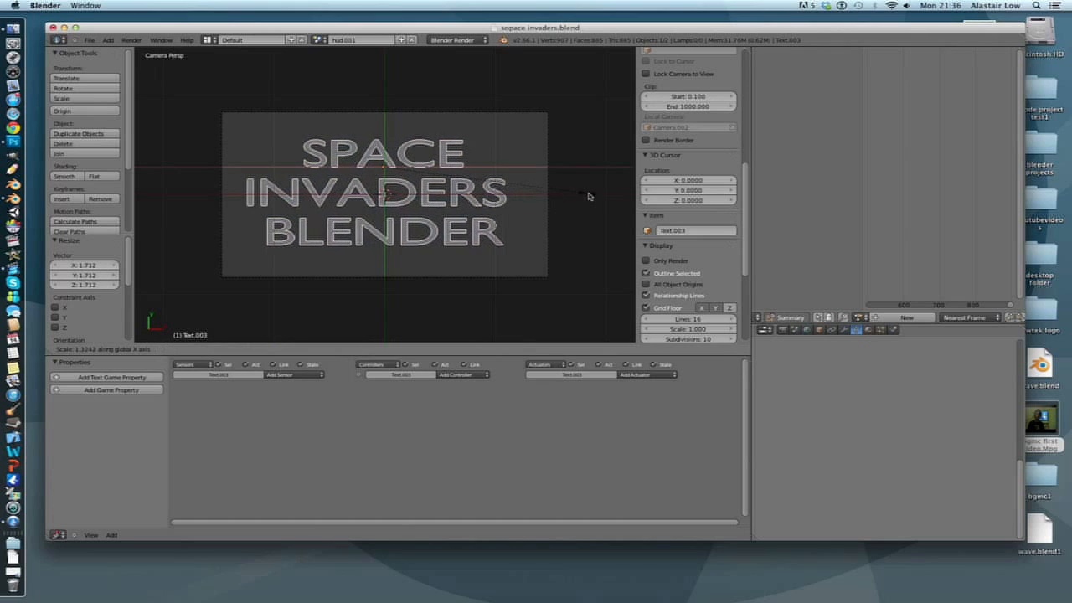
pyautogui.rightClick(586, 193)
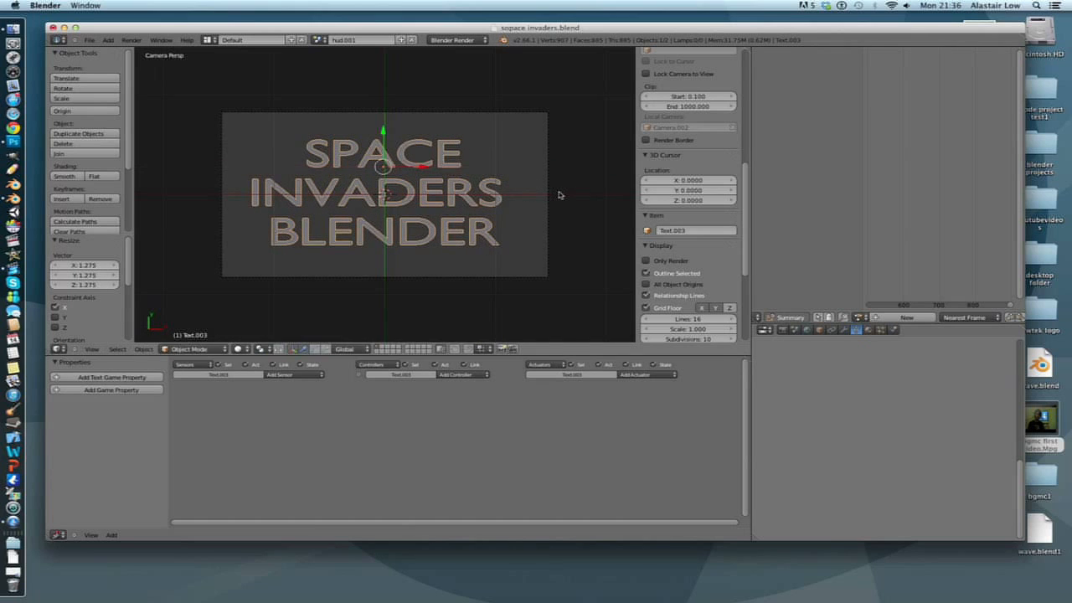
pyautogui.press('g')
pyautogui.click(566, 196)
# Add a new world to the title scene with a black horizon colour and preview the game
pyautogui.click(807, 330)
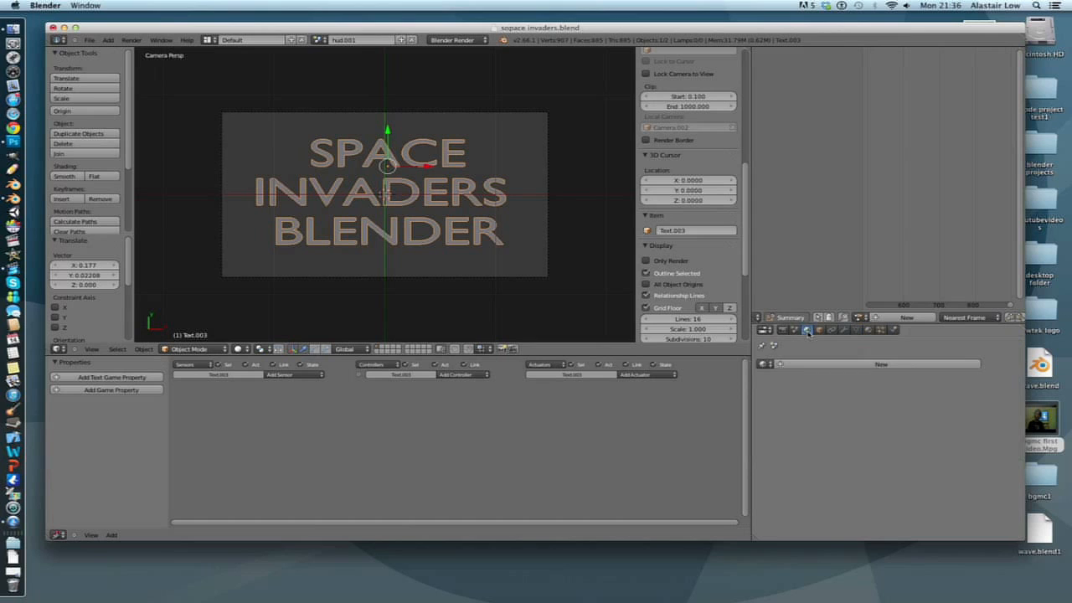
pyautogui.click(825, 365)
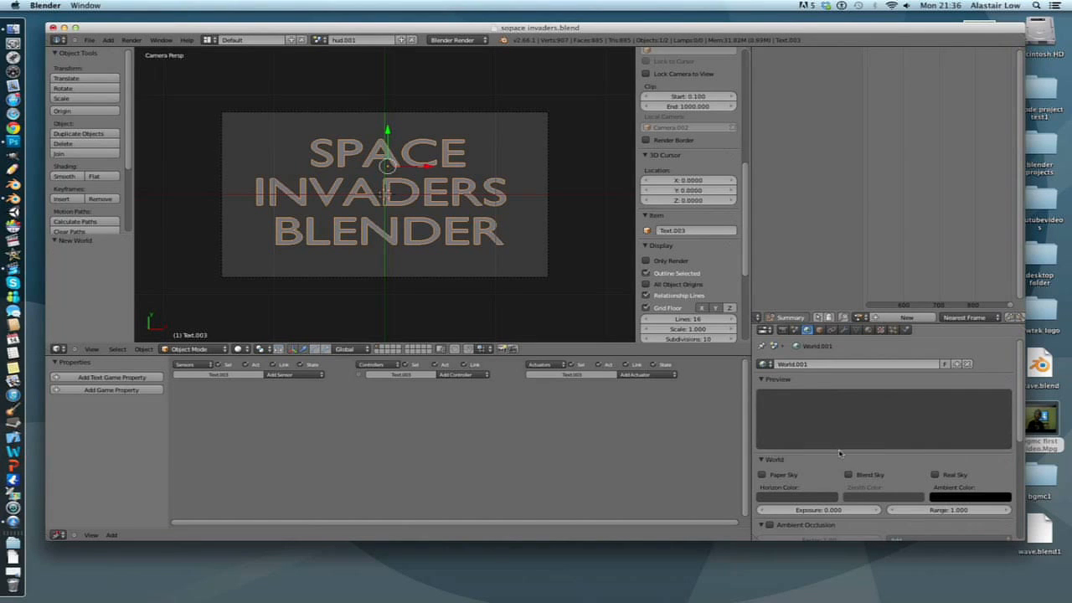
pyautogui.click(826, 499)
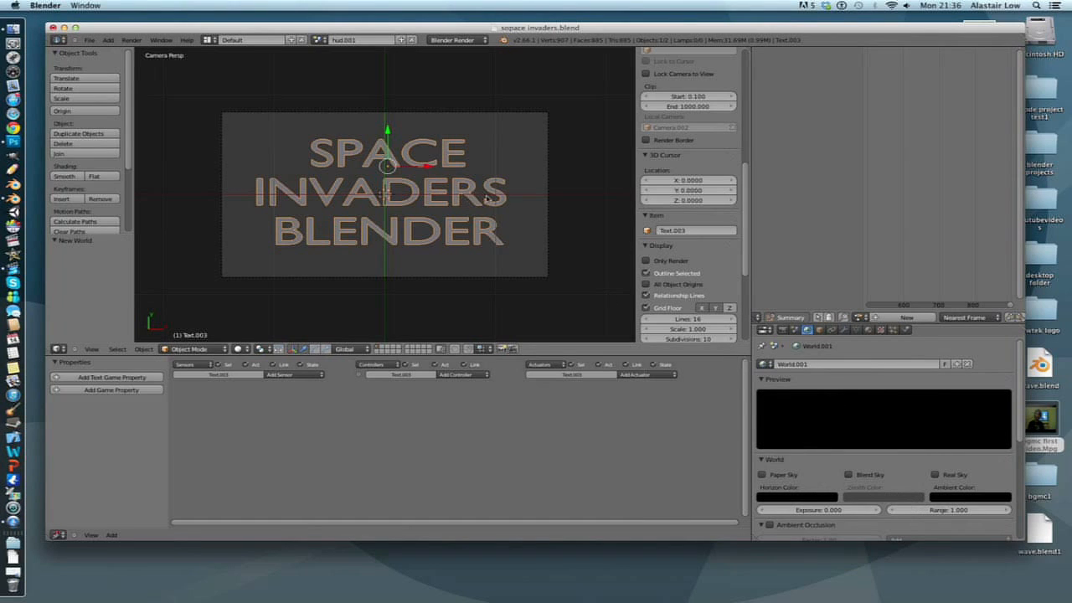
pyautogui.press('p')
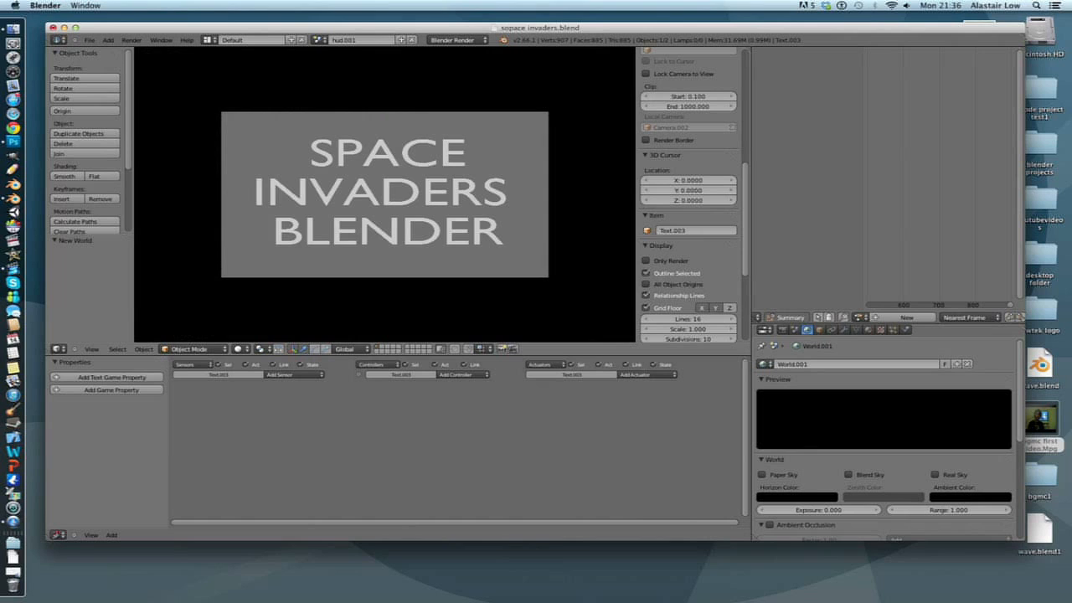
pyautogui.press('Escape')
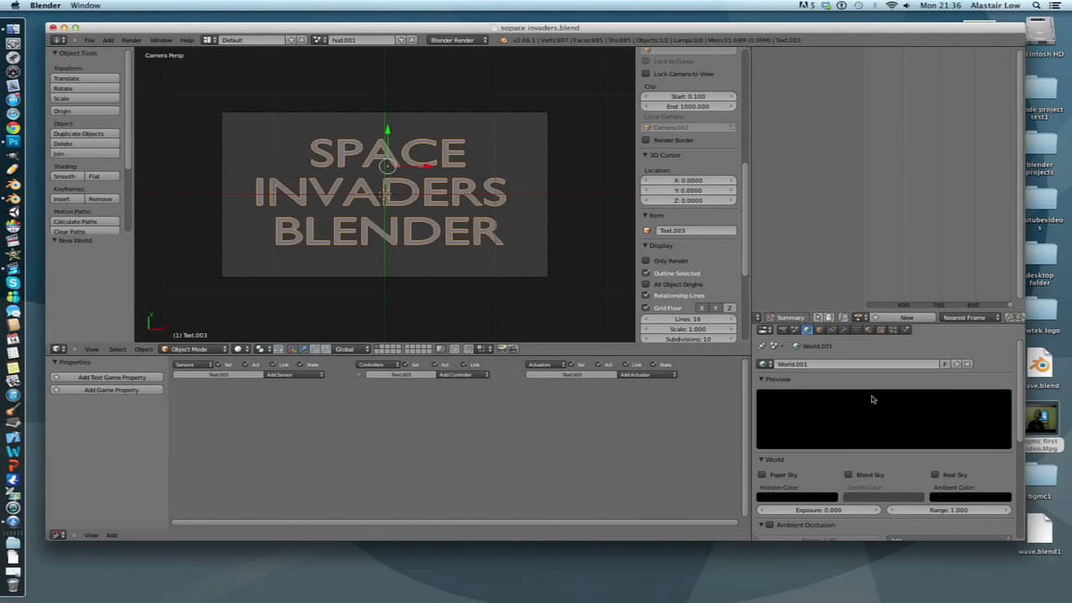
# Turn on Paper Sky for the title scene's world and preview the game again
pyautogui.click(796, 330)
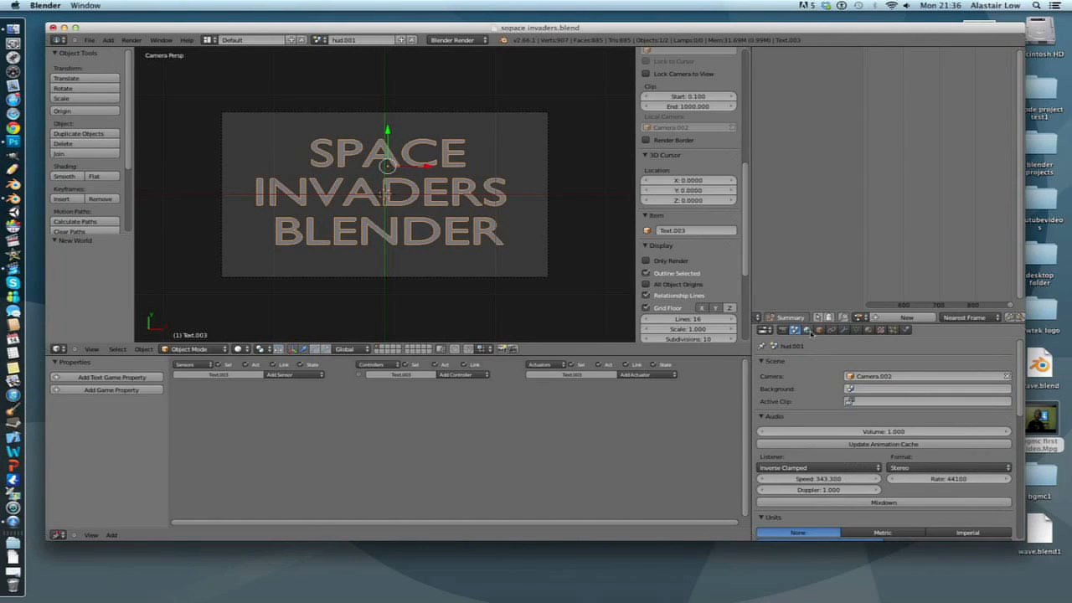
pyautogui.click(808, 331)
pyautogui.scroll(-5, 867, 408)
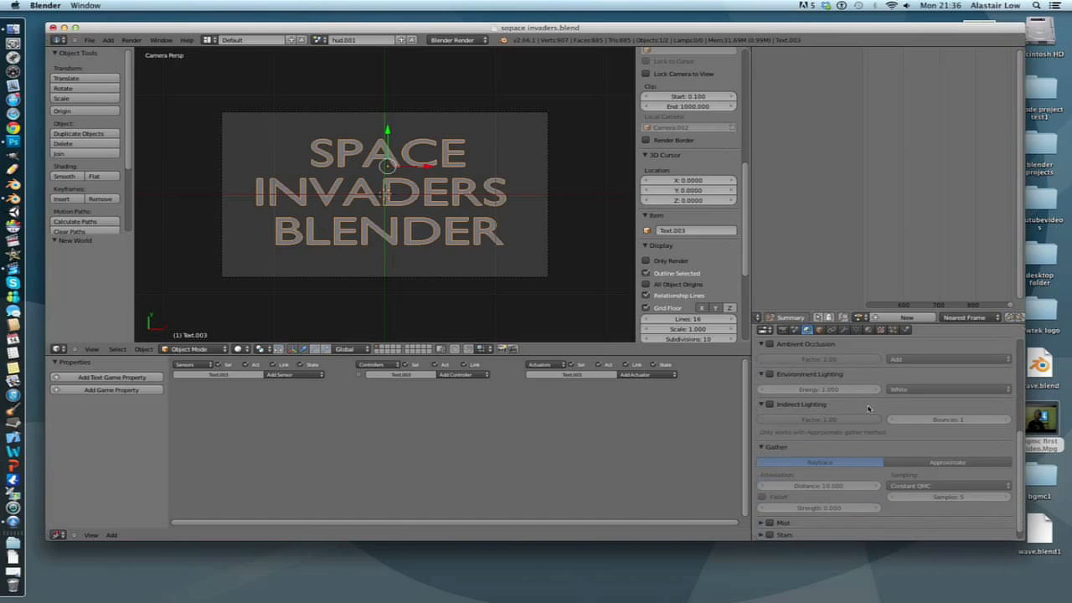
pyautogui.scroll(3, 888, 378)
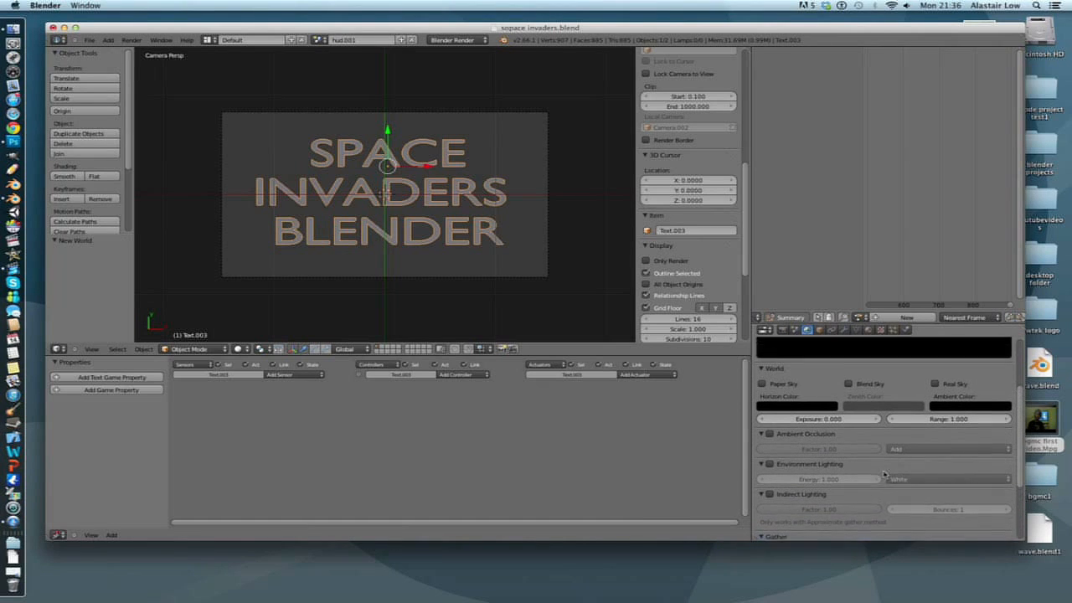
pyautogui.click(761, 363)
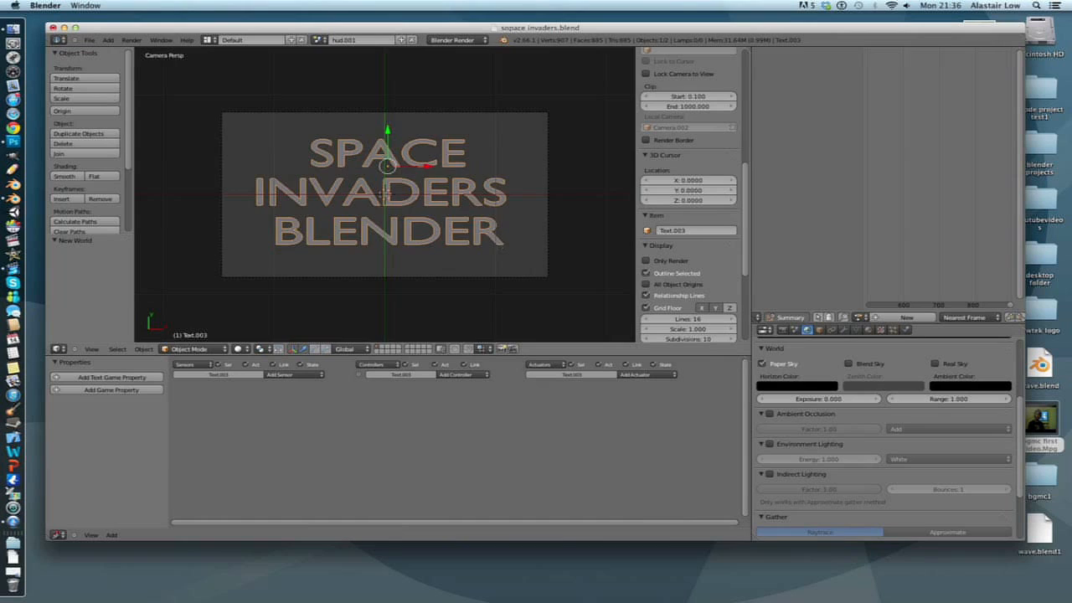
pyautogui.press('p')
pyautogui.press('Escape')
# Look through the scene and render settings for an option that controls the game background
pyautogui.scroll(4, 864, 459)
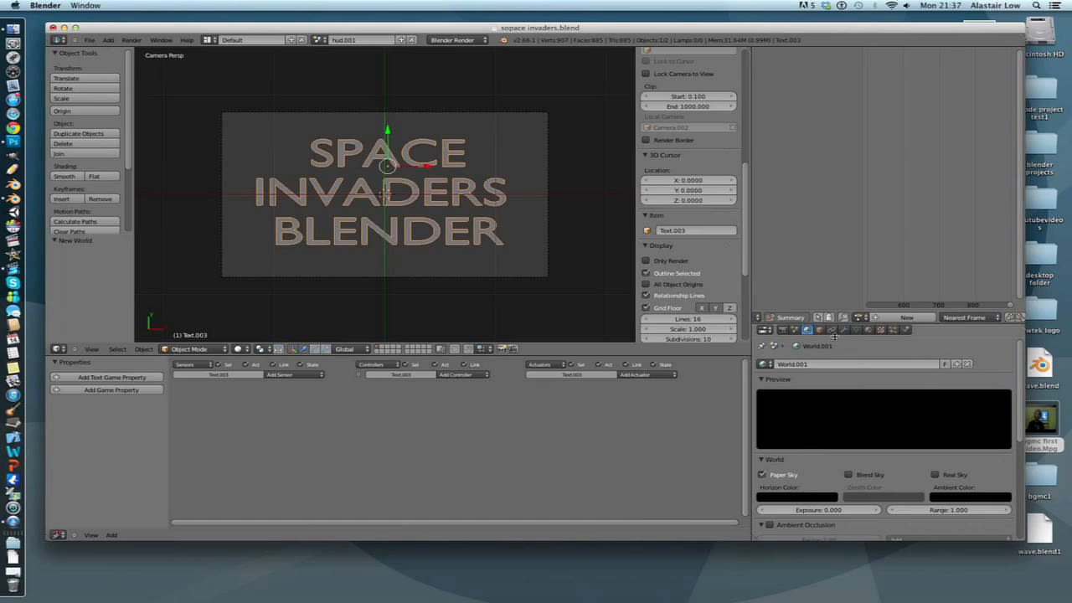
pyautogui.click(797, 330)
pyautogui.scroll(-5, 819, 355)
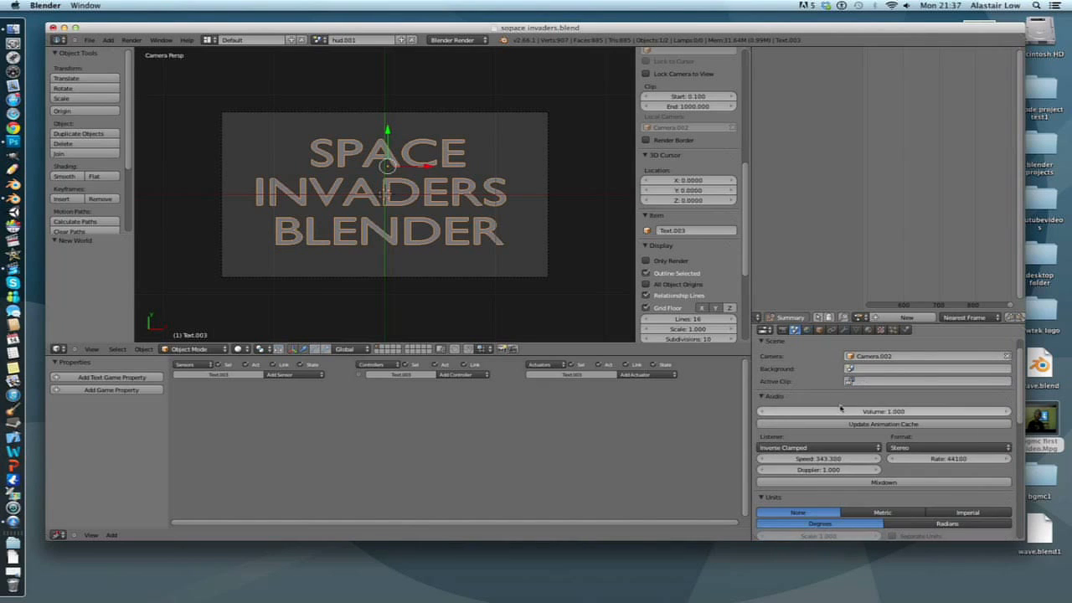
pyautogui.scroll(5, 836, 500)
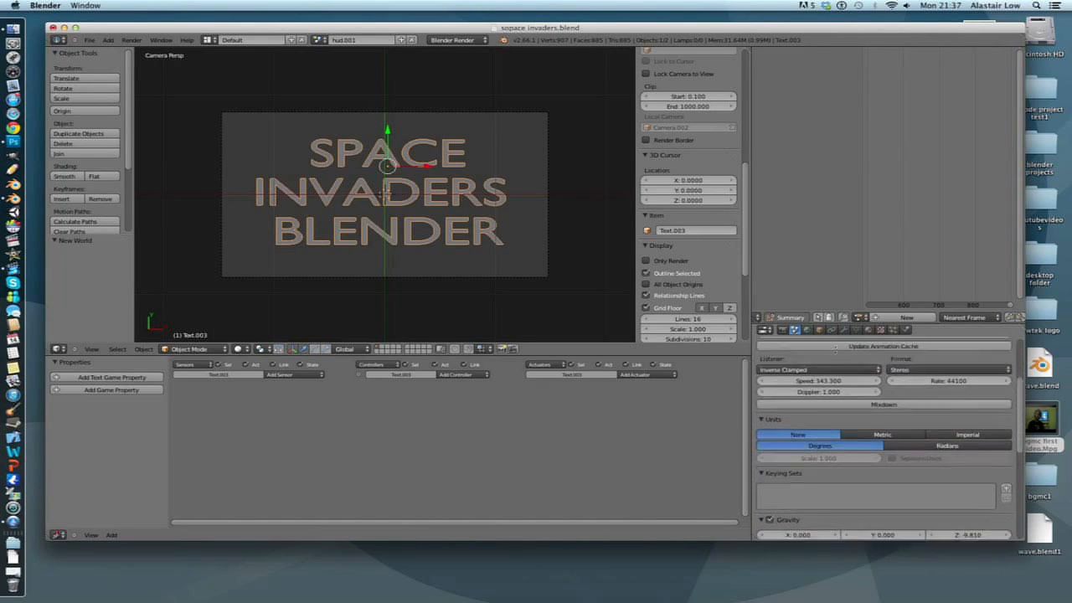
pyautogui.click(783, 329)
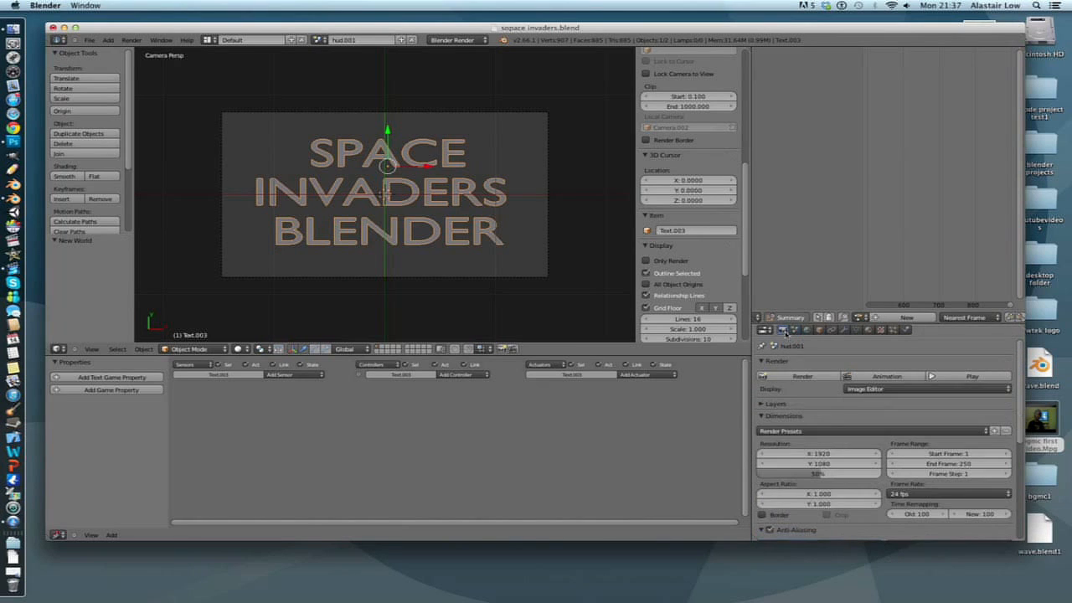
pyautogui.scroll(-5, 823, 365)
pyautogui.scroll(5, 870, 402)
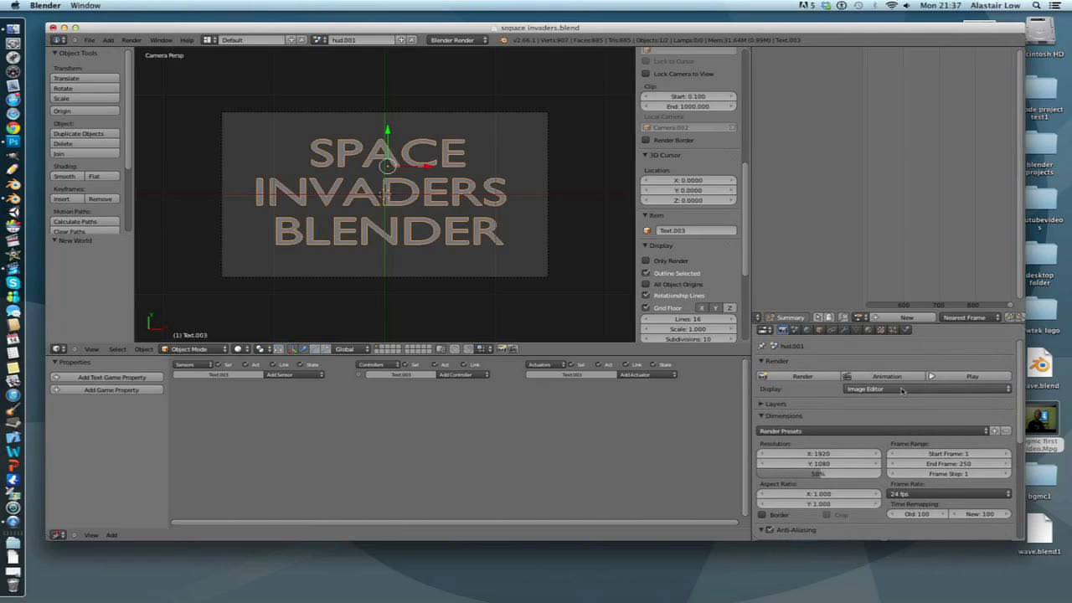
# Unlink the scene's current world and create a new one with its horizon colour set to black (RGB 0.000)
pyautogui.click(806, 330)
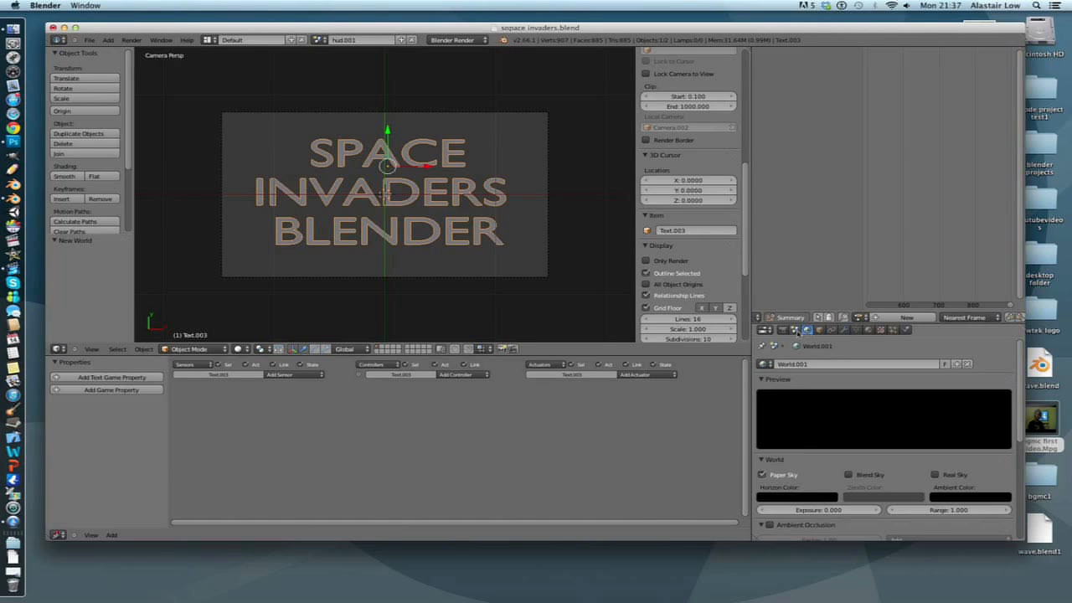
pyautogui.click(966, 364)
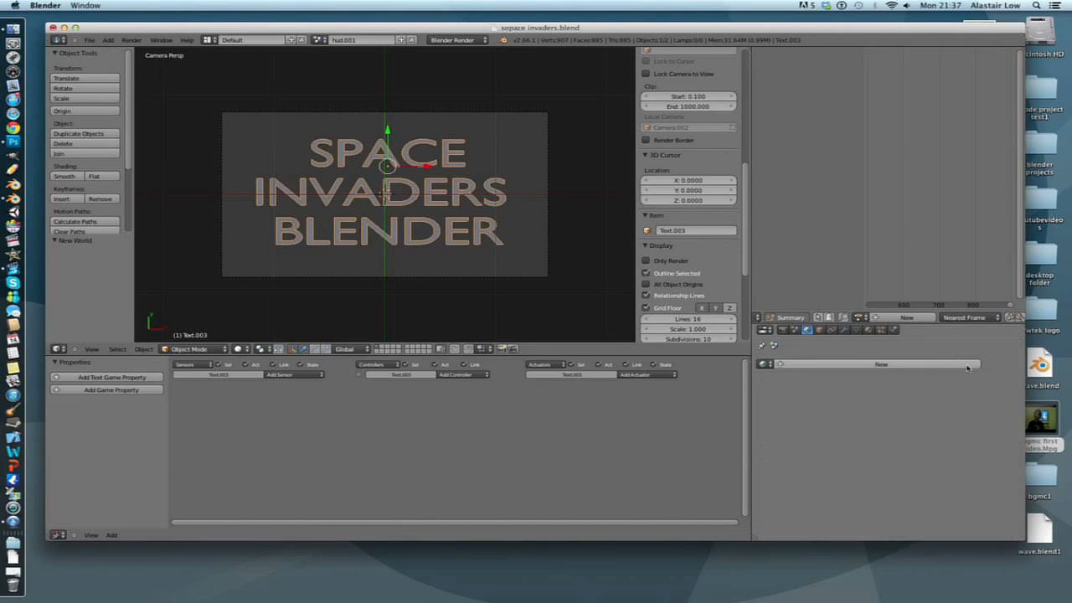
pyautogui.click(868, 365)
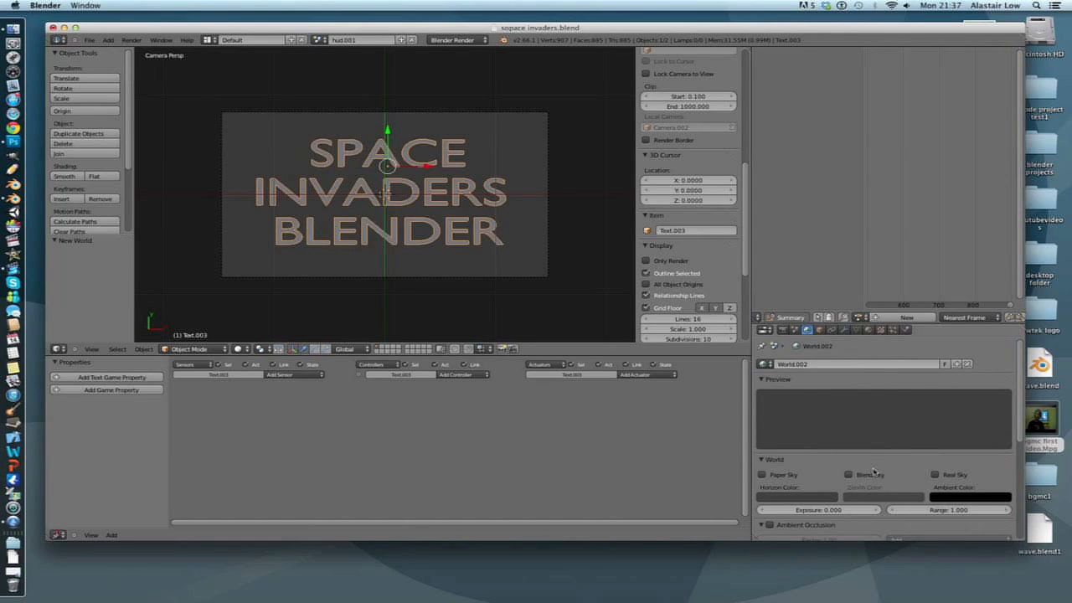
pyautogui.scroll(-3, 873, 473)
pyautogui.click(823, 437)
pyautogui.moveTo(787, 350); pyautogui.dragTo(761, 330)
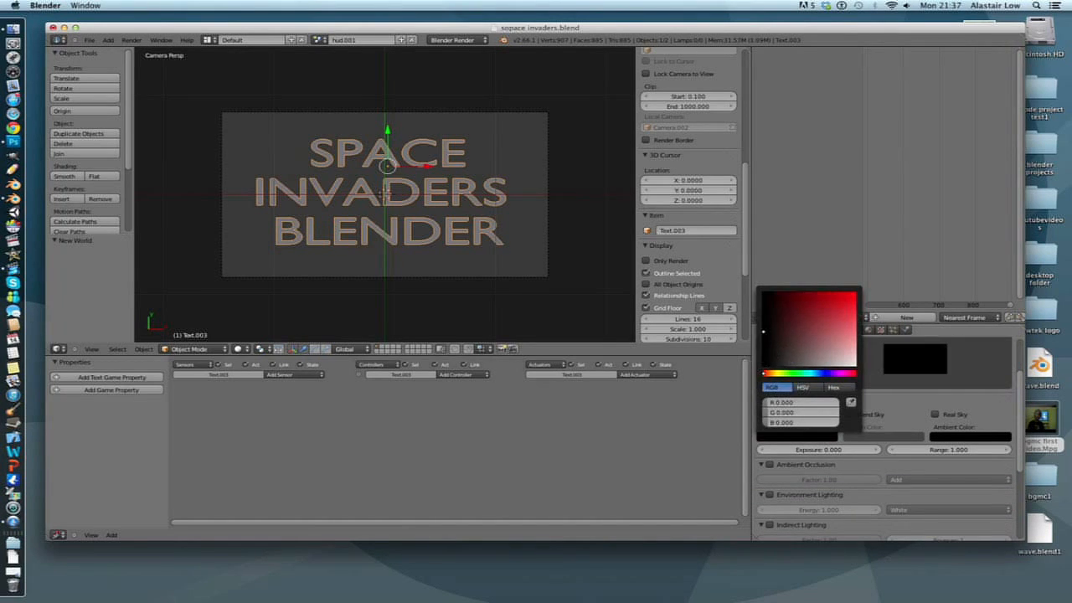
pyautogui.click(887, 436)
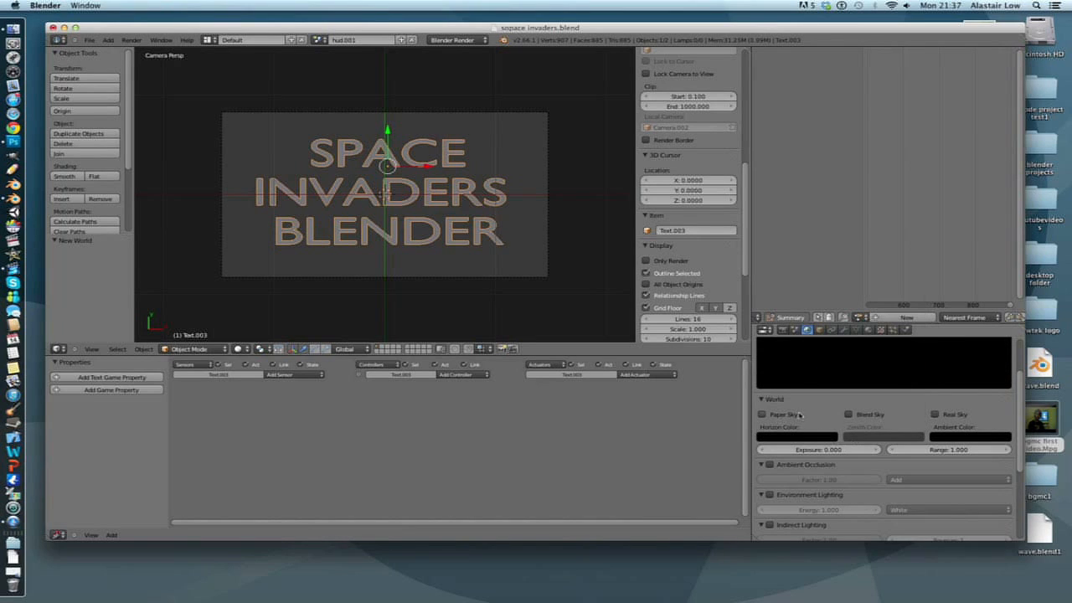
# Add a new material to the title mesh
pyautogui.scroll(-5, 862, 424)
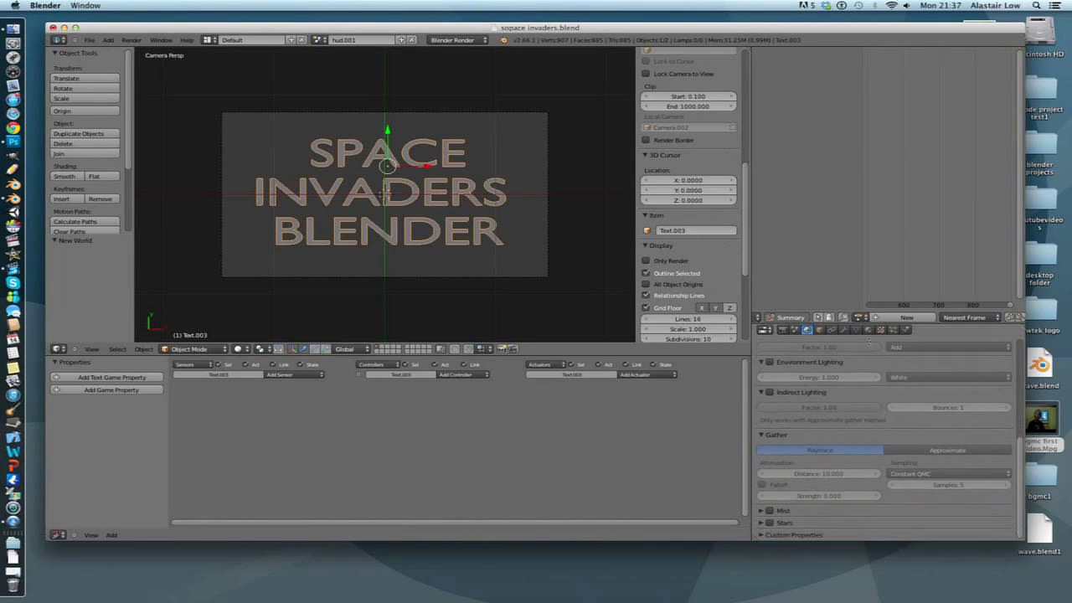
pyautogui.scroll(8, 873, 492)
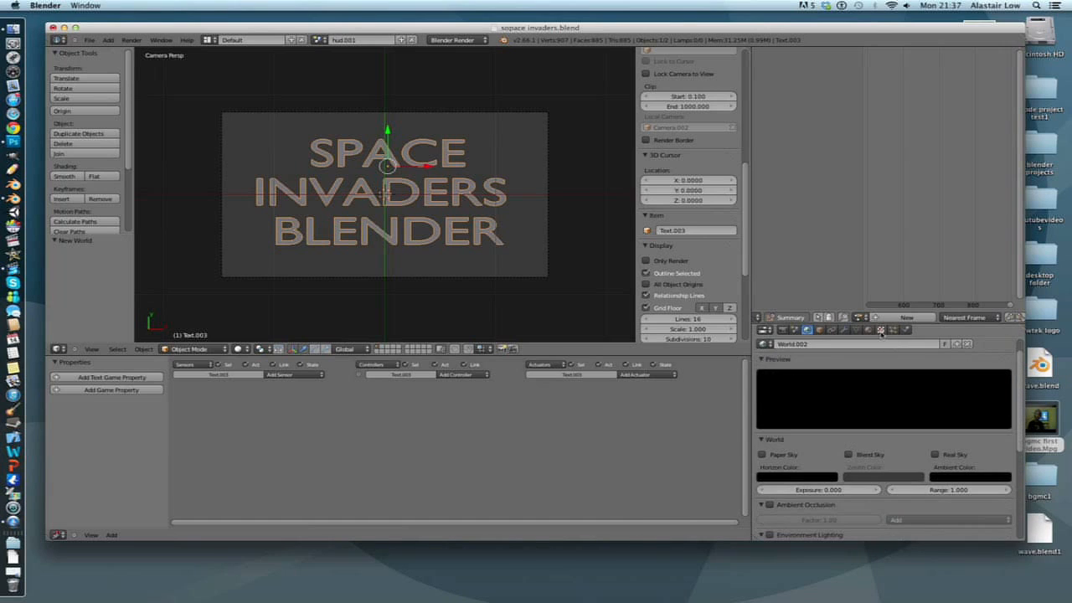
pyautogui.click(880, 329)
pyautogui.click(867, 329)
pyautogui.click(796, 399)
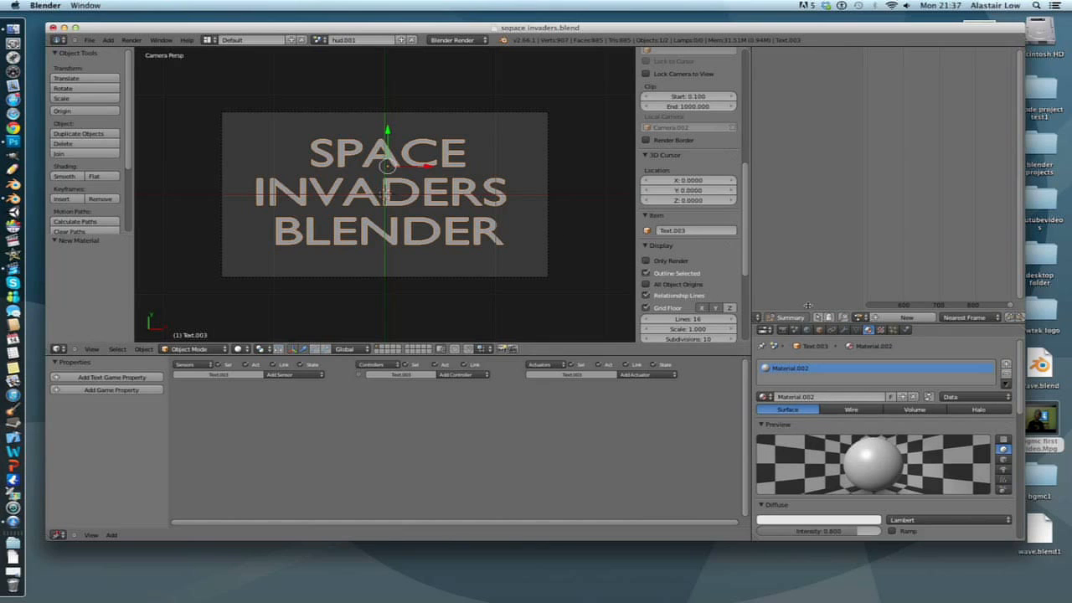
# Examine the title's material and object settings, then the world and scene settings, for a background option
pyautogui.scroll(-10, 897, 379)
pyautogui.scroll(-5, 896, 379)
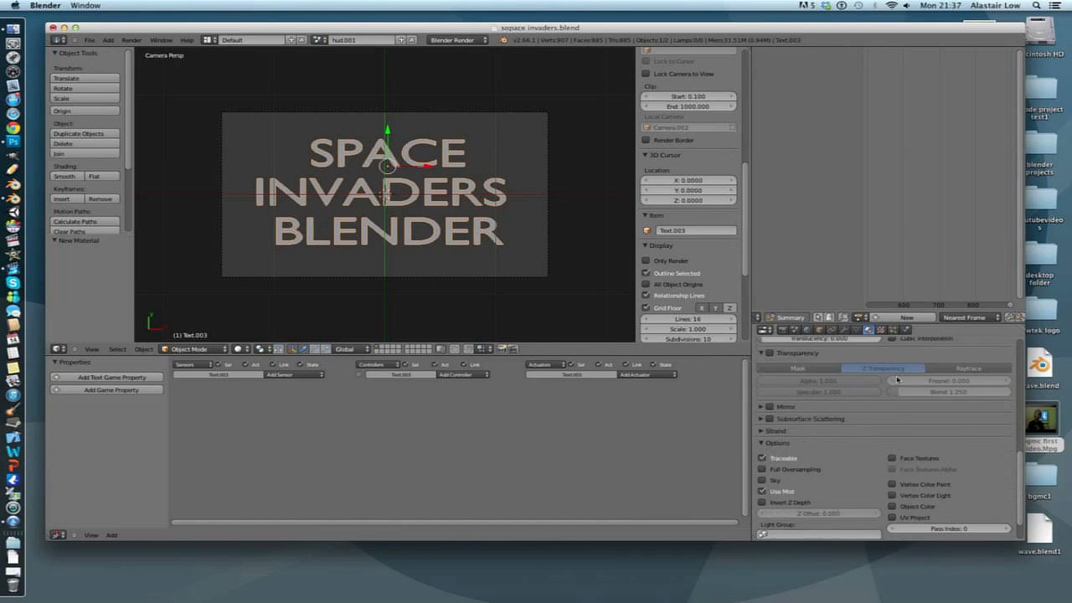
pyautogui.scroll(15, 897, 379)
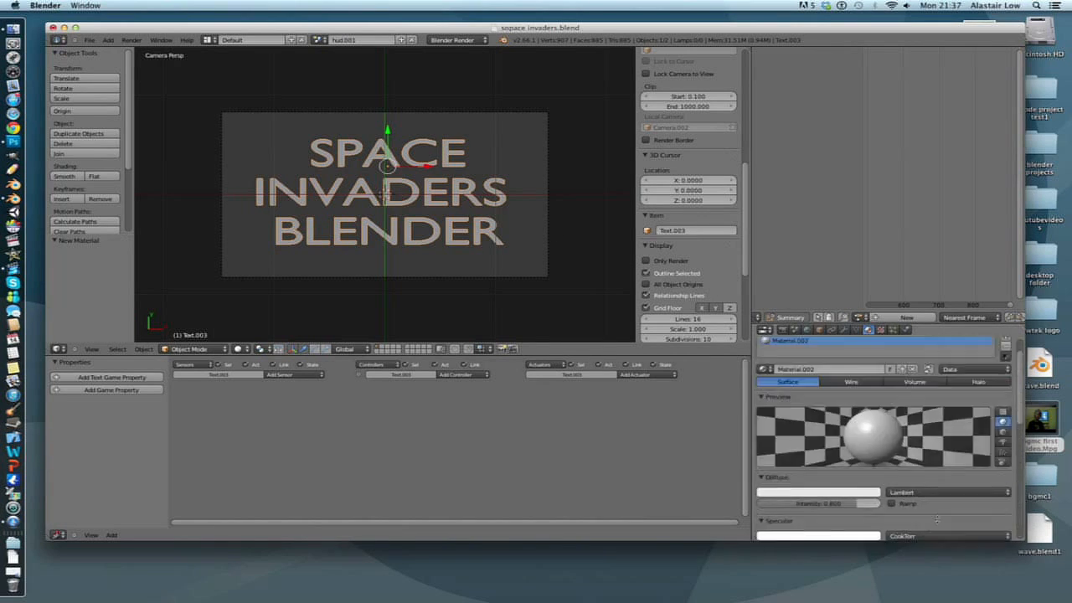
pyautogui.click(831, 330)
pyautogui.click(819, 330)
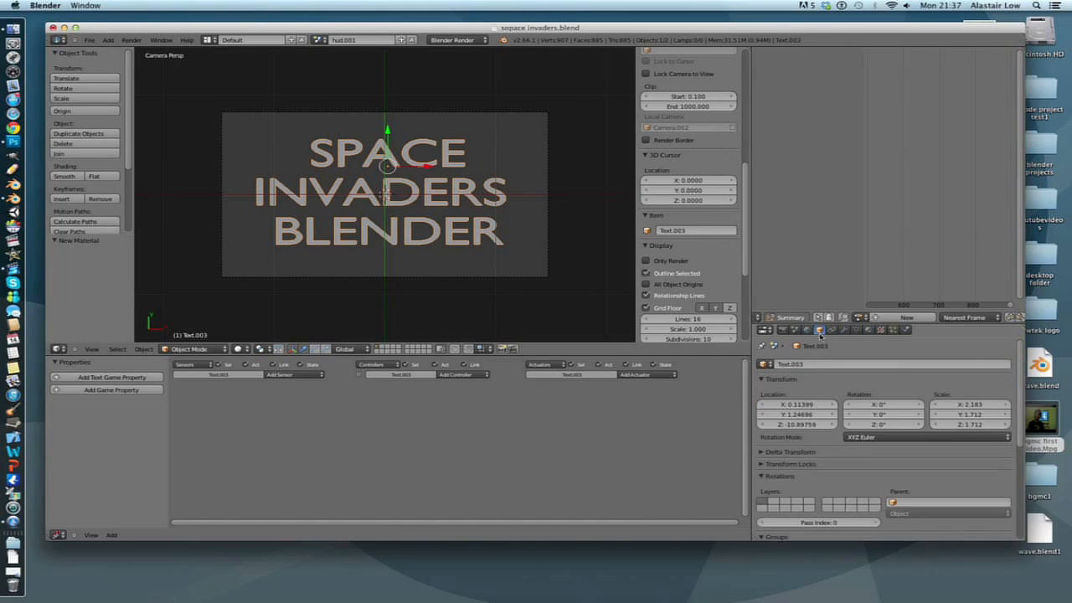
pyautogui.click(806, 330)
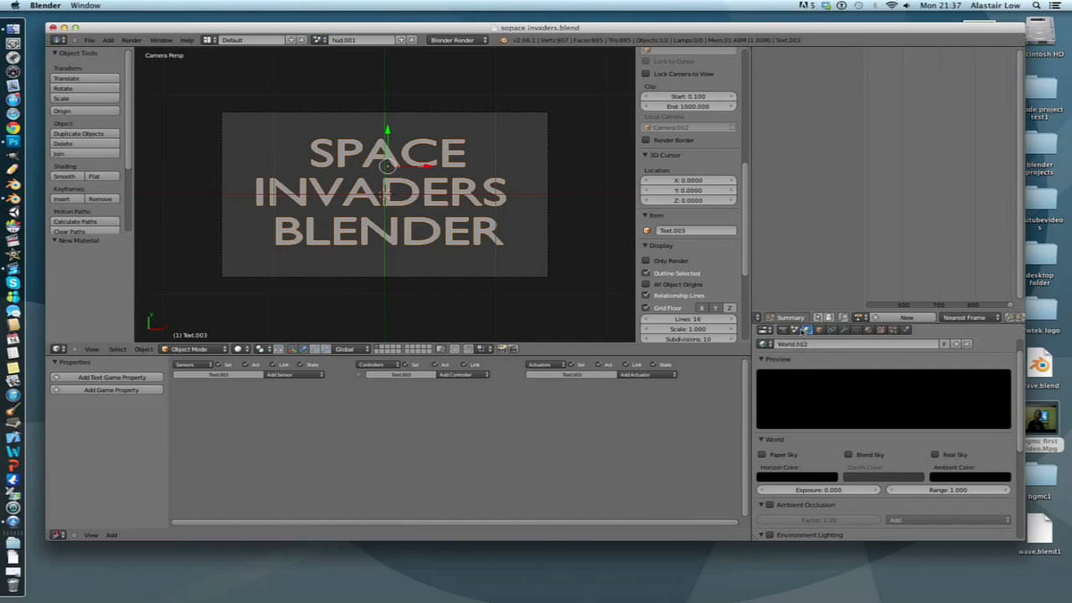
pyautogui.click(795, 330)
pyautogui.scroll(-1, 832, 371)
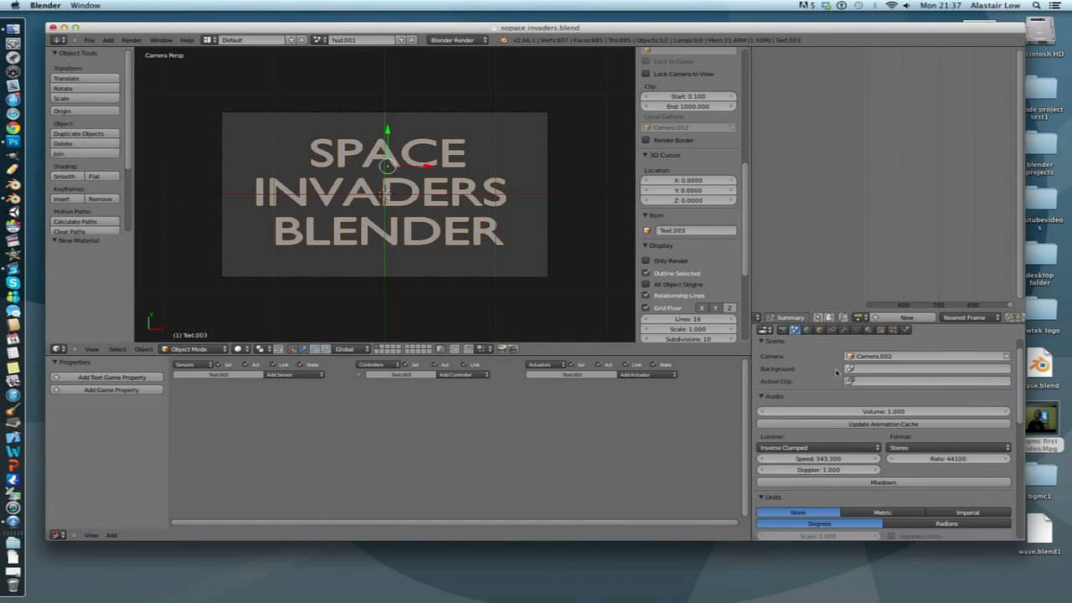
pyautogui.click(878, 369)
pyautogui.click(819, 368)
pyautogui.scroll(-8, 820, 369)
pyautogui.scroll(-7, 819, 369)
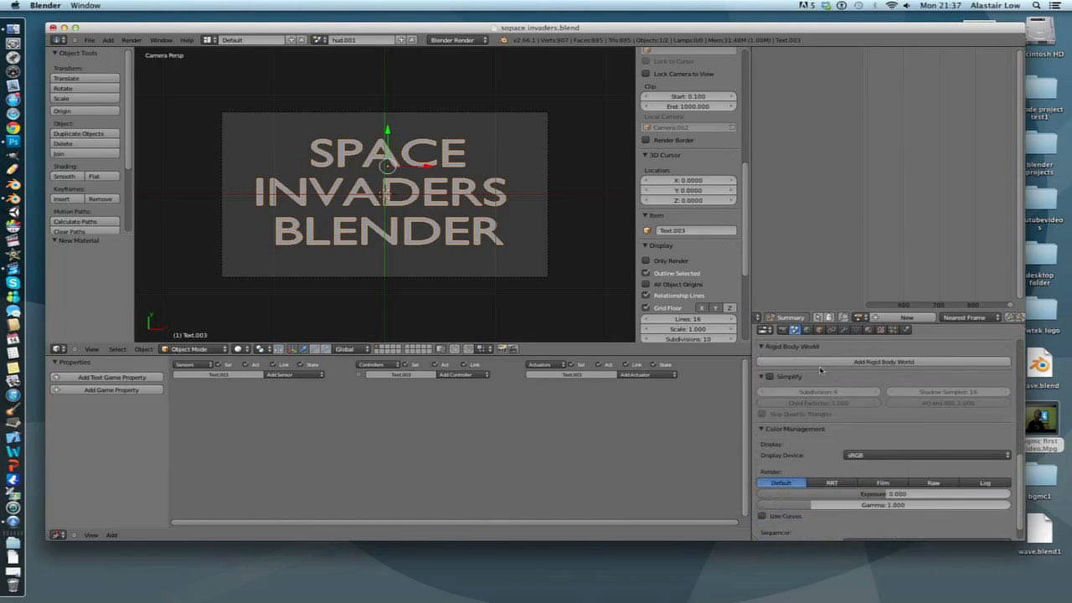
pyautogui.scroll(15, 821, 372)
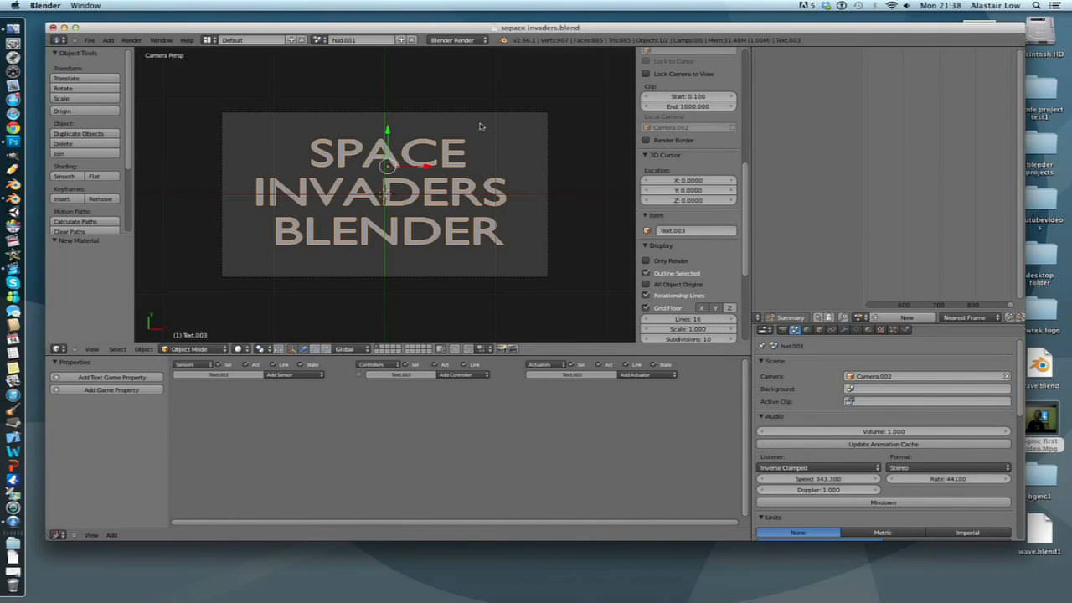
# Add a Keyboard sensor to the title mesh and make it respond to all keys
pyautogui.click(301, 374)
pyautogui.click(299, 427)
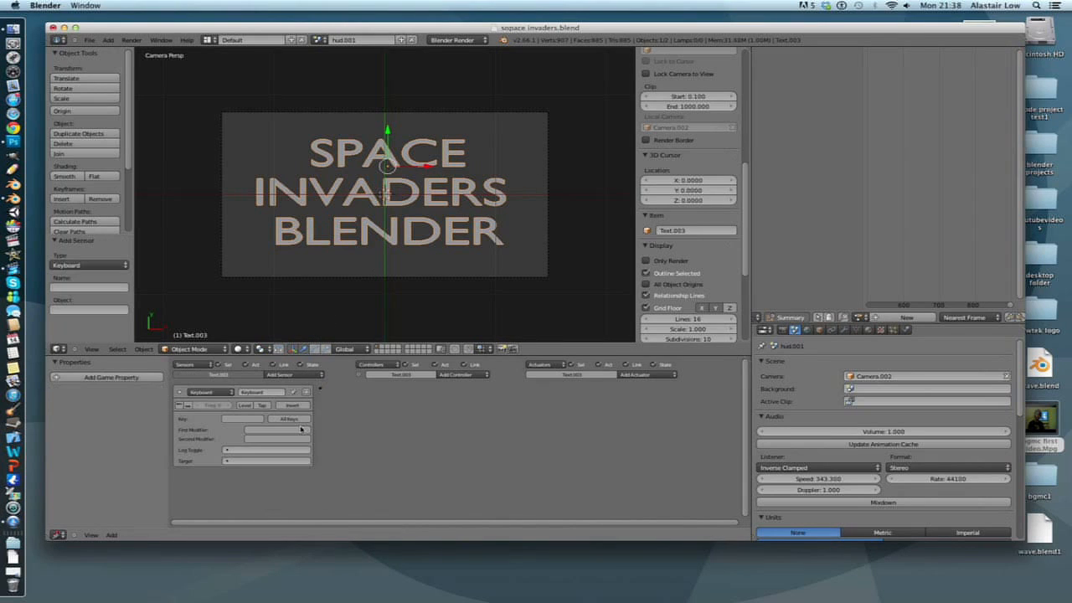
pyautogui.click(287, 420)
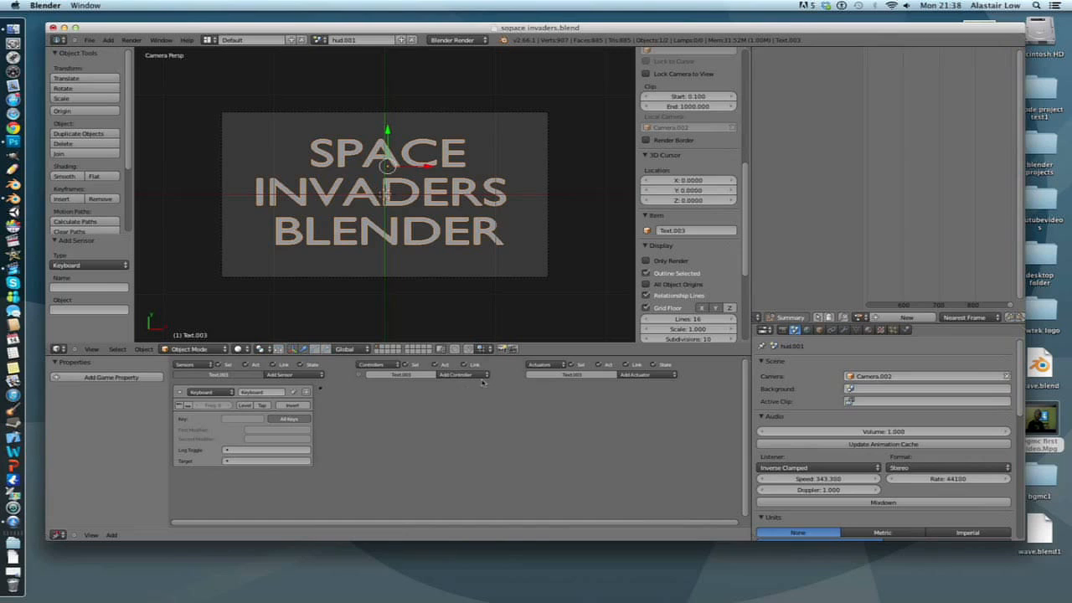
# Add a Scene actuator to the title mesh, link it to the Keyboard sensor, and make it Set Scene to Scene
pyautogui.click(647, 375)
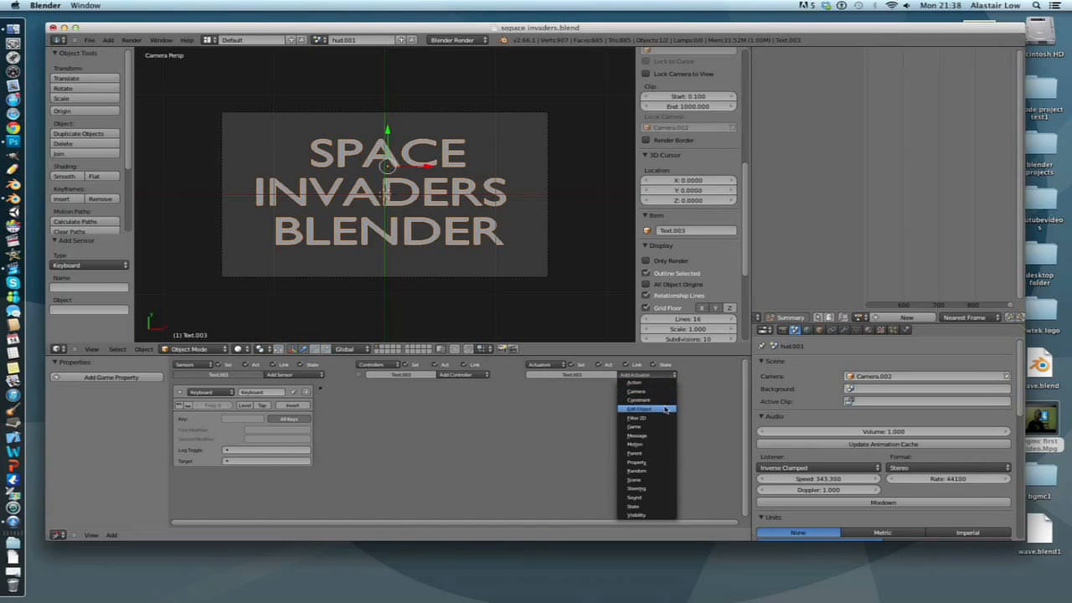
pyautogui.click(646, 479)
pyautogui.moveTo(529, 391); pyautogui.dragTo(319, 388)
pyautogui.click(570, 393)
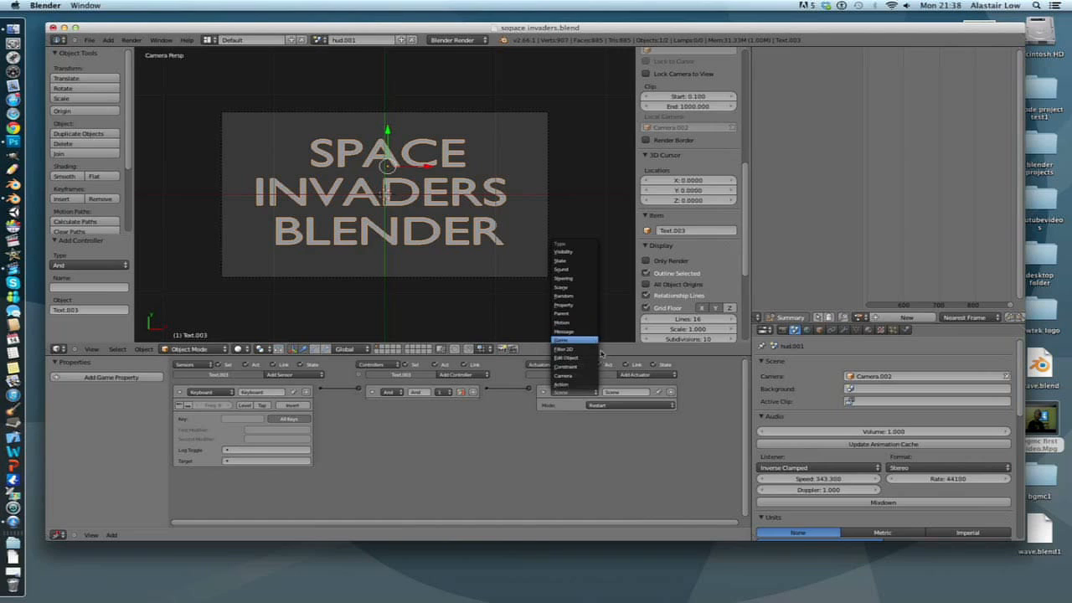
pyautogui.click(612, 405)
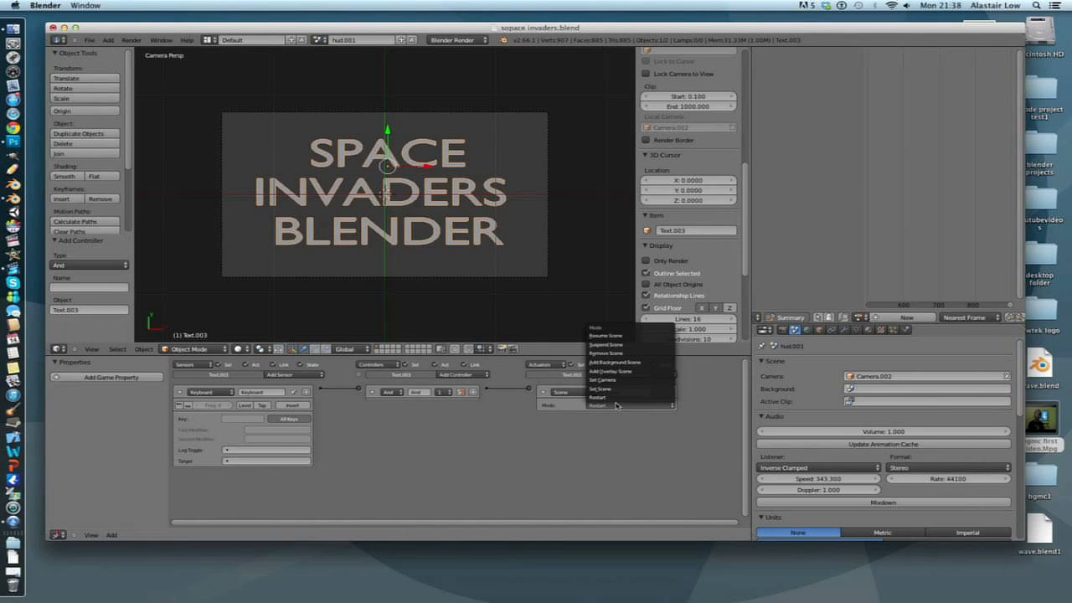
pyautogui.click(599, 388)
pyautogui.click(604, 416)
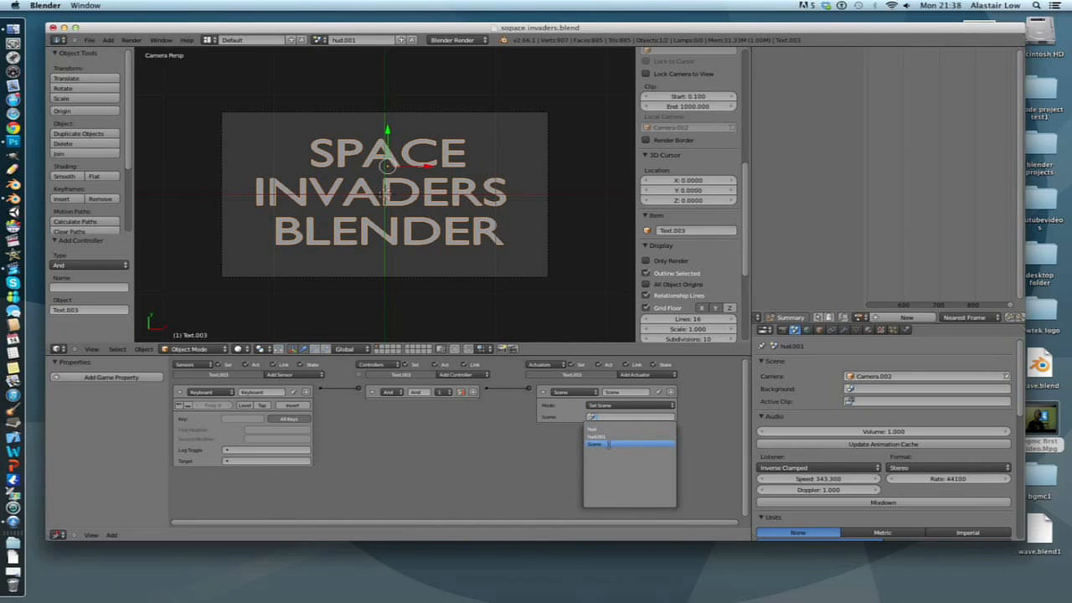
pyautogui.click(609, 445)
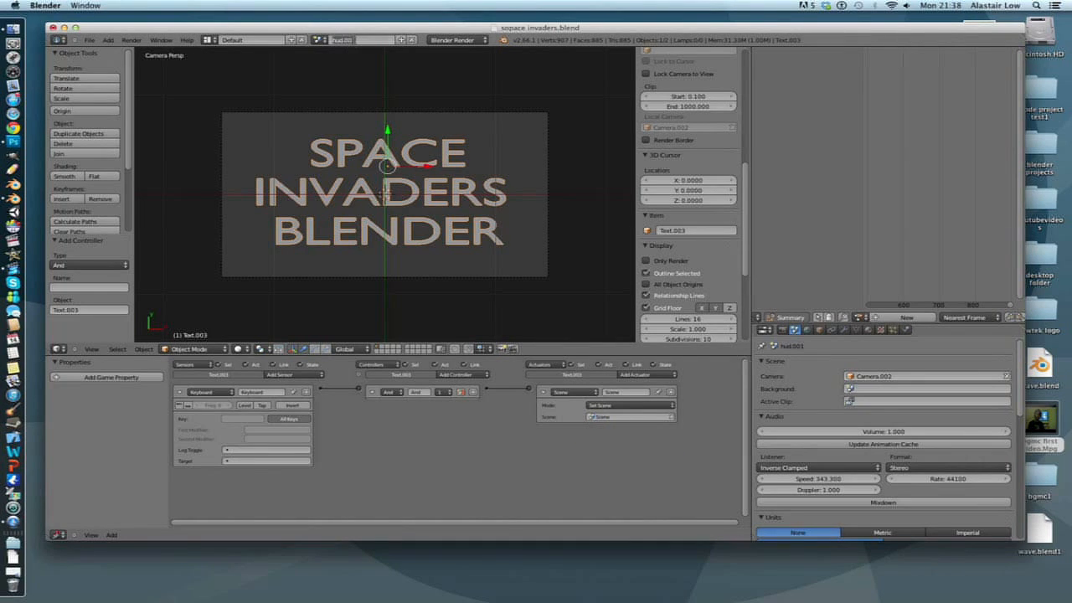
# Rename the title scene as 1menu and create a full copy of it
pyautogui.write('s')
pyautogui.press('Return')
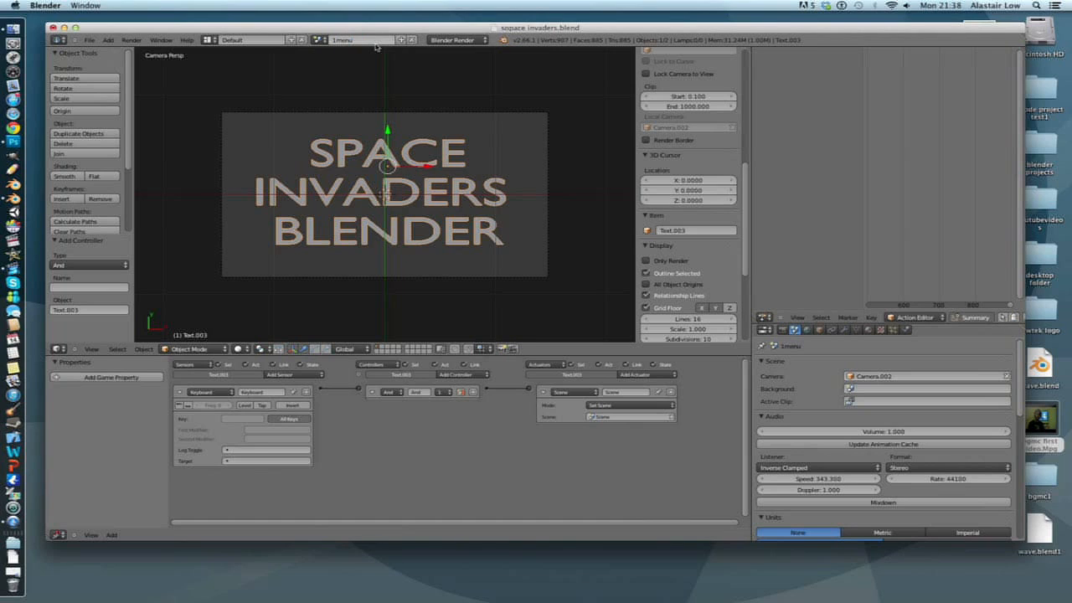
pyautogui.click(401, 40)
pyautogui.click(373, 99)
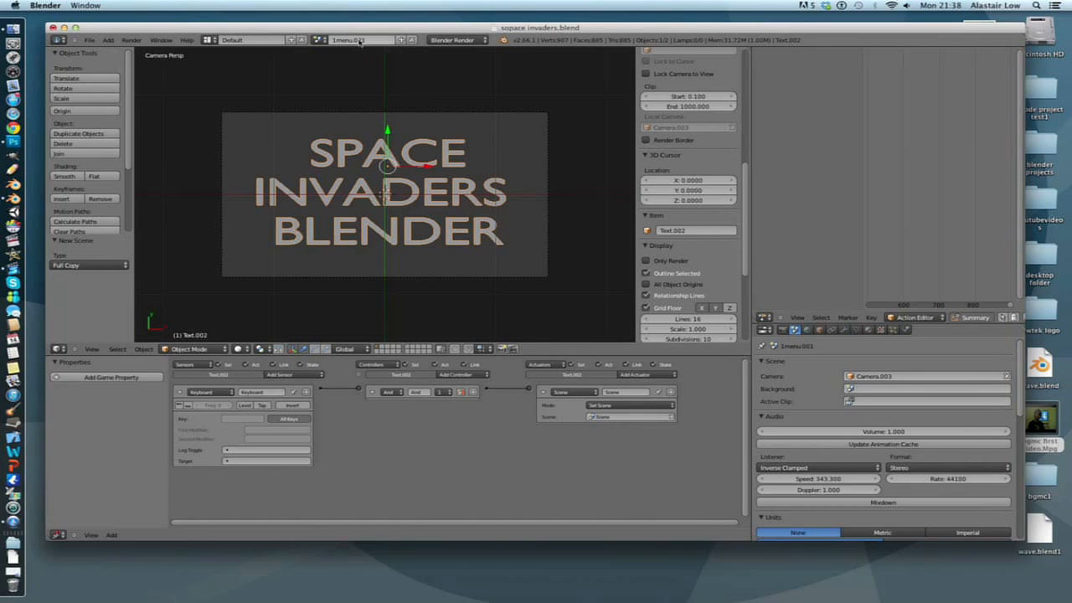
# Delete the SPACE INVADERS BLENDER title mesh from the copied scene
pyautogui.press('Tab')
pyautogui.press('Tab')
pyautogui.press('x')
pyautogui.click(398, 193)
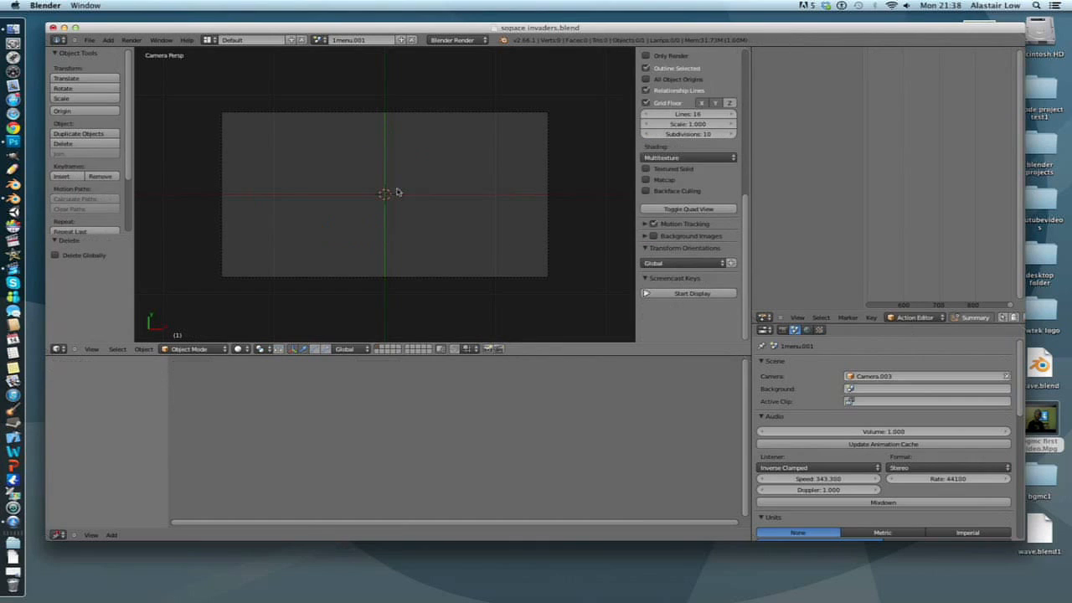
# Add a text object to the empty scene and move it toward the left half of the camera frame
pyautogui.hotkey('shift', 'a')
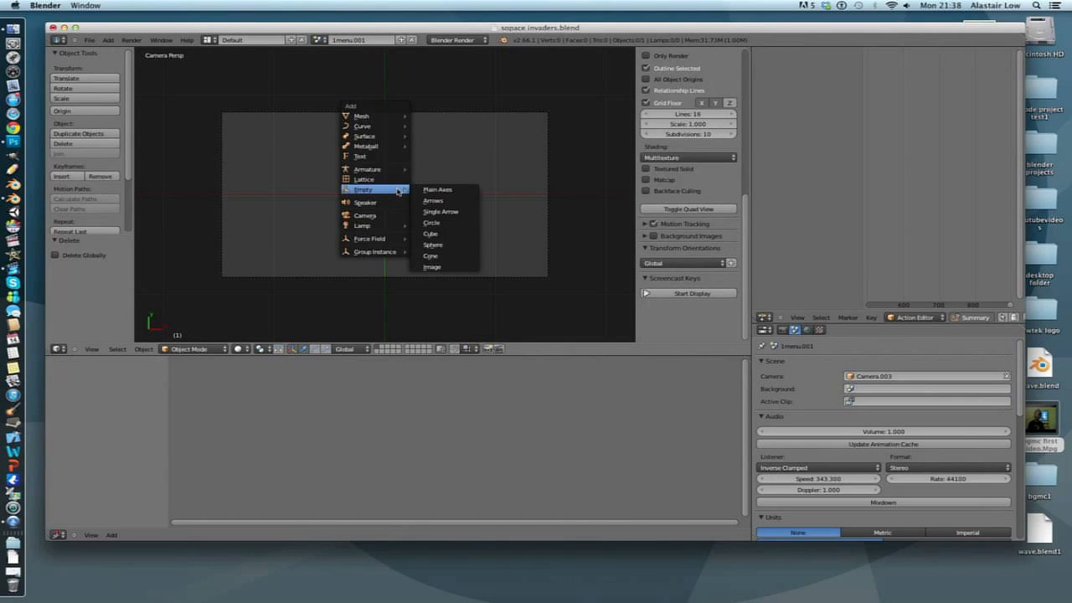
pyautogui.click(390, 159)
pyautogui.press('g')
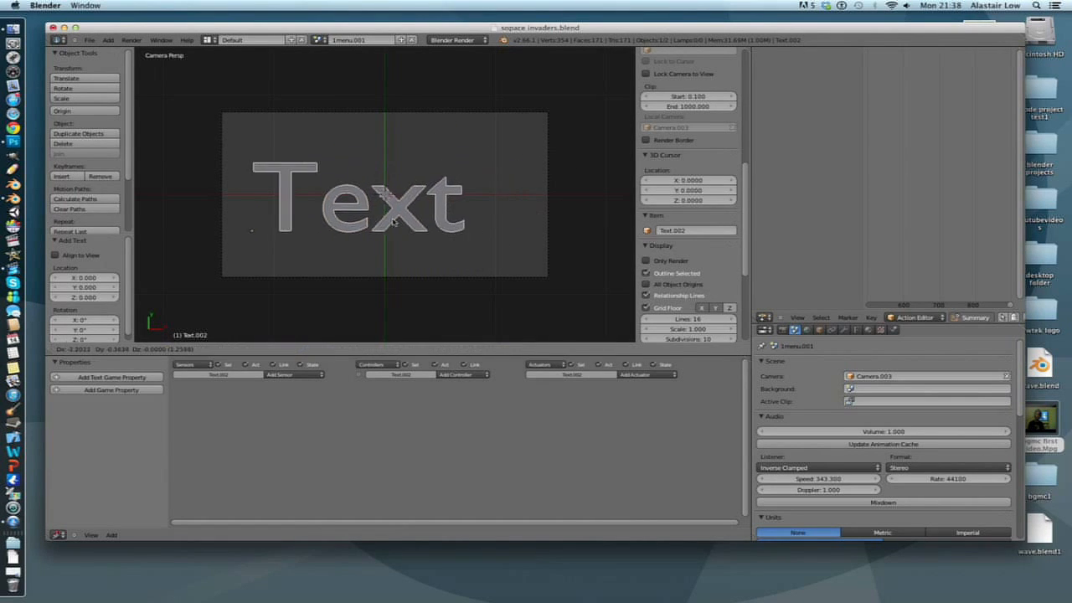
pyautogui.click(402, 213)
# Replace the new text object's default content with YOU Win
pyautogui.press('Tab')
pyautogui.press('BackSpace')
pyautogui.press('BackSpace')
pyautogui.press('BackSpace')
pyautogui.press('BackSpace')
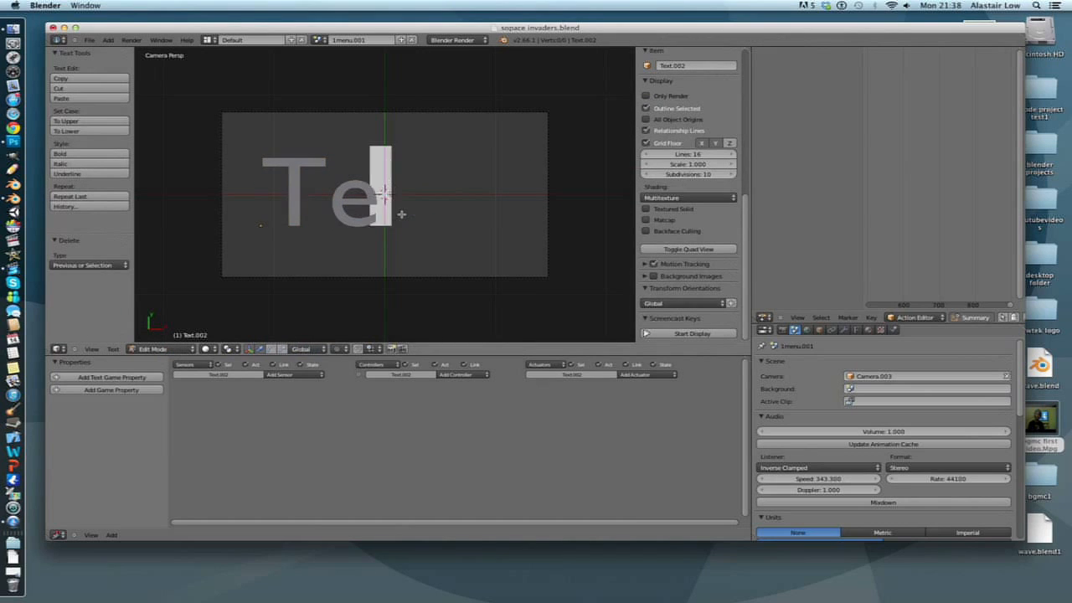
pyautogui.write('YOU W')
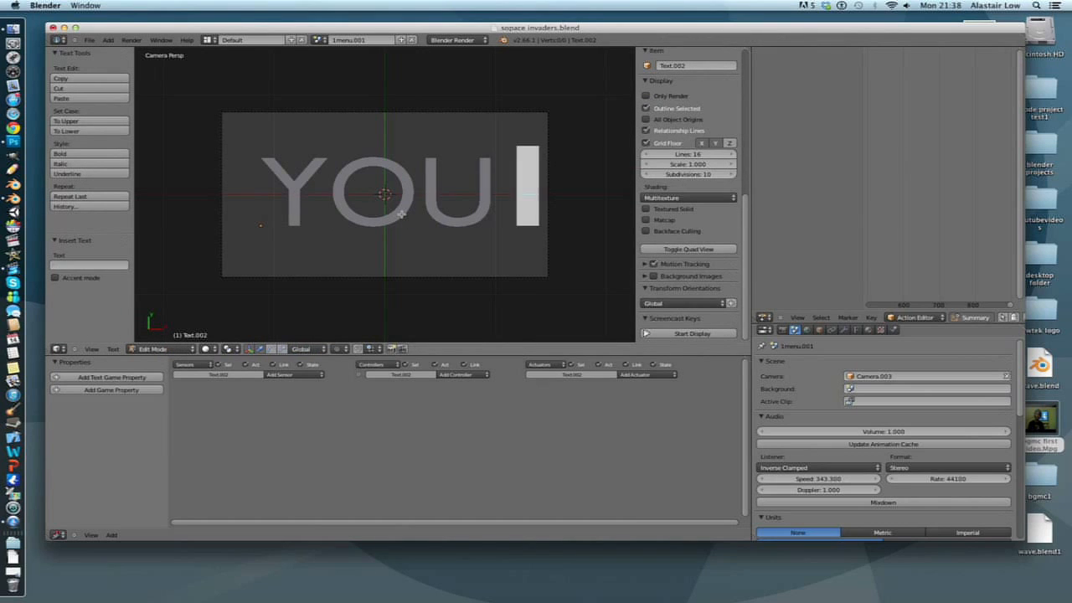
pyautogui.press('Tab')
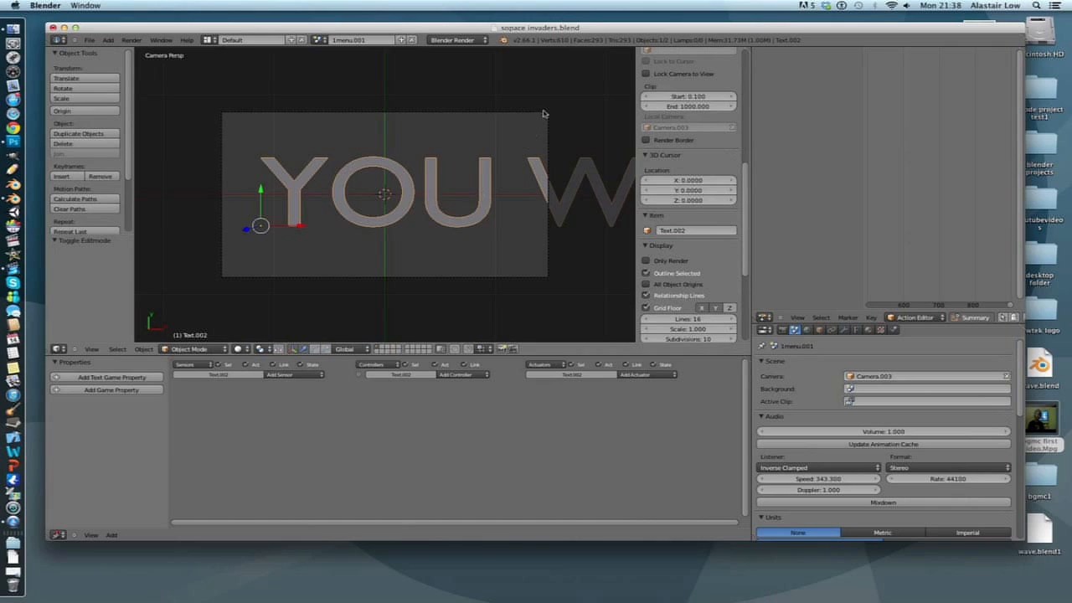
# Scale down the win text and position it so the whole phrase fits inside the camera frame
pyautogui.press('g')
pyautogui.click(449, 107)
pyautogui.press('s')
pyautogui.click(354, 96)
pyautogui.press('g')
pyautogui.click(441, 131)
# Correct the lower-case letters so that the text reads YOU WIN
pyautogui.press('Tab')
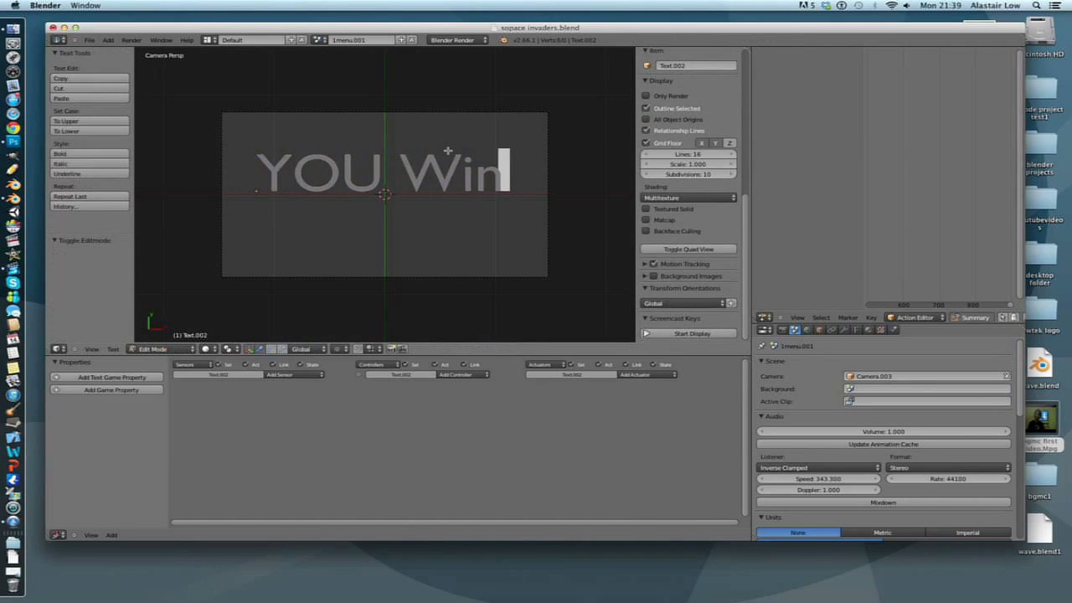
pyautogui.press('BackSpace')
pyautogui.press('BackSpace')
pyautogui.write('In')
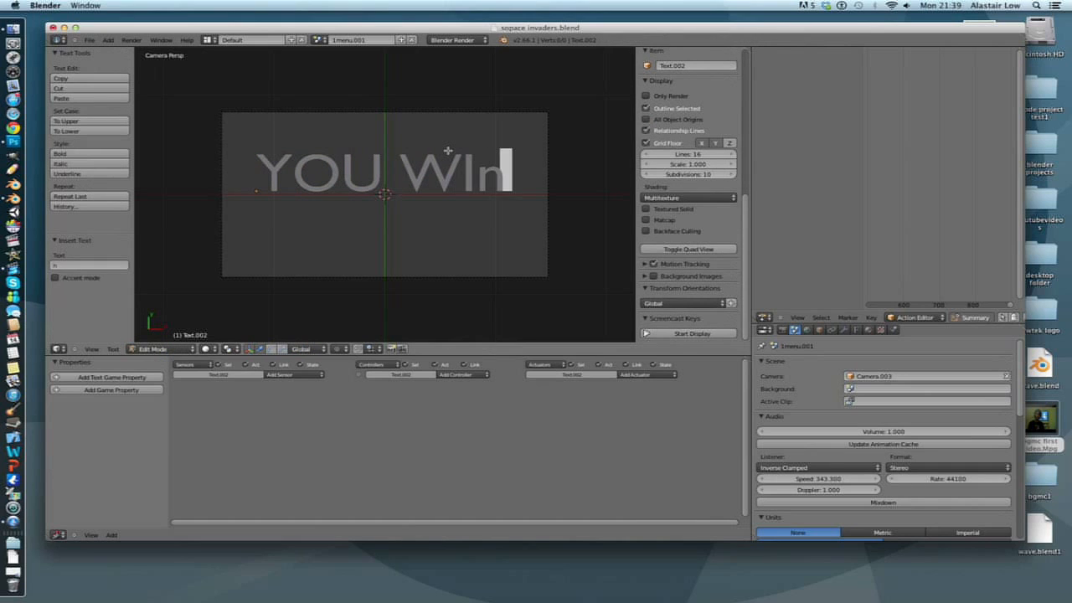
pyautogui.press('BackSpace')
pyautogui.write('N')
pyautogui.press('Tab')
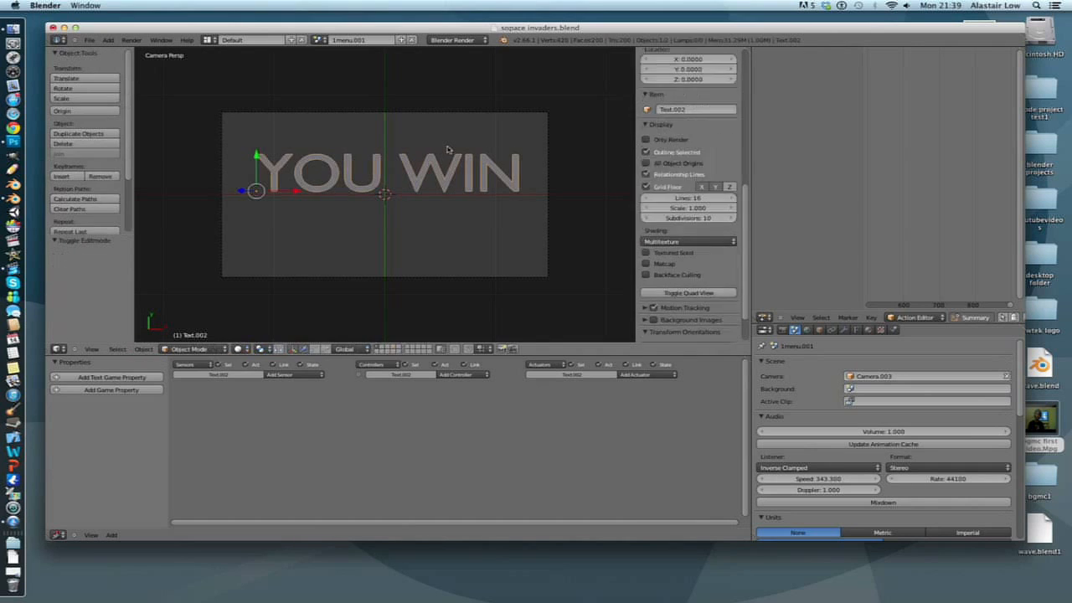
# Centre the YOU WIN text in the camera frame and convert it to a mesh
pyautogui.press('g')
pyautogui.click(491, 151)
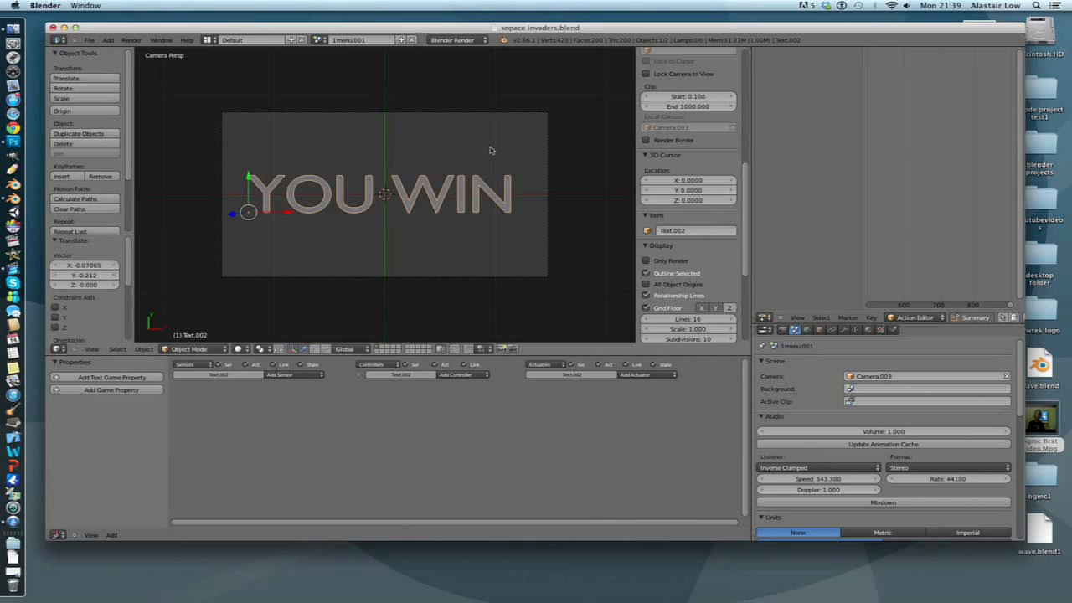
pyautogui.click(144, 348)
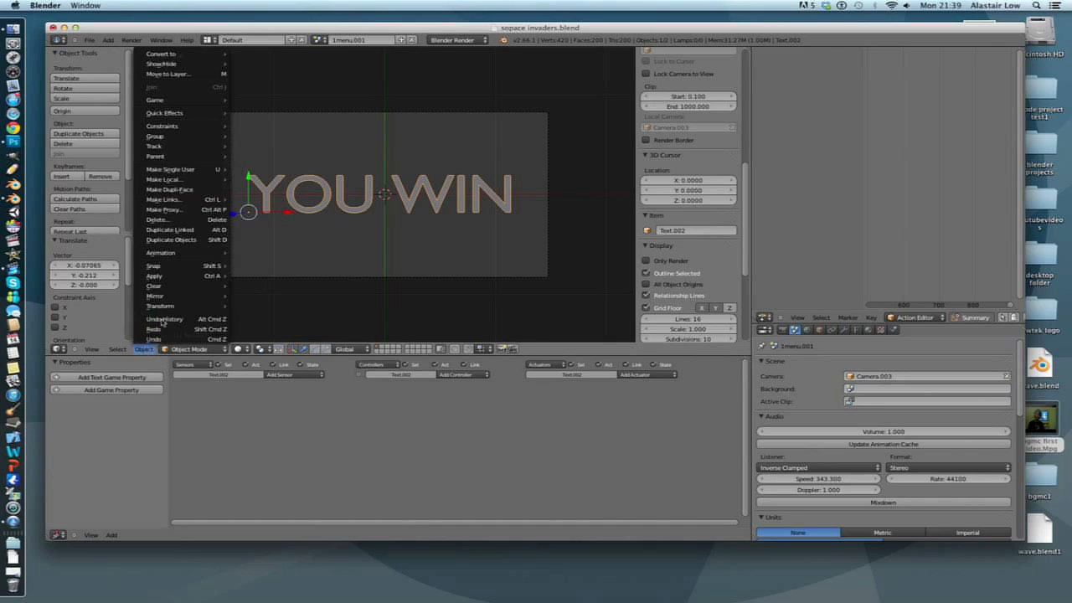
pyautogui.moveTo(208, 55)
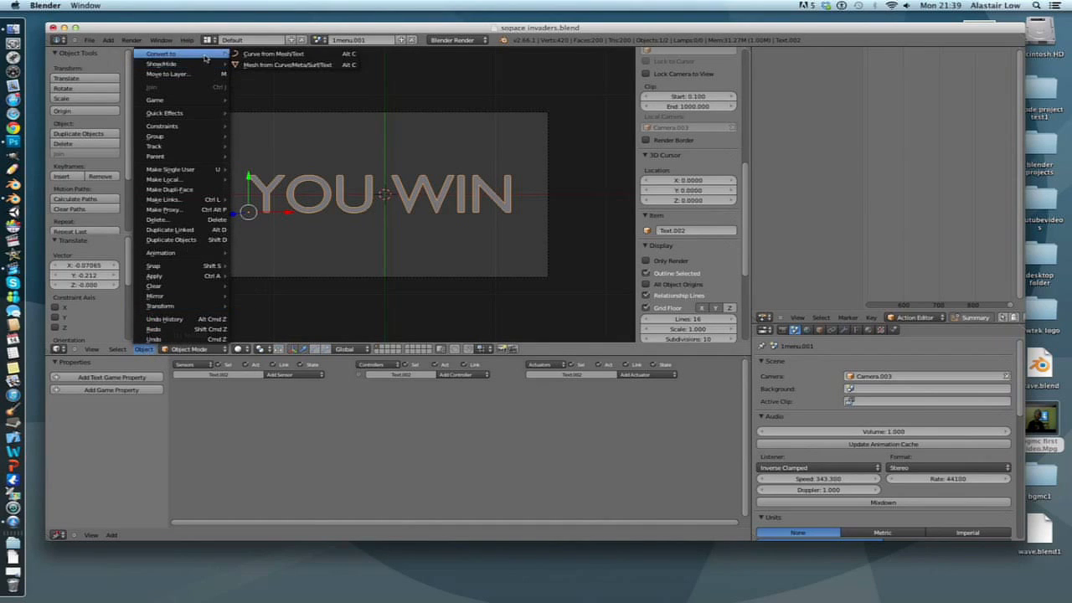
pyautogui.click(268, 66)
pyautogui.press('g')
pyautogui.click(431, 123)
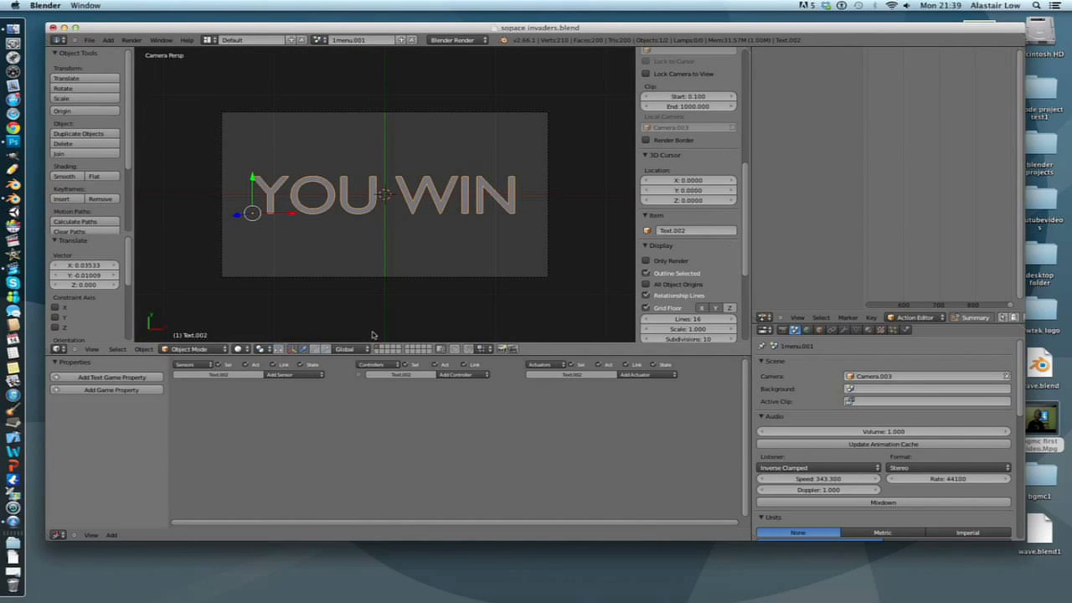
# Add a Keyboard sensor to the YOU WIN mesh and make it respond to all keys
pyautogui.click(314, 375)
pyautogui.click(303, 375)
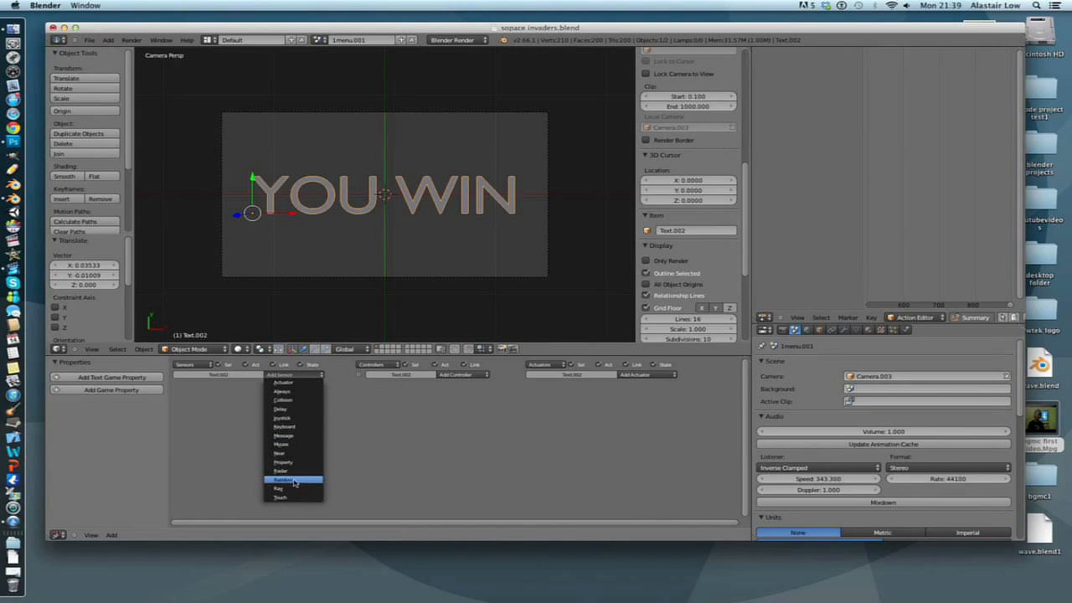
pyautogui.click(293, 427)
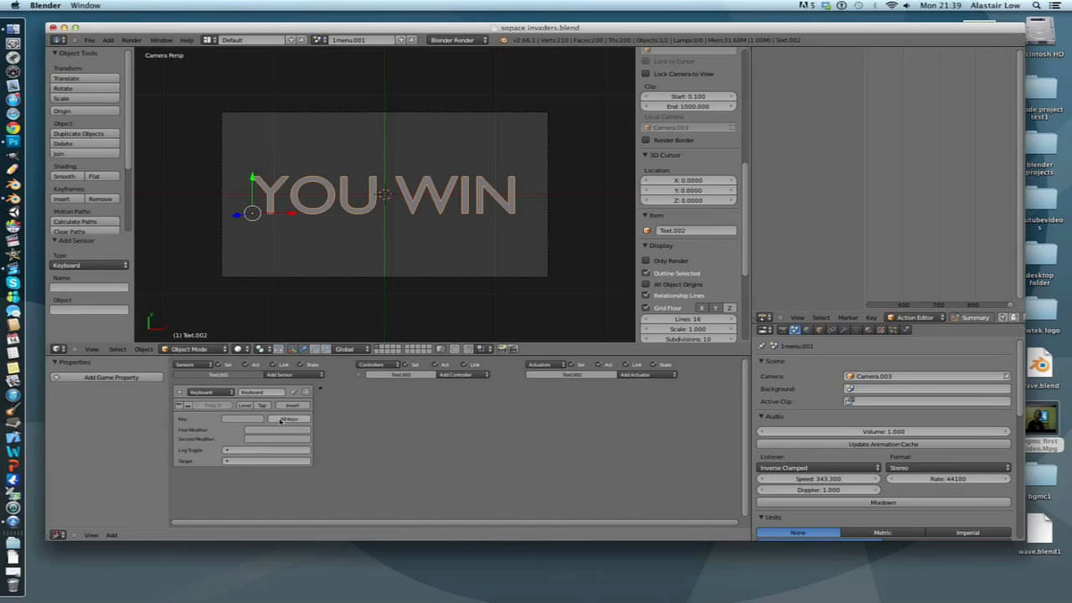
# Add a Scene actuator that uses Set Scene to open 1menu, and link it to the YOU WIN mesh's Keyboard sensor
pyautogui.click(647, 374)
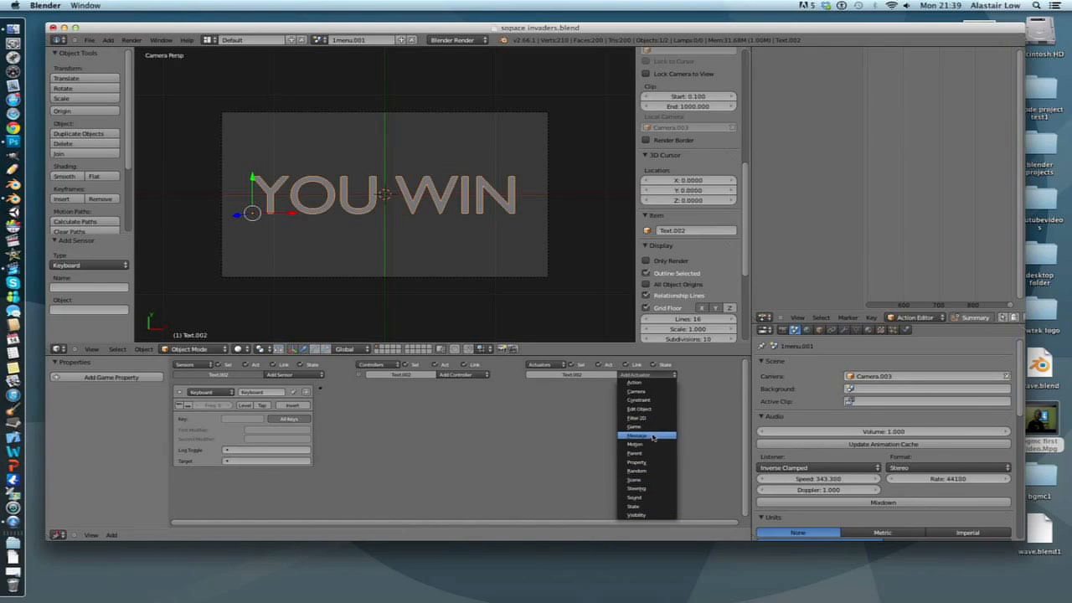
pyautogui.click(646, 482)
pyautogui.click(625, 405)
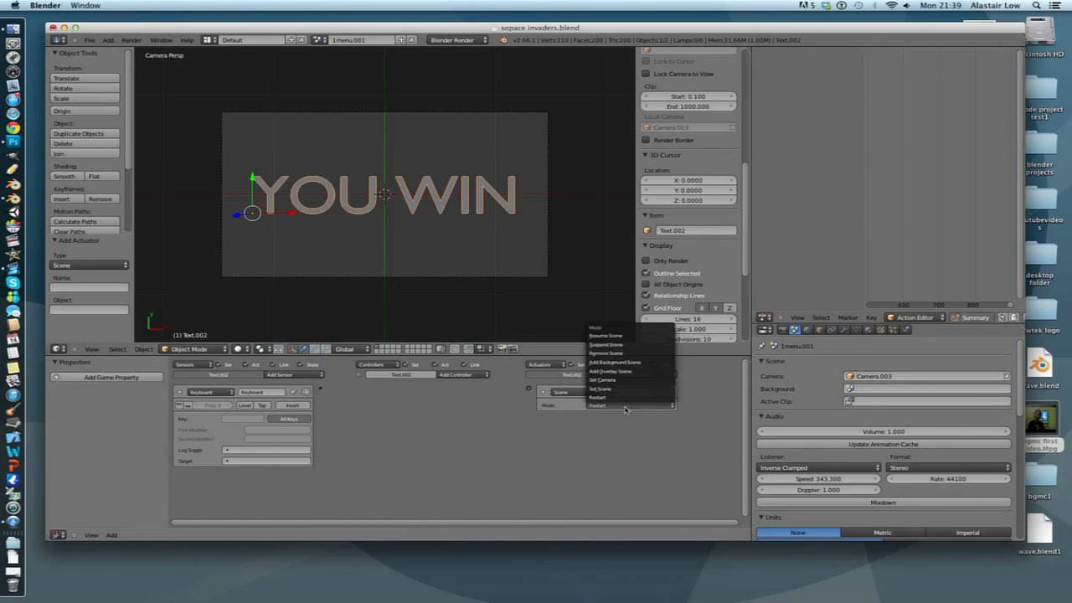
pyautogui.click(617, 390)
pyautogui.click(612, 416)
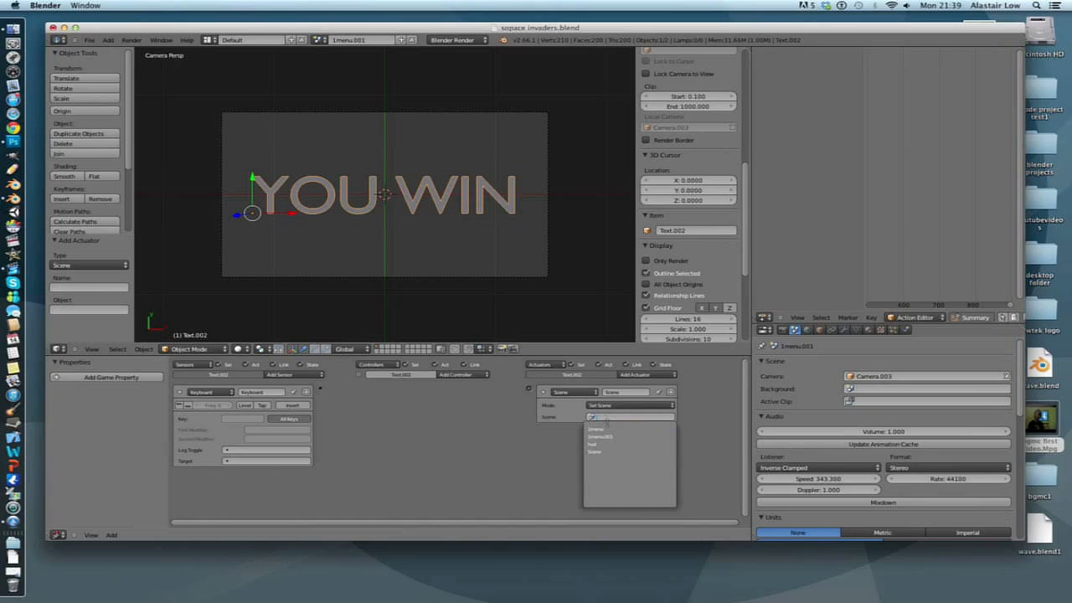
pyautogui.click(609, 428)
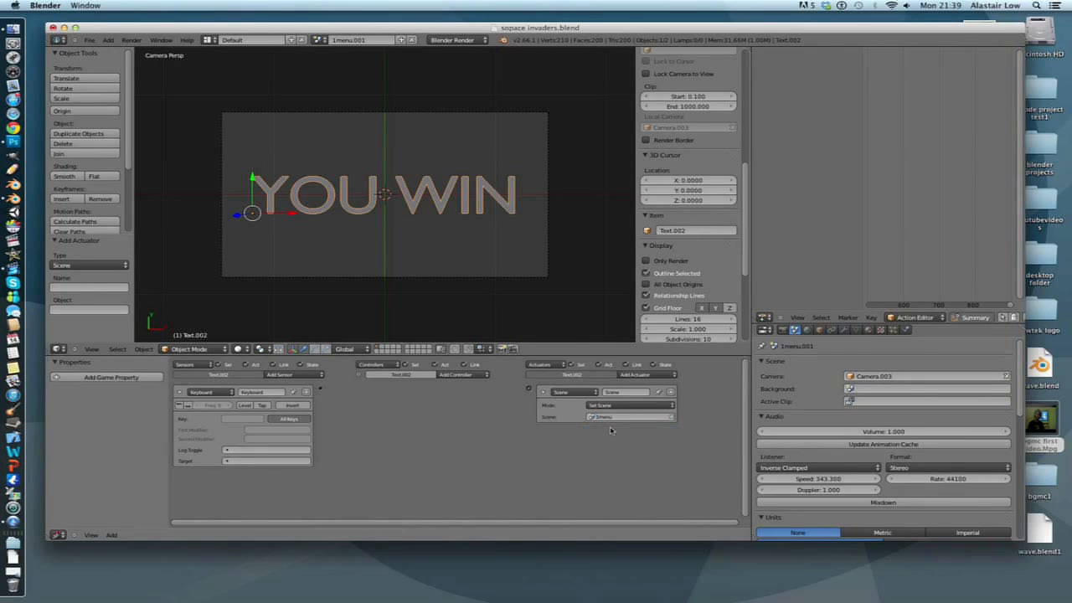
pyautogui.moveTo(529, 389); pyautogui.dragTo(320, 389)
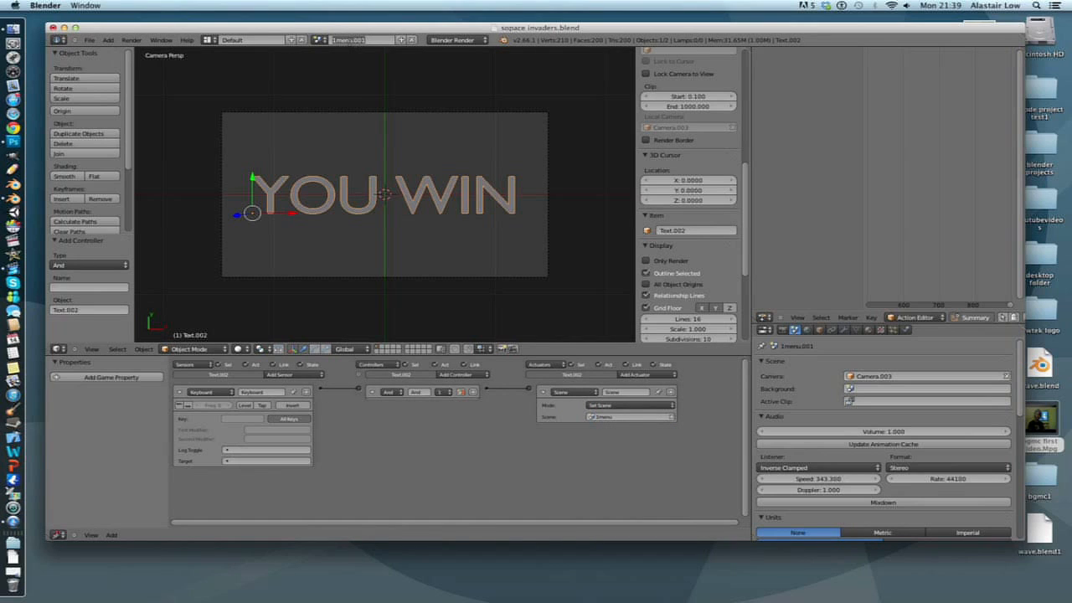
# Rename the YOU WIN scene as win
pyautogui.doubleClick(355, 40)
pyautogui.write('win')
pyautogui.press('Return')
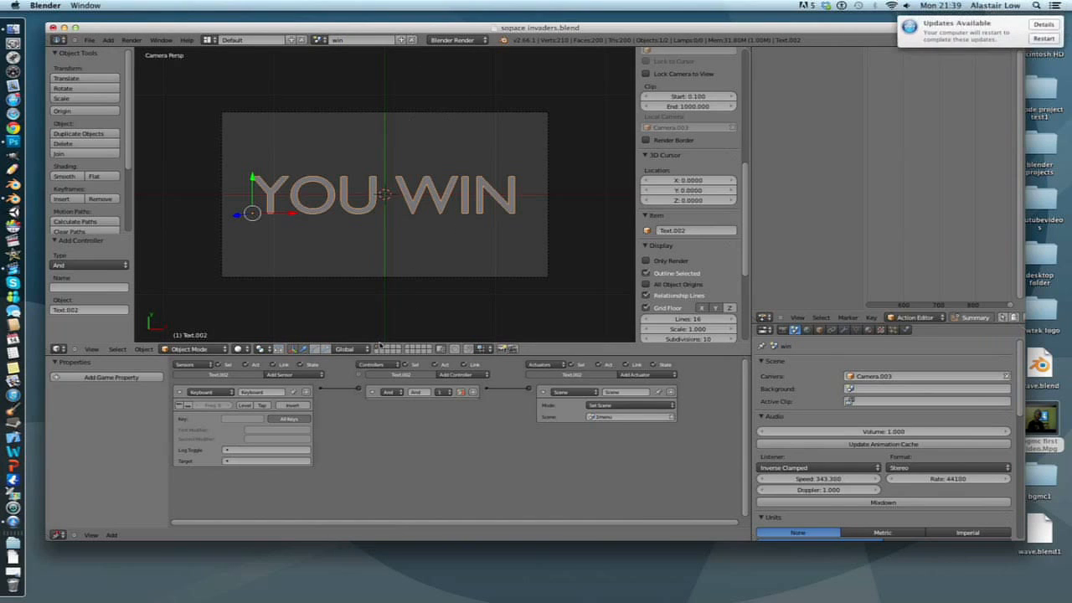
# In the hud scene, add a Property sensor to the score value that checks whether Text equals 800
pyautogui.click(321, 40)
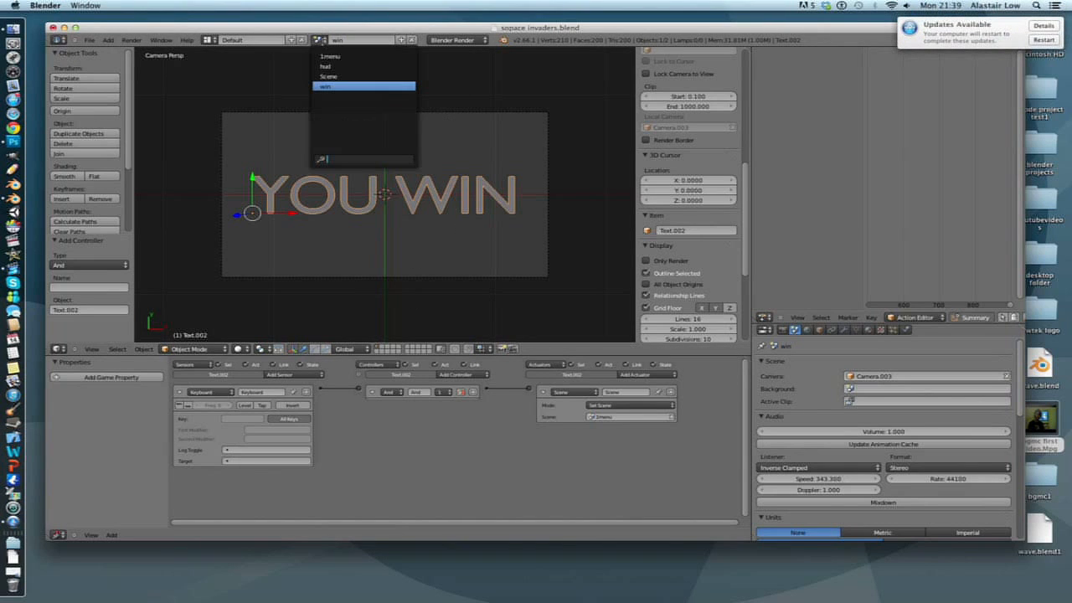
pyautogui.click(328, 76)
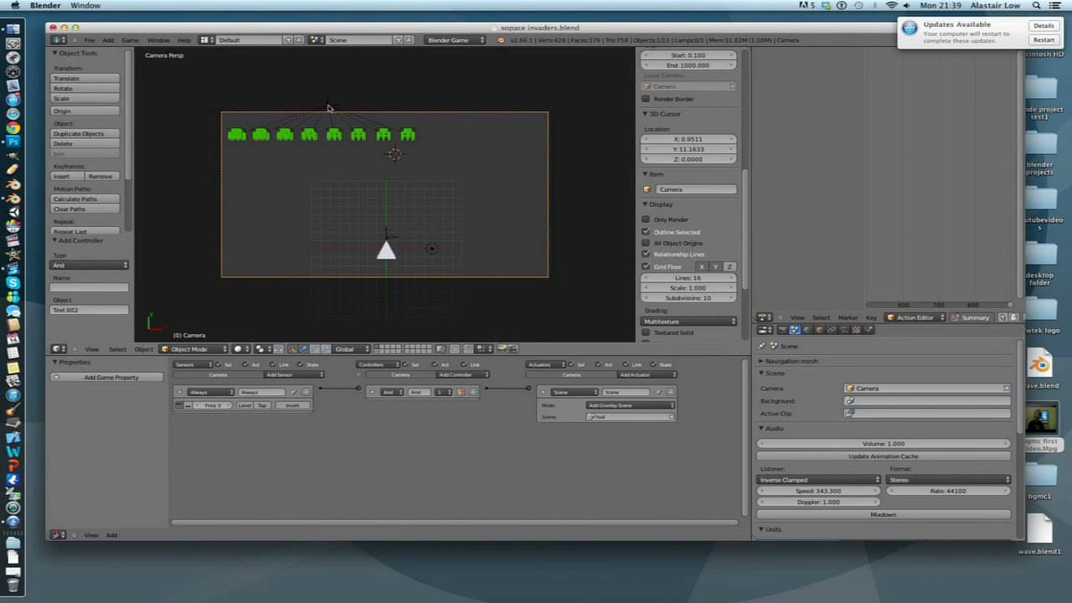
pyautogui.click(317, 40)
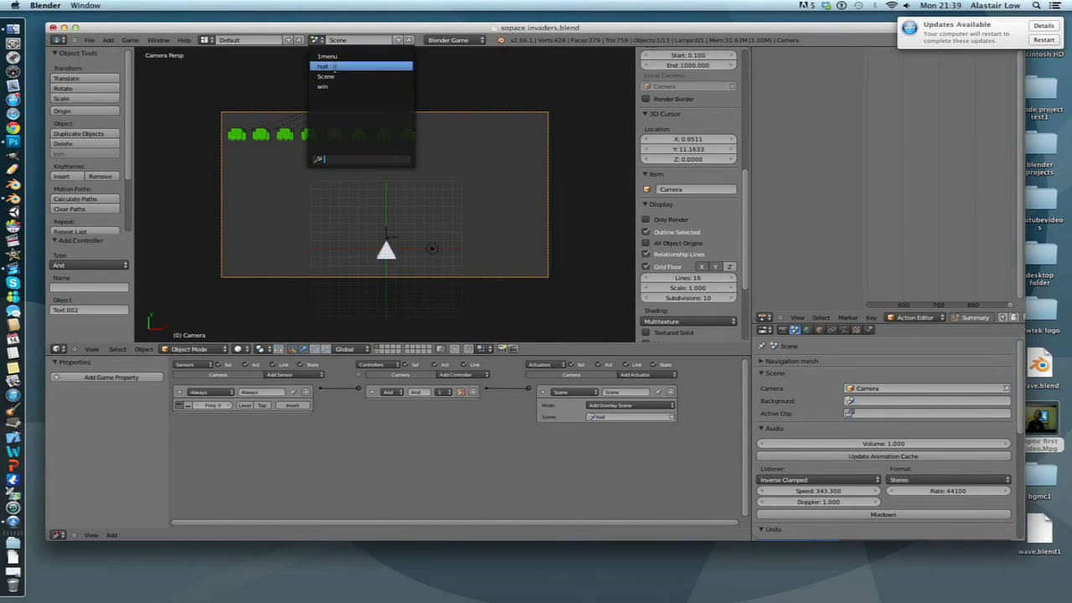
pyautogui.click(335, 66)
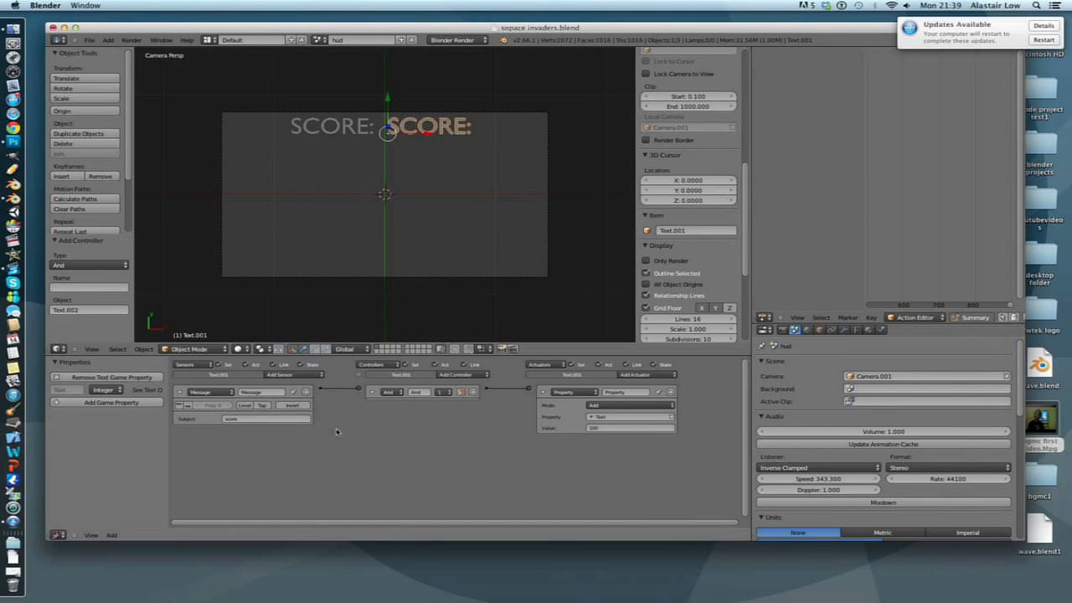
pyautogui.click(298, 374)
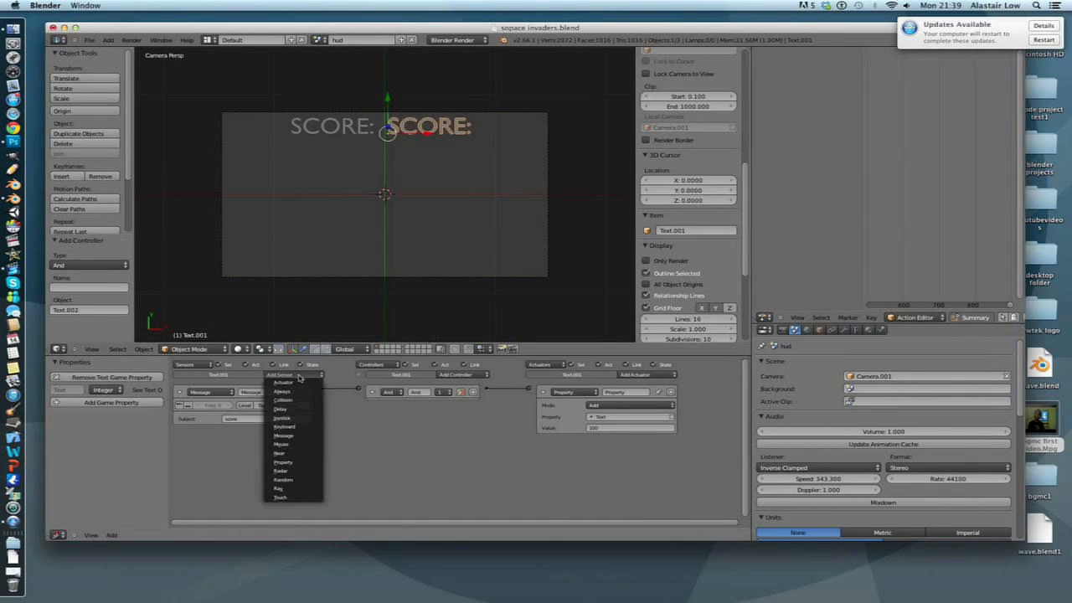
pyautogui.click(295, 466)
pyautogui.click(239, 471)
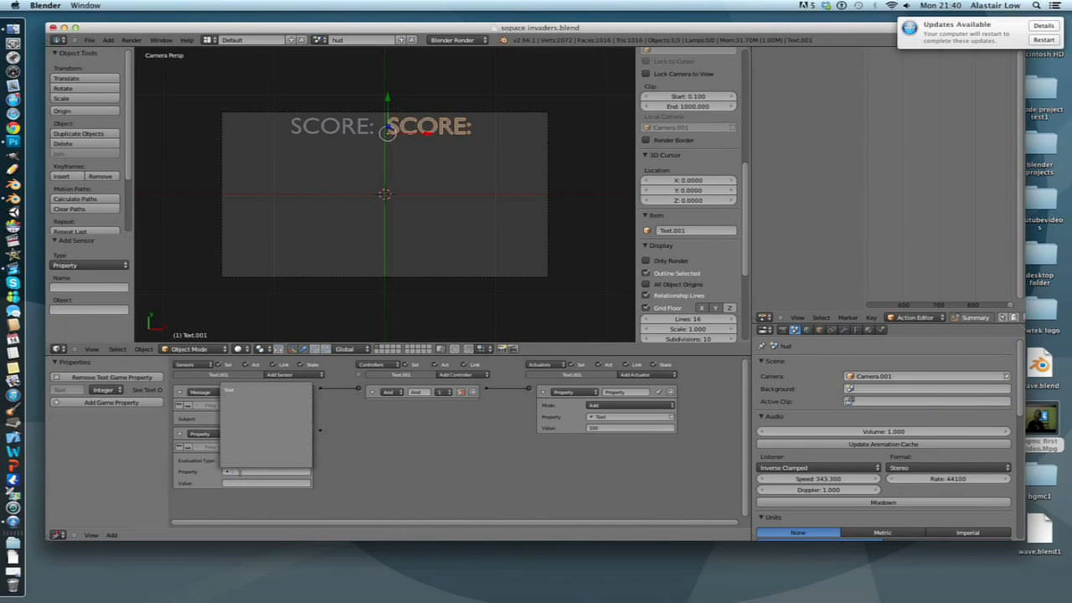
pyautogui.click(231, 390)
pyautogui.click(248, 483)
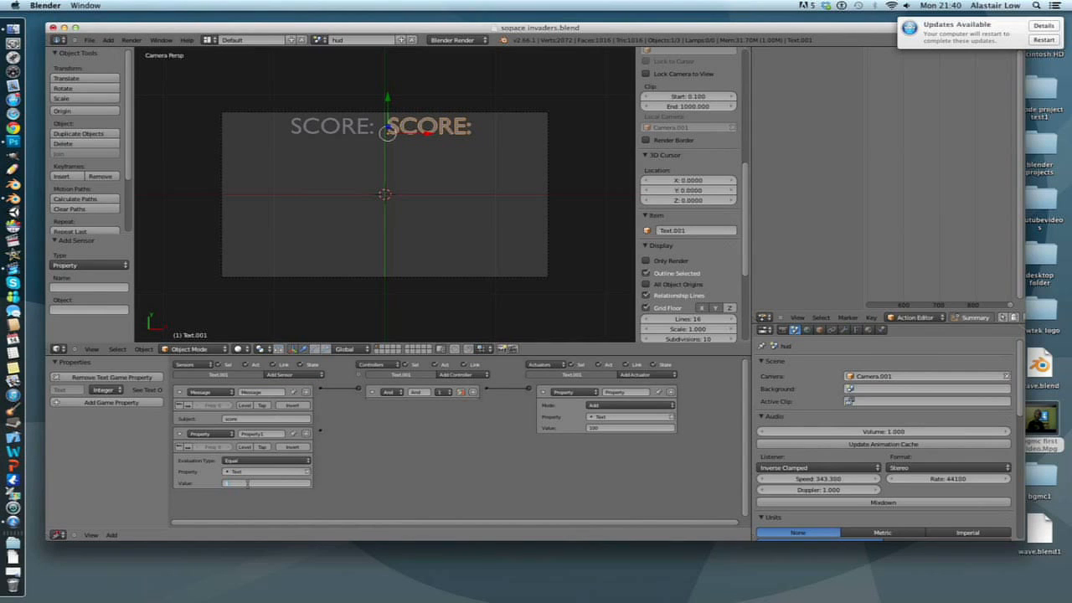
pyautogui.write('800')
pyautogui.press('Return')
# Add a Scene actuator that uses Set Scene to open win, and link it to the score value's Property sensor
pyautogui.click(647, 374)
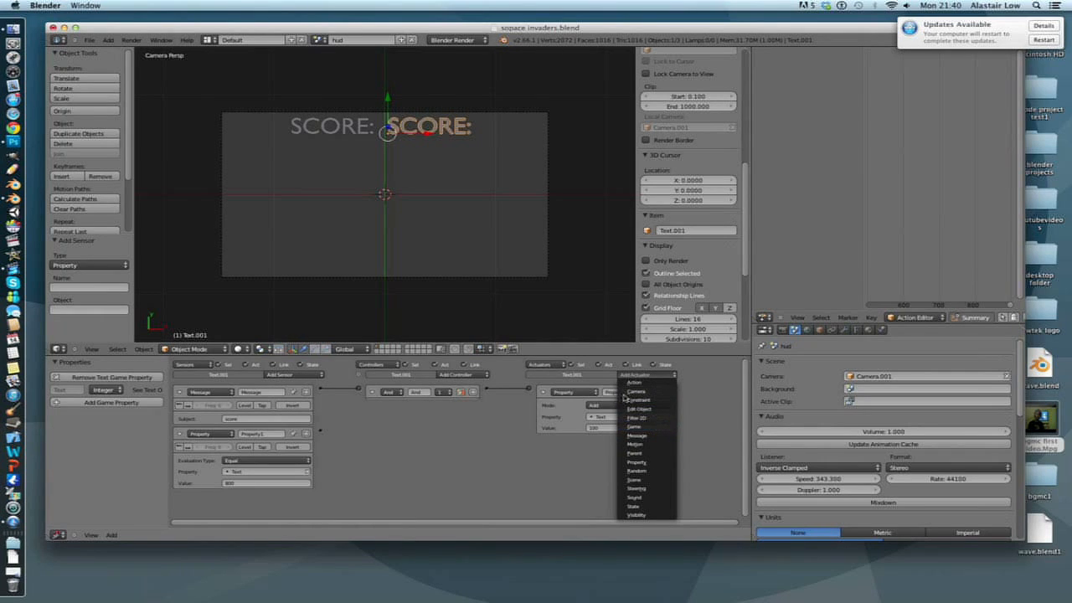
pyautogui.click(642, 481)
pyautogui.click(623, 457)
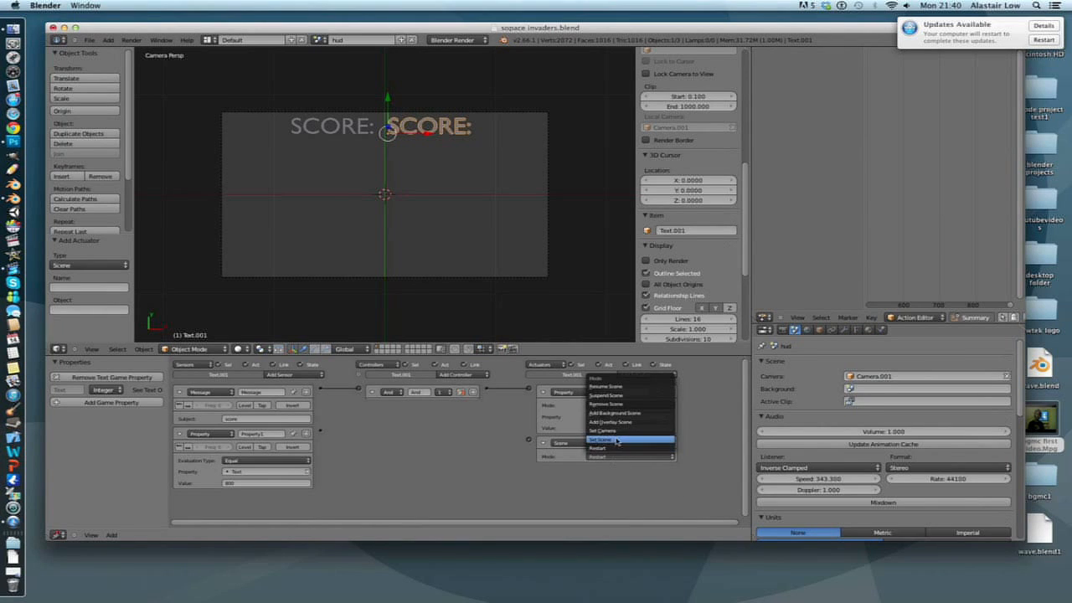
pyautogui.click(618, 439)
pyautogui.moveTo(531, 441); pyautogui.dragTo(320, 430)
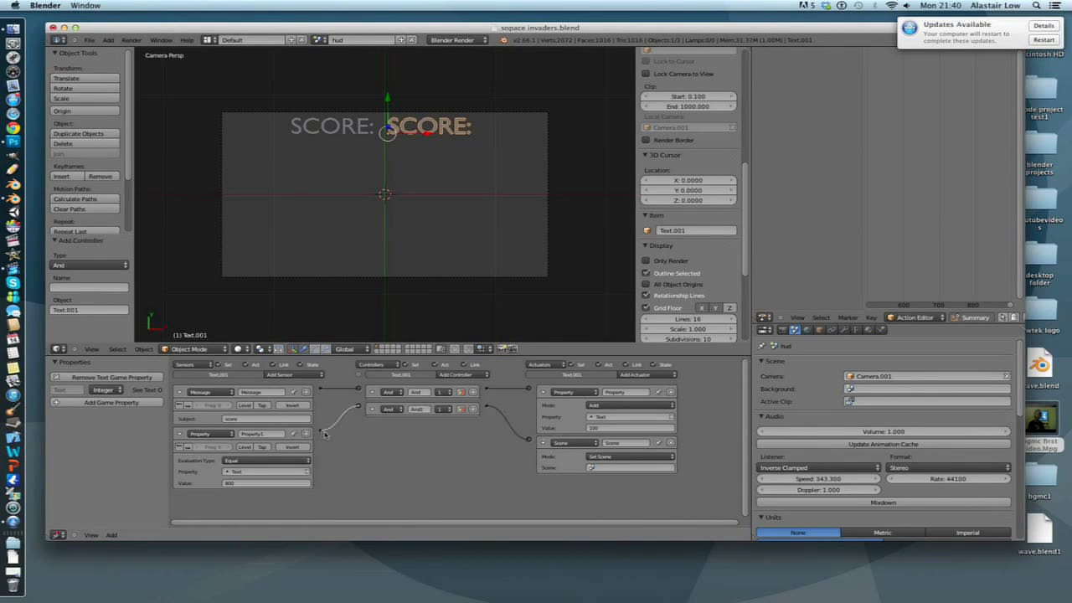
pyautogui.click(611, 467)
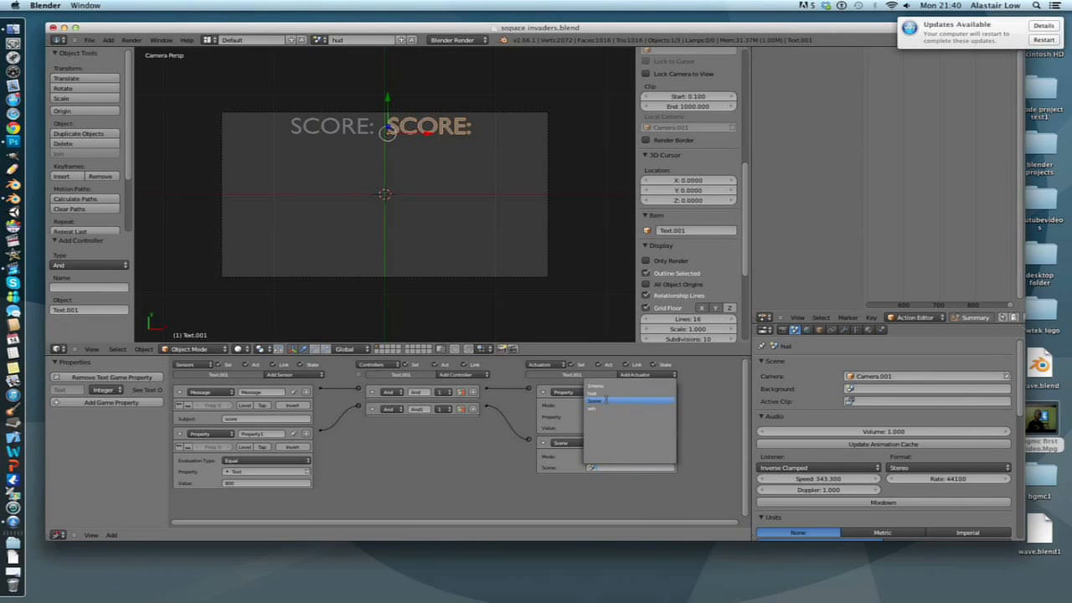
pyautogui.click(599, 407)
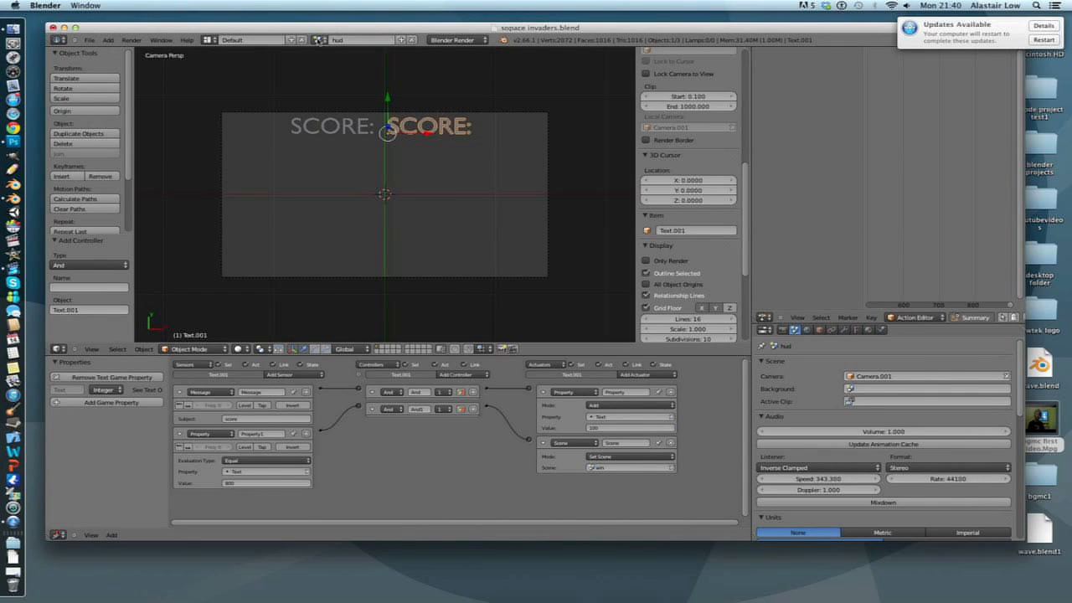
# Switch to the 1menu scene and save the project over the existing file
pyautogui.click(320, 39)
pyautogui.click(336, 65)
pyautogui.hotkey('ctrl', 's')
pyautogui.click(365, 122)
# Playtest the game from the title menu, steering the ship and shooting all the invaders to trigger the win condition
pyautogui.press('p')
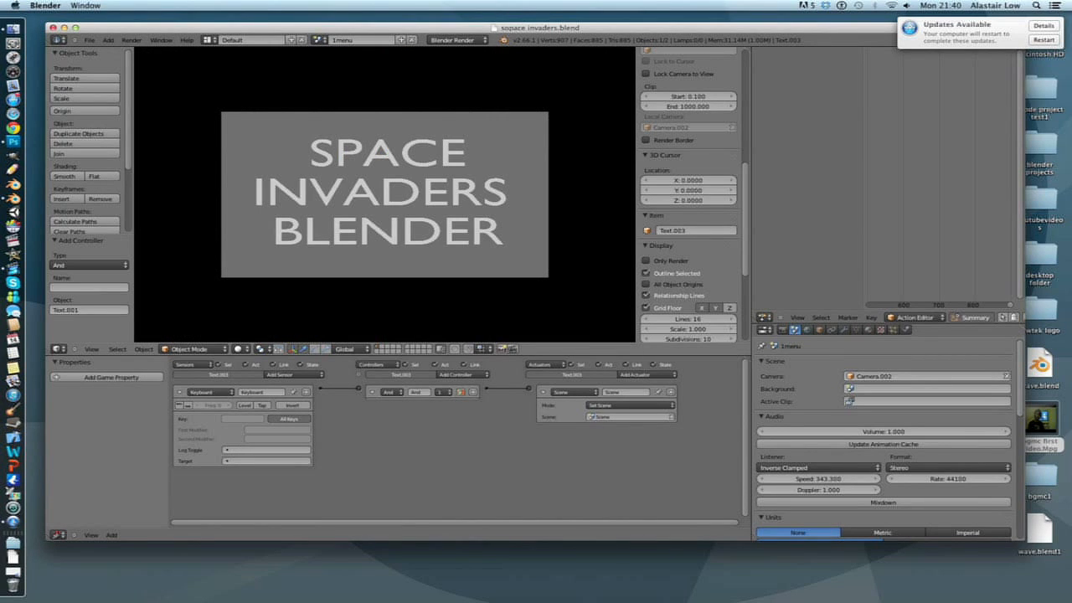
pyautogui.press('space')
pyautogui.press('Right')
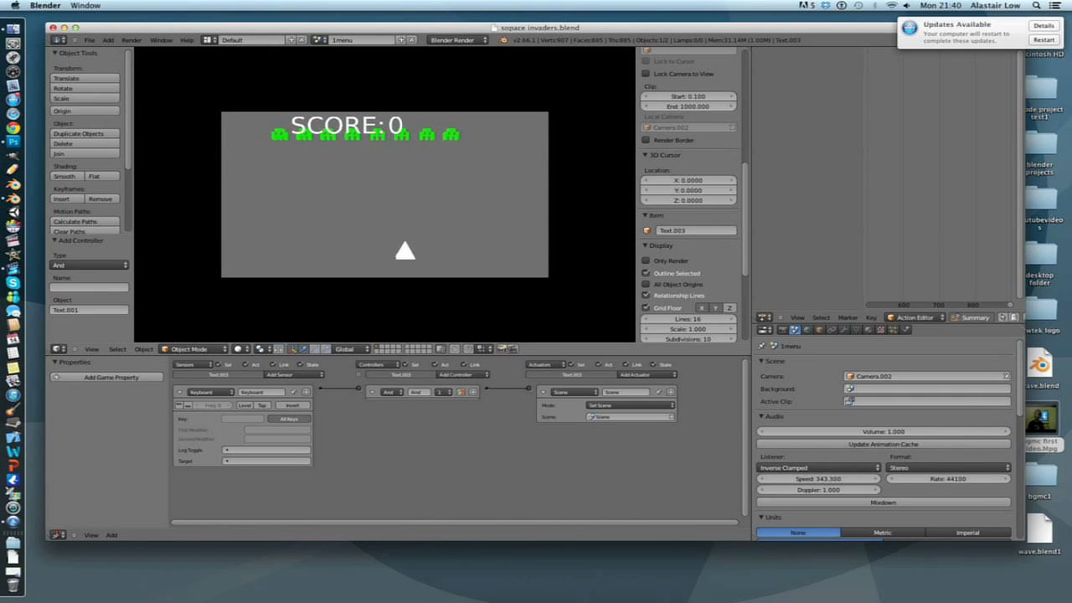
pyautogui.press('Right')
pyautogui.press('space')
pyautogui.press('space')
pyautogui.press('Right')
pyautogui.press('Right')
pyautogui.press('space')
pyautogui.press('space')
pyautogui.press('Left')
pyautogui.press('space')
pyautogui.press('Right')
pyautogui.press('Left')
pyautogui.press('space')
pyautogui.press('space')
pyautogui.press('space')
pyautogui.press('Left')
pyautogui.press('space')
pyautogui.press('Left')
pyautogui.press('space')
pyautogui.press('Right')
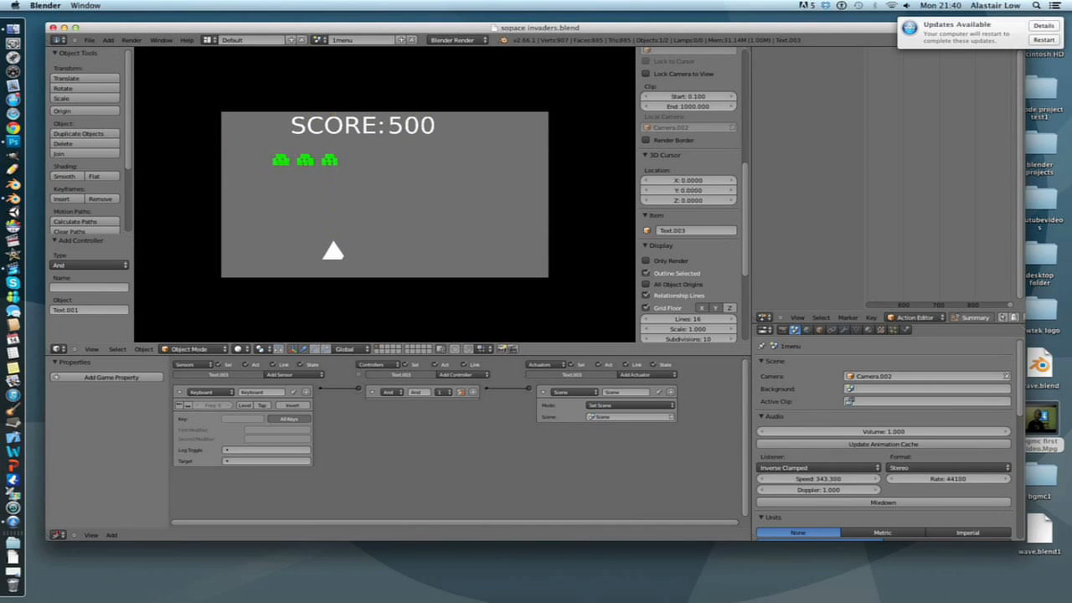
pyautogui.press('Right')
pyautogui.press('space')
pyautogui.press('space')
pyautogui.press('space')
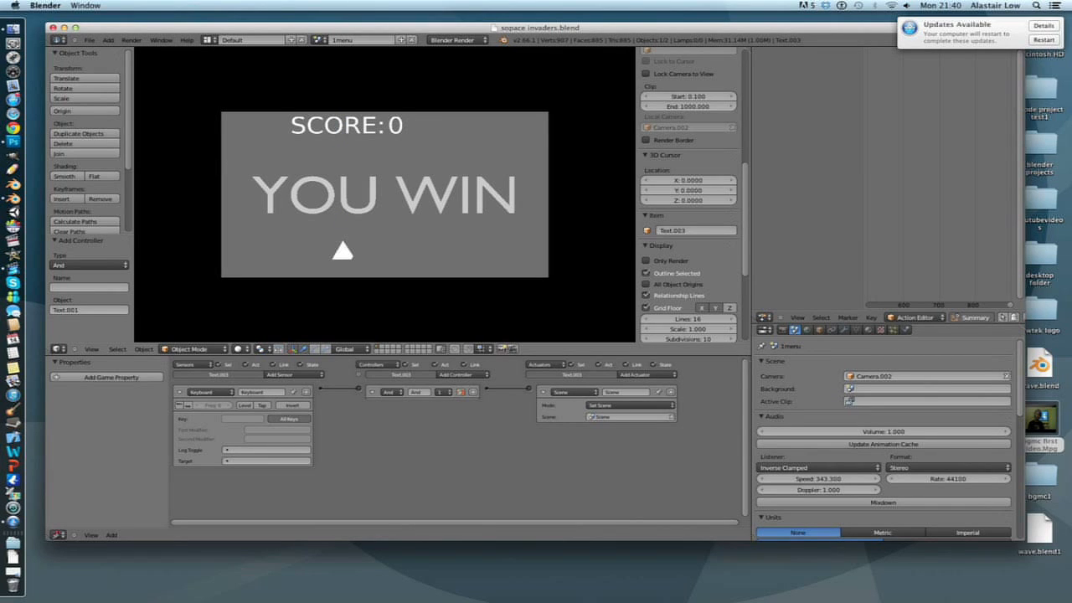
# Test the movement and fire controls on the YOU WIN screen, and stop the game
pyautogui.press('Right')
pyautogui.press('Left')
pyautogui.press('Right')
pyautogui.press('Left')
pyautogui.press('Right')
pyautogui.press('Right')
pyautogui.press('space')
pyautogui.press('space')
pyautogui.press('Right')
pyautogui.press('space')
pyautogui.press('Escape')
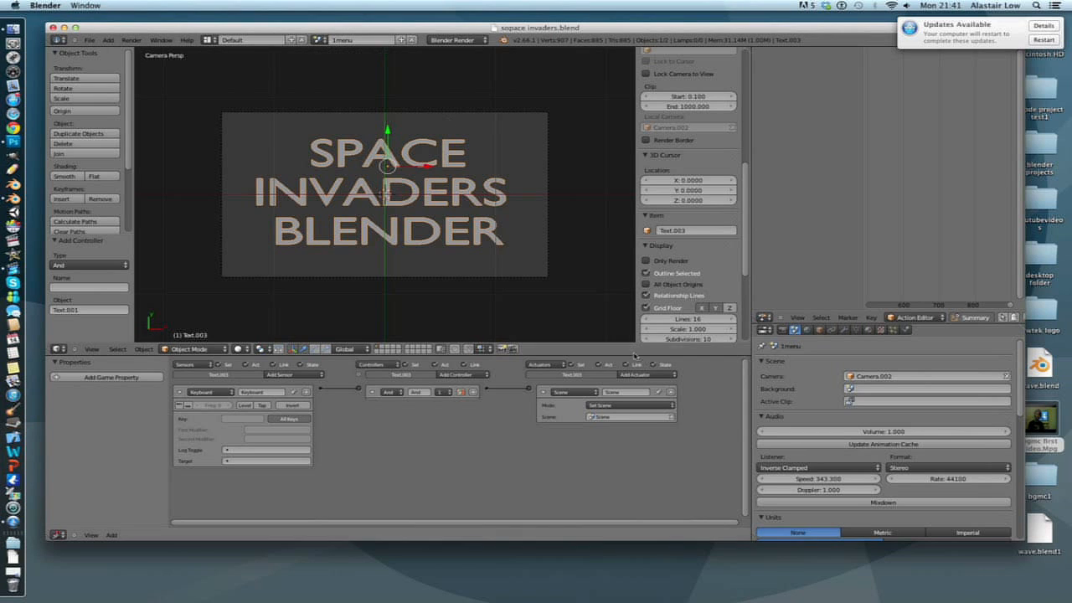
# Playtest the game again from the 1menu scene, moving and firing at the invaders, and stop it
pyautogui.click(319, 39)
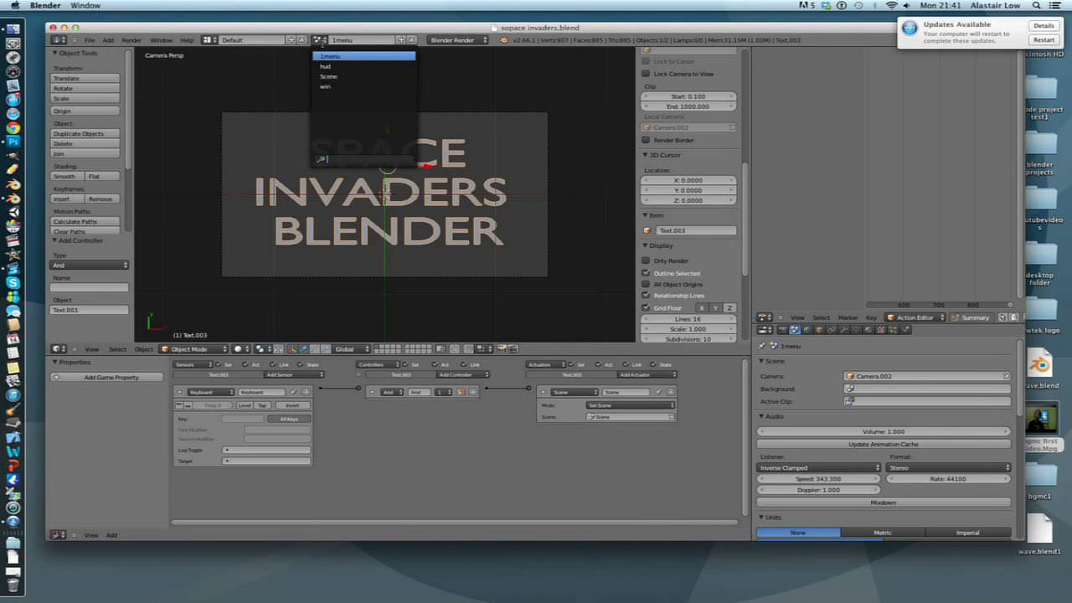
pyautogui.click(336, 77)
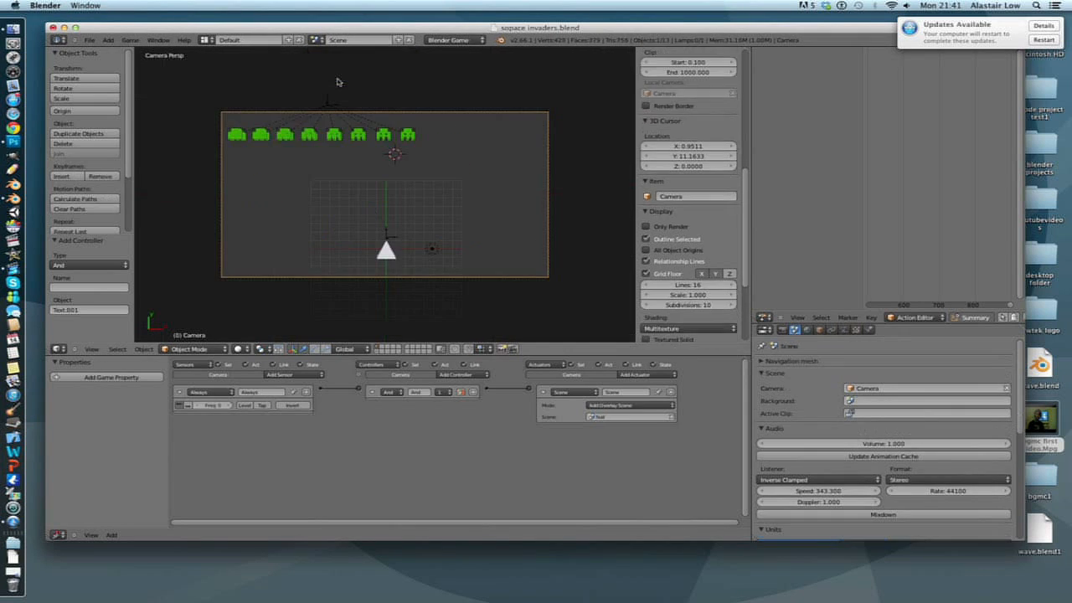
pyautogui.click(317, 40)
pyautogui.click(340, 58)
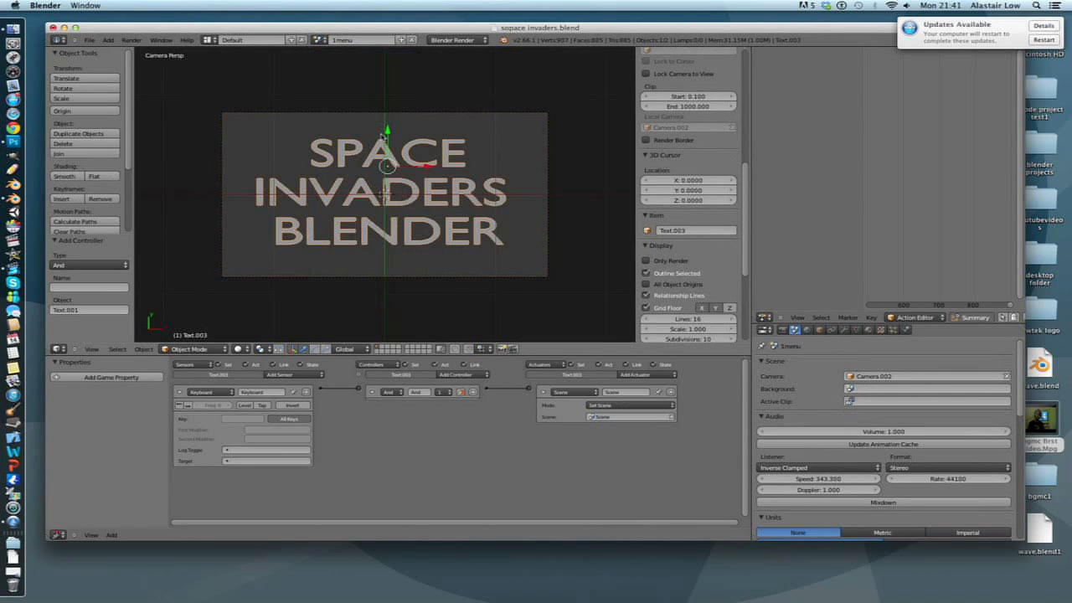
pyautogui.press('p')
pyautogui.press('space')
pyautogui.press('space')
pyautogui.press('Right')
pyautogui.press('space')
pyautogui.press('space')
pyautogui.press('Right')
pyautogui.press('space')
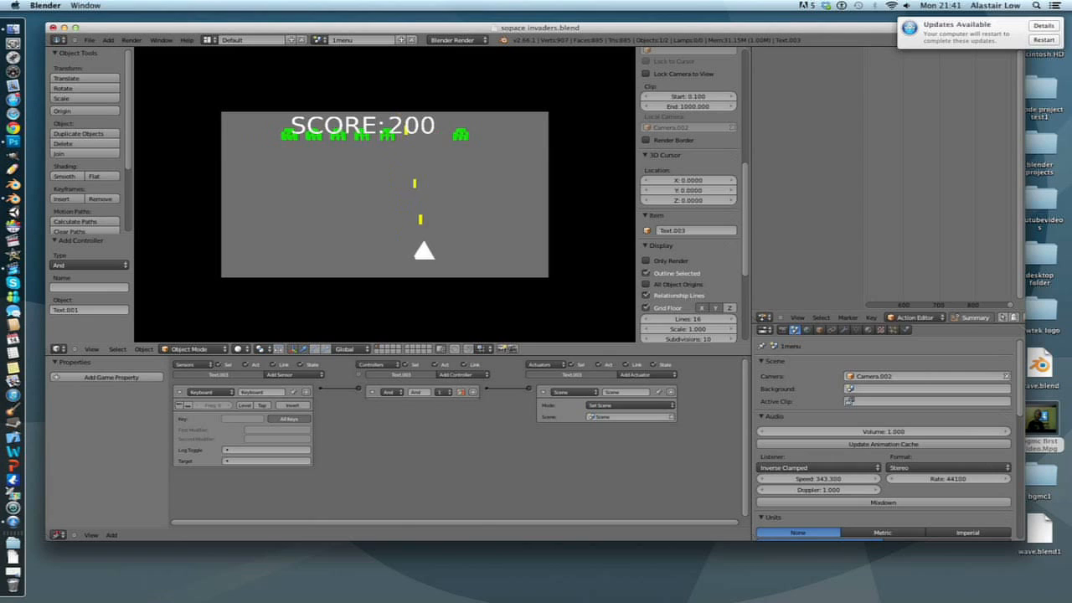
pyautogui.press('Left')
pyautogui.press('space')
pyautogui.press('Left')
pyautogui.press('space')
pyautogui.press('space')
pyautogui.press('Left')
pyautogui.press('space')
pyautogui.press('space')
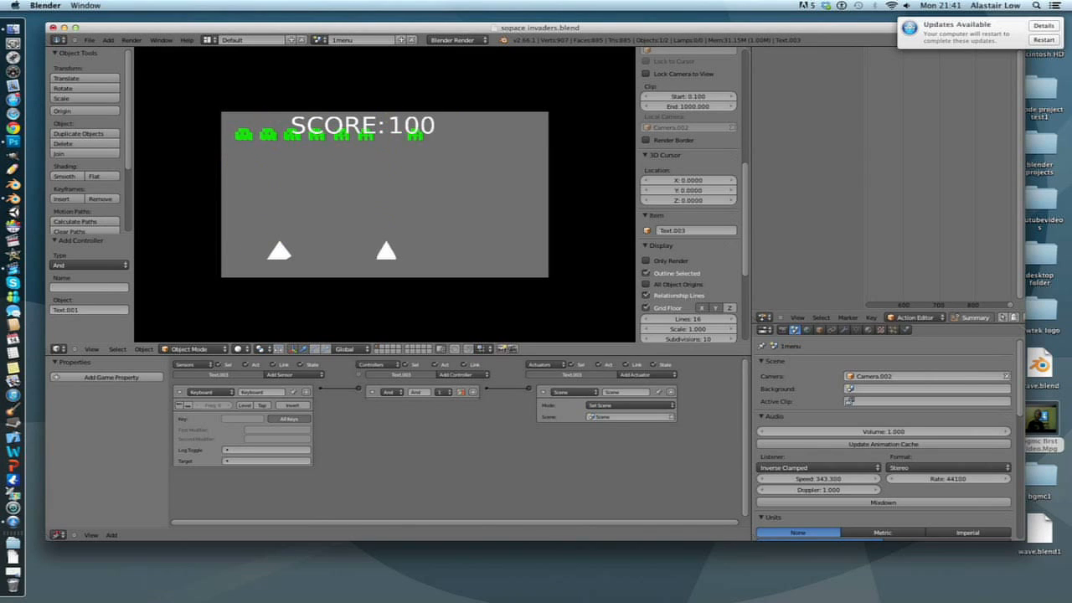
pyautogui.press('Escape')
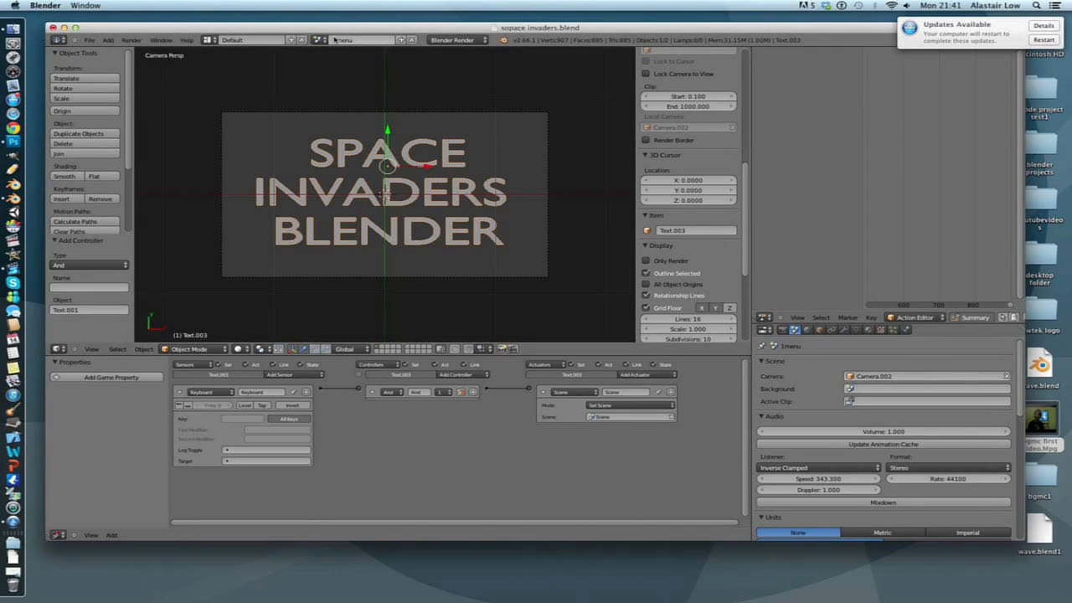
# In the hud scene, add a Scene actuator that uses Remove Scene on Scene, and link it to the win check's And controller
pyautogui.click(320, 39)
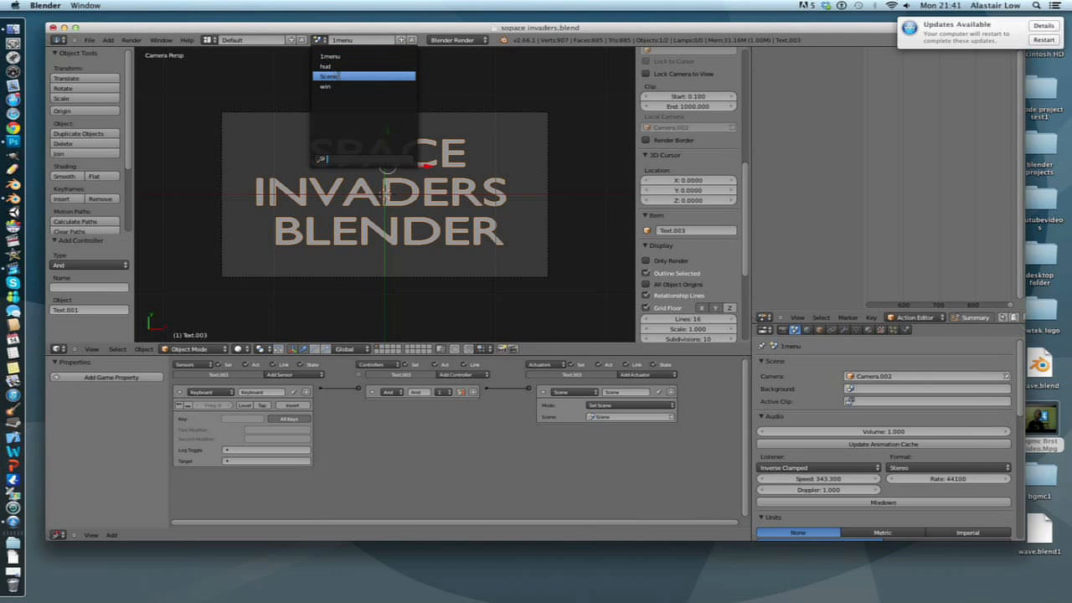
pyautogui.click(328, 76)
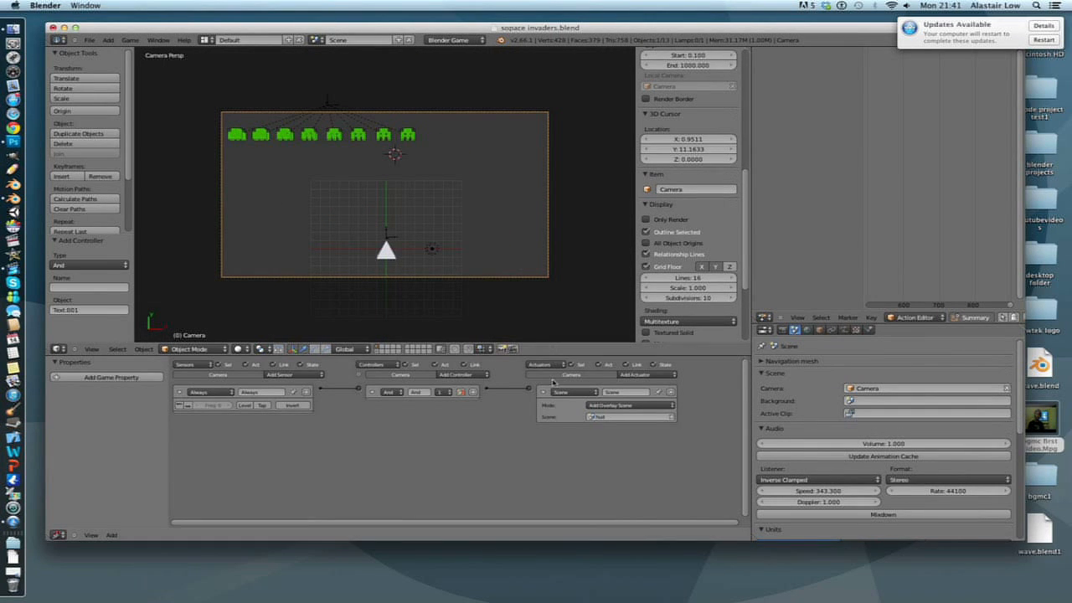
pyautogui.rightClick(330, 104)
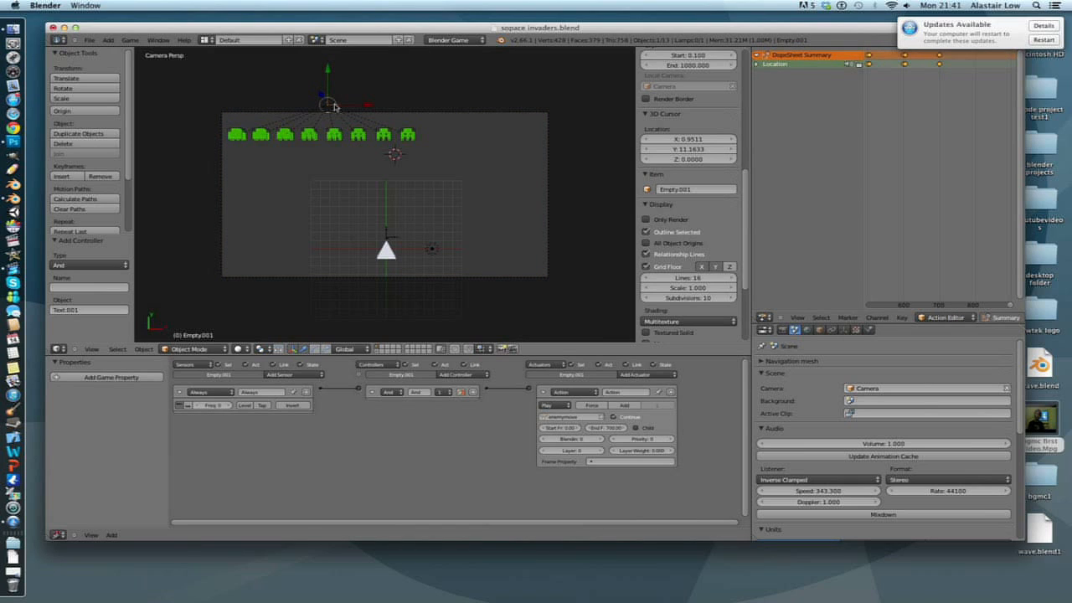
pyautogui.click(320, 40)
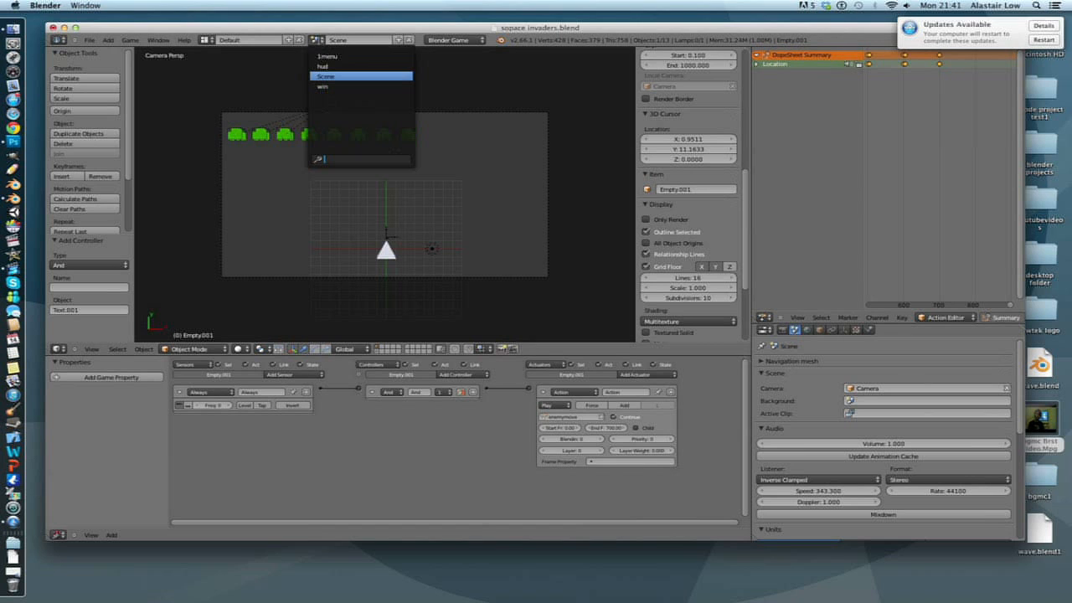
pyautogui.click(329, 65)
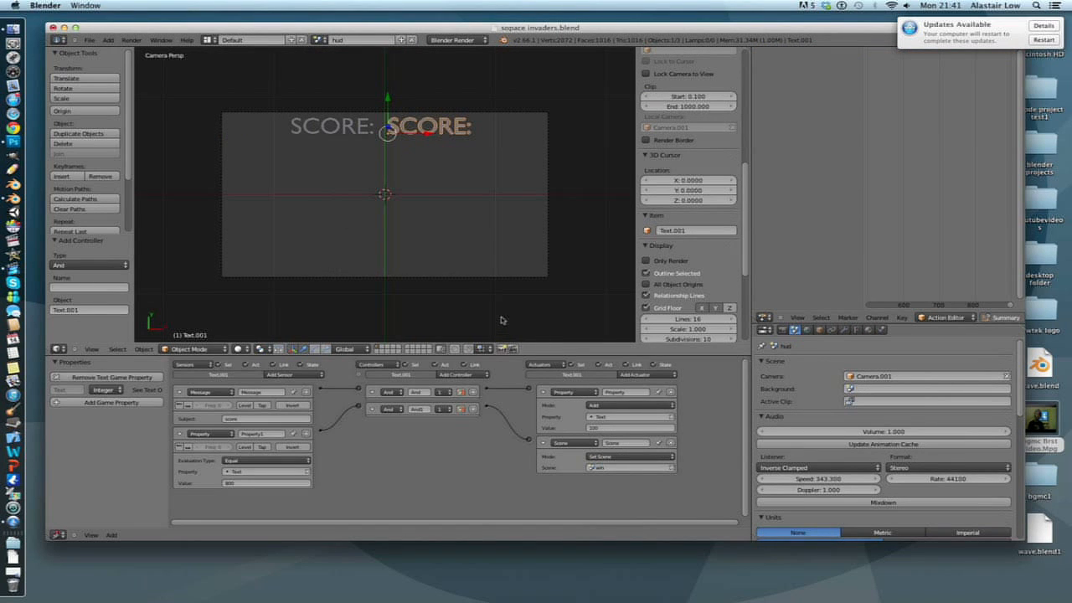
pyautogui.click(665, 376)
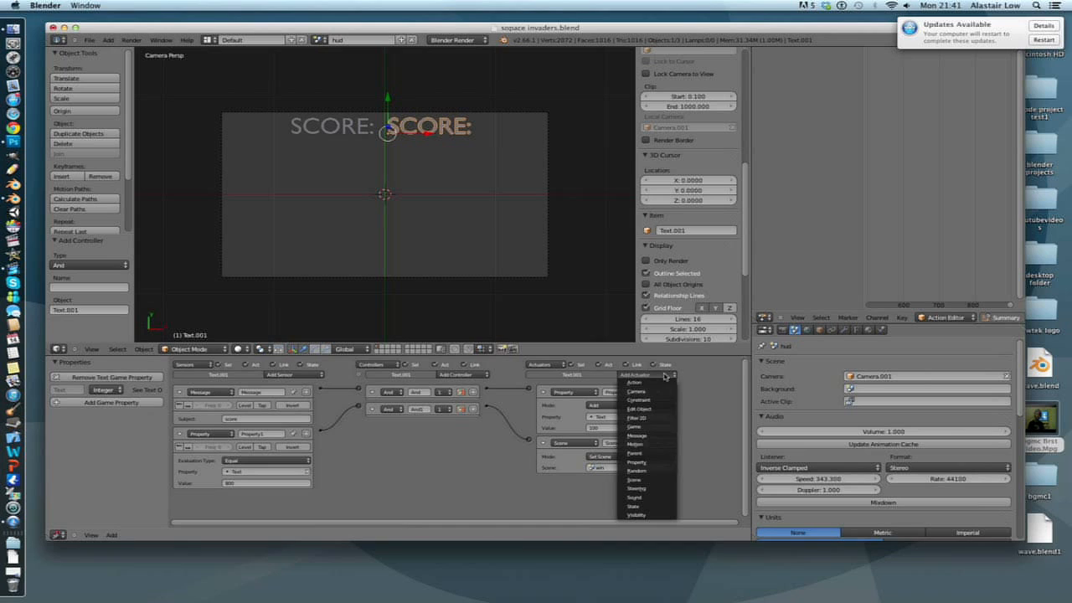
pyautogui.click(640, 479)
pyautogui.click(603, 496)
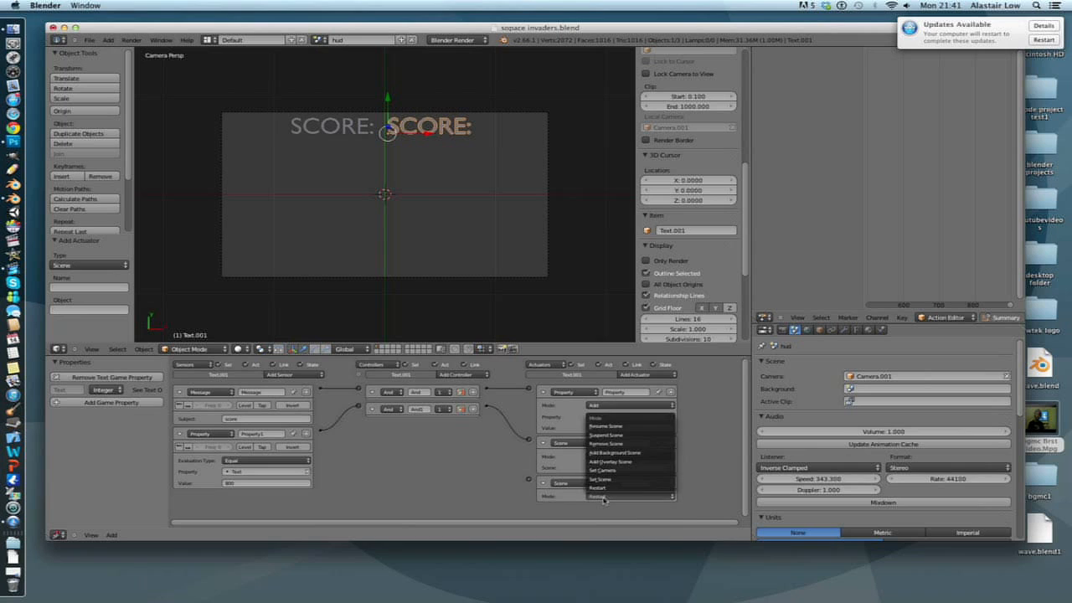
pyautogui.click(615, 446)
pyautogui.click(611, 507)
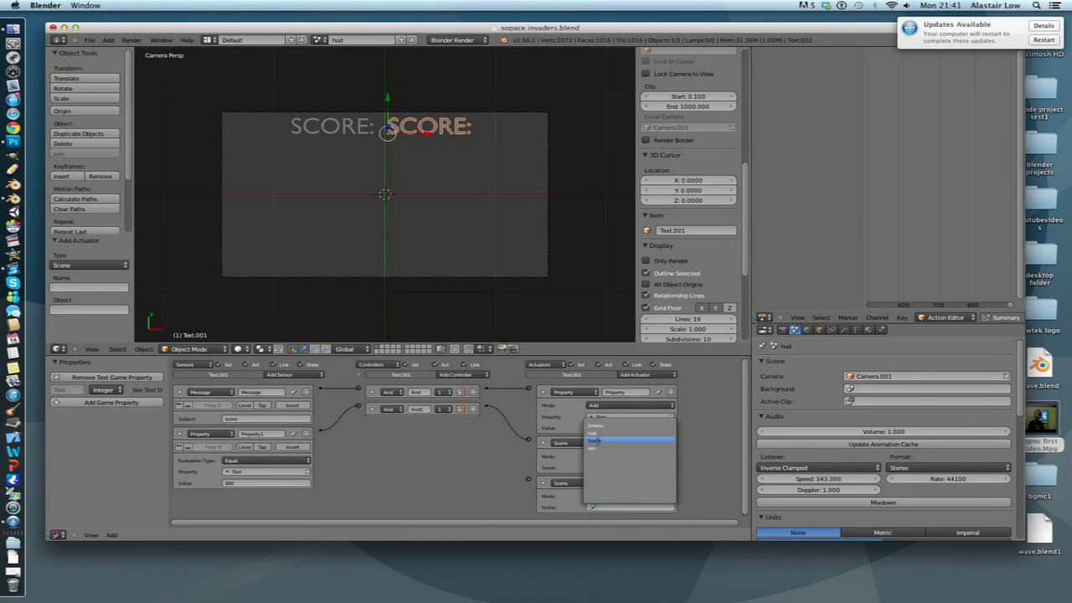
pyautogui.click(596, 441)
pyautogui.moveTo(488, 408); pyautogui.dragTo(528, 479)
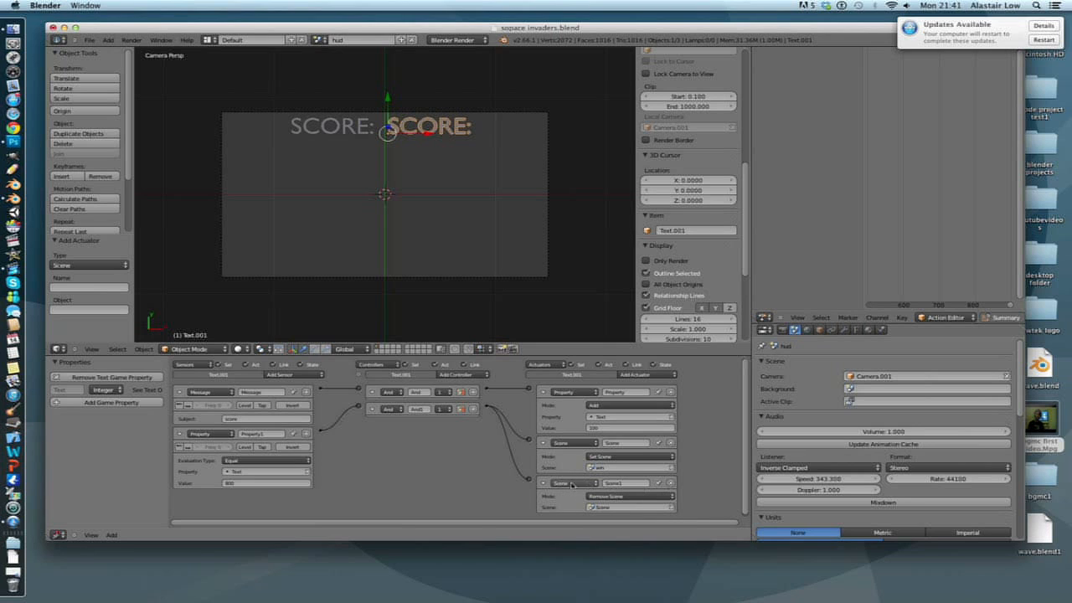
# Move the Remove Scene actuator above the Set Scene actuator, and return to the 1menu scene
pyautogui.click(543, 484)
pyautogui.click(652, 484)
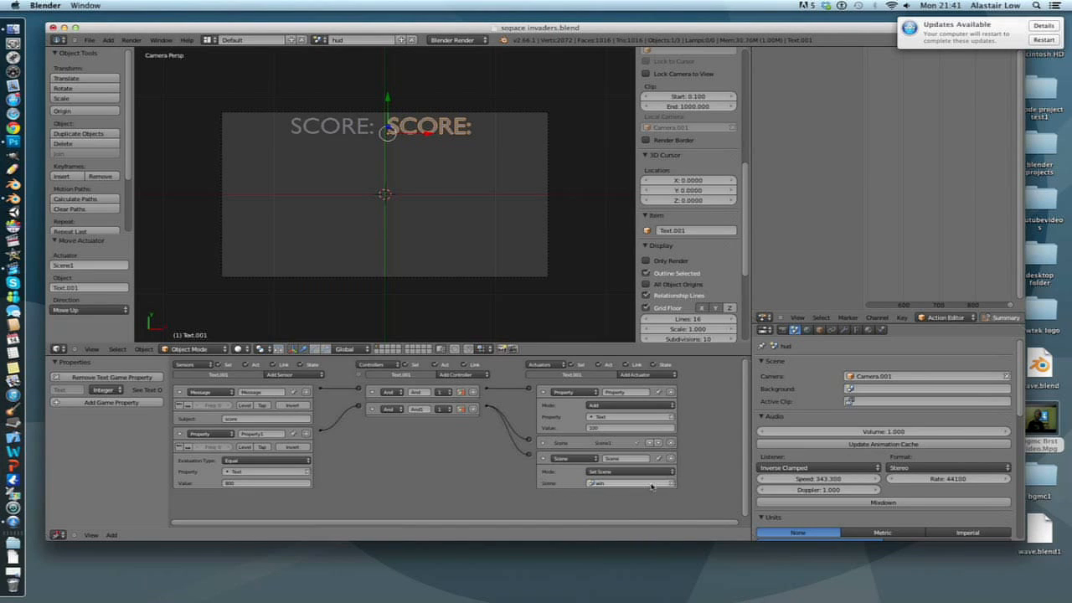
pyautogui.click(543, 442)
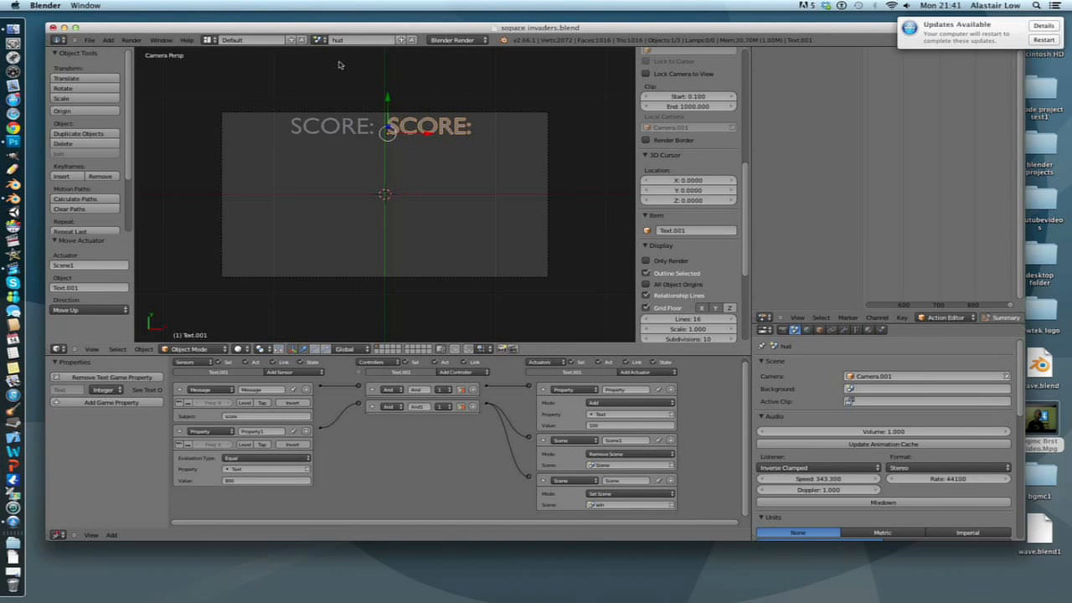
pyautogui.click(320, 39)
pyautogui.click(334, 57)
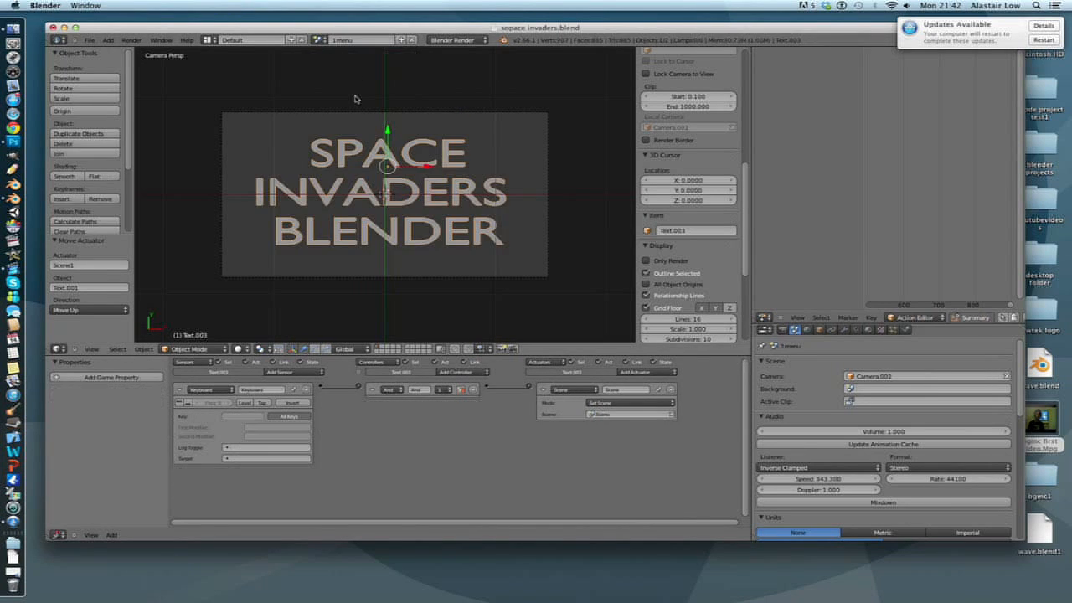
# Playtest the game from the title menu with the new scene-removal order, shooting the invaders, and stop it
pyautogui.press('p')
pyautogui.press('space')
pyautogui.press('Right')
pyautogui.press('space')
pyautogui.press('space')
pyautogui.press('space')
pyautogui.press('space')
pyautogui.press('space')
pyautogui.press('Left')
pyautogui.press('space')
pyautogui.press('space')
pyautogui.press('space')
pyautogui.press('space')
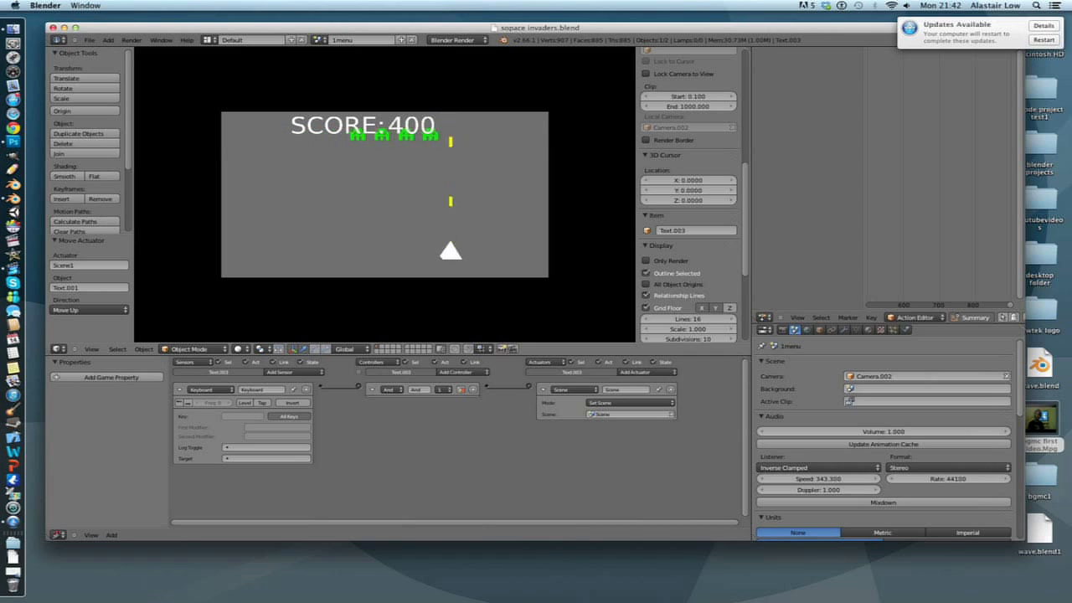
pyautogui.press('Left')
pyautogui.press('space')
pyautogui.press('space')
pyautogui.press('space')
pyautogui.press('Left')
pyautogui.press('space')
pyautogui.press('space')
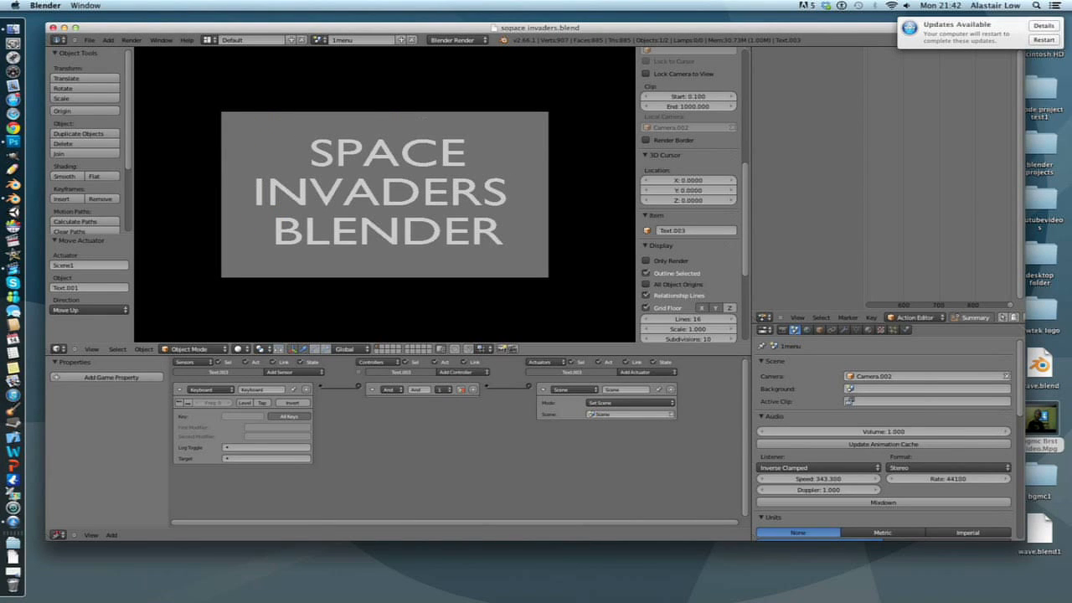
pyautogui.press('Escape')
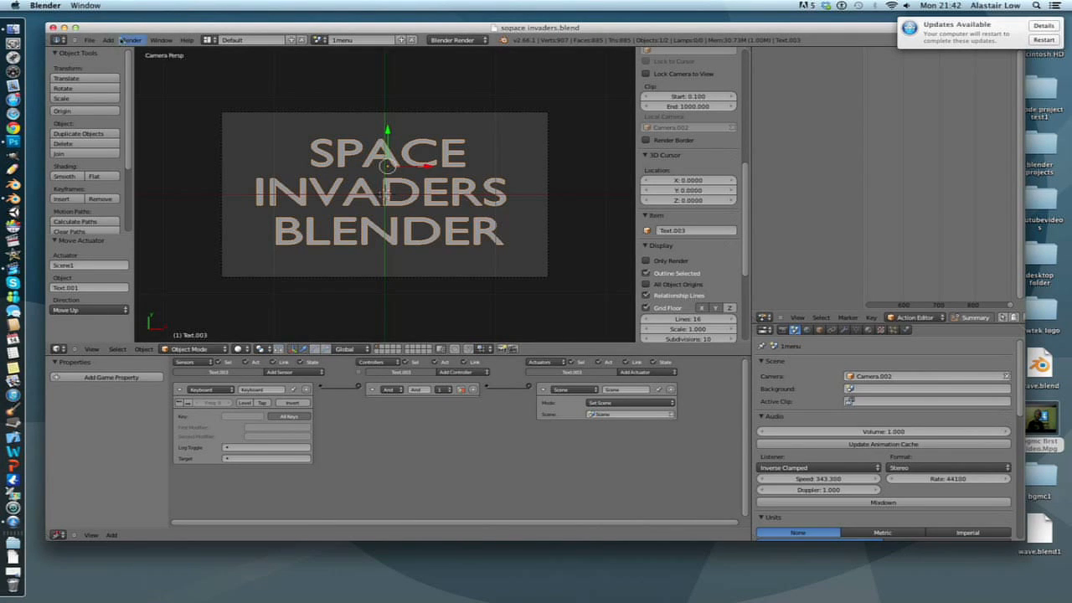
# Find and enable the Game Engine: Save As Game Engine Runtime add-on in the user preferences, and close the preferences window
pyautogui.click(91, 40)
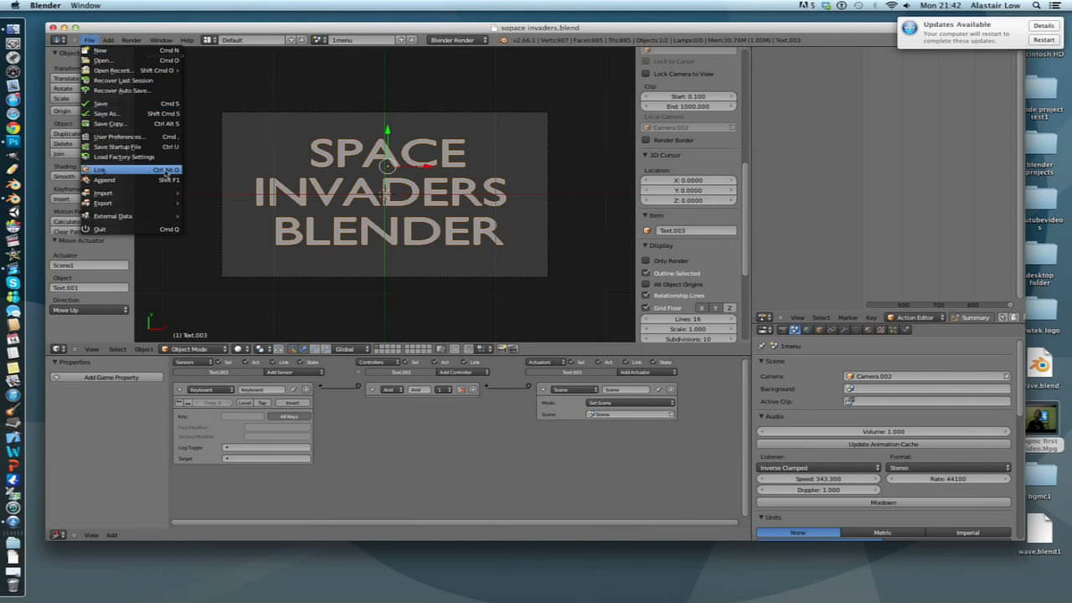
pyautogui.moveTo(167, 194)
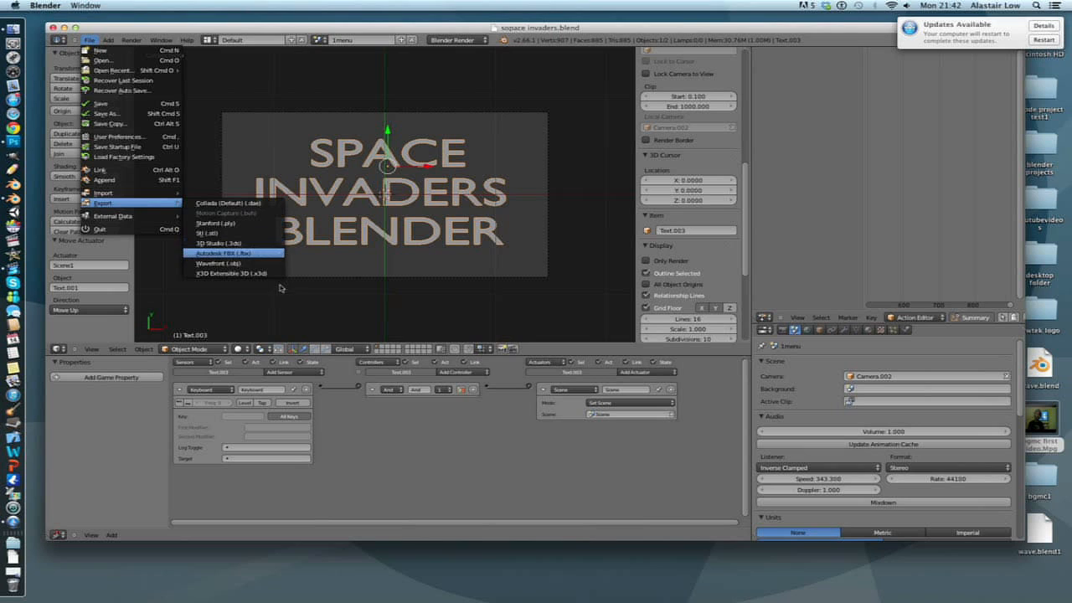
pyautogui.click(88, 40)
pyautogui.click(88, 40)
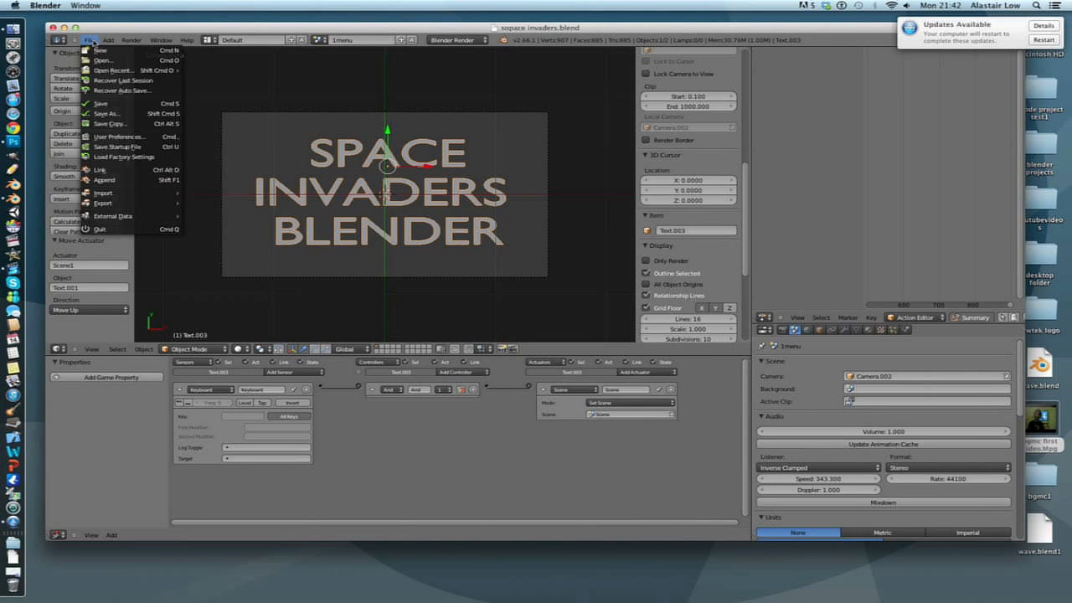
pyautogui.click(130, 140)
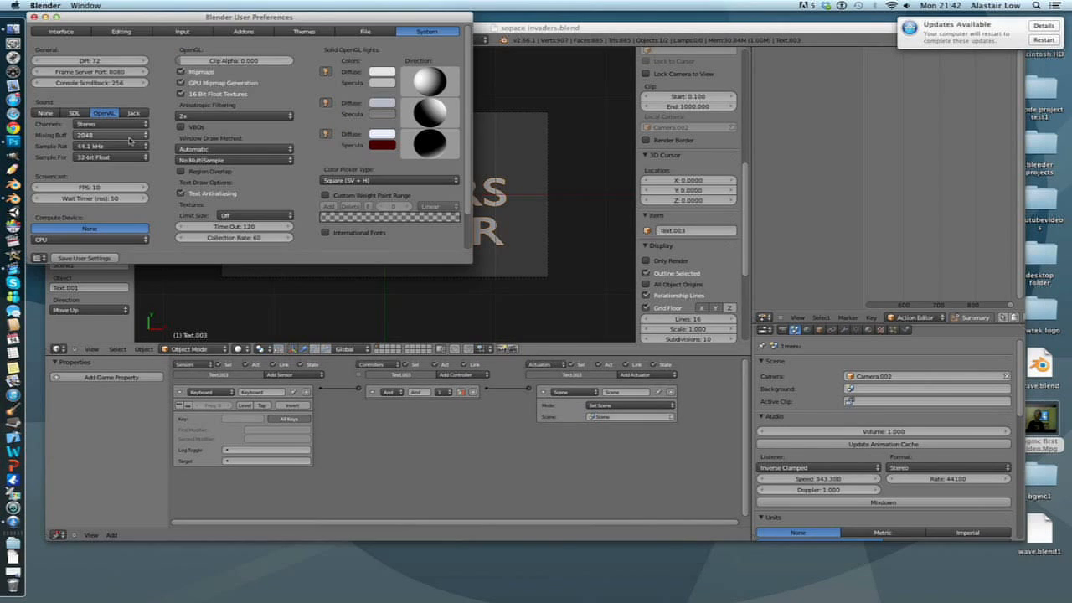
pyautogui.click(244, 31)
pyautogui.click(84, 49)
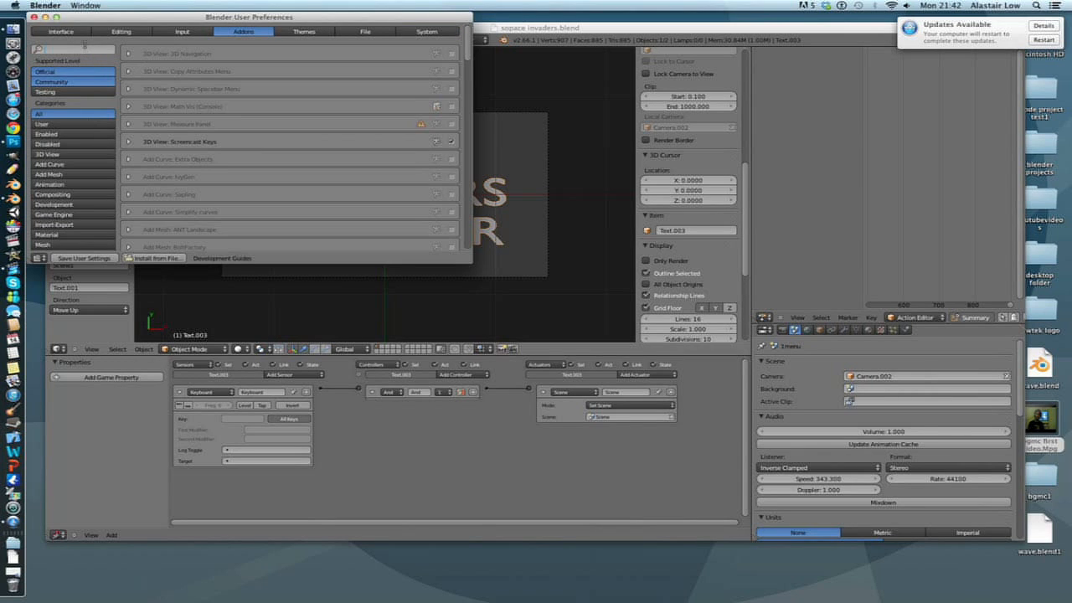
pyautogui.write('game')
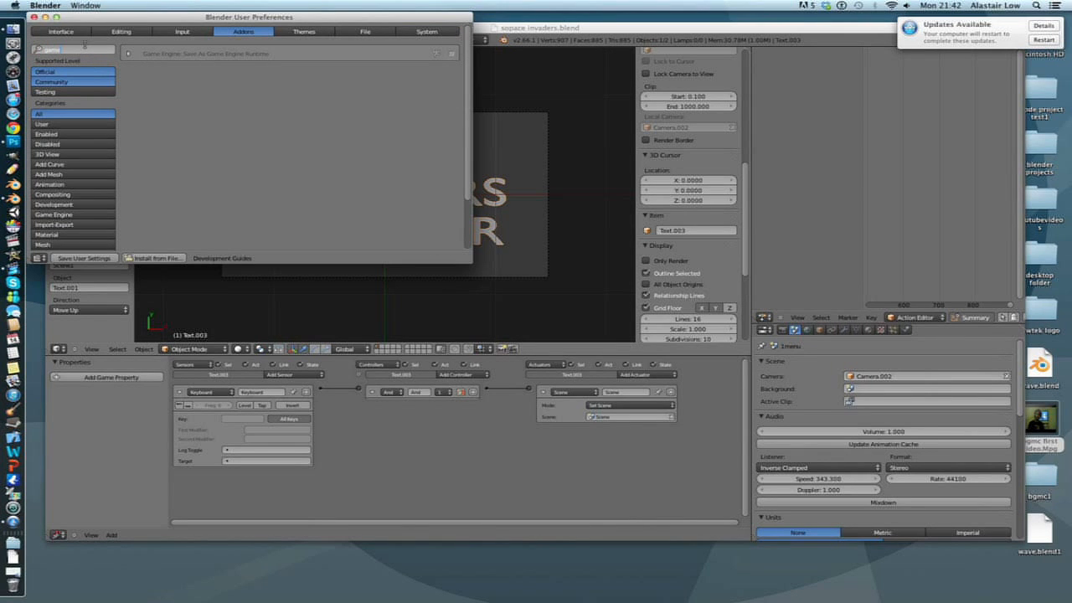
pyautogui.click(453, 55)
pyautogui.click(129, 54)
pyautogui.moveTo(167, 18); pyautogui.dragTo(242, 28)
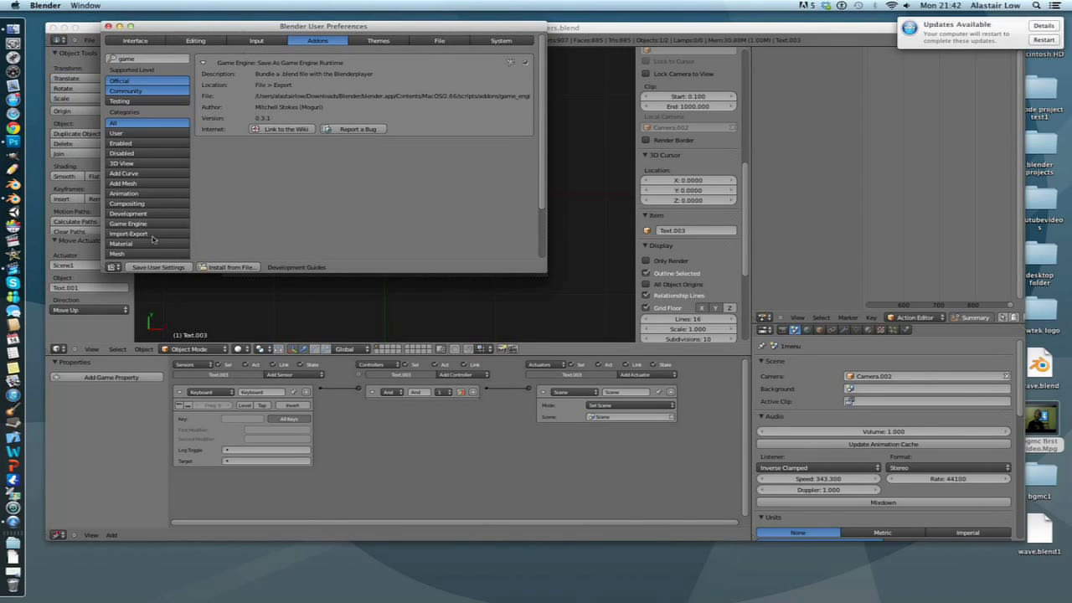
pyautogui.click(108, 26)
# Pack the external data into the .blend file
pyautogui.click(89, 39)
pyautogui.moveTo(143, 207)
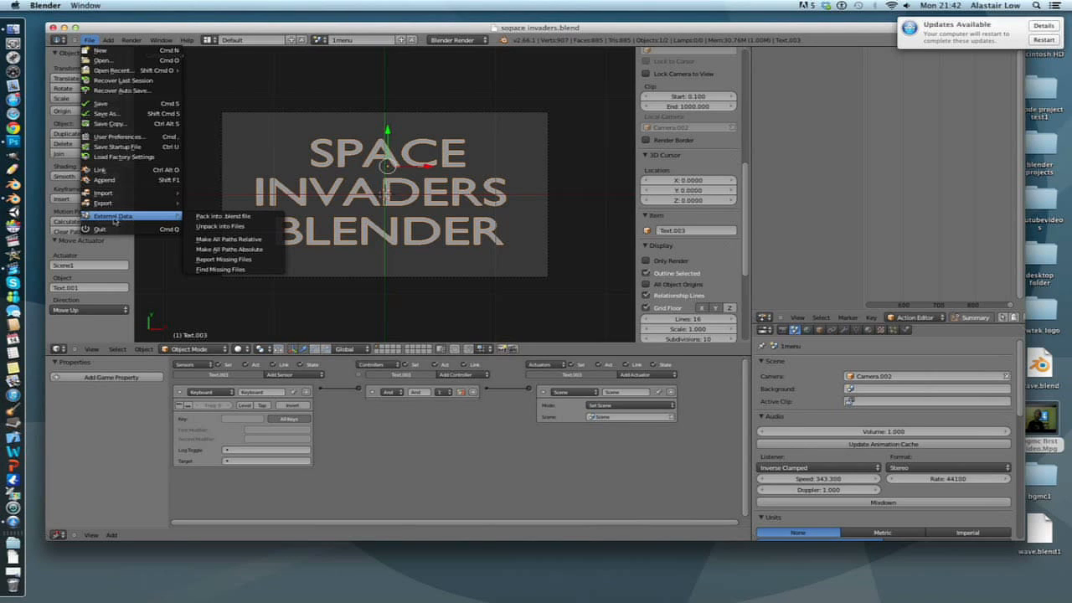
pyautogui.click(224, 217)
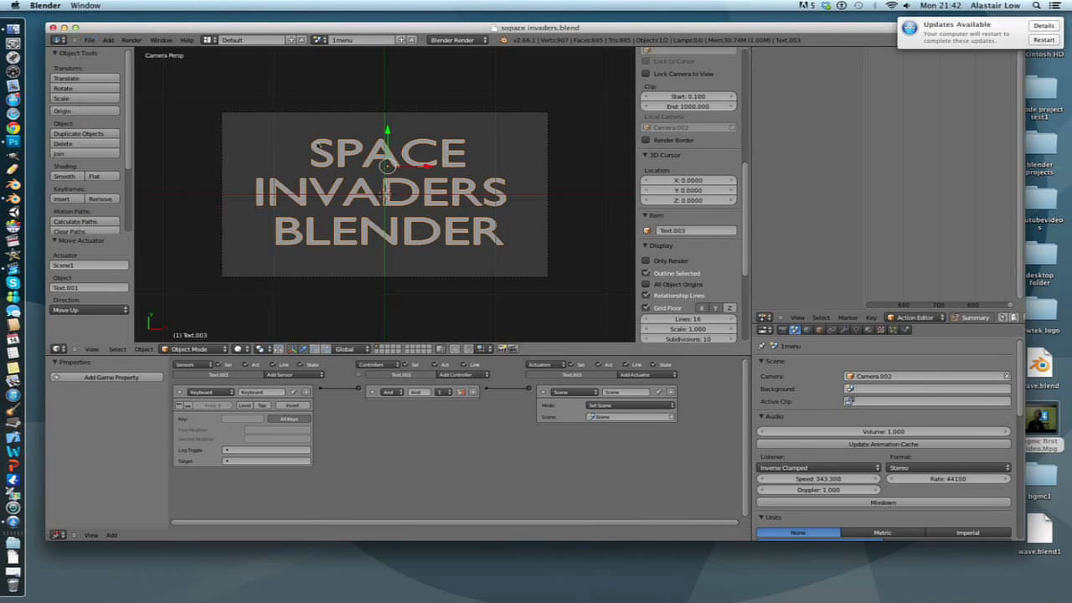
pyautogui.click(89, 40)
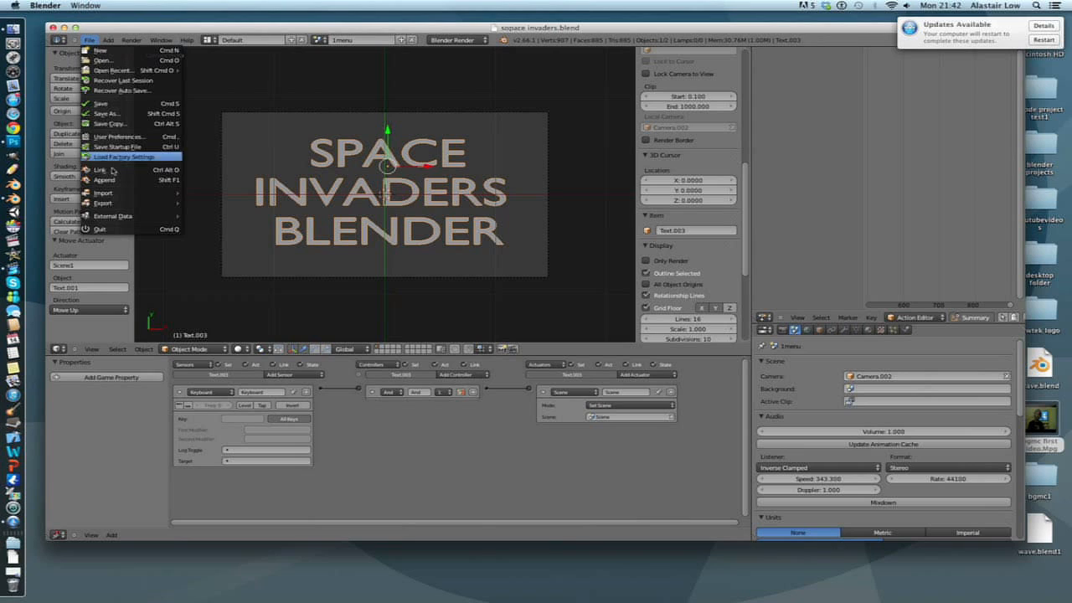
pyautogui.moveTo(124, 207)
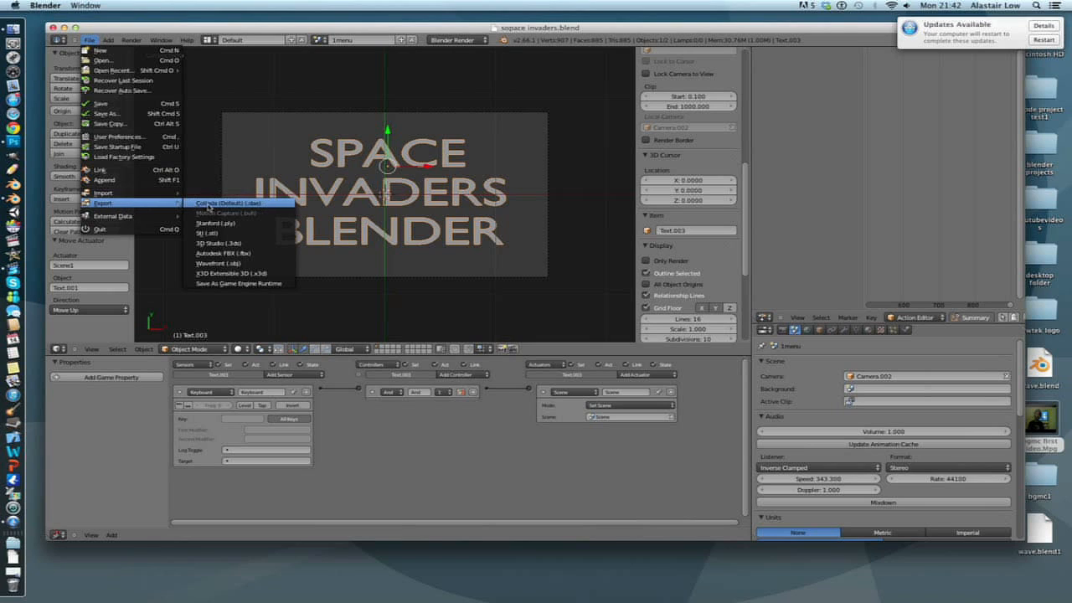
pyautogui.moveTo(144, 221)
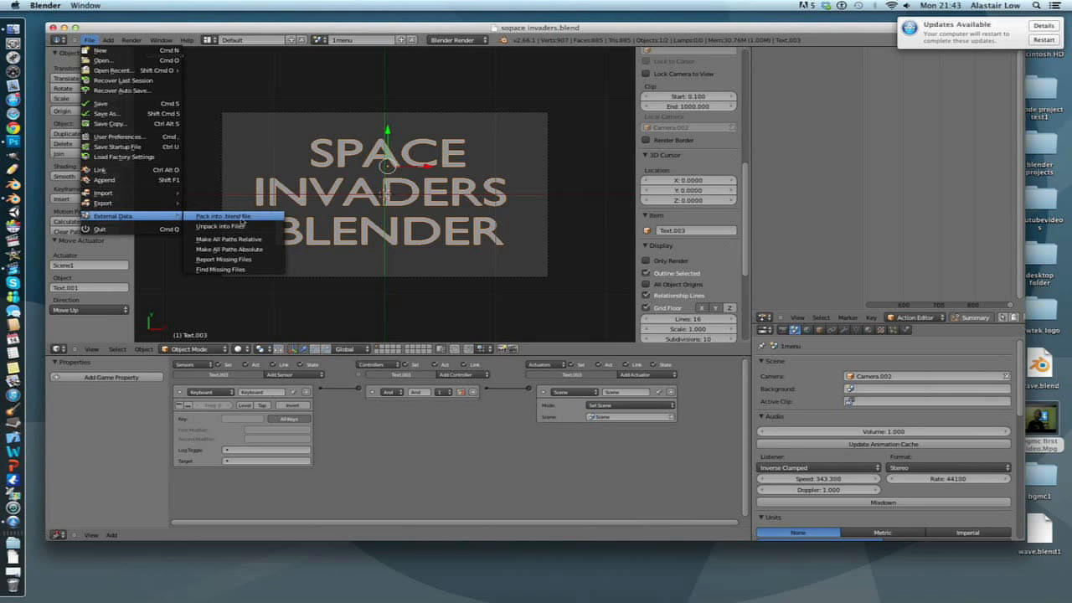
pyautogui.click(251, 217)
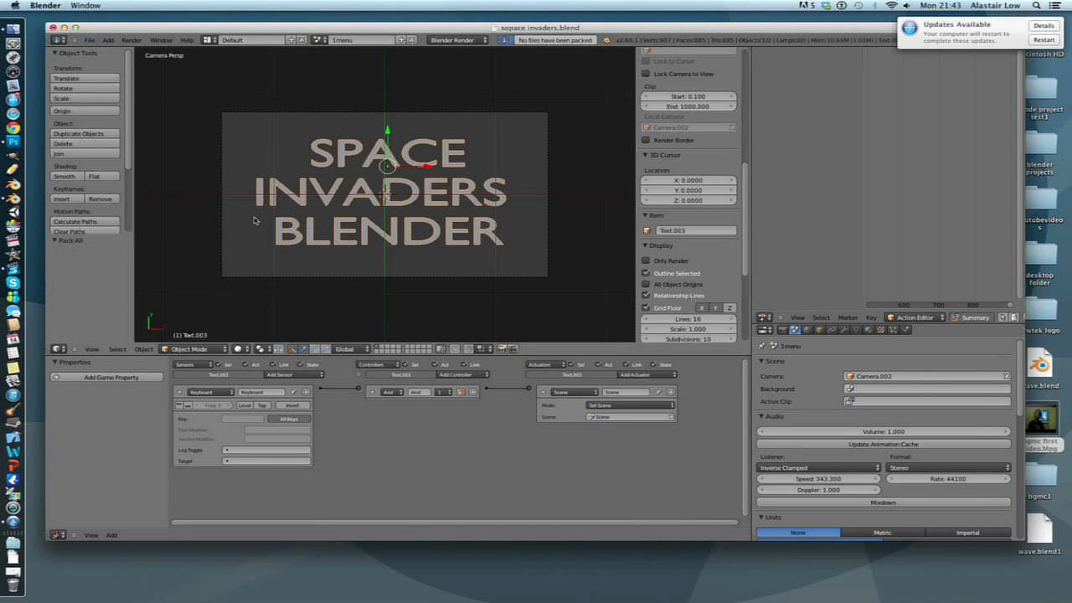
# Export the game as a game engine runtime named sopace invaders.app on the Desktop, and dismiss the updates notification
pyautogui.click(89, 40)
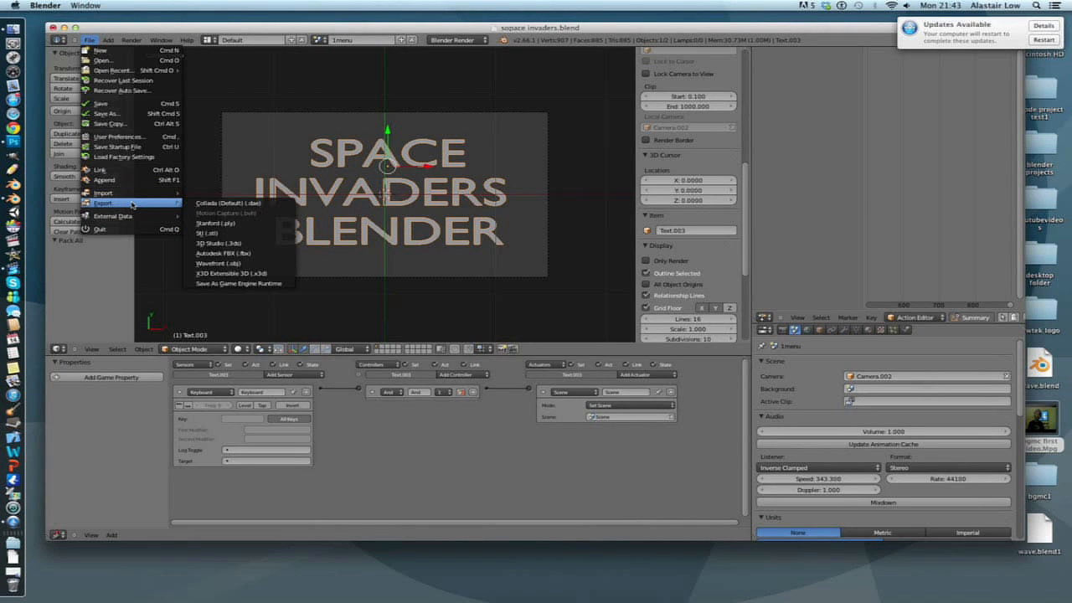
pyautogui.click(241, 283)
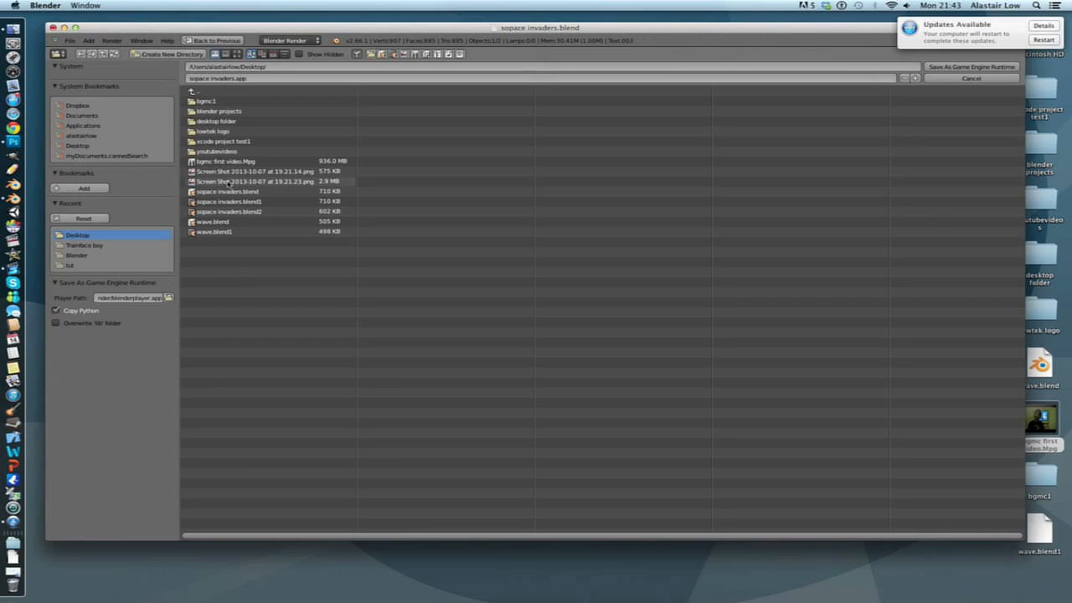
pyautogui.click(984, 67)
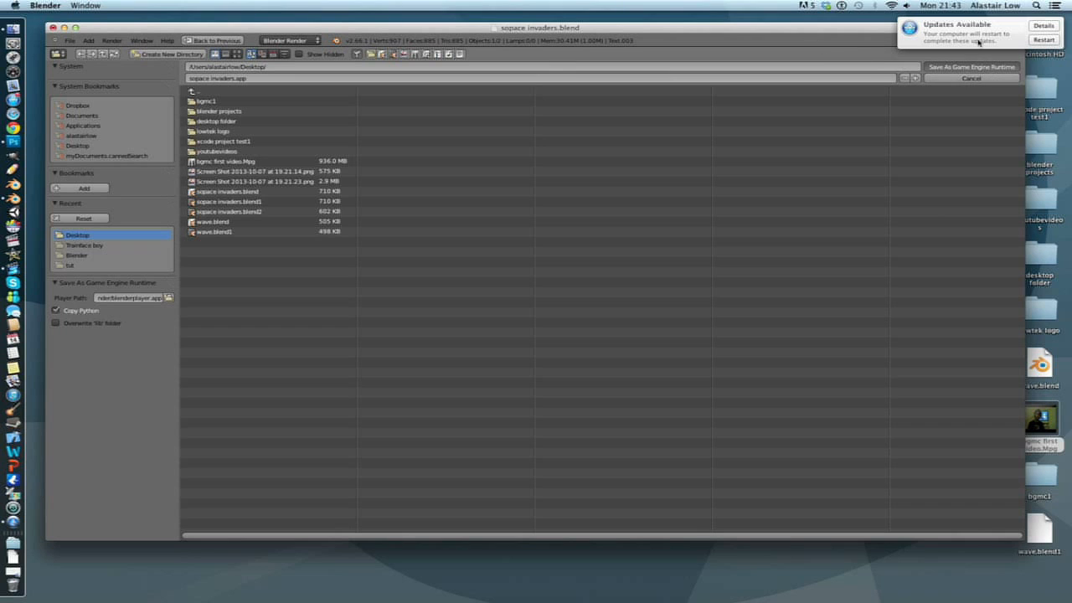
pyautogui.moveTo(933, 42); pyautogui.dragTo(1013, 39)
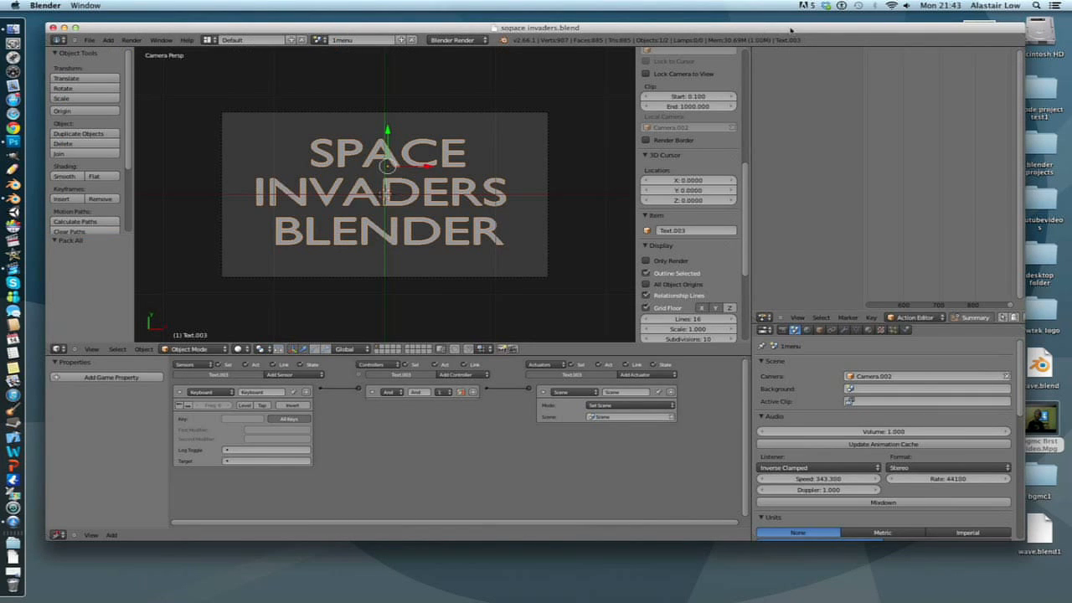
# Uncover the desktop and launch the exported sopace invaders application, allowing it to open
pyautogui.moveTo(790, 30); pyautogui.dragTo(497, 52)
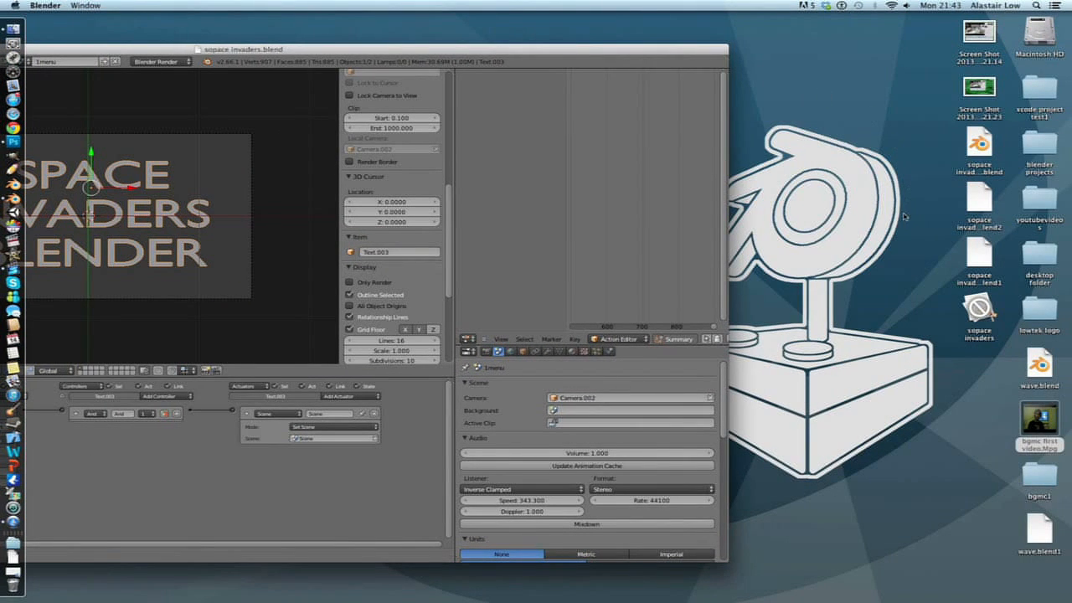
pyautogui.click(883, 279)
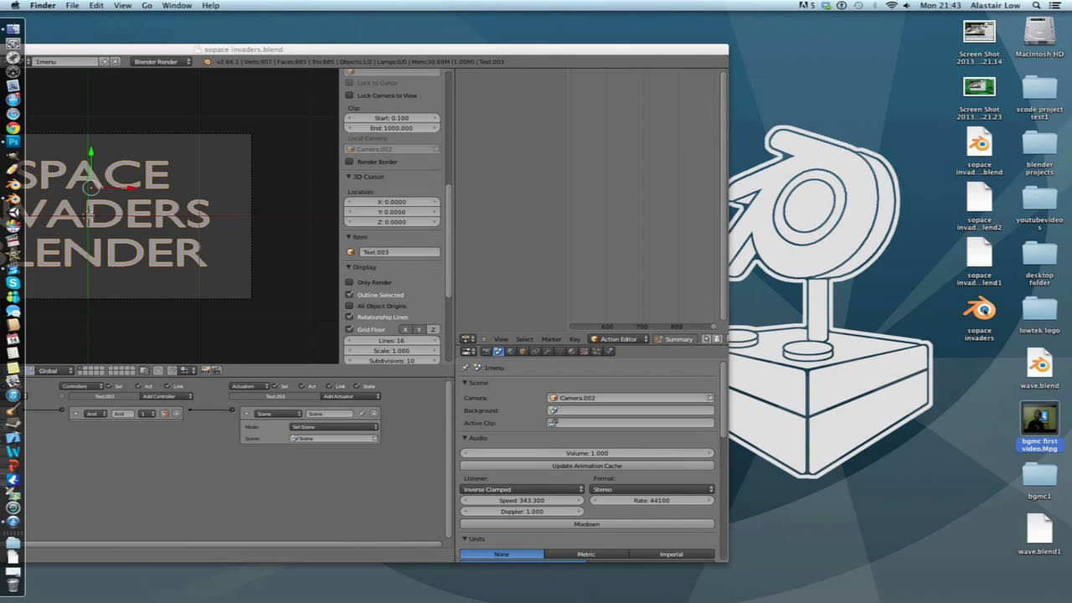
pyautogui.doubleClick(979, 311)
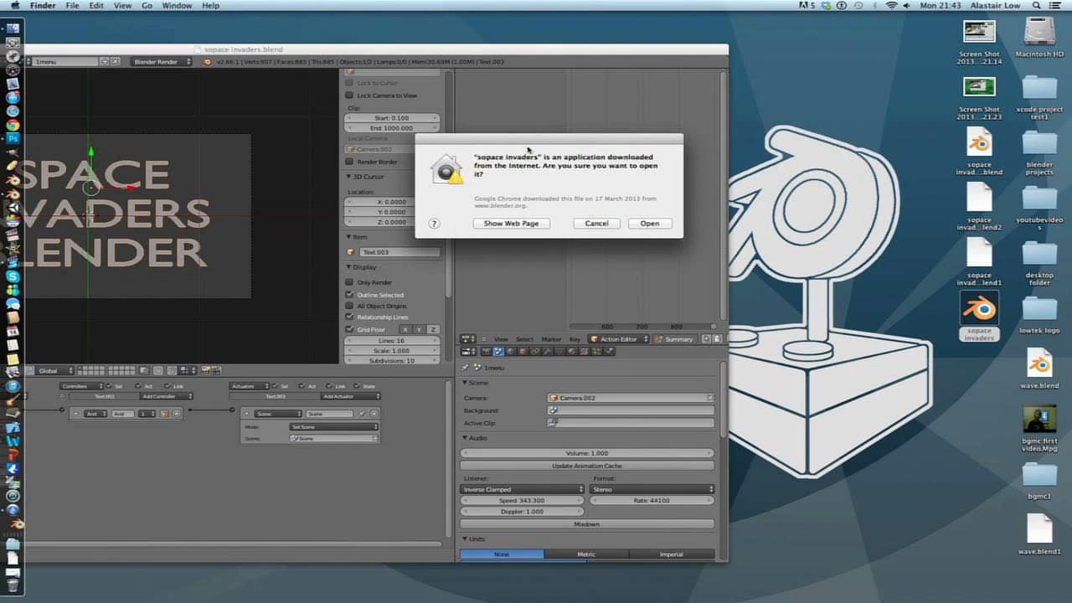
pyautogui.click(649, 225)
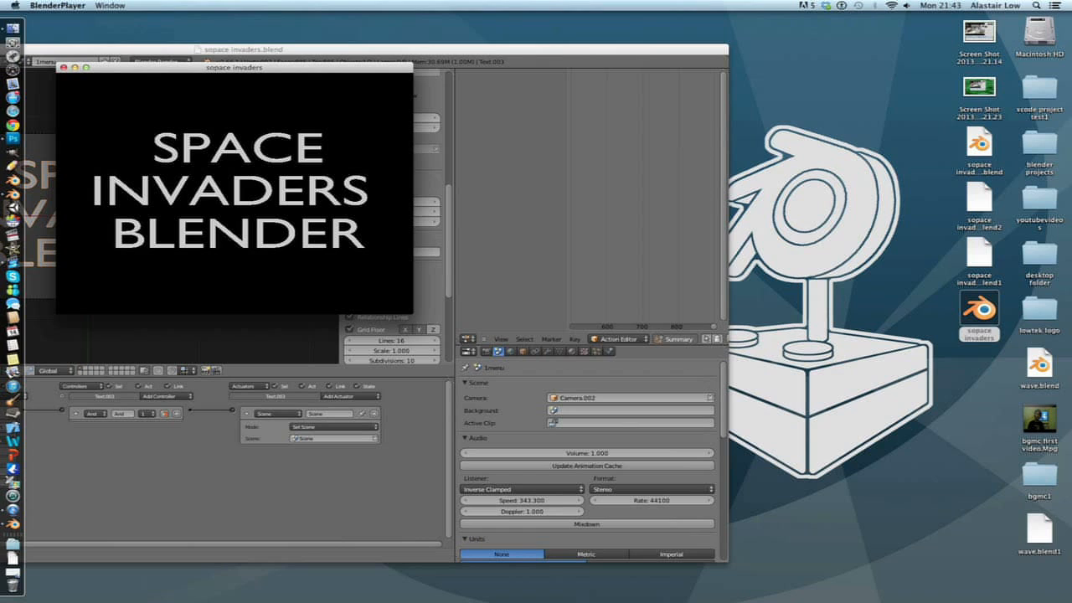
# Play the exported game from its title screen, moving the ship and firing at the invaders, and close its window
pyautogui.click(269, 139)
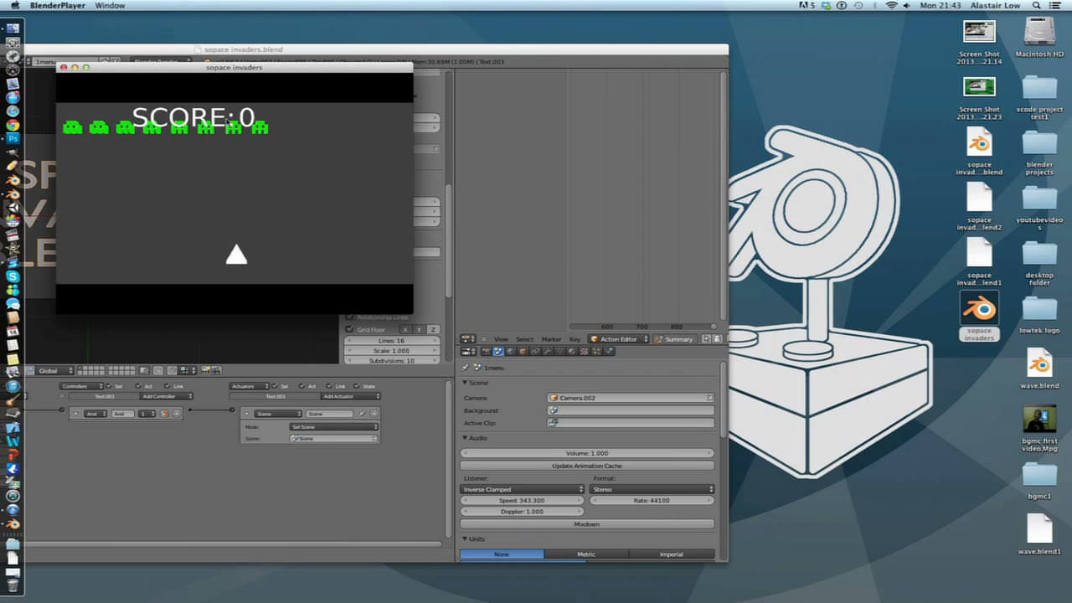
pyautogui.press('Right')
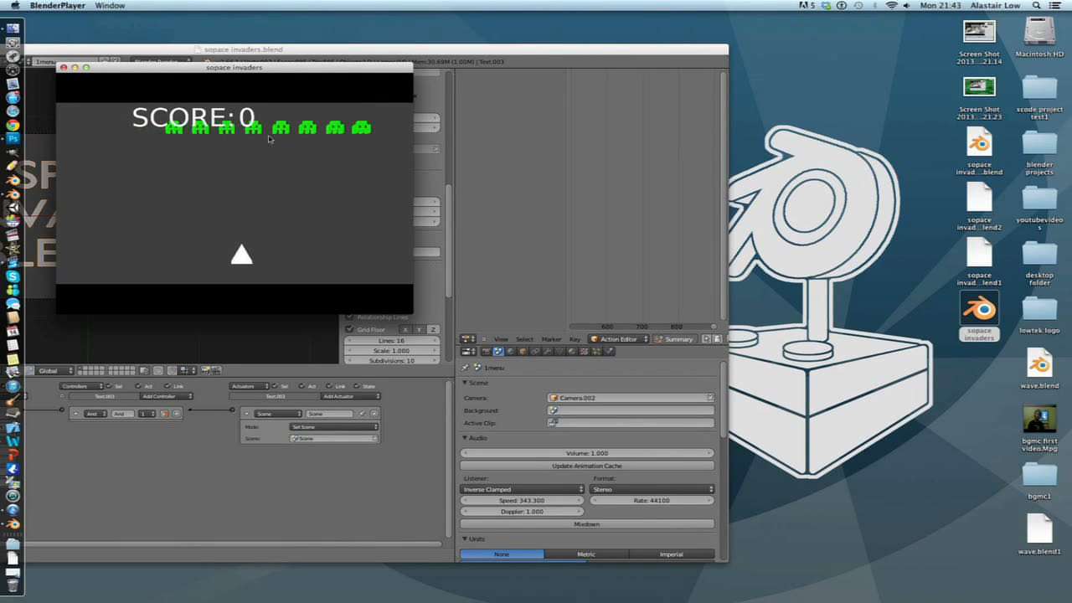
pyautogui.press('space')
pyautogui.press('space')
pyautogui.press('space')
pyautogui.press('space')
pyautogui.press('Left')
pyautogui.press('space')
pyautogui.press('space')
pyautogui.press('Left')
pyautogui.press('space')
pyautogui.press('space')
pyautogui.press('space')
pyautogui.press('space')
pyautogui.press('space')
pyautogui.press('Right')
pyautogui.press('space')
pyautogui.press('Left')
pyautogui.press('space')
pyautogui.press('space')
pyautogui.press('space')
pyautogui.press('Left')
pyautogui.press('space')
pyautogui.press('space')
pyautogui.press('space')
pyautogui.press('Right')
pyautogui.press('space')
pyautogui.press('Right')
pyautogui.press('space')
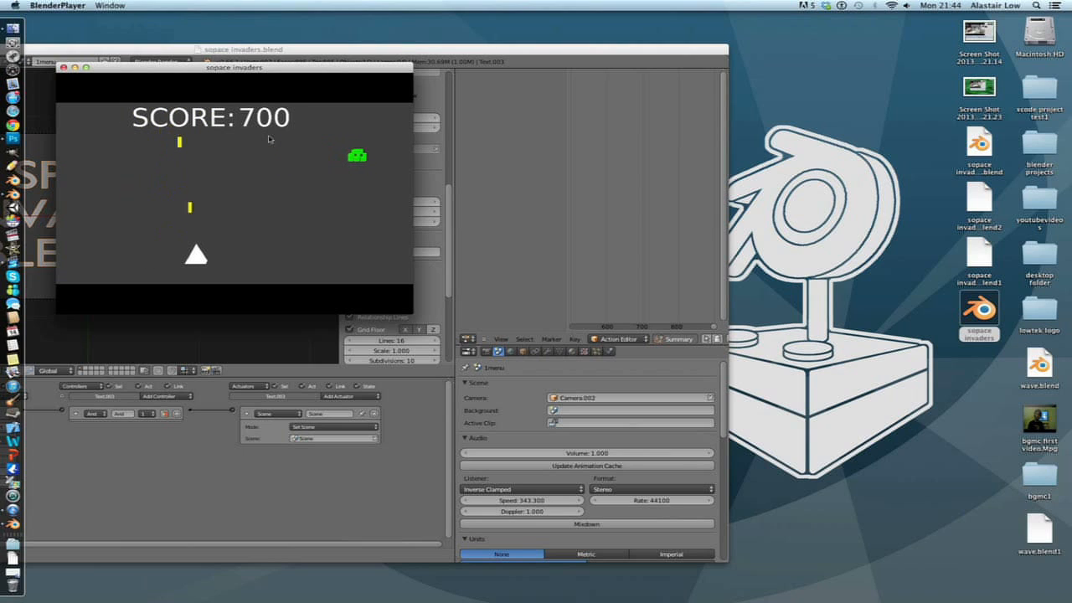
pyautogui.press('space')
pyautogui.press('space')
pyautogui.press('Right')
pyautogui.press('space')
pyautogui.press('space')
pyautogui.press('space')
pyautogui.press('space')
pyautogui.press('space')
pyautogui.press('space')
pyautogui.press('space')
pyautogui.press('Left')
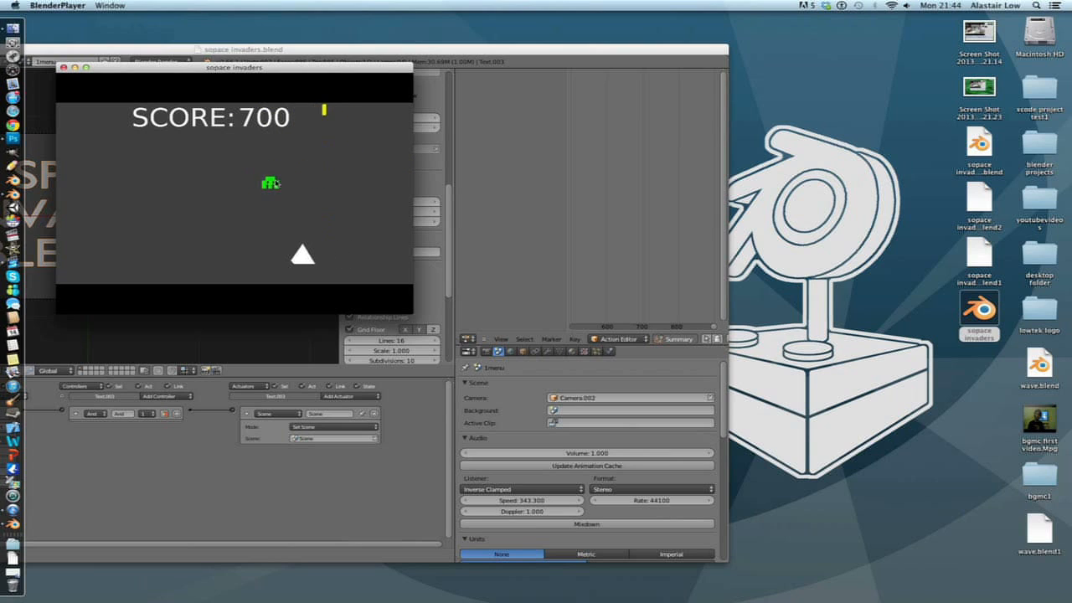
pyautogui.press('Right')
pyautogui.press('space')
pyautogui.press('Right')
pyautogui.click(63, 67)
# Bring the Blender window back fully into view and set the viewport shading to Textured
pyautogui.moveTo(81, 51); pyautogui.dragTo(366, 42)
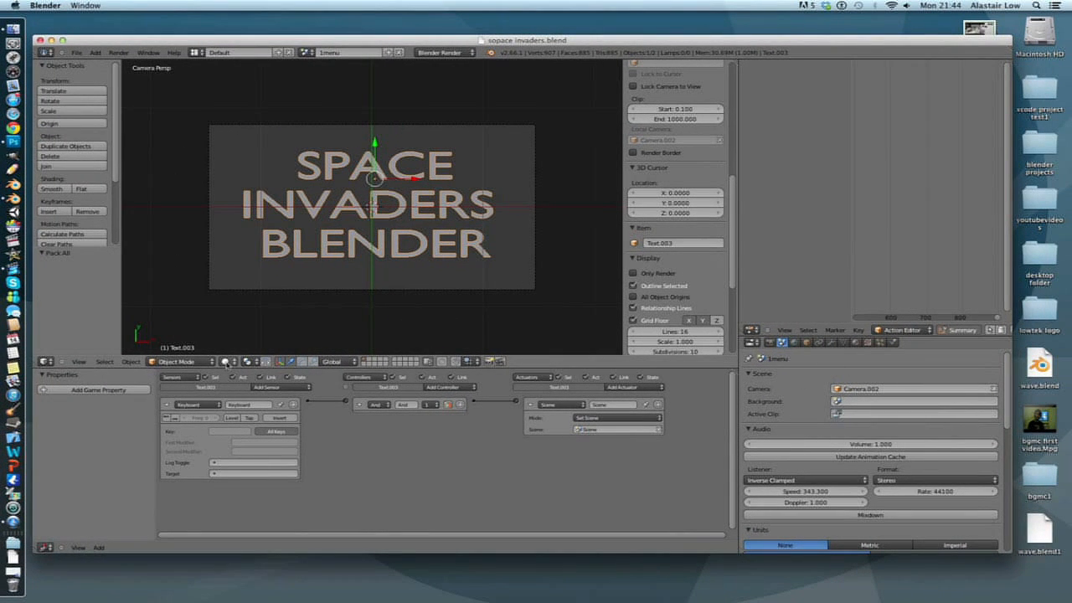
pyautogui.click(226, 362)
pyautogui.click(243, 319)
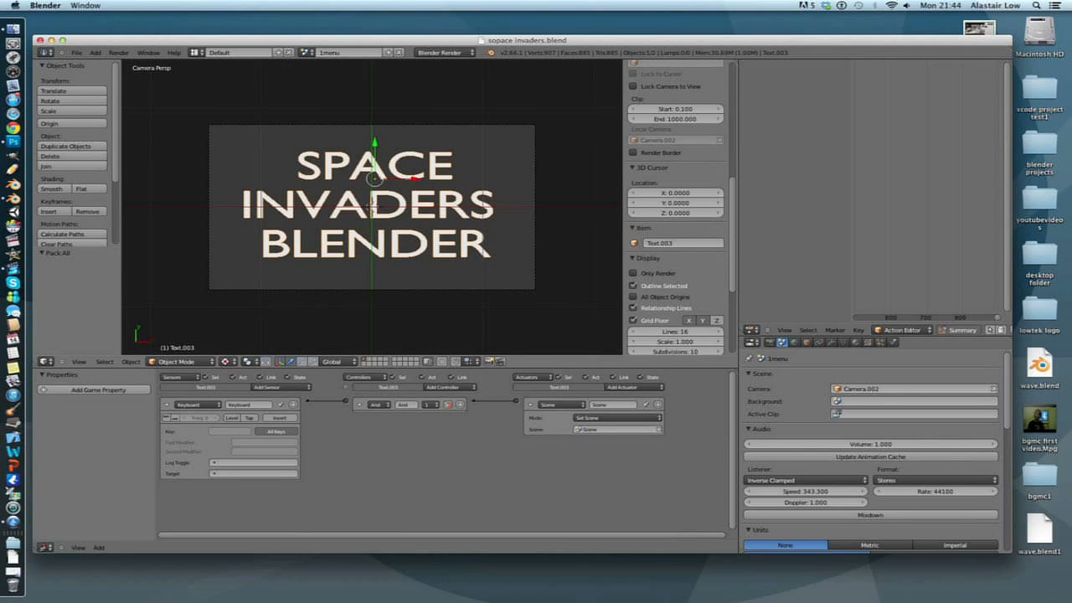
# Run the game briefly from the menu scene, stop it, and save the file over the existing one
pyautogui.press('p')
pyautogui.press('Escape')
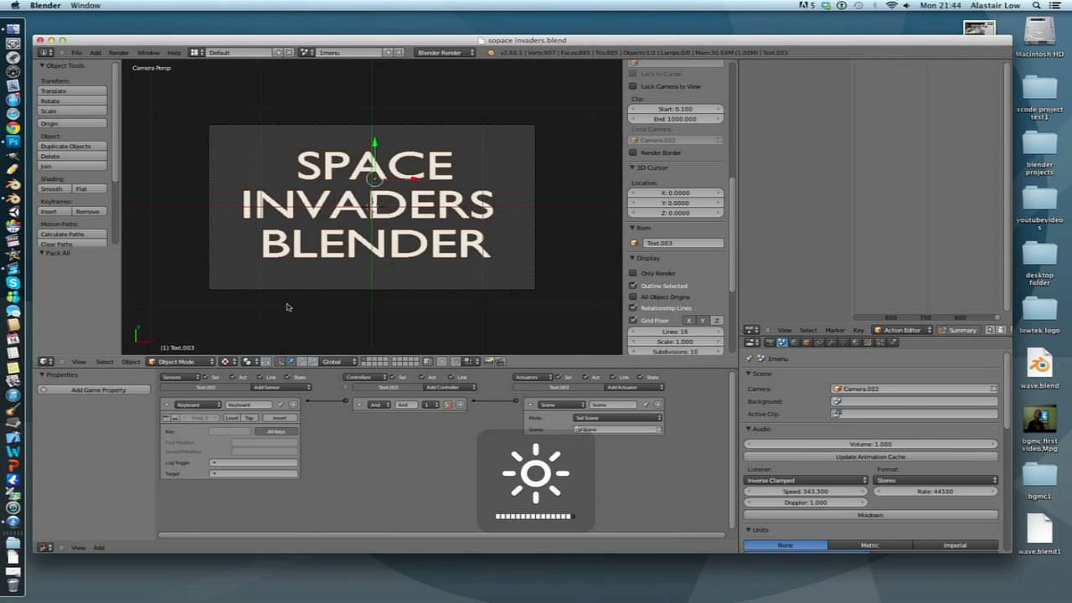
pyautogui.hotkey('ctrl', 's')
pyautogui.click(288, 307)
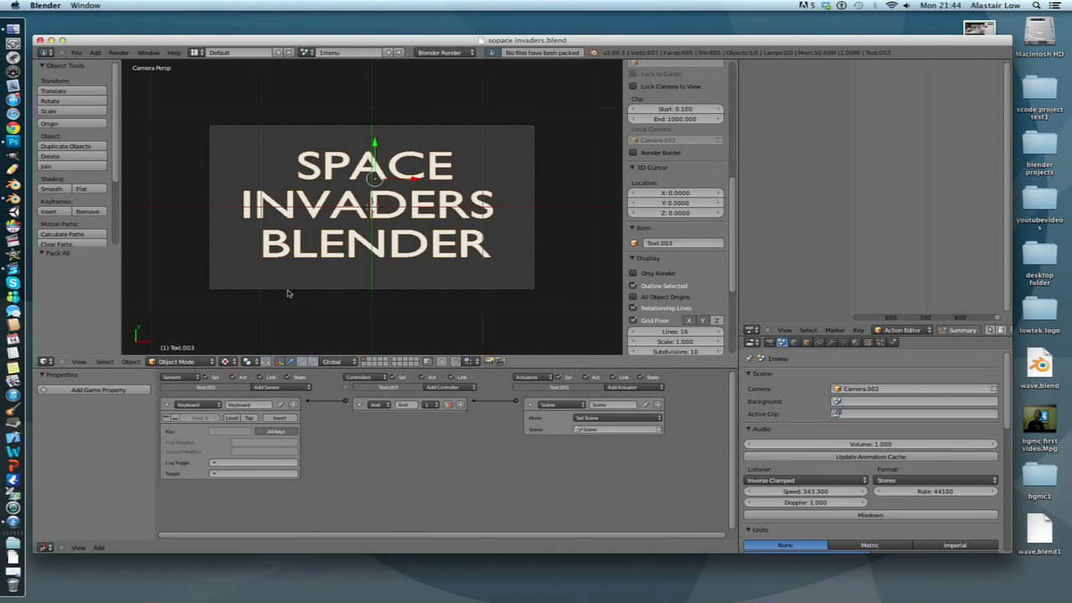